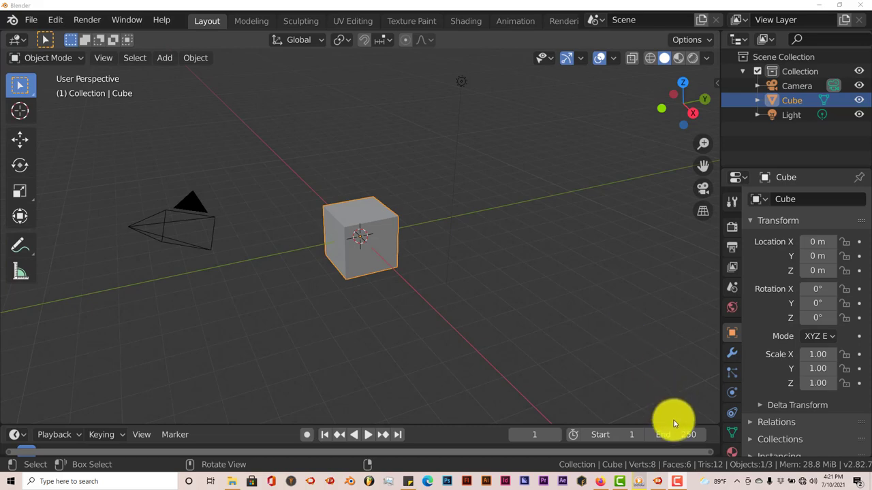
- Play the rendered house exterior video in the media player, pause it, and return to Blender
click(641, 482)
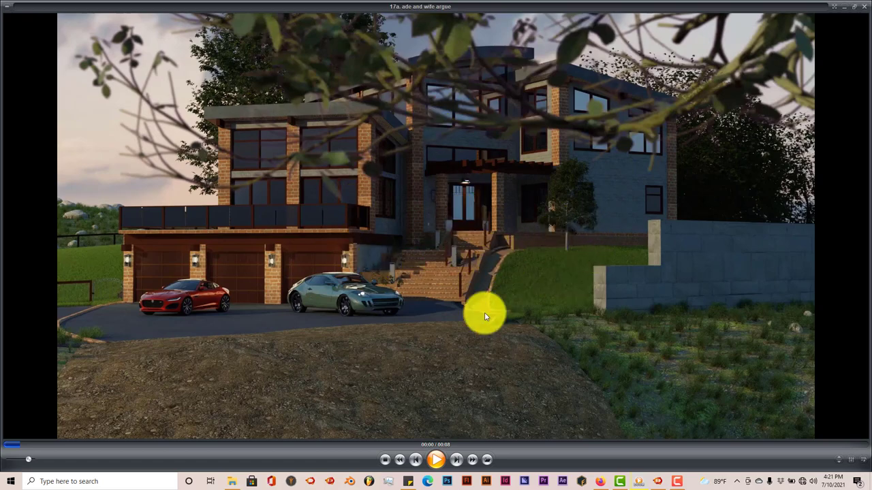
click(438, 458)
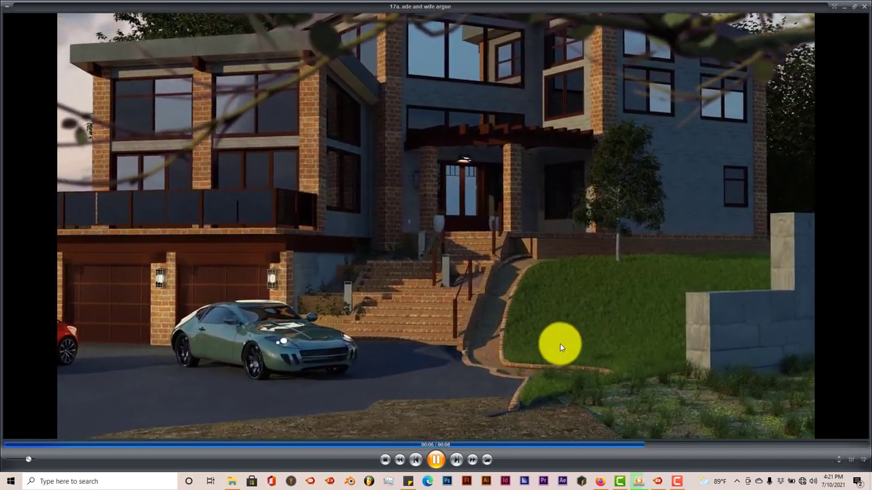
click(436, 460)
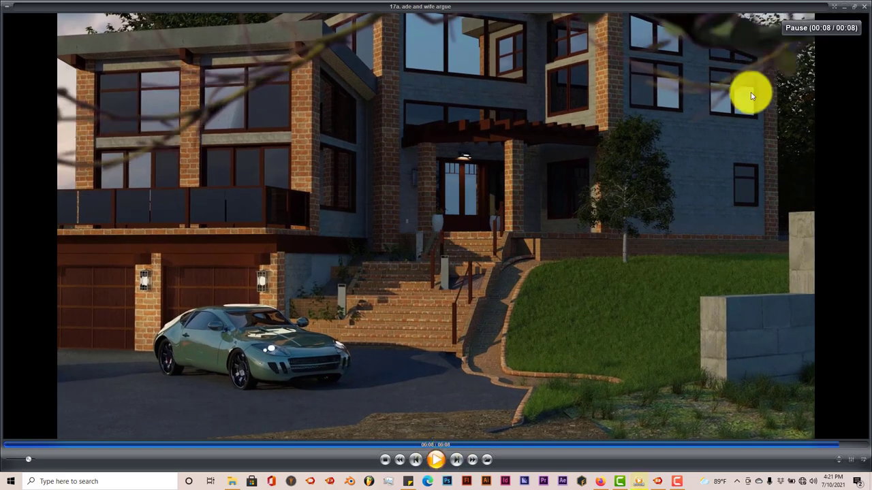
click(843, 7)
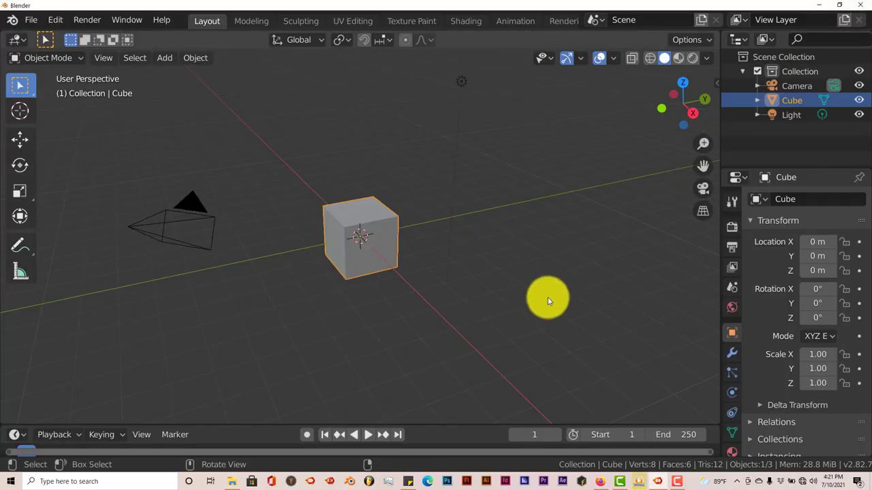
- Switch to Firefox, examine the Breckenridge house in Chief Architect's Samples Gallery, and return to Blender
click(601, 480)
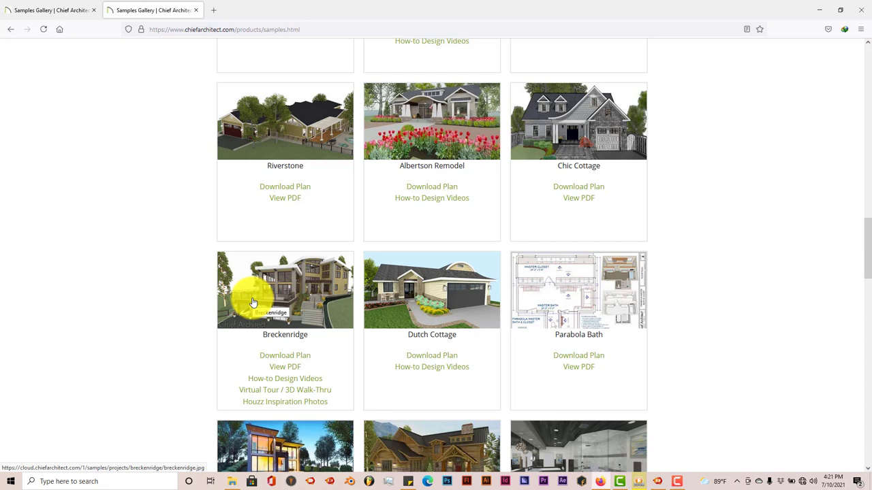
click(41, 10)
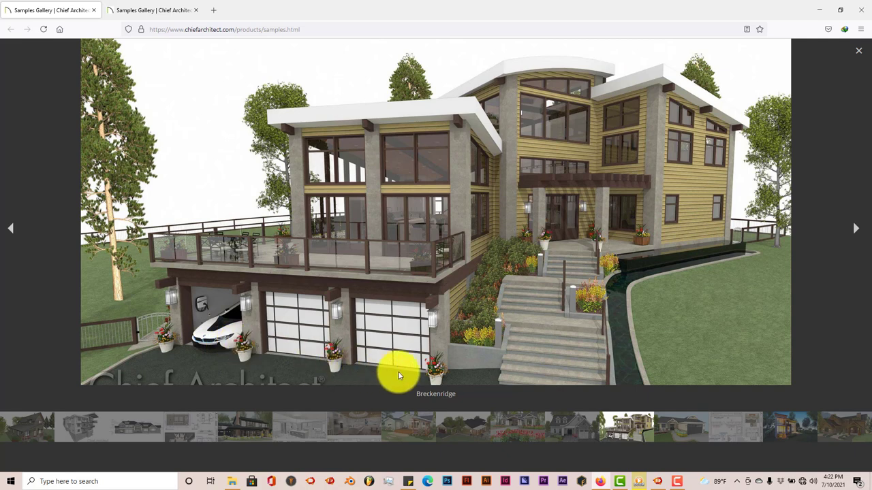
click(824, 15)
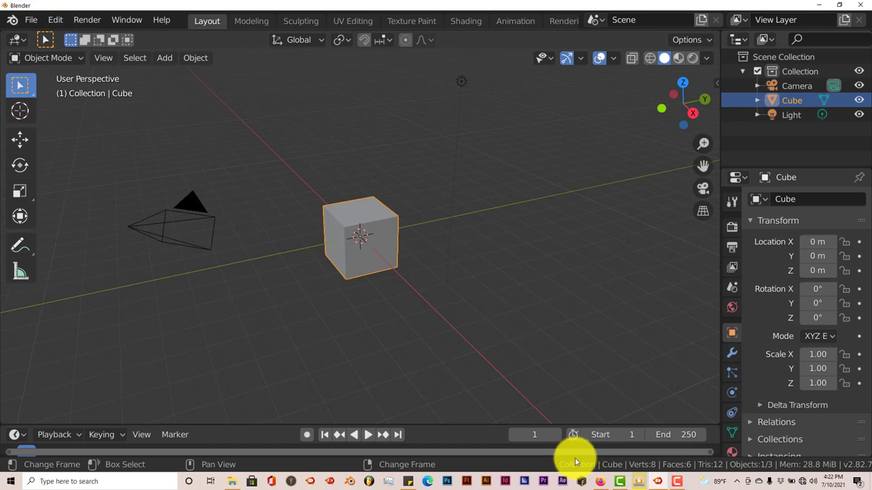
- View the sticky note with the floor plan and balcony size notes, and hide it again
click(408, 479)
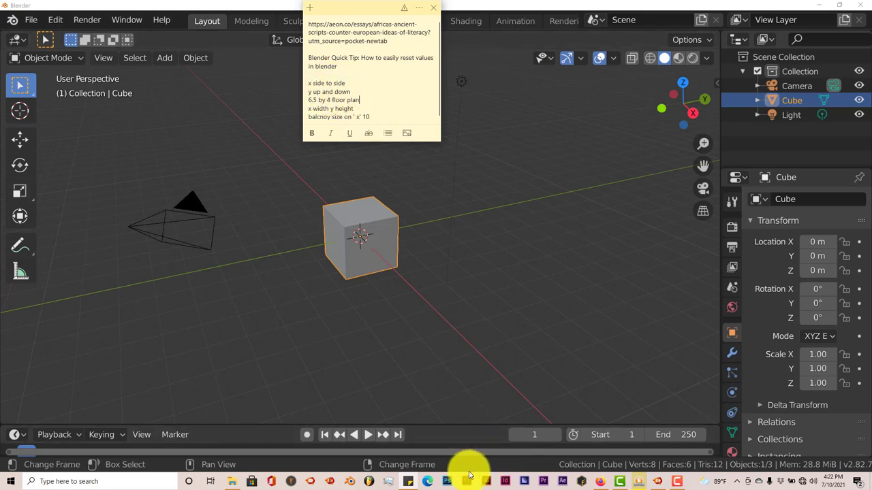
click(408, 481)
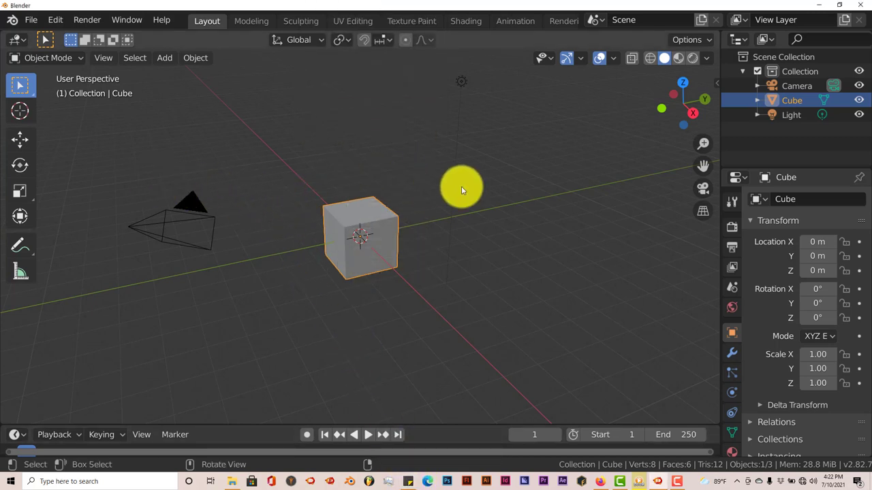
- Search the add-on preferences for "buil" to check whether the Building Tools add-on is enabled
click(53, 20)
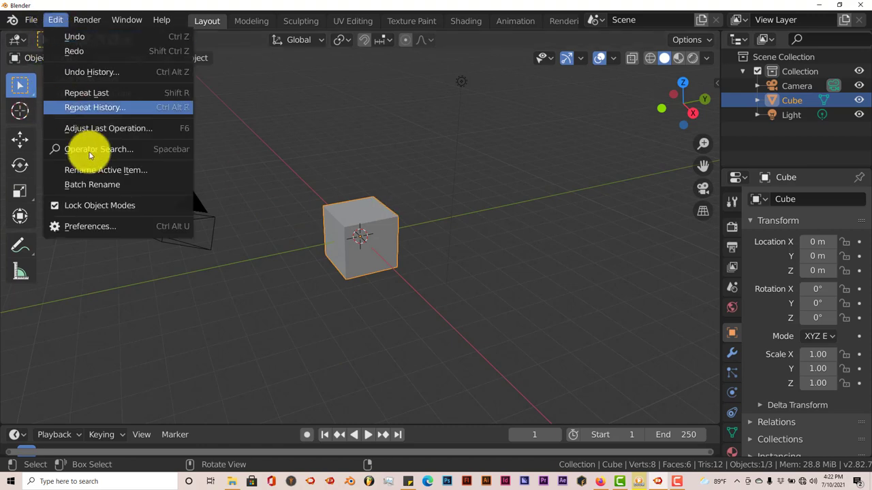
click(94, 234)
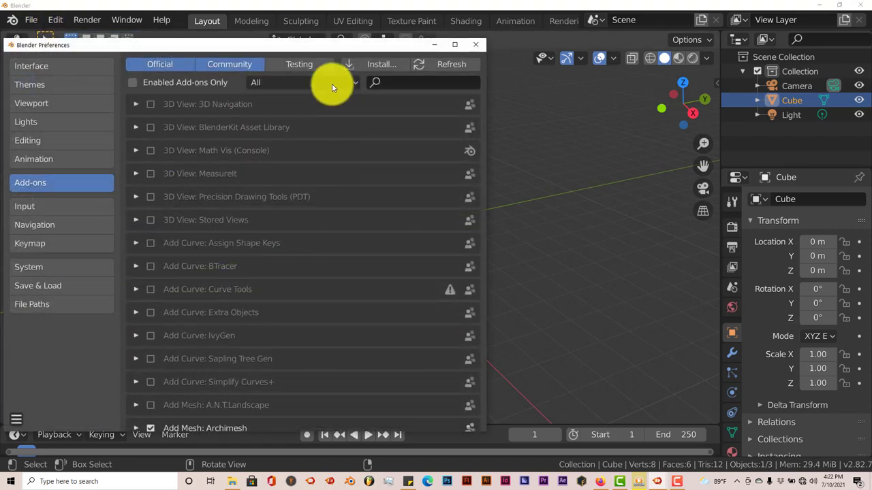
click(359, 66)
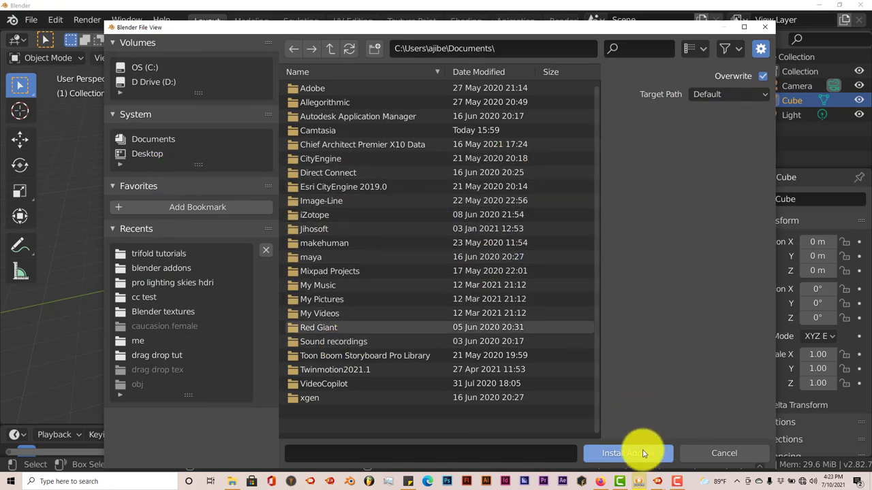
click(765, 27)
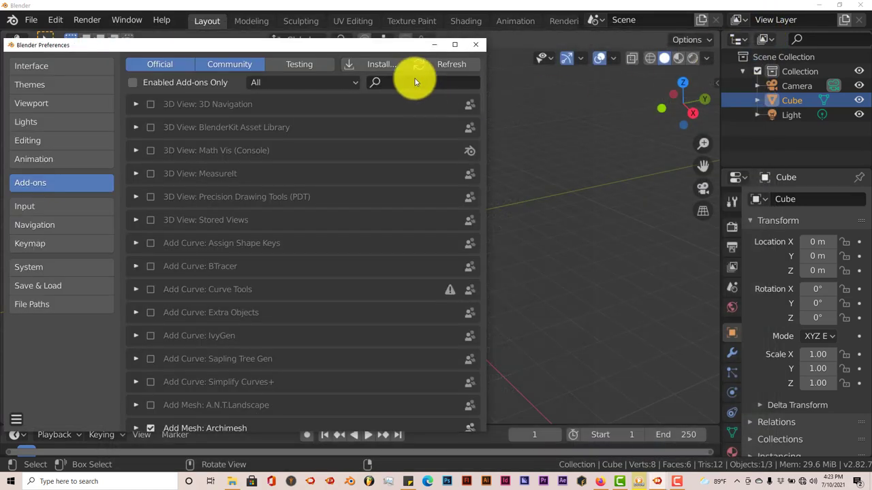
click(417, 81)
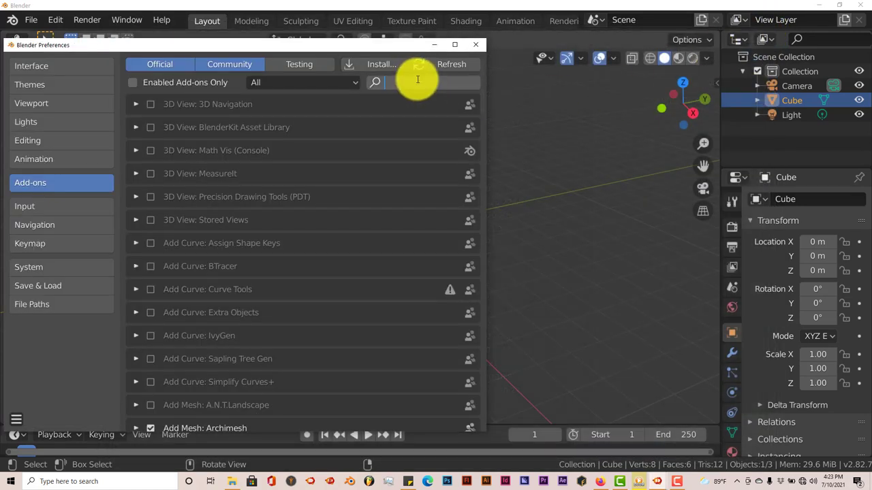
text(buil)
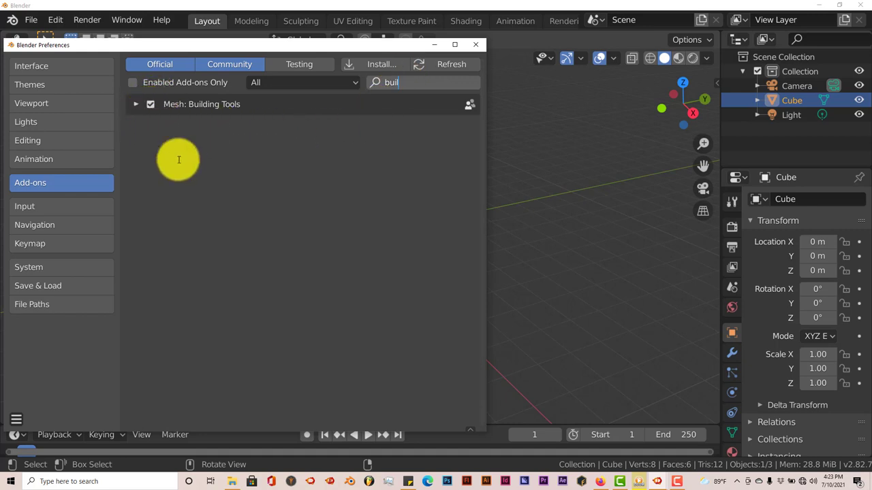
click(478, 45)
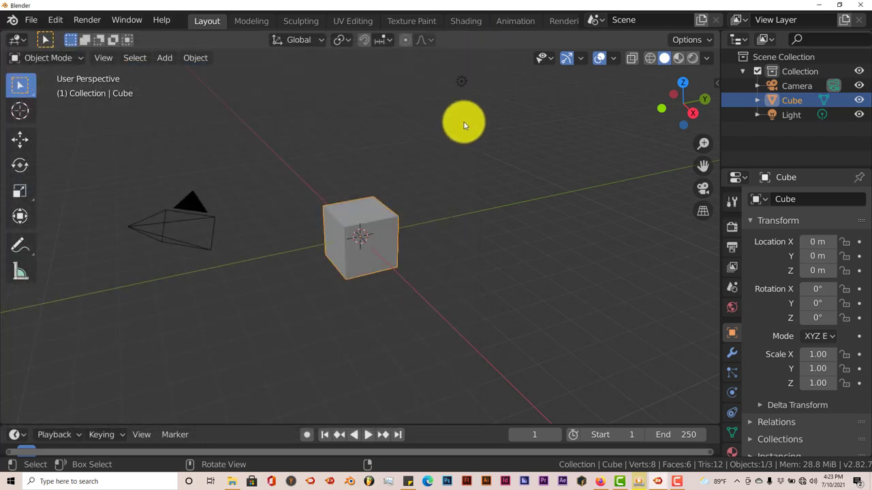
- Start the Shortcut VUr key display, dock it to the left, and set its Offset X to 66
key(n)
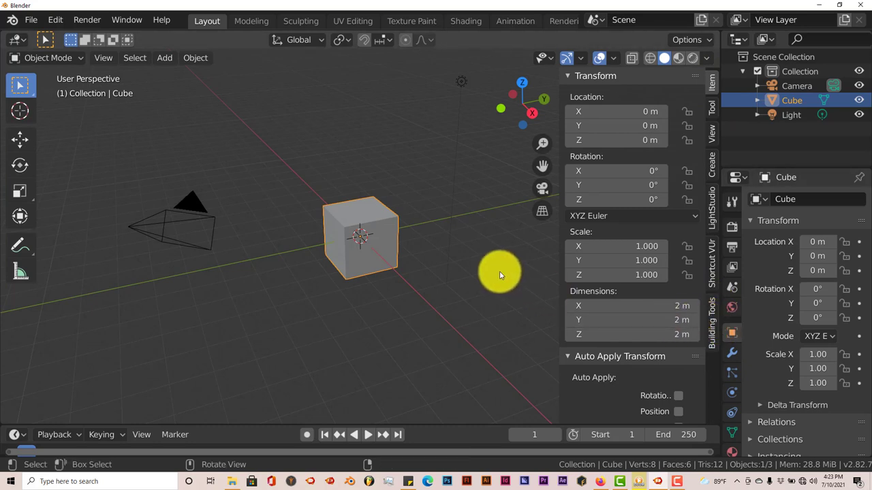
click(712, 255)
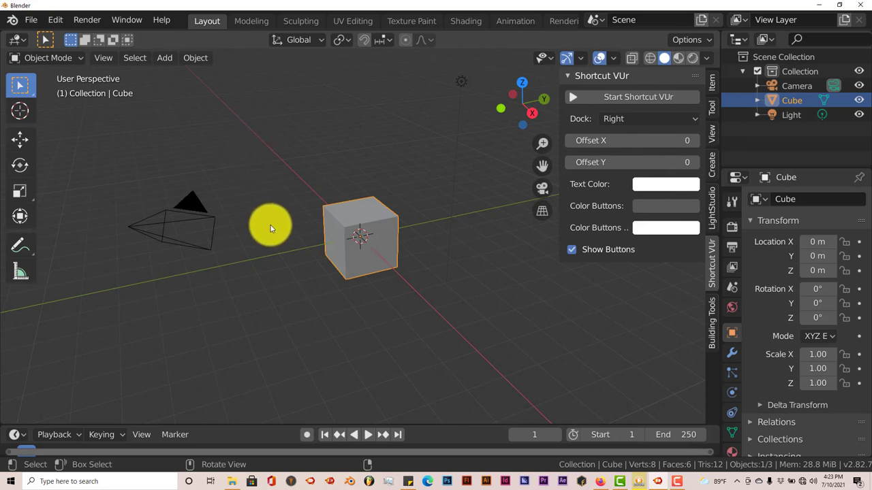
click(574, 98)
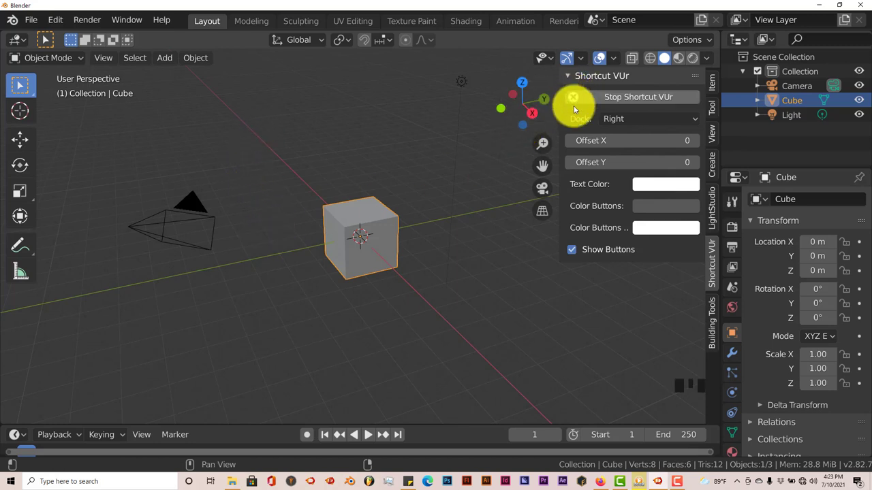
click(622, 119)
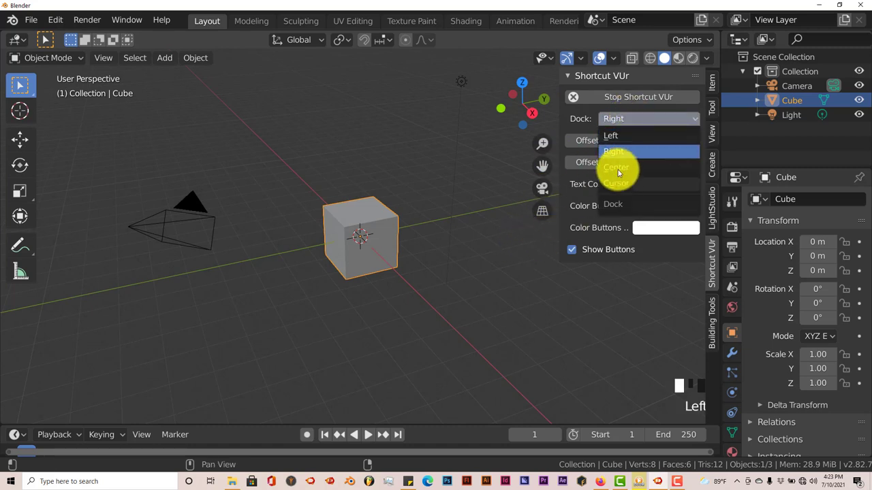
click(622, 135)
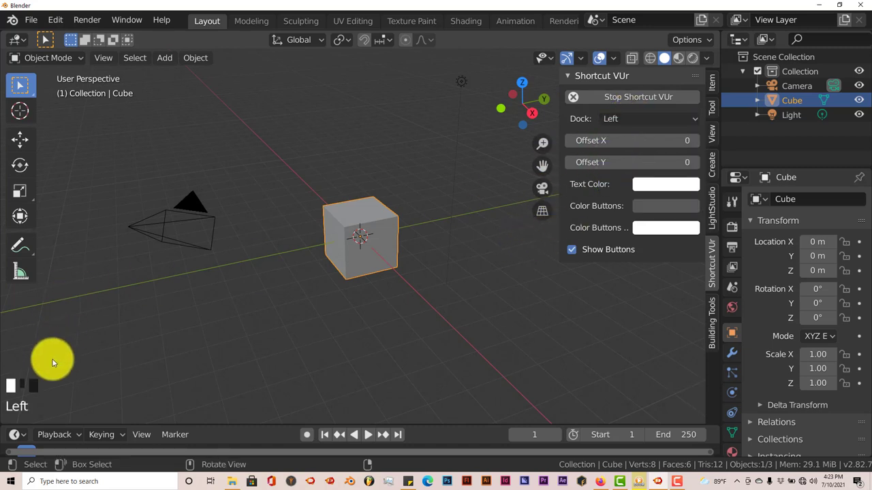
drag(622, 132, 674, 140)
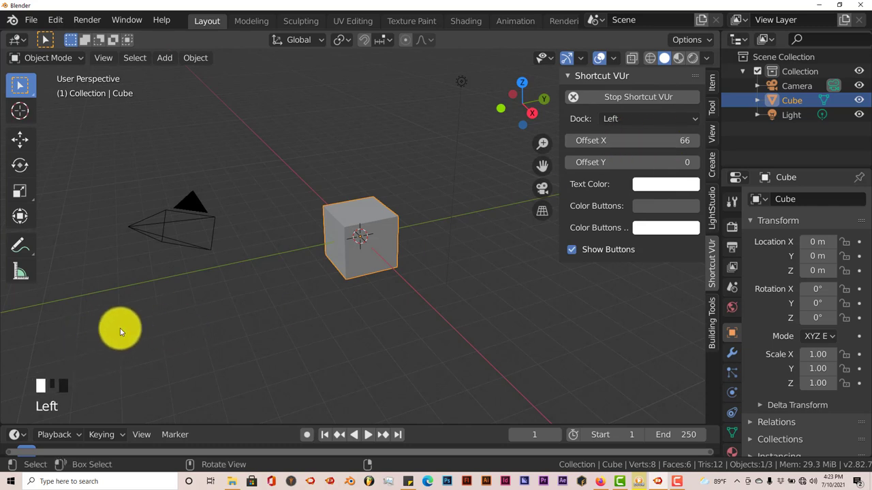
- Begin saving the new Blender project, bringing up the file browser
click(31, 19)
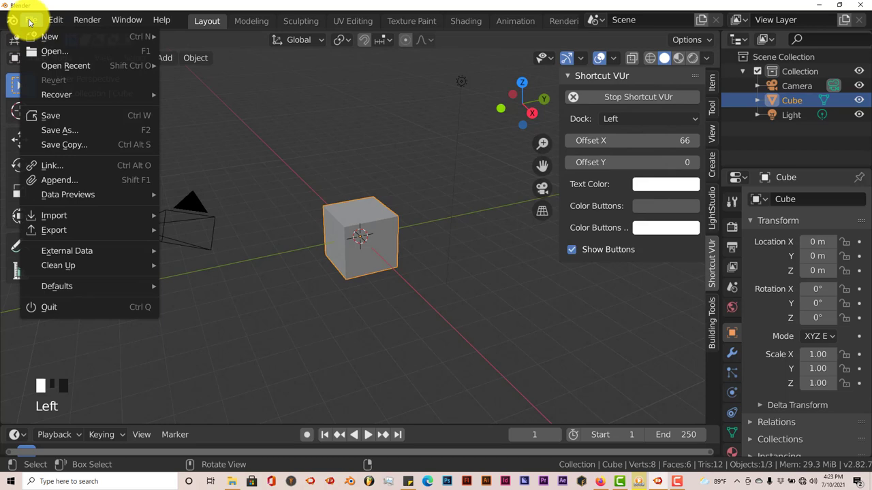
click(74, 115)
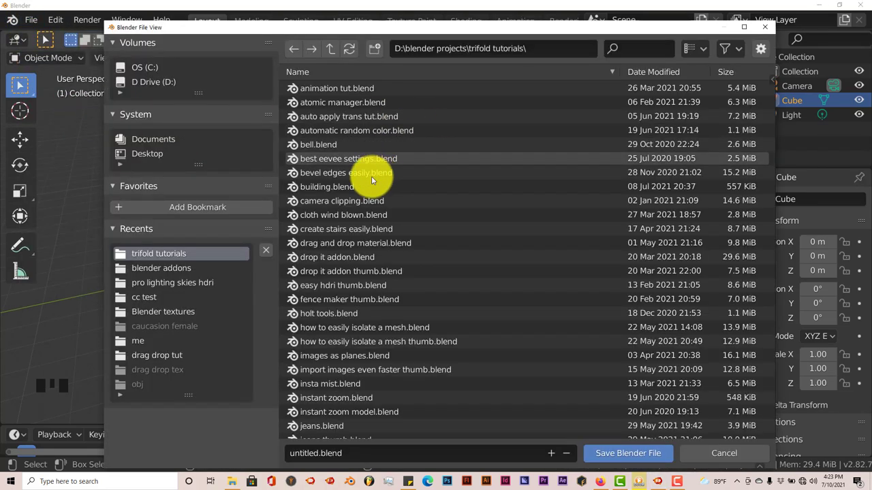
click(546, 49)
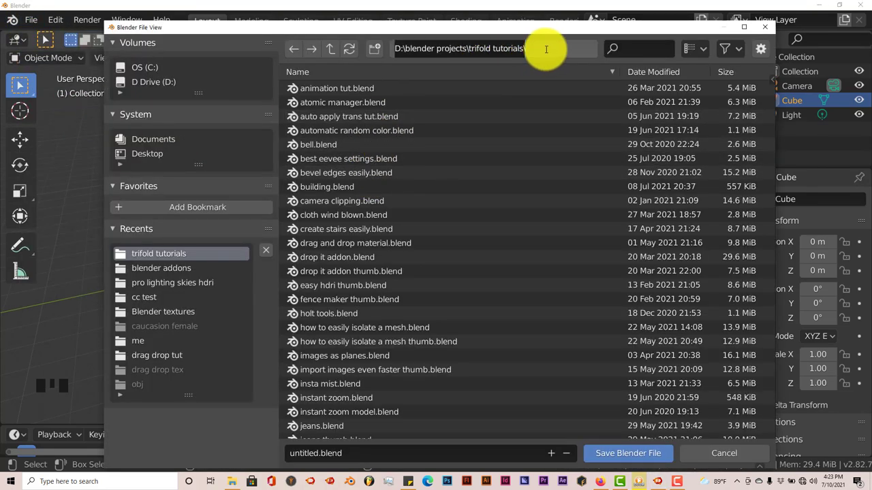
text(build tool tut)
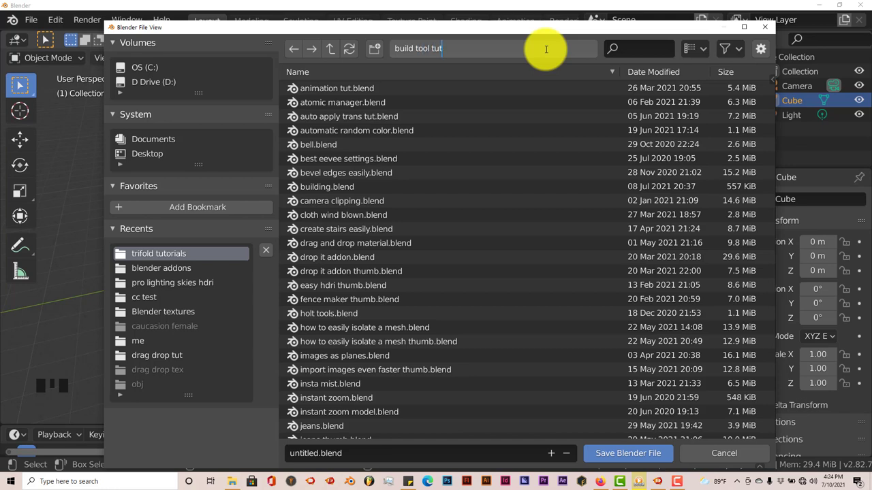
key(Return)
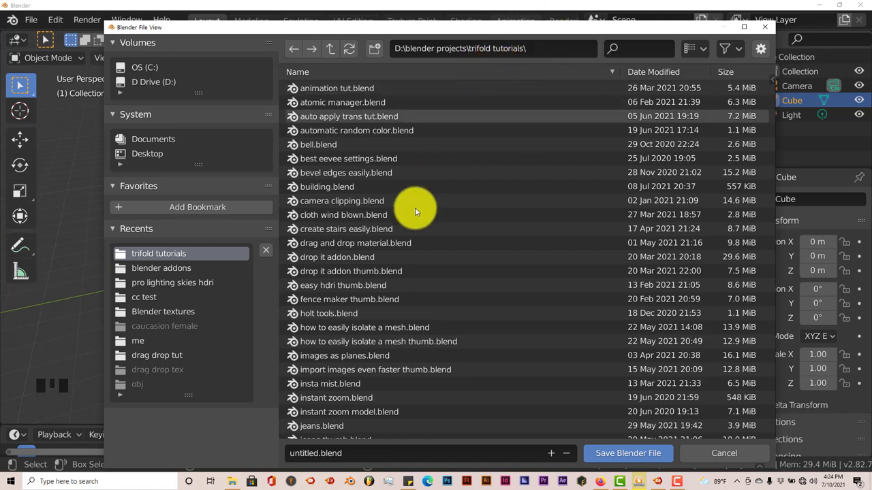
- Name the project file "home build" and save it in the trifold tutorials folder
click(434, 453)
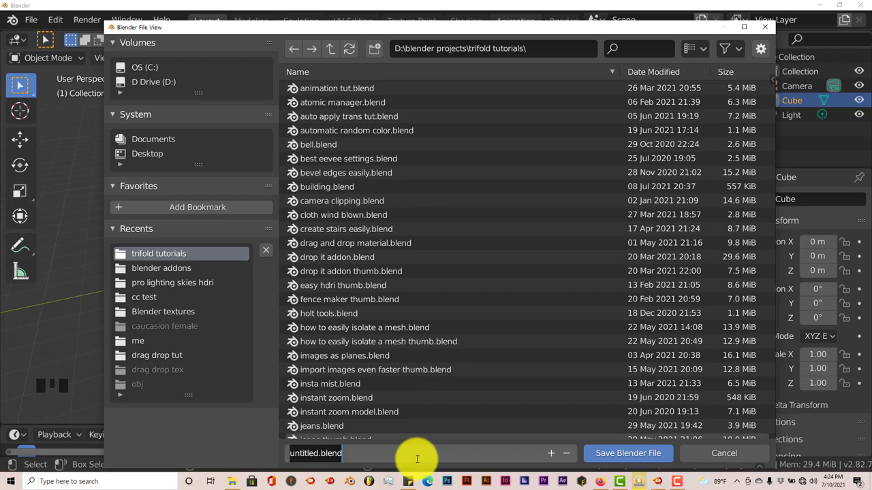
text(home build)
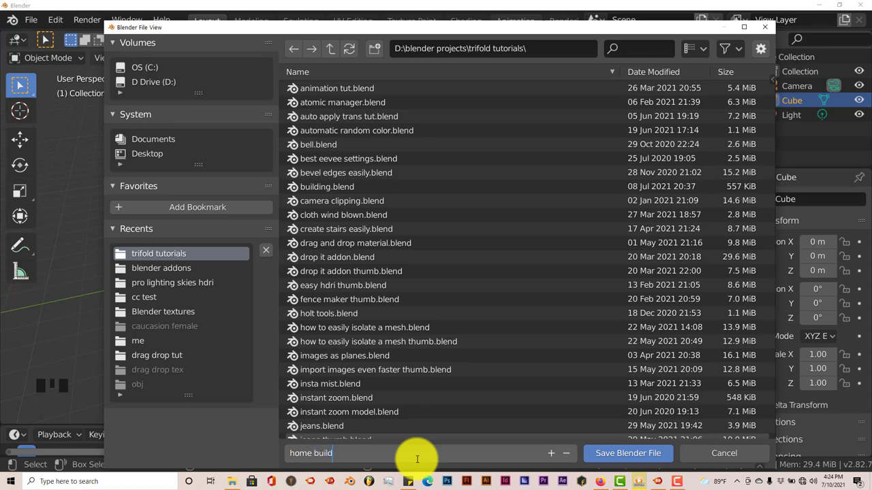
key(Return)
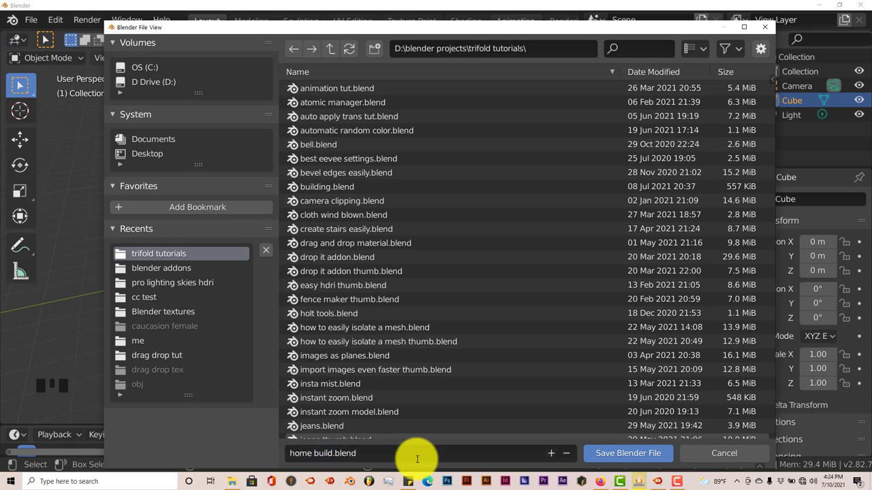
key(Return)
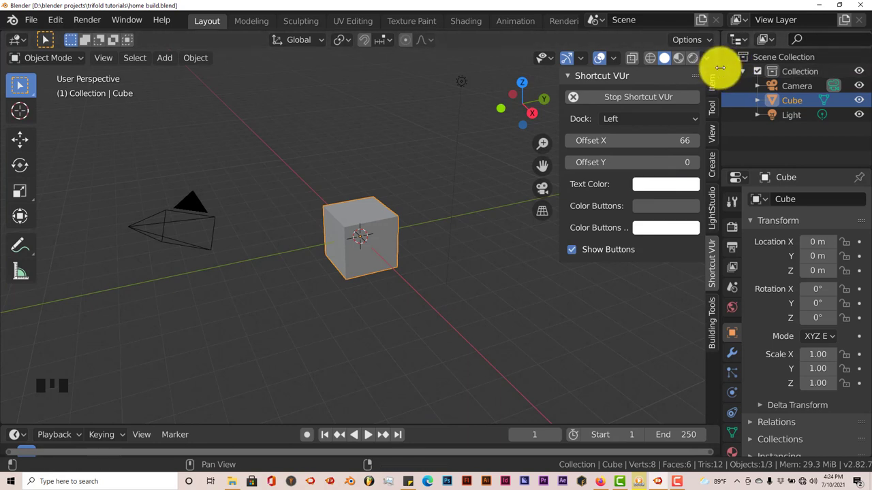
- Widen and heighten the Outliner area and switch it to the UV Editor
drag(718, 69, 666, 76)
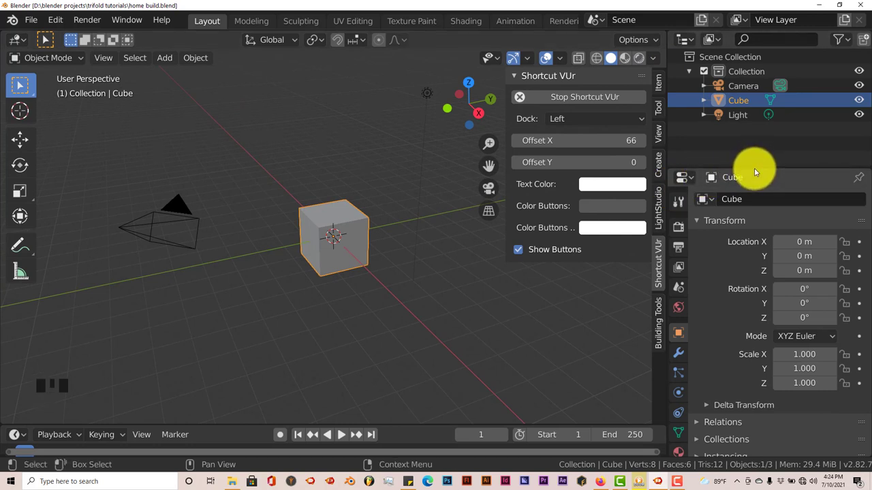
drag(755, 166, 756, 235)
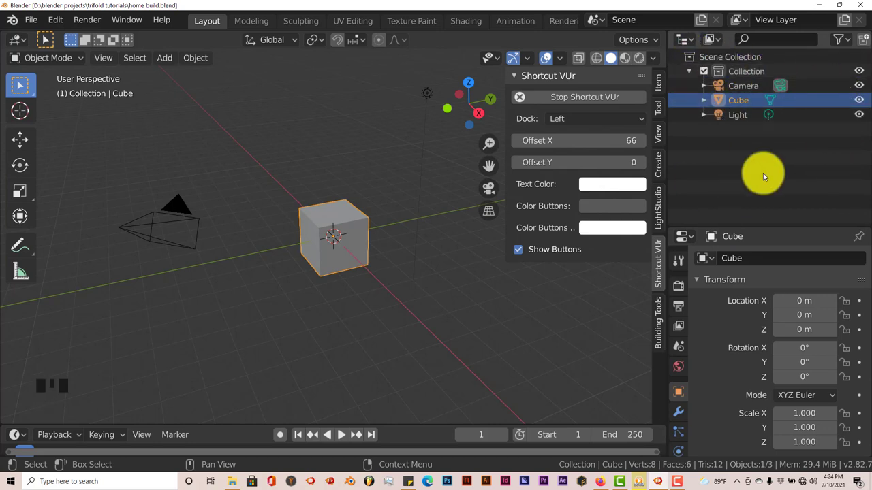
click(684, 41)
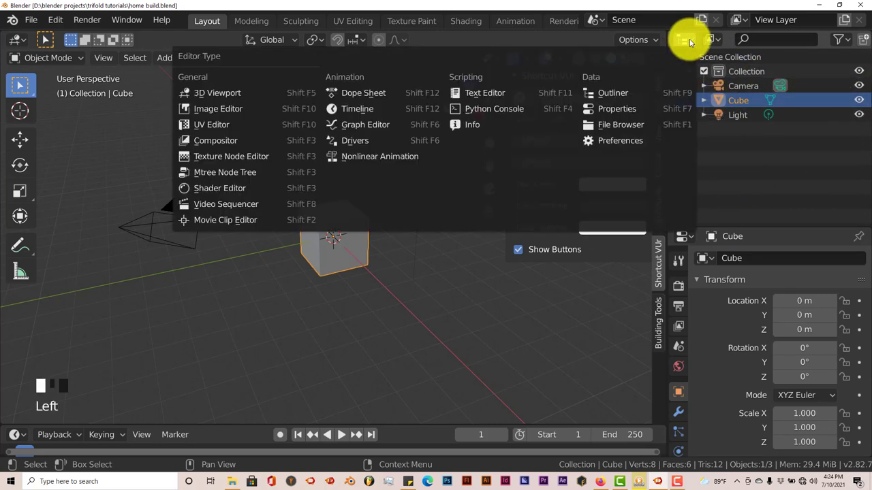
click(201, 124)
- Save the project, and load the biggerCapture 2-gigapixel image from the Desktop folder into the UV Editor
click(31, 19)
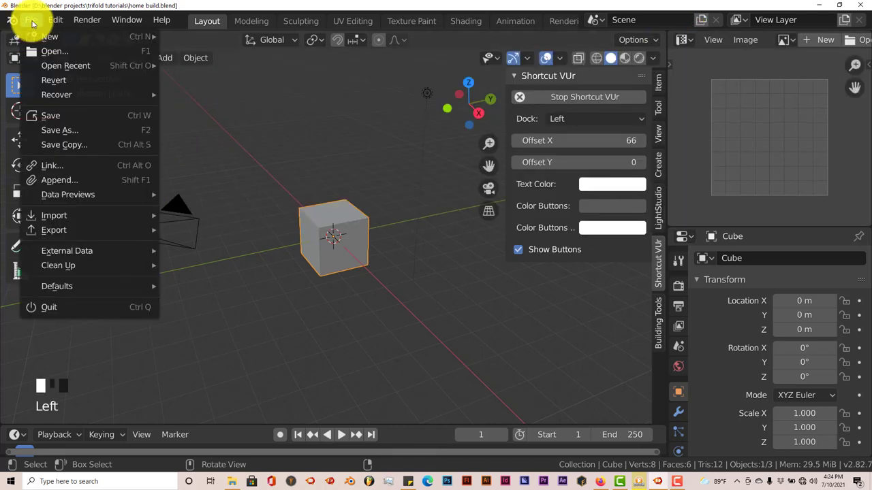
click(48, 118)
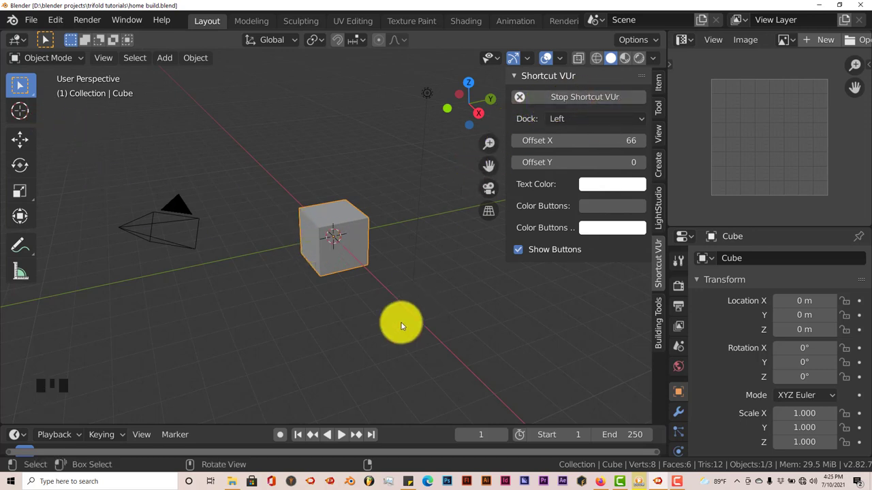
click(232, 482)
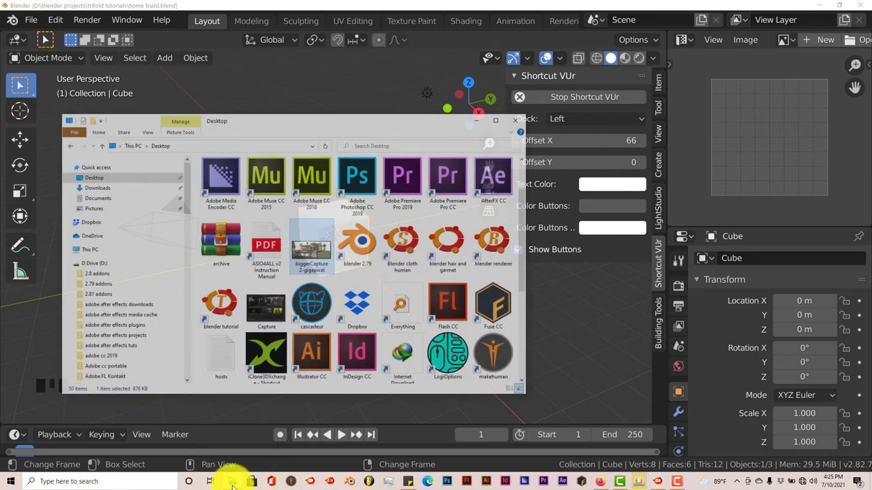
click(312, 224)
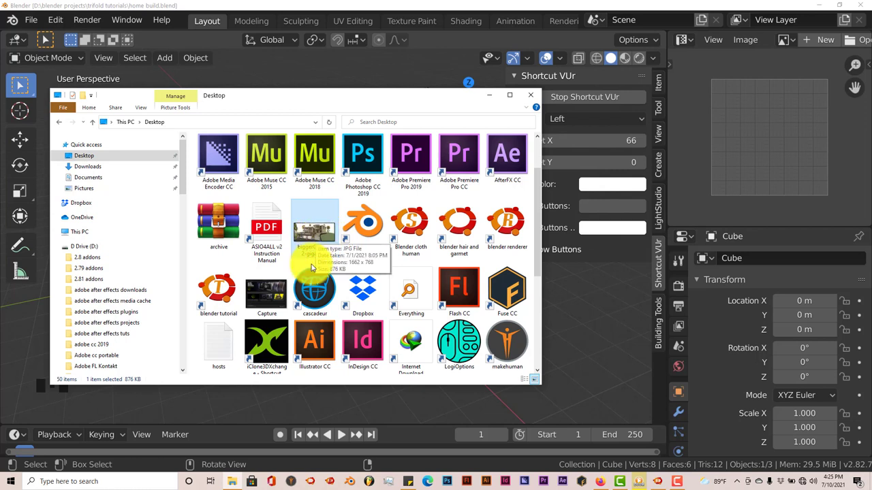
drag(339, 227, 761, 140)
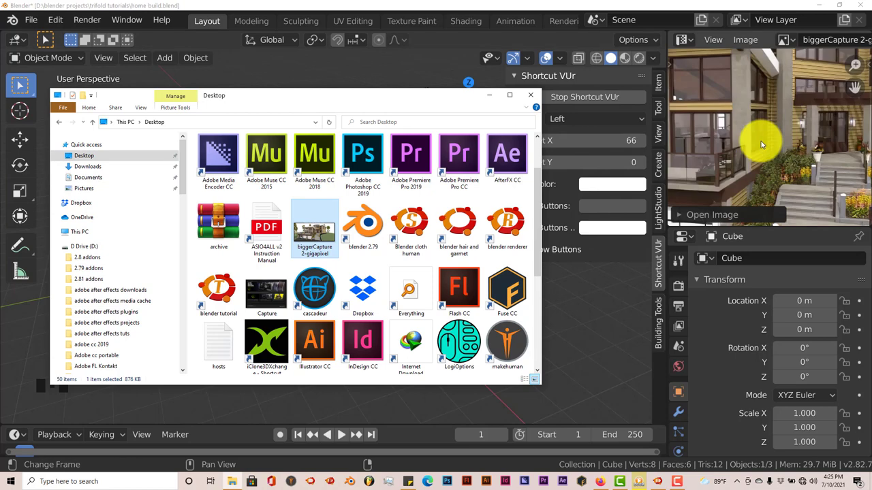
click(490, 96)
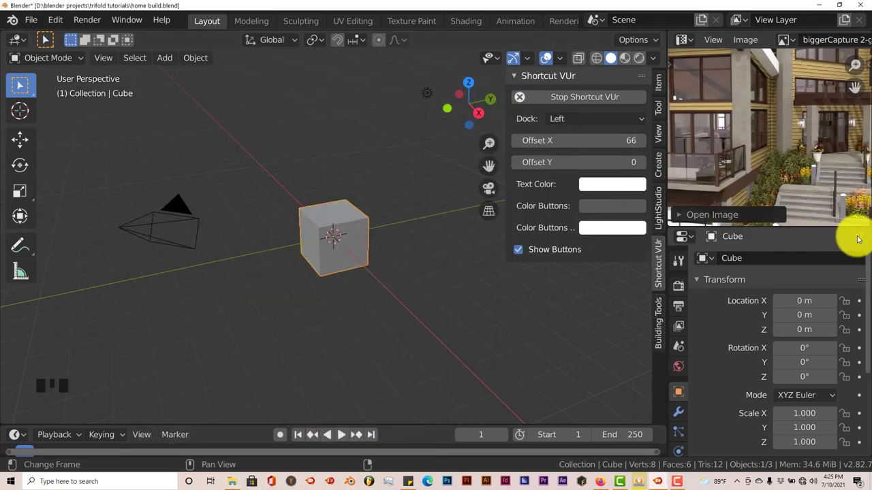
- Pin the cube's properties in the Properties editor and save the project with the reference image loaded
click(859, 238)
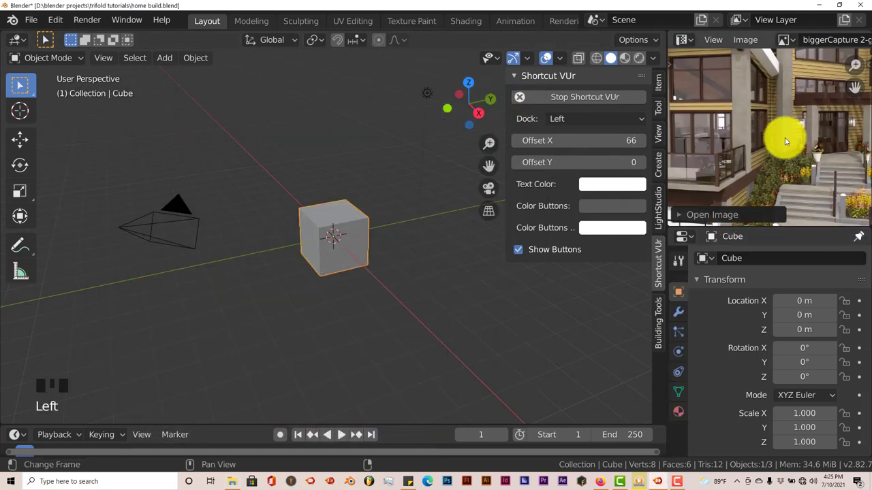
scroll(781, 146, down, 2)
mouse_move(786, 140)
middle_down()
mouse_move(775, 140)
mouse_move(788, 135)
middle_up()
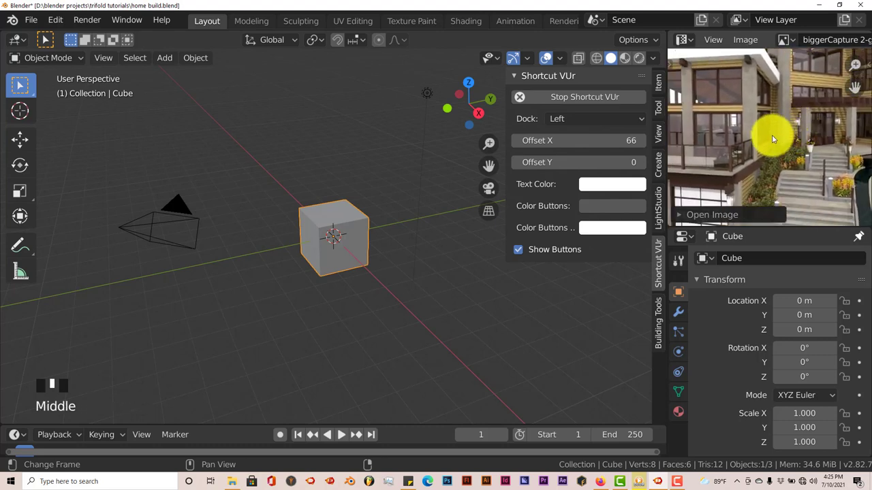
click(27, 20)
click(51, 119)
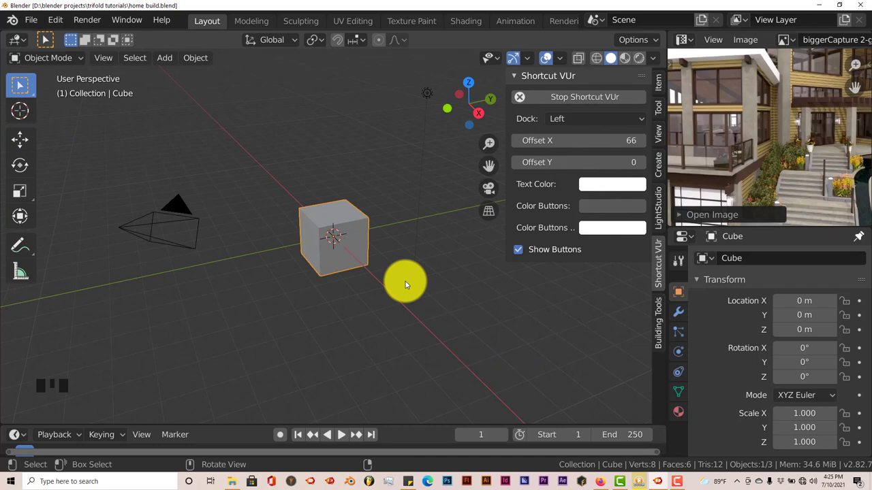
- Delete the default cube and set the Shortcut VUr display's Offset X to 67 and Offset Y to 169
key(Delete)
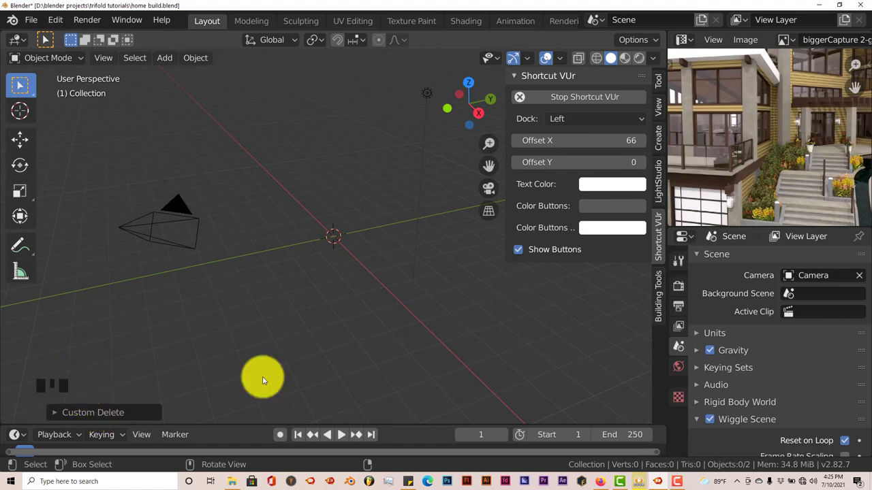
drag(557, 141, 643, 163)
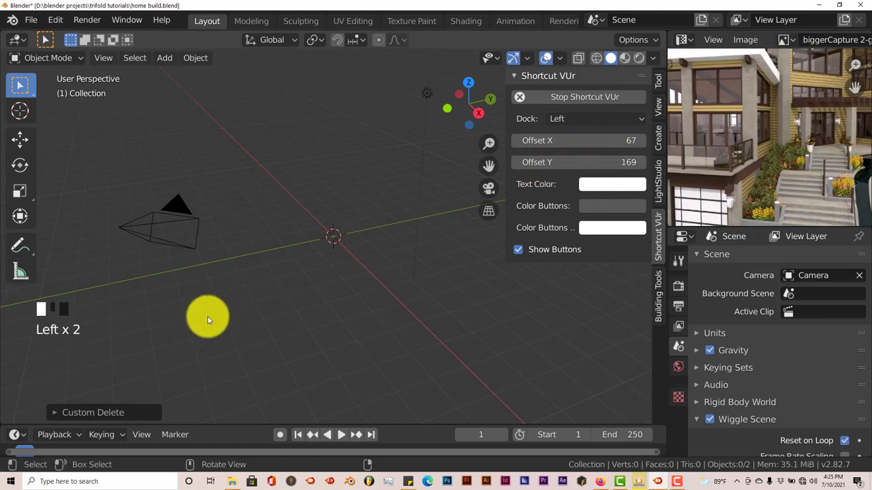
- Delete the camera and the light from the scene, and save the project
click(179, 212)
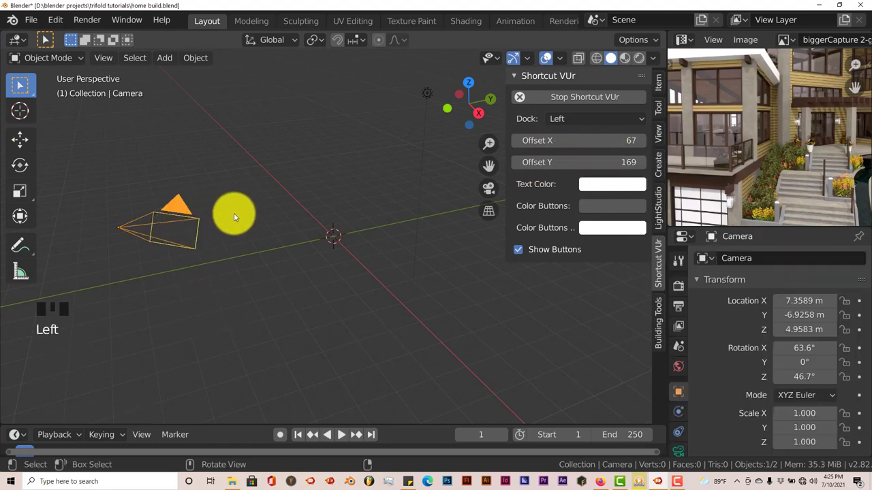
shift+click(429, 93)
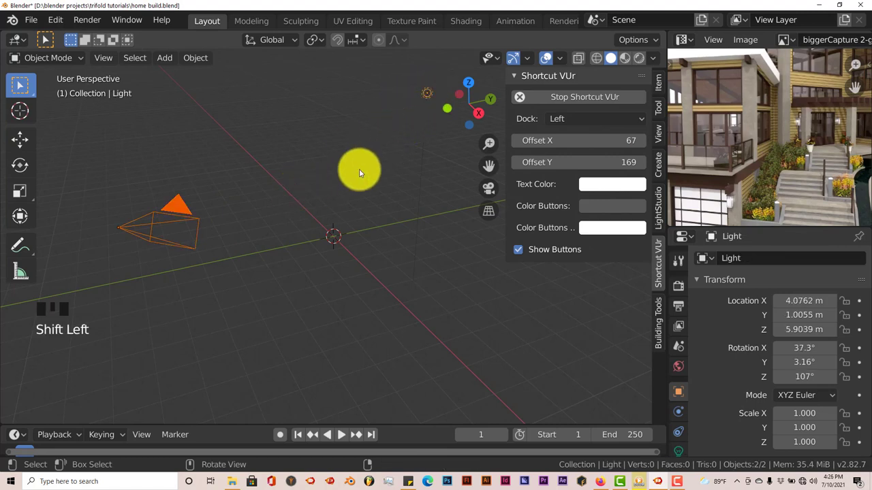
key(Delete)
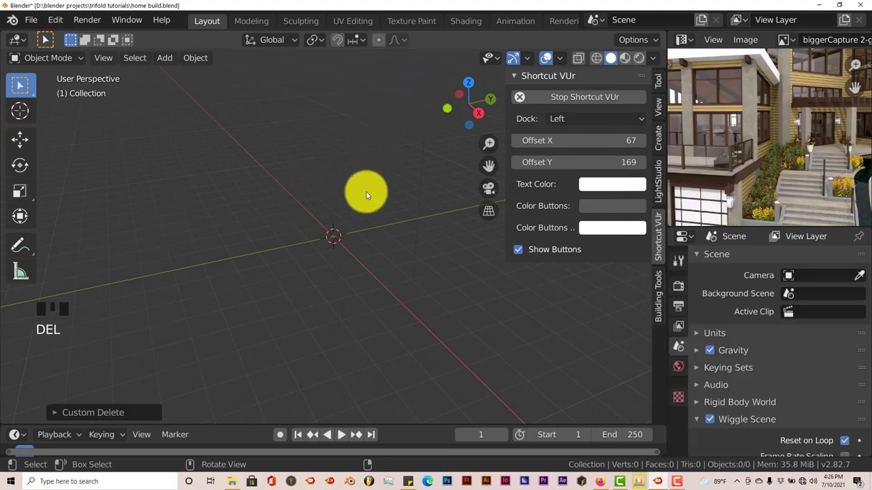
click(31, 19)
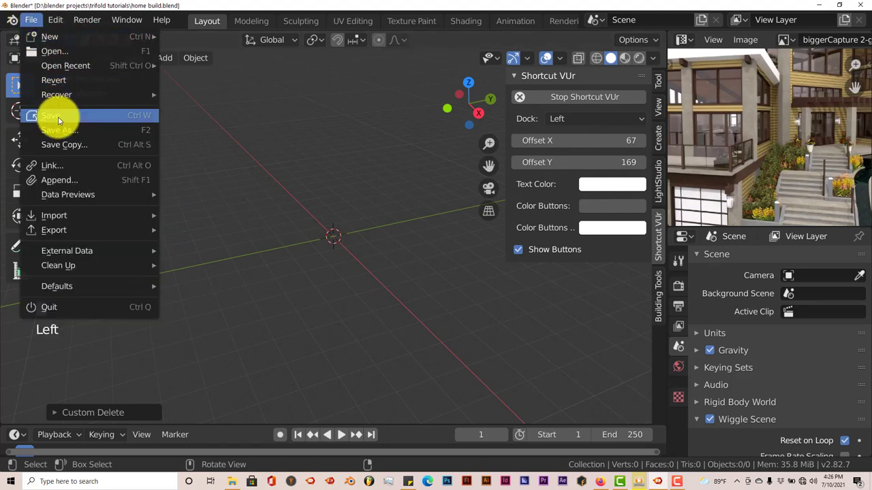
click(57, 117)
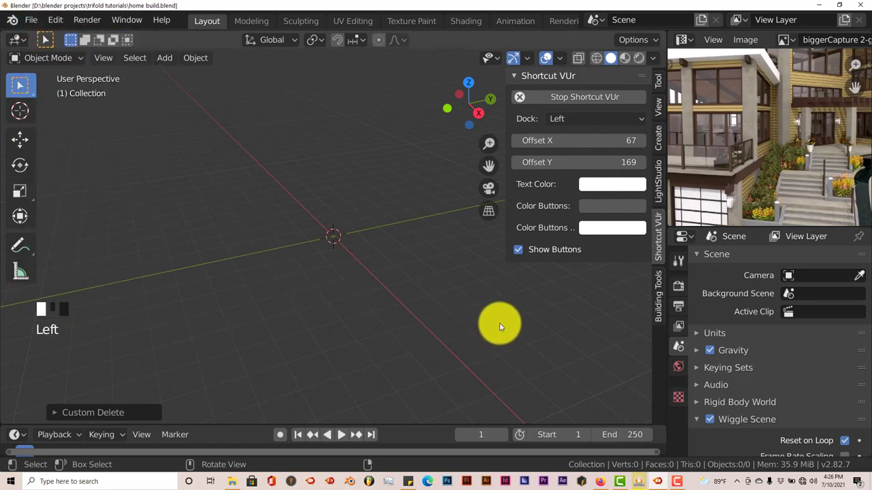
- Create a floorplan at the scene origin with the Building Tools add-on
drag(508, 169, 662, 162)
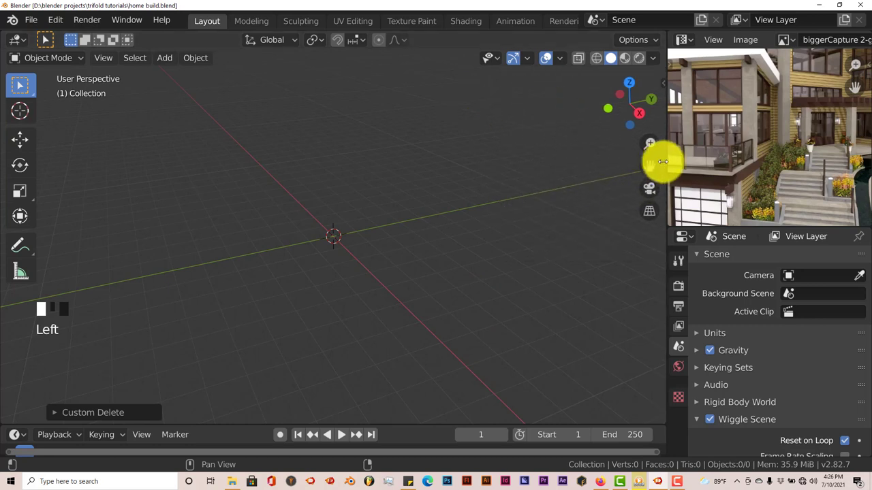
click(662, 84)
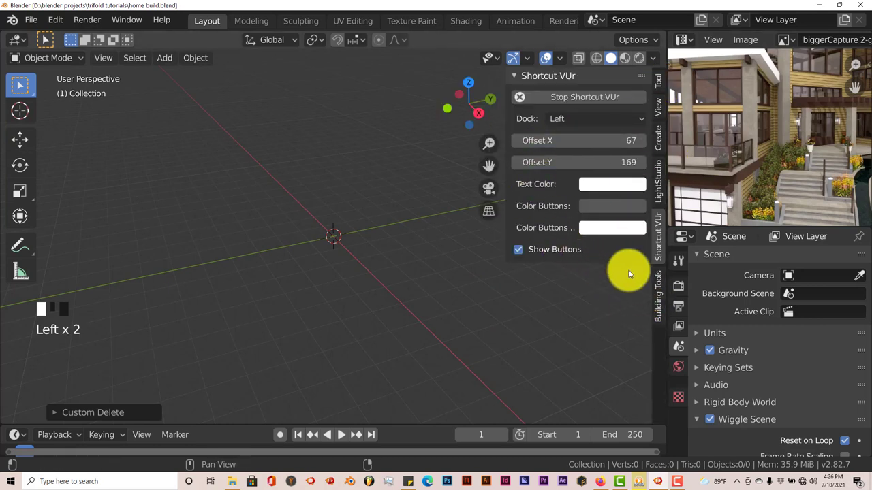
click(659, 300)
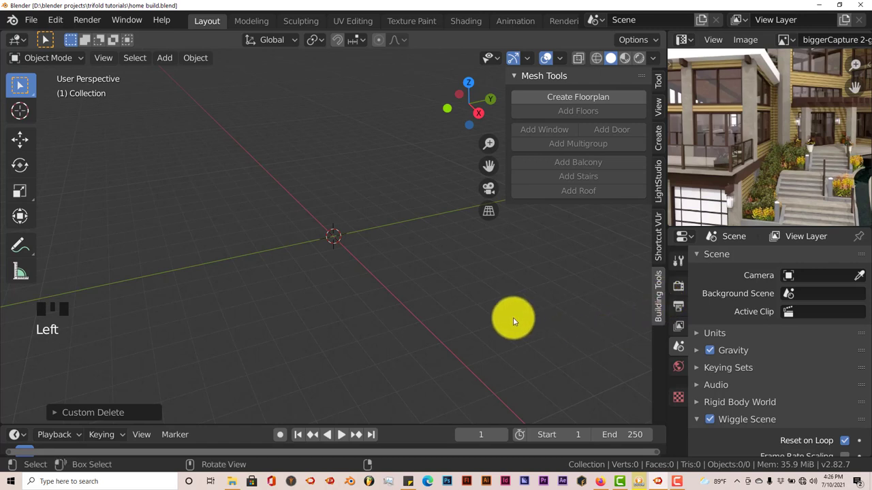
click(563, 96)
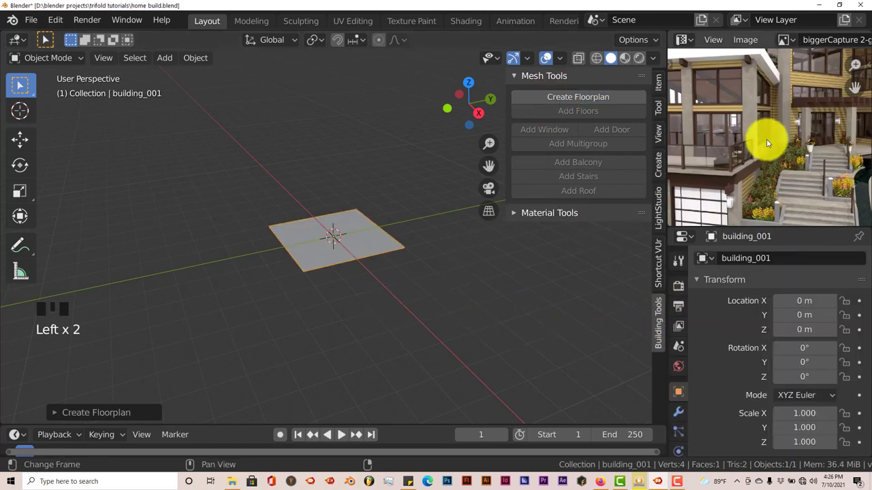
- Examine the garage and balcony wing in the house reference image, and check the floor plan dimensions in the desktop sticky note
scroll(749, 170, down, 3)
middle_drag(749, 167, 743, 162)
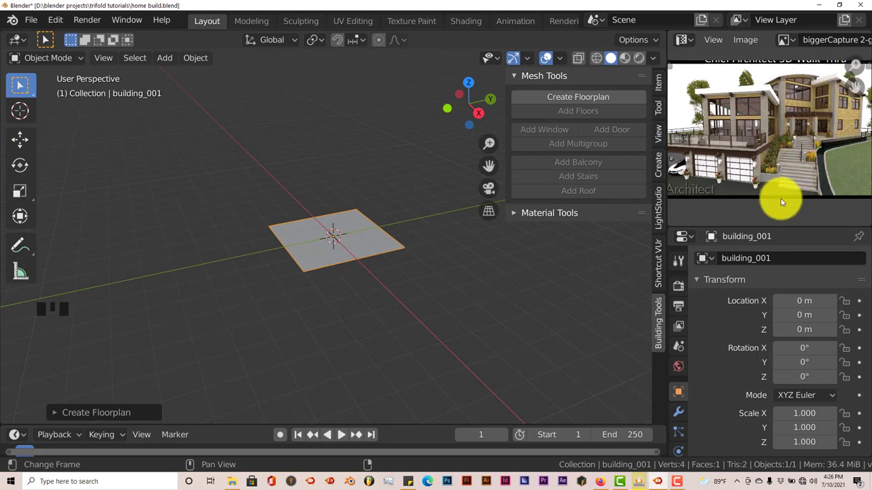
scroll(765, 181, up, 2)
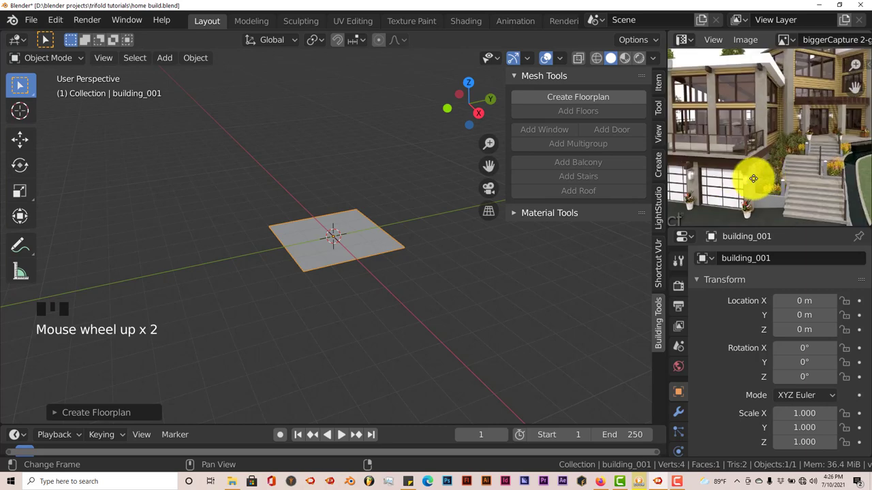
middle_drag(749, 181, 779, 195)
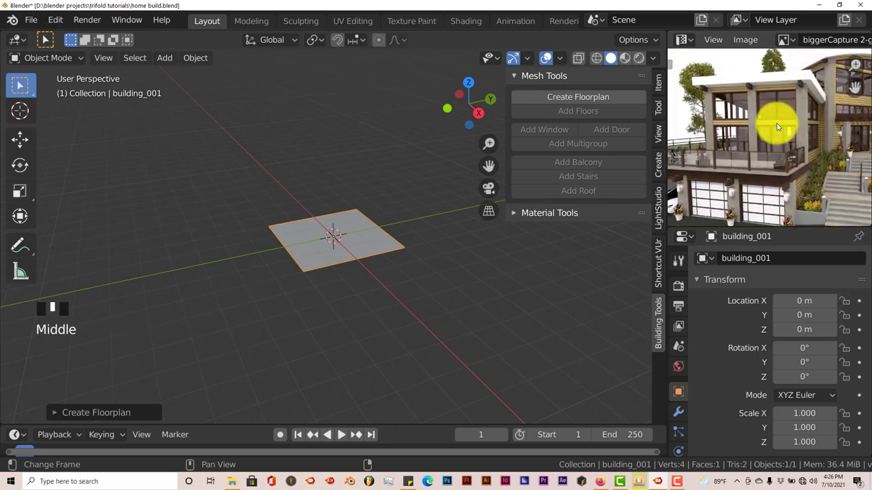
scroll(772, 124, up, 1)
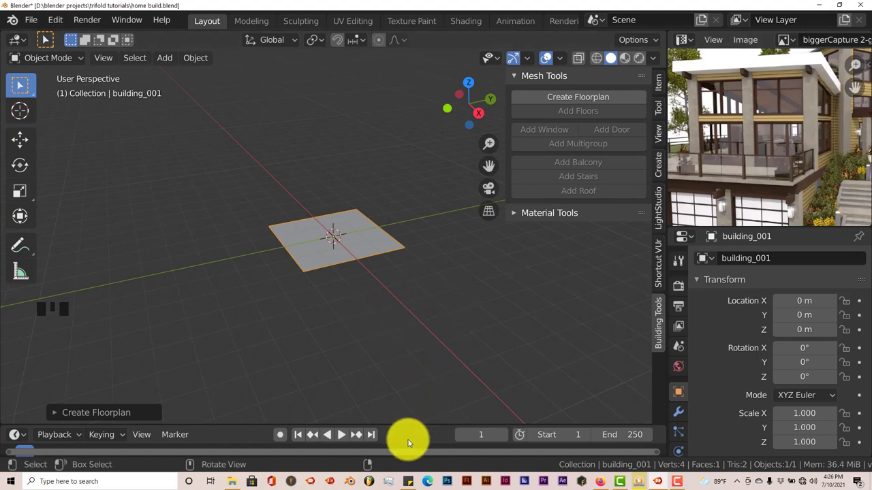
click(406, 481)
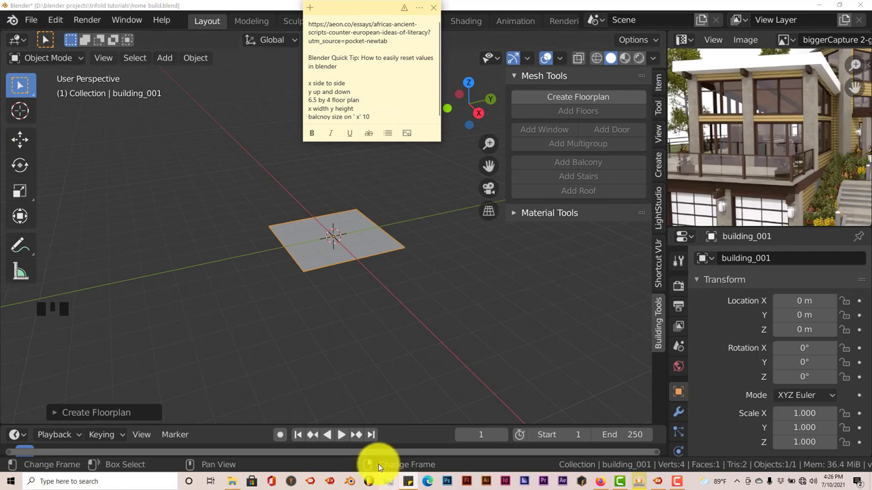
click(408, 480)
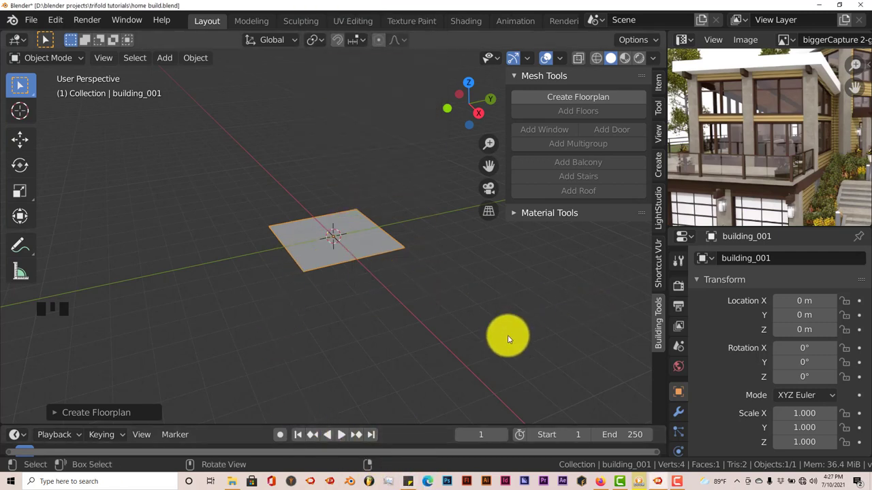
- Set the rectangular floorplan's width to 6.5 in the Create Floorplan options
scroll(312, 255, up, 3)
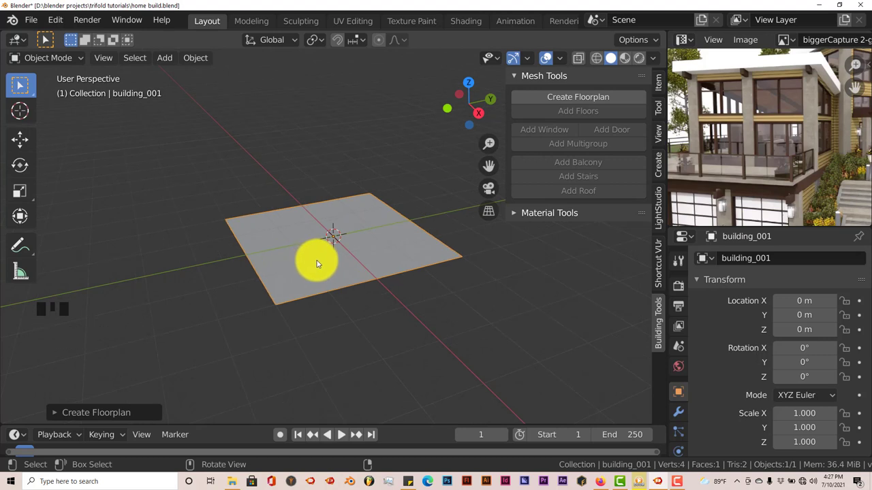
scroll(321, 267, down, 1)
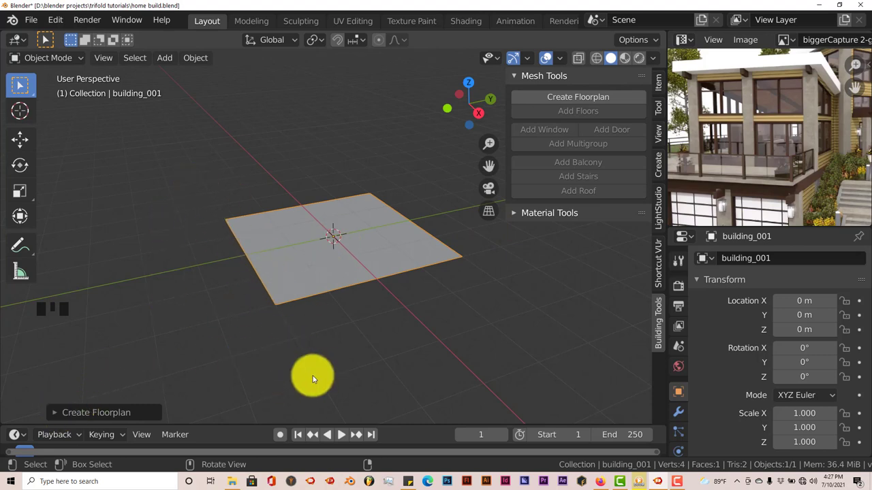
click(49, 414)
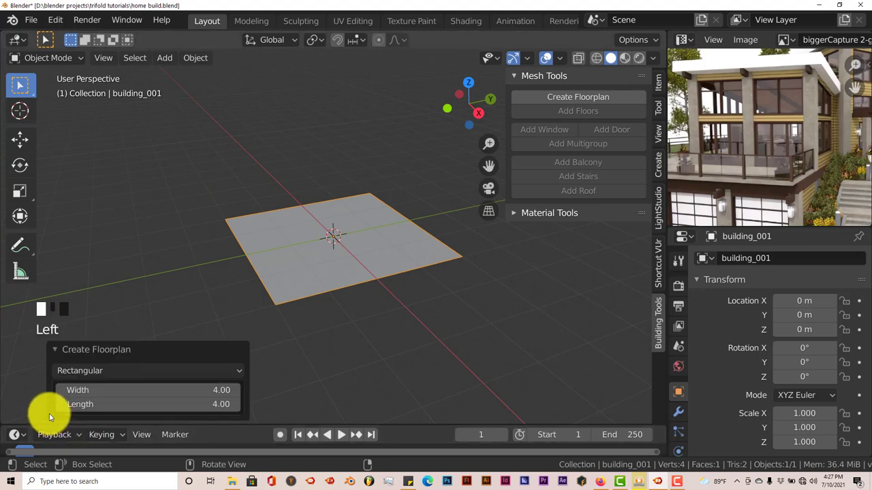
click(113, 390)
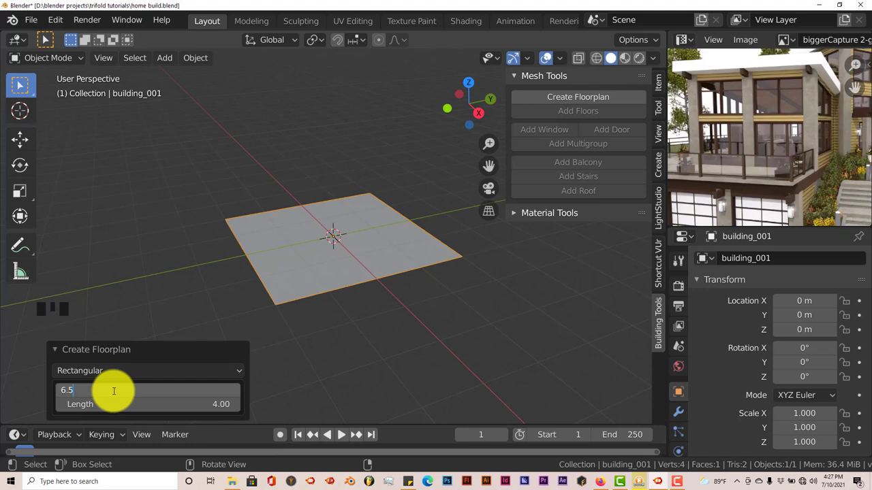
text(6.5)
key(Return)
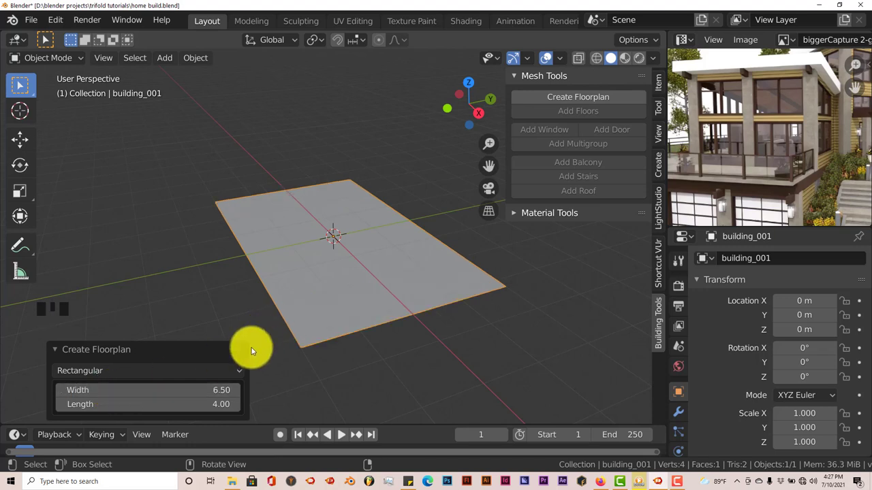
click(58, 351)
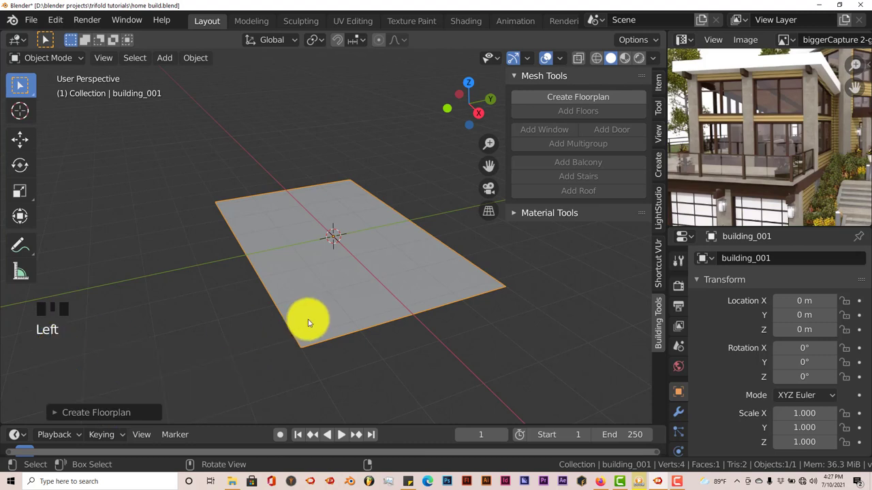
- Switch the viewport to the front orthographic view and save the project
key(KP_1)
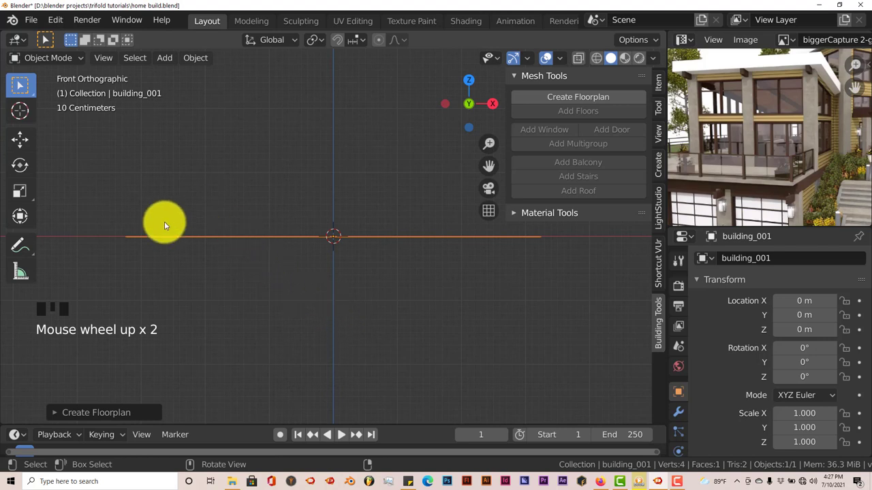
click(31, 19)
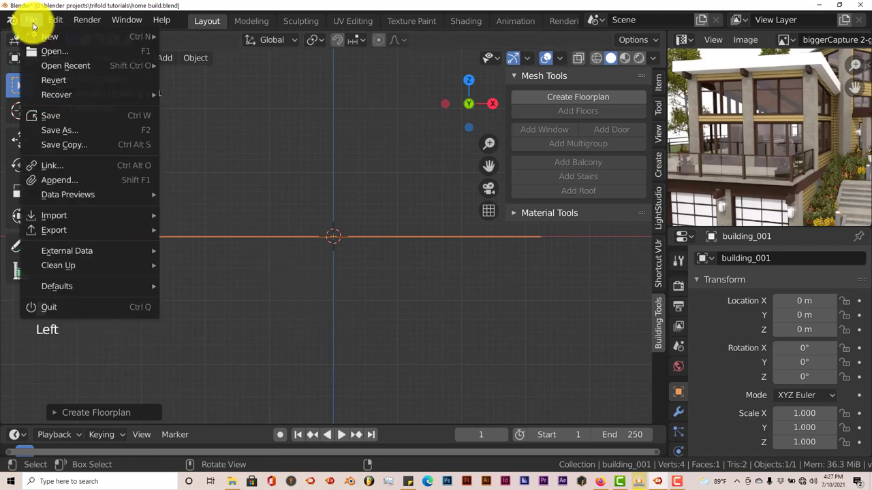
click(51, 115)
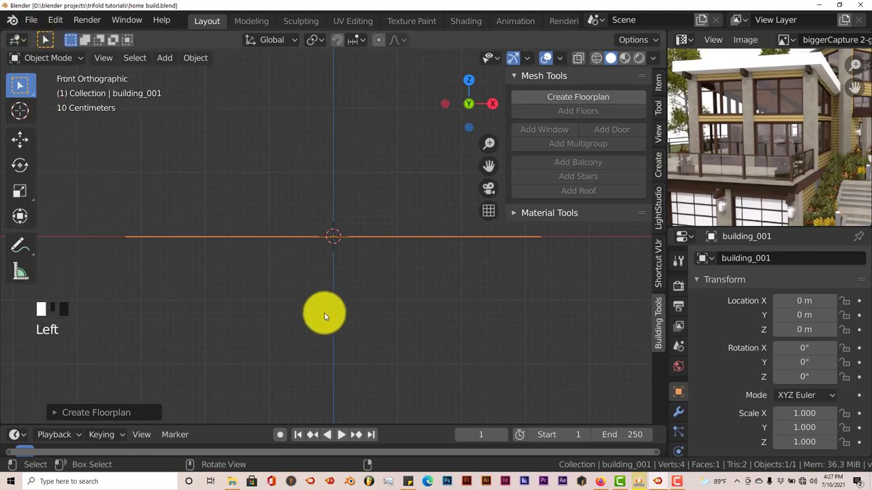
- Select the floorplan's face in Edit Mode's face selection and add floors to it with the Building Tools add-on
scroll(363, 300, down, 1)
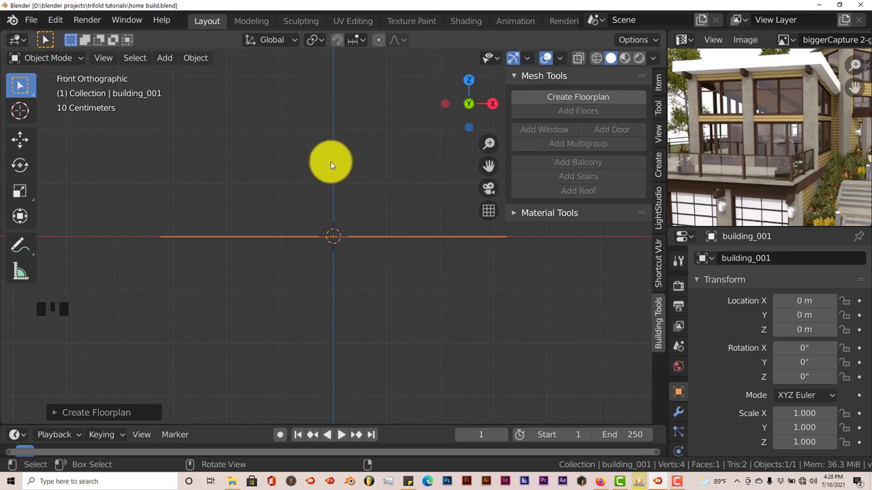
middle_drag(334, 166, 334, 203)
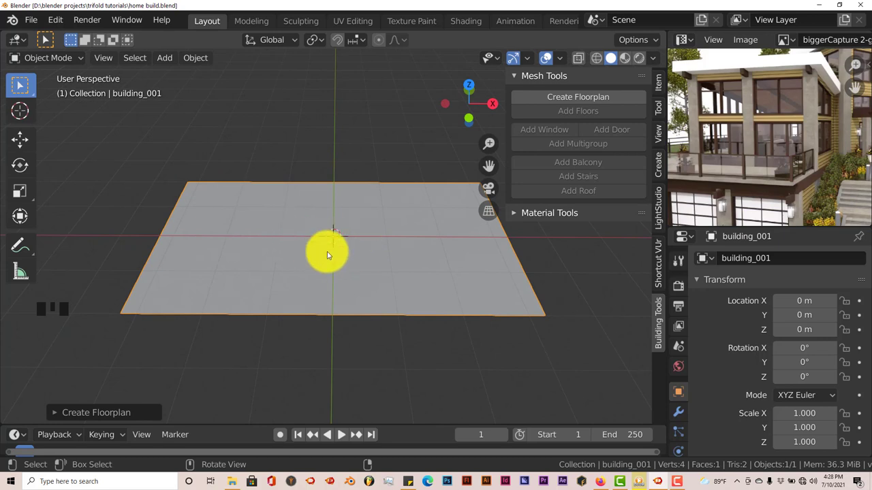
key(Tab)
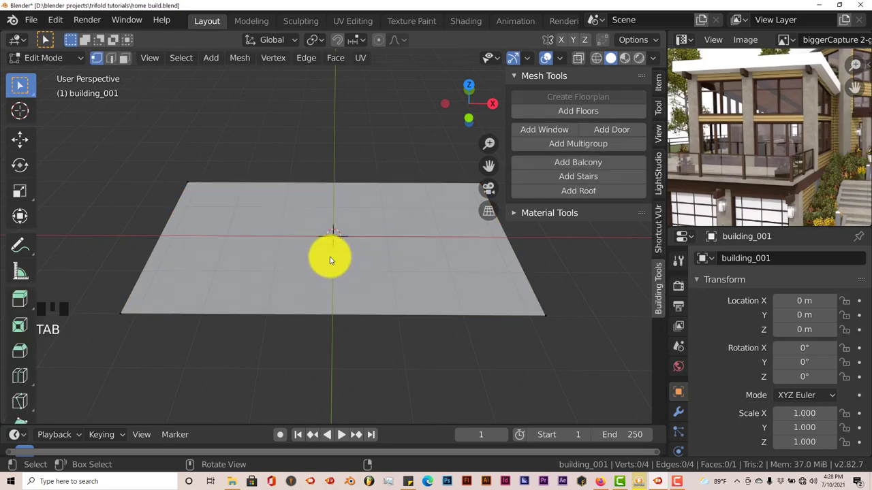
click(125, 60)
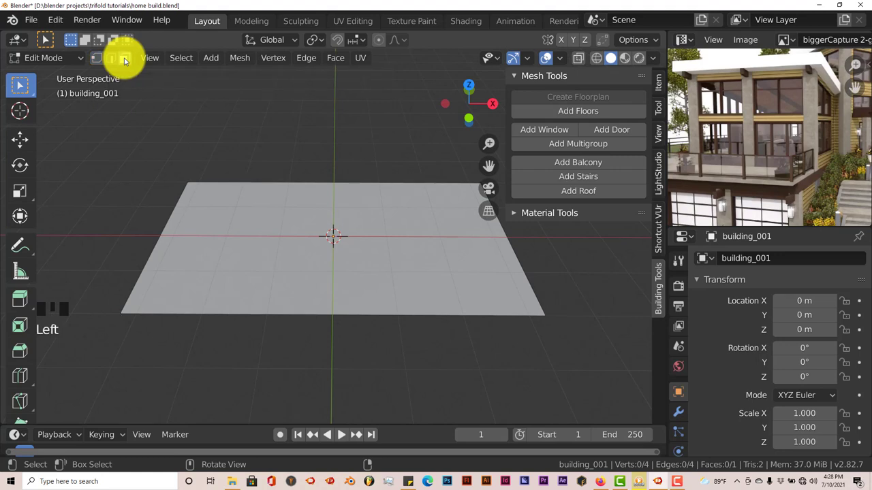
click(338, 238)
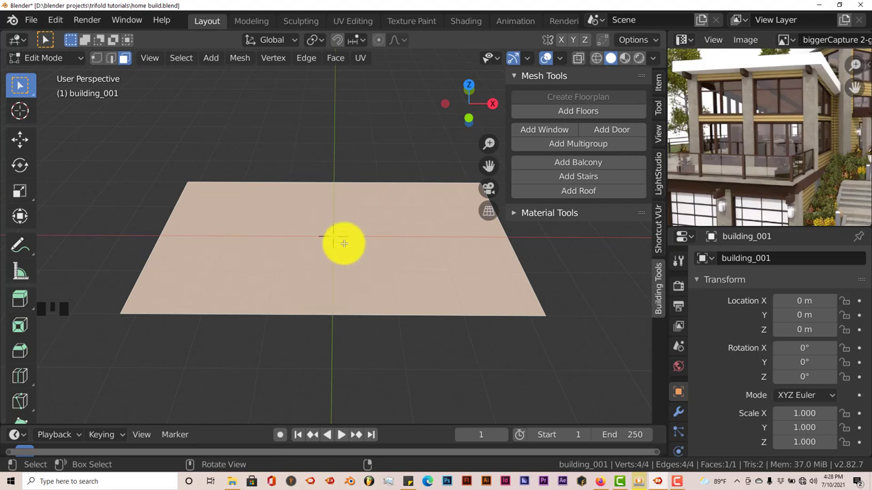
click(551, 115)
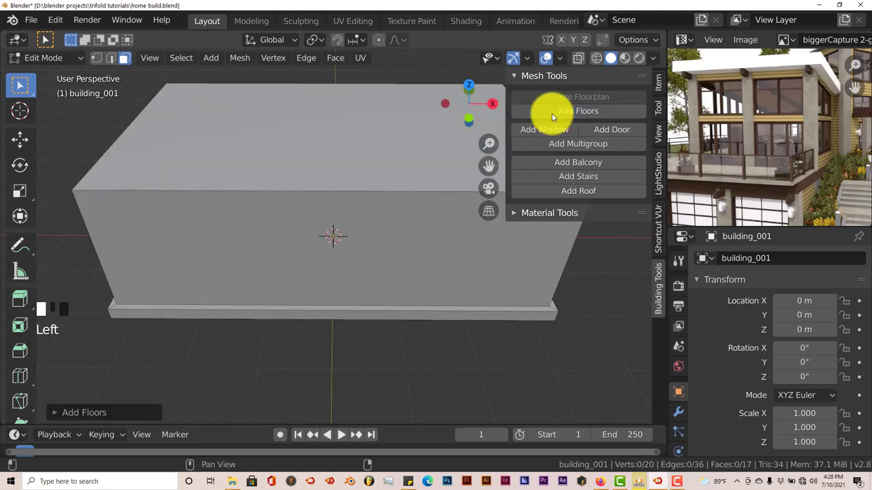
- Examine the balcony area in the house reference image up close and save the project
middle_drag(407, 331, 409, 318)
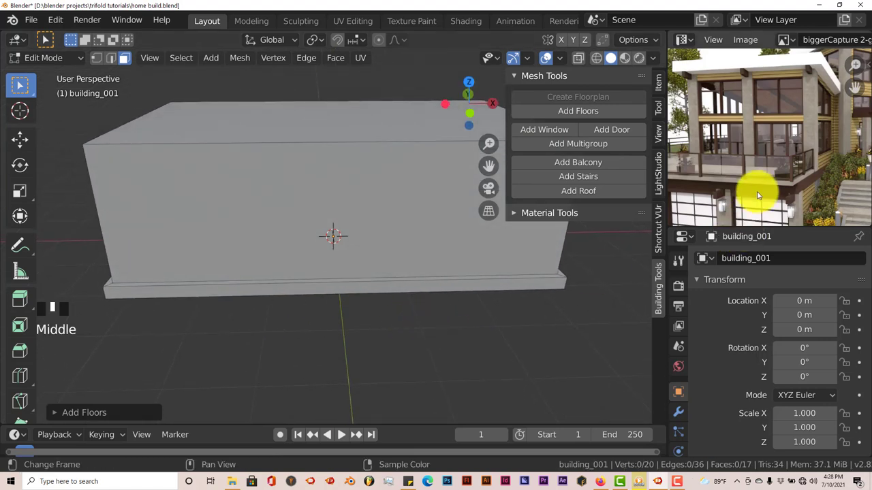
scroll(749, 200, up, 3)
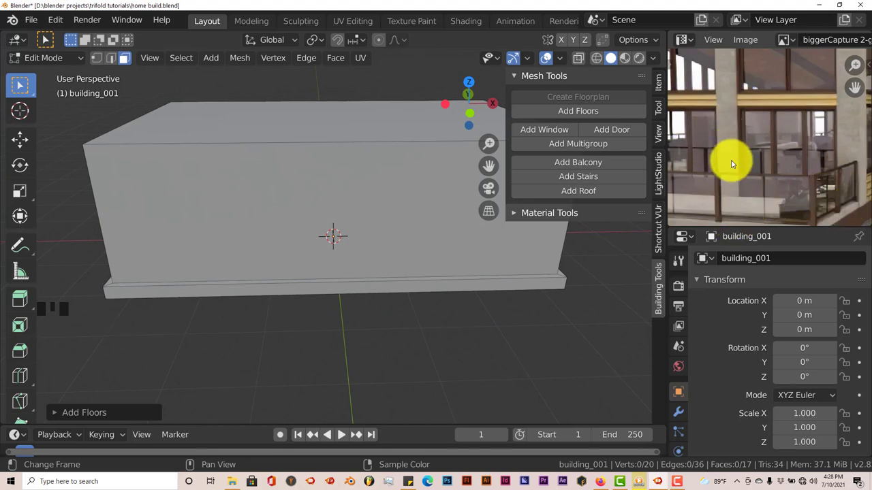
click(31, 20)
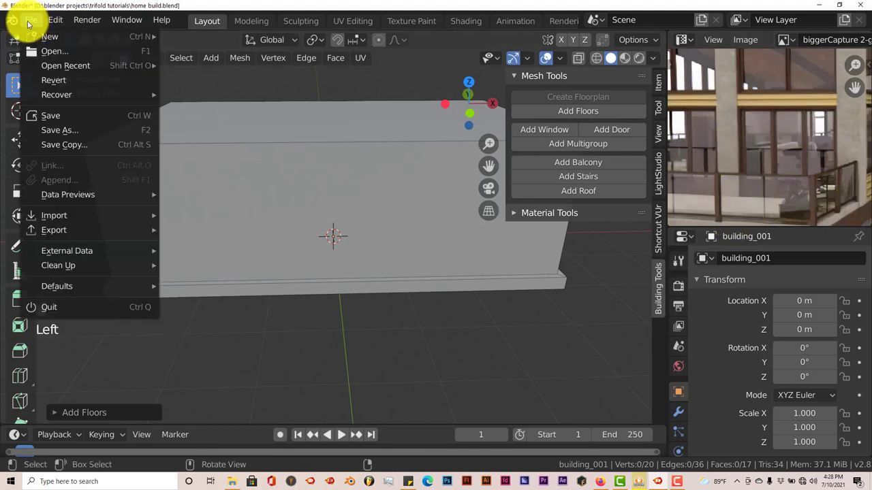
click(52, 115)
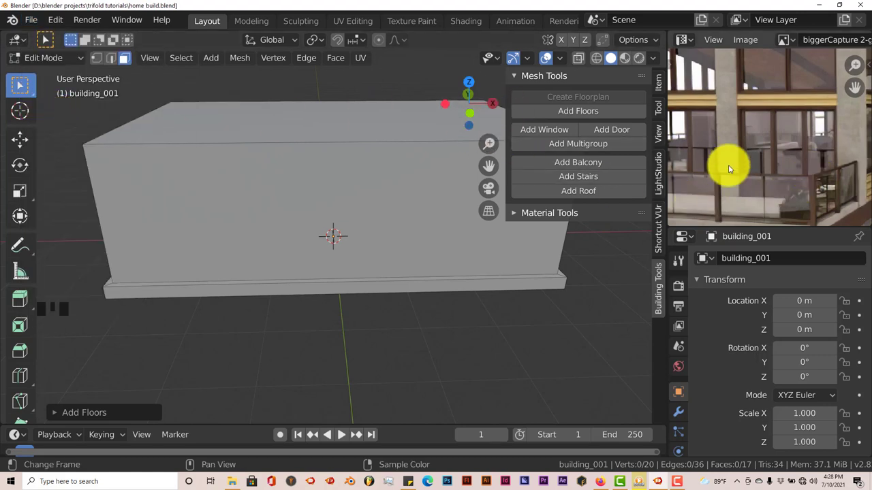
- Set the slab thickness to 0.40 and the slab outset to 0 in the Add Floors options
middle_drag(775, 194, 763, 132)
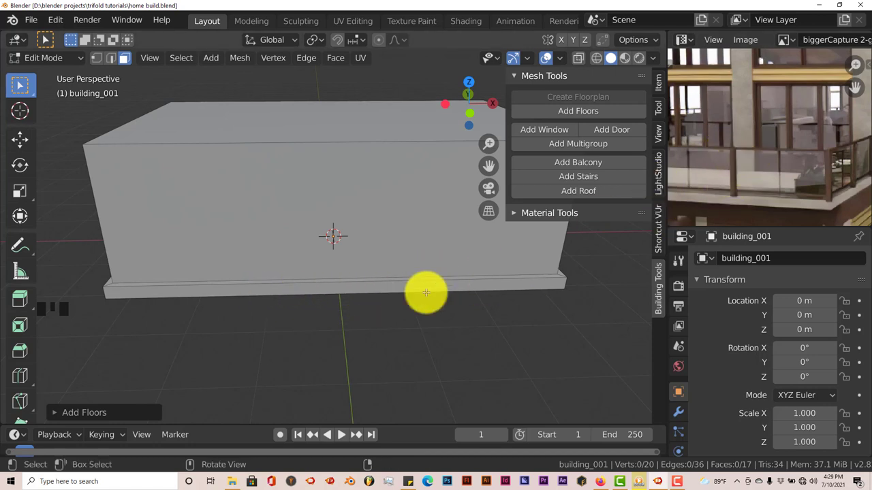
middle_drag(424, 293, 434, 277)
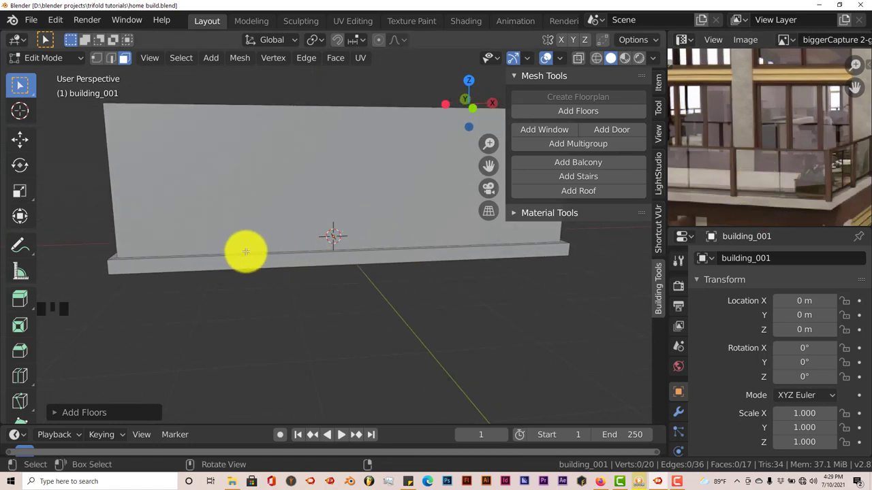
click(55, 412)
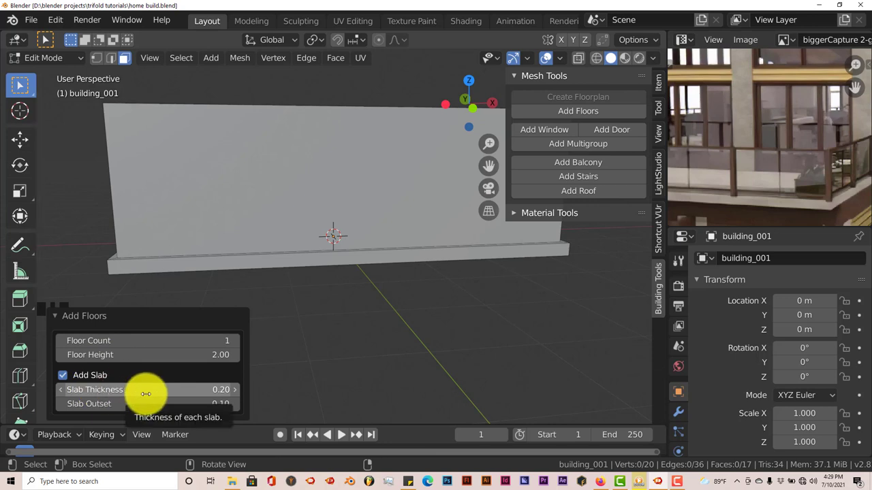
click(191, 393)
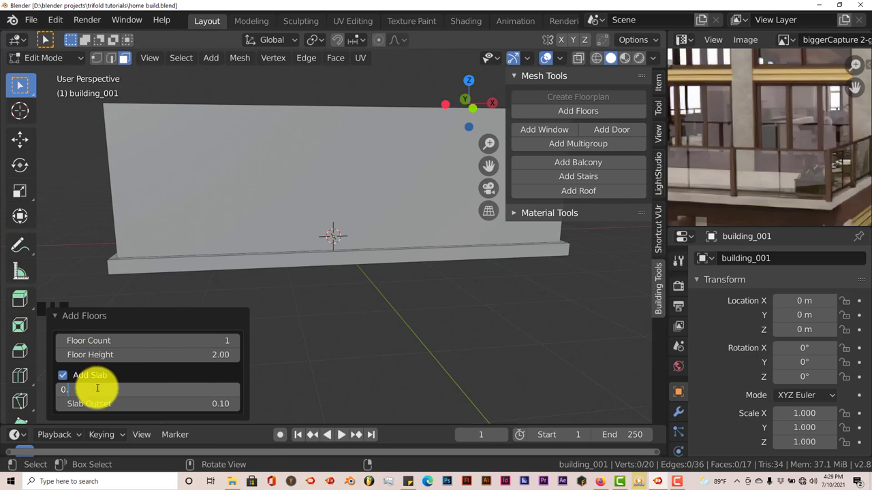
key(Return)
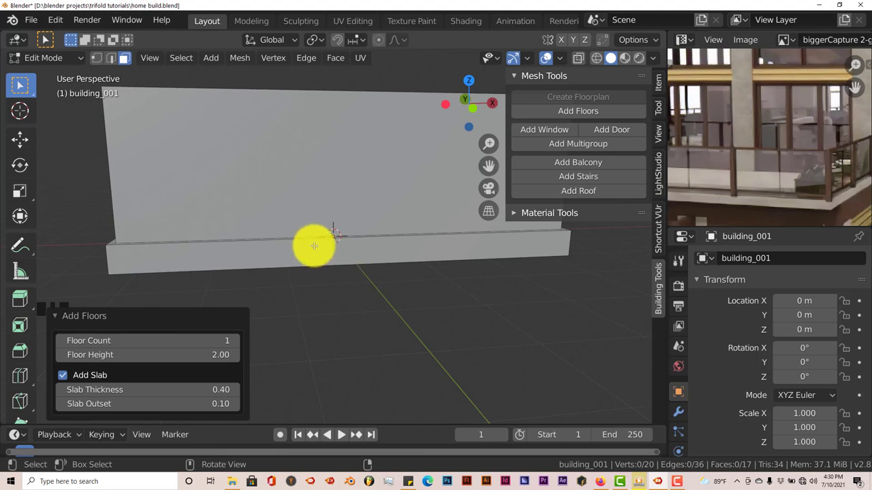
click(183, 404)
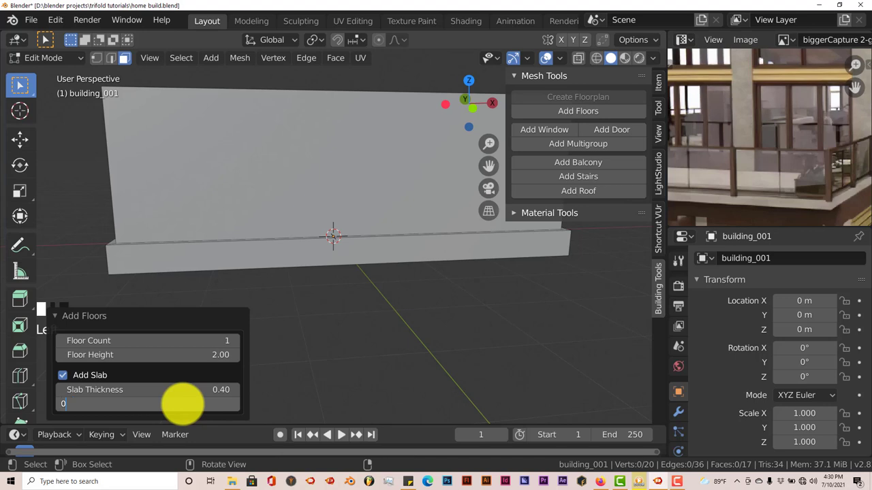
key(Return)
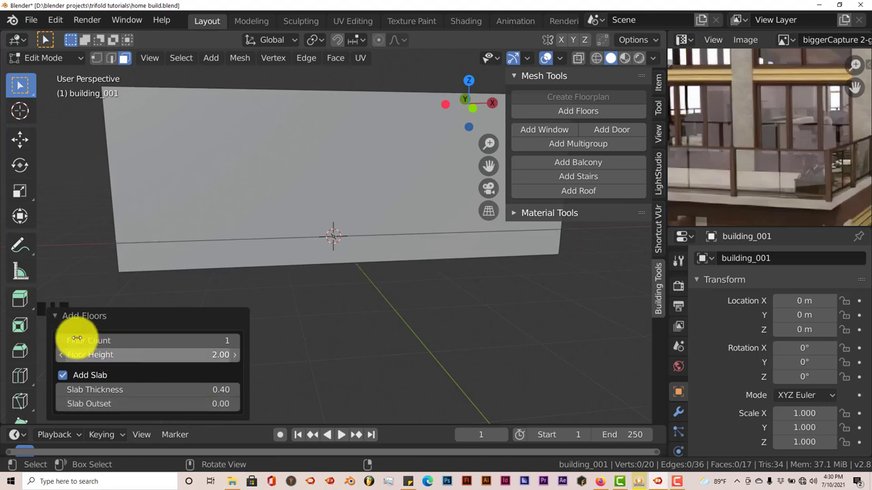
click(55, 316)
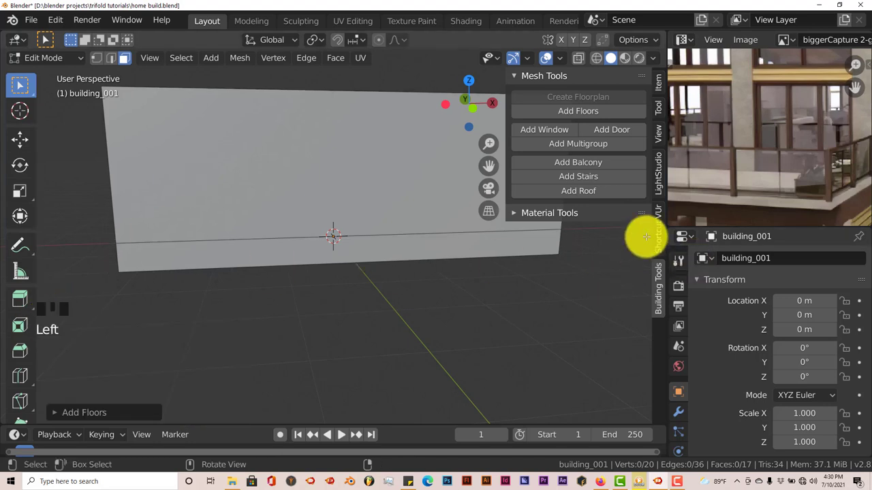
- Reposition the Shortcut VUr overlay by setting its Offset Y to 349 and Offset X to 148
click(660, 220)
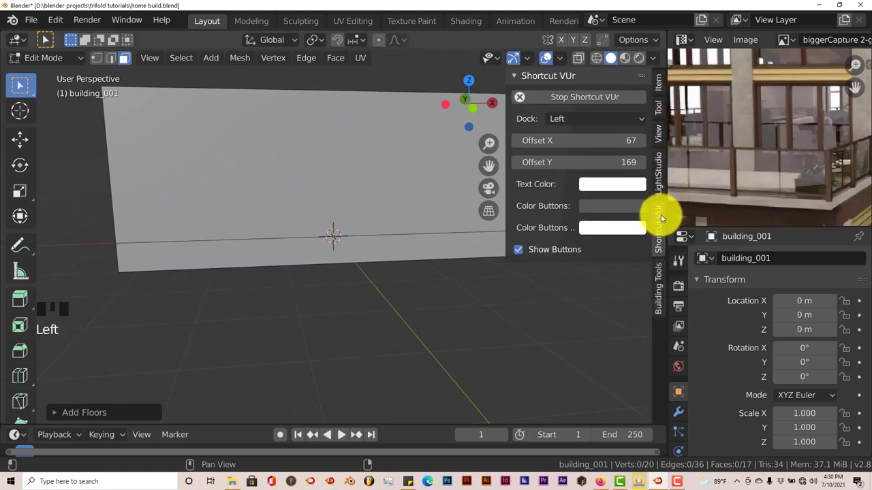
drag(568, 162, 652, 159)
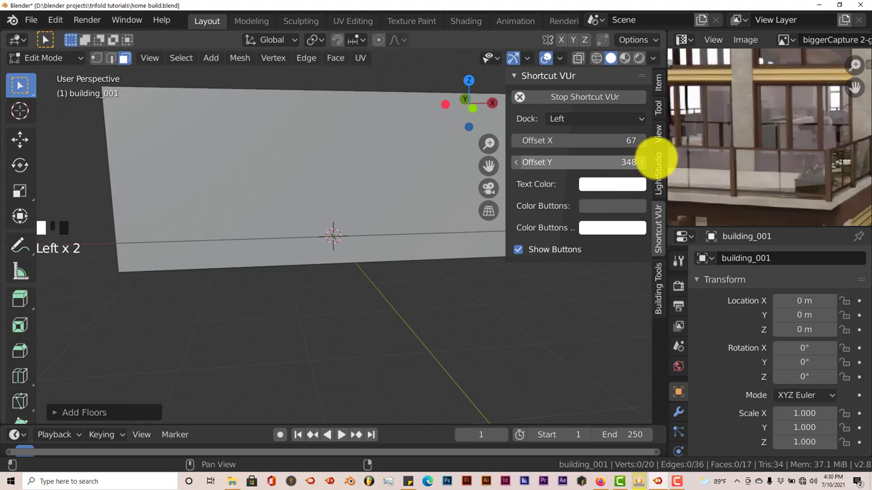
click(558, 142)
drag(558, 141, 608, 141)
- Save the project with the updated floor slab
scroll(298, 310, down, 1)
mouse_move(297, 310)
middle_down()
mouse_move(288, 325)
mouse_move(269, 321)
mouse_move(326, 306)
mouse_move(311, 316)
middle_up()
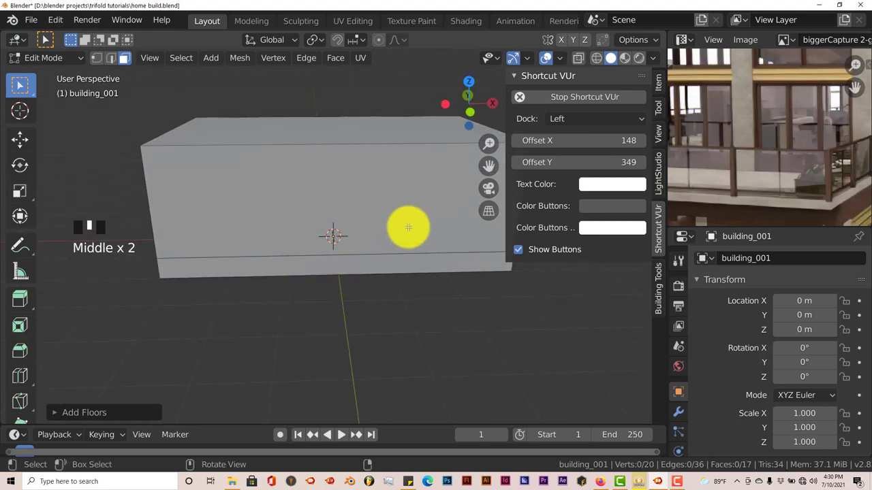
click(29, 20)
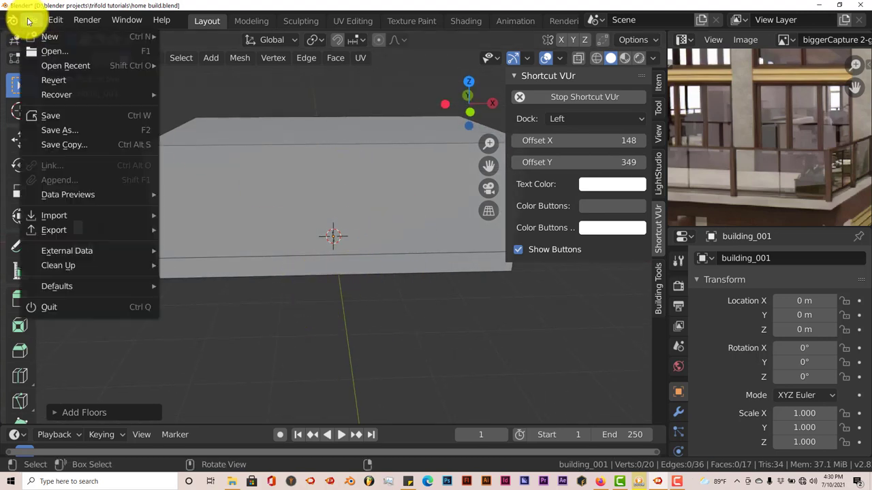
click(49, 116)
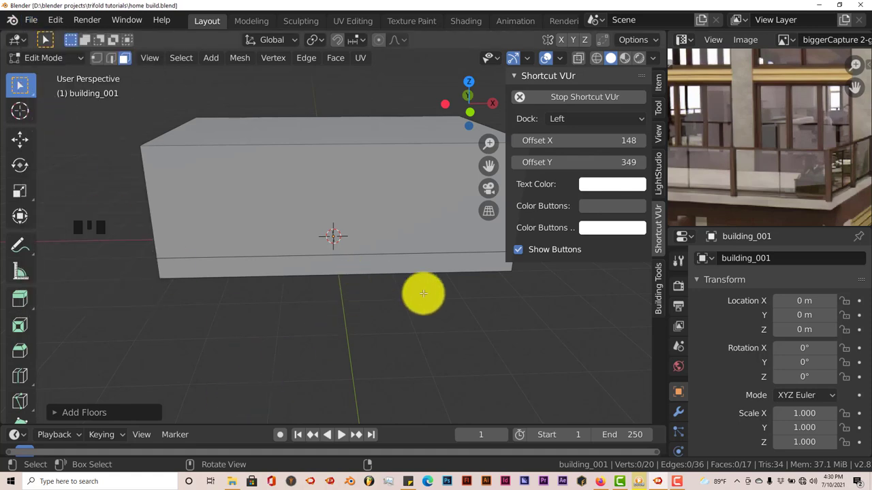
- Check the storeys in the house reference image and set the building's floor count to 2 in the Add Floors options
scroll(745, 178, down, 1)
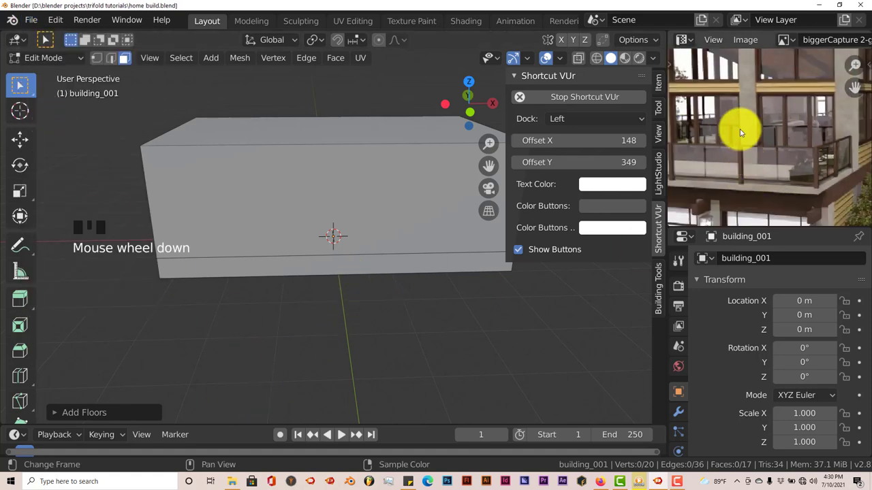
scroll(743, 136, down, 1)
scroll(749, 135, down, 1)
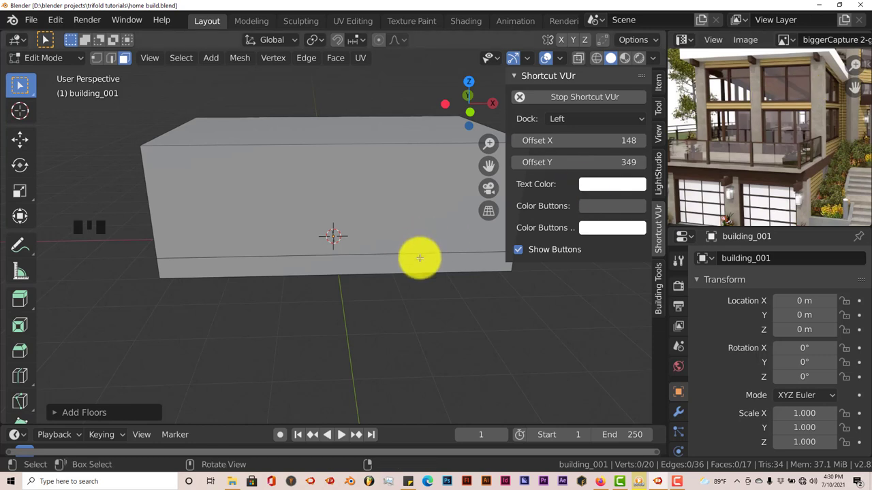
click(657, 299)
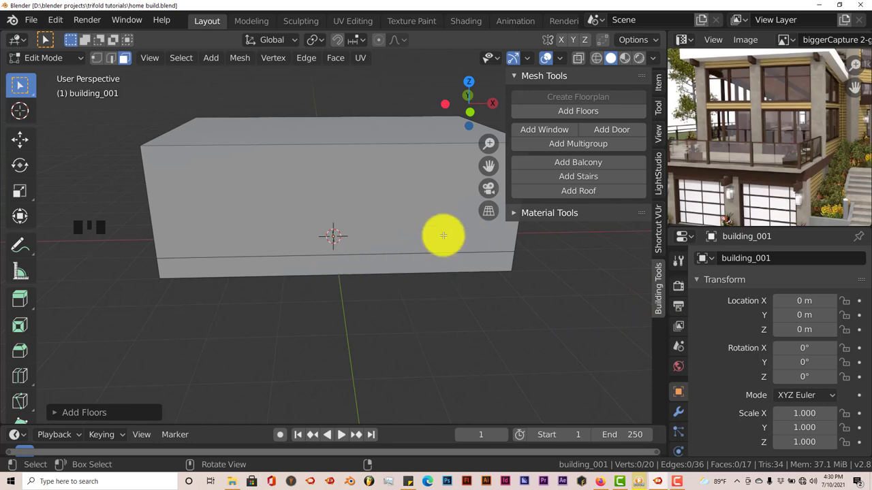
click(49, 416)
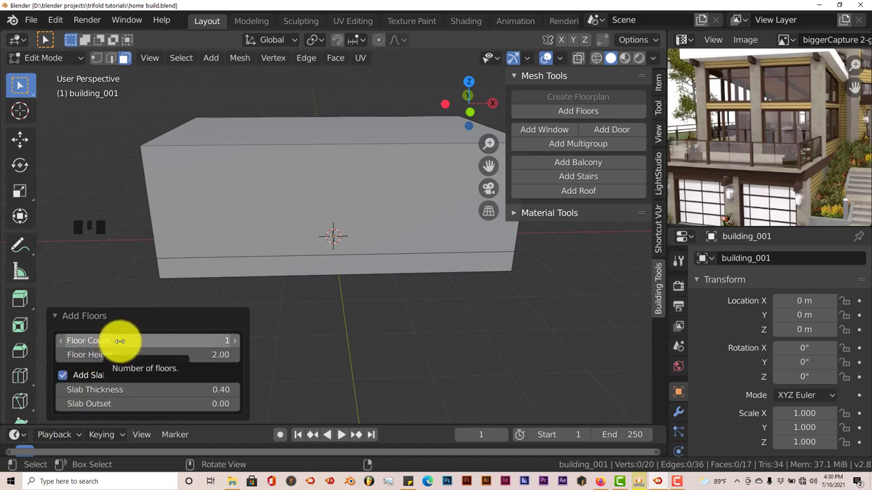
click(235, 341)
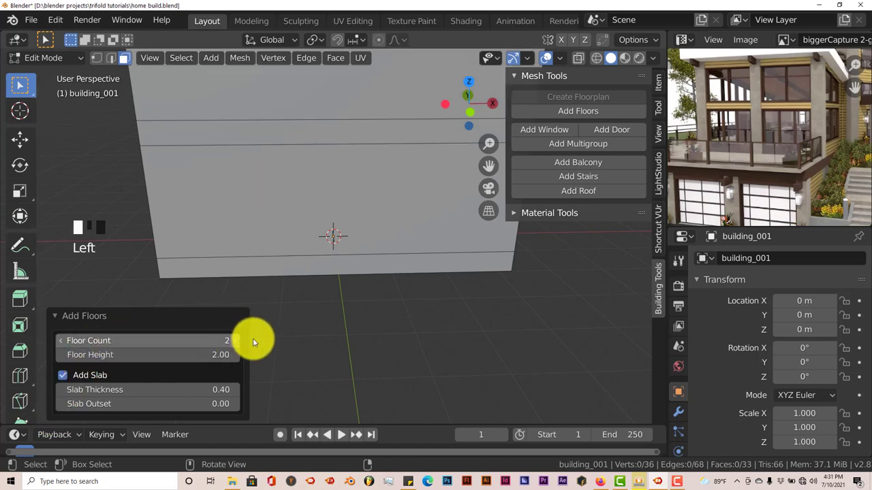
- Examine the two-storey block and its floor slabs from the front and from the corner
scroll(321, 307, down, 2)
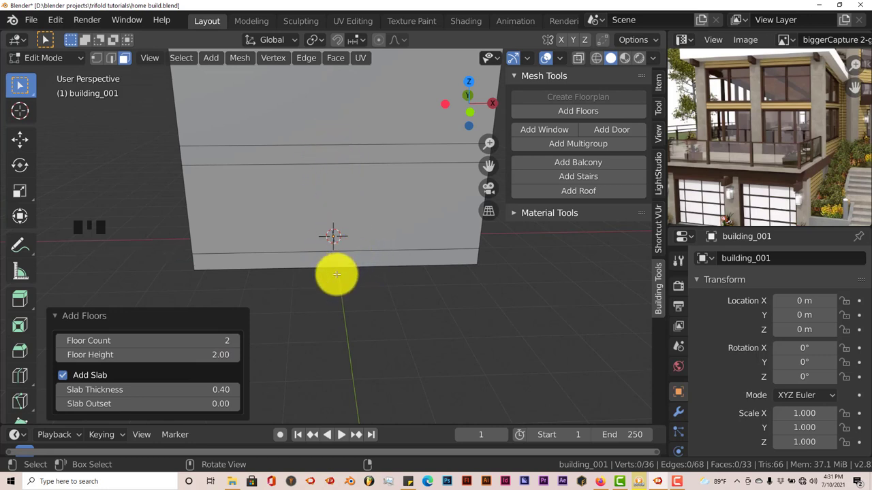
middle_drag(339, 276, 337, 286)
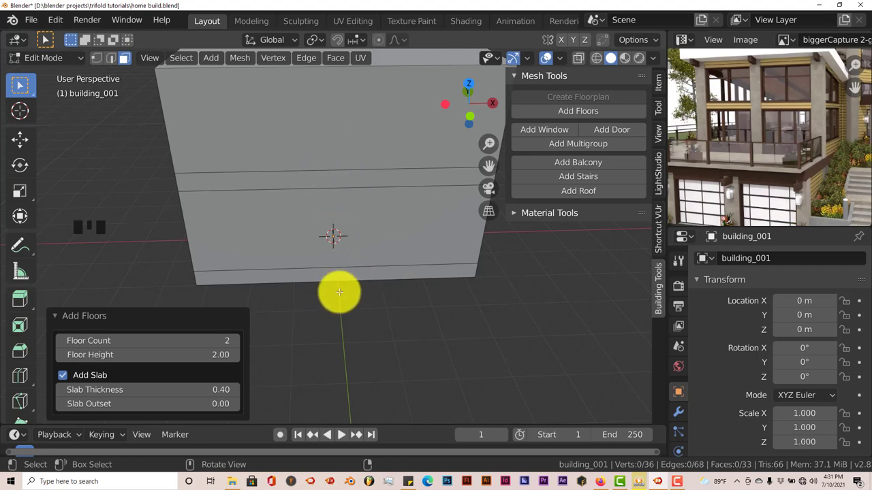
mouse_move(348, 307)
middle_down()
mouse_move(349, 284)
mouse_move(356, 292)
mouse_move(346, 296)
middle_up()
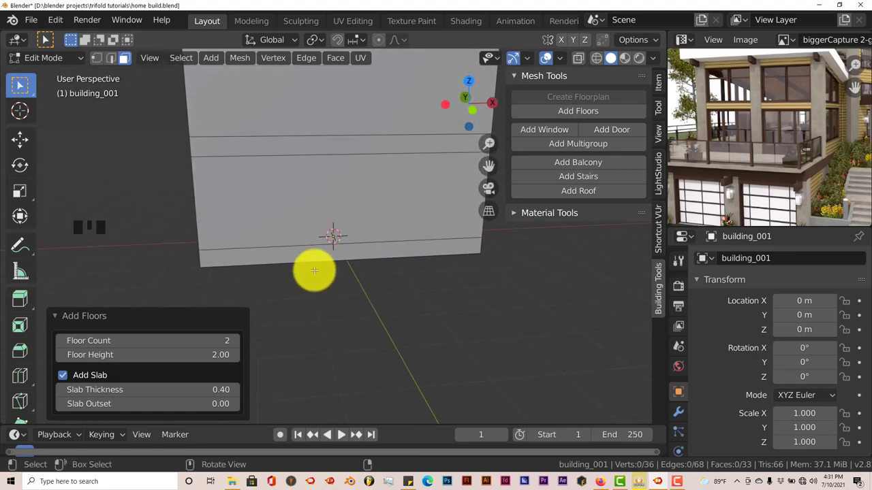
mouse_move(314, 270)
middle_down()
mouse_move(318, 289)
mouse_move(323, 267)
middle_up()
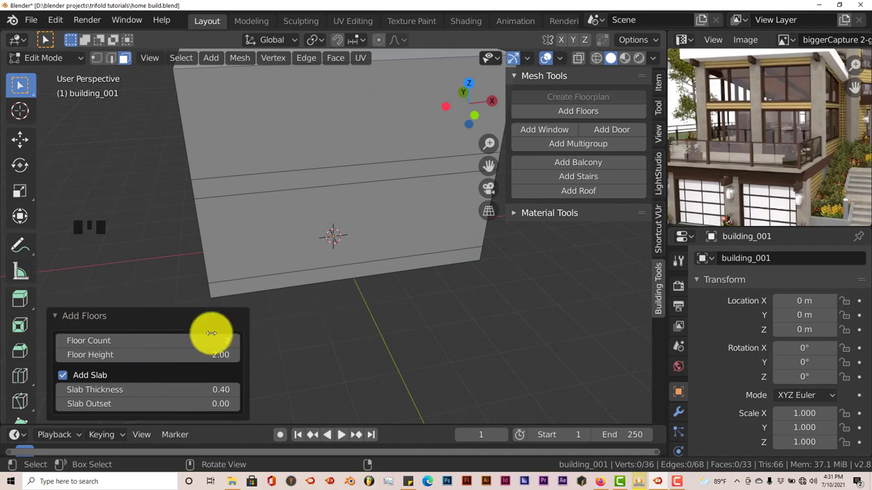
middle_drag(408, 324, 356, 257)
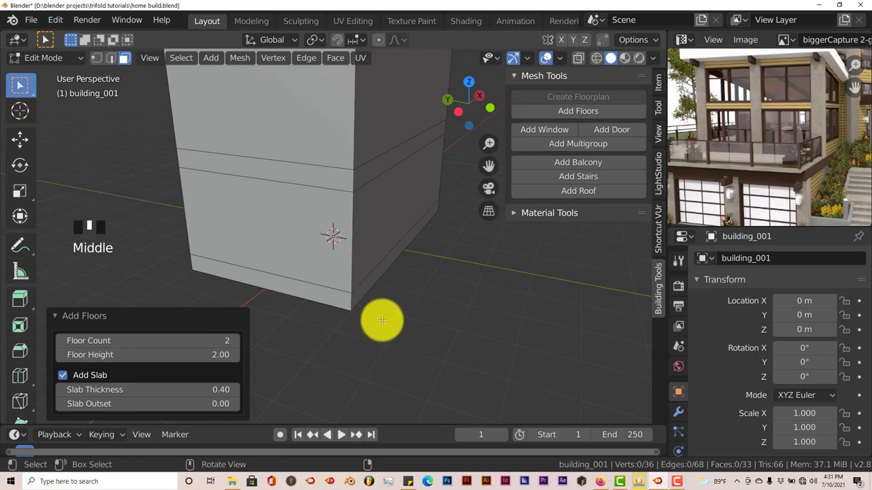
middle_drag(418, 302, 402, 303)
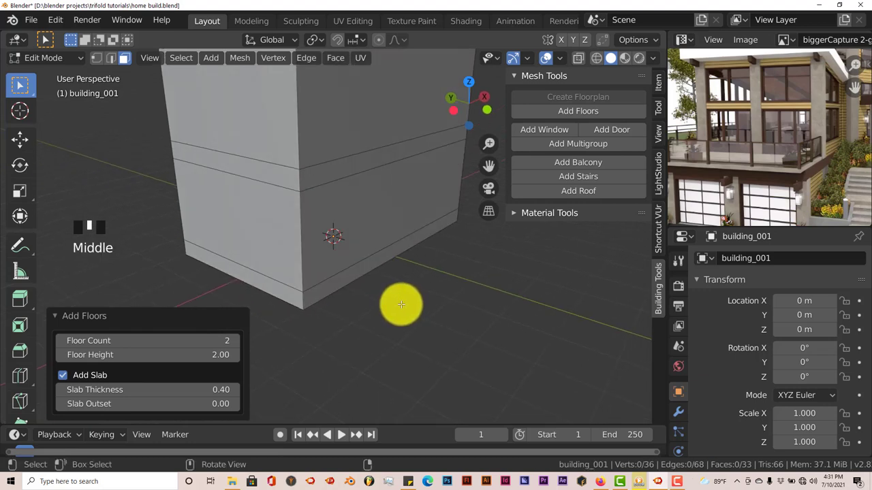
scroll(350, 186, down, 2)
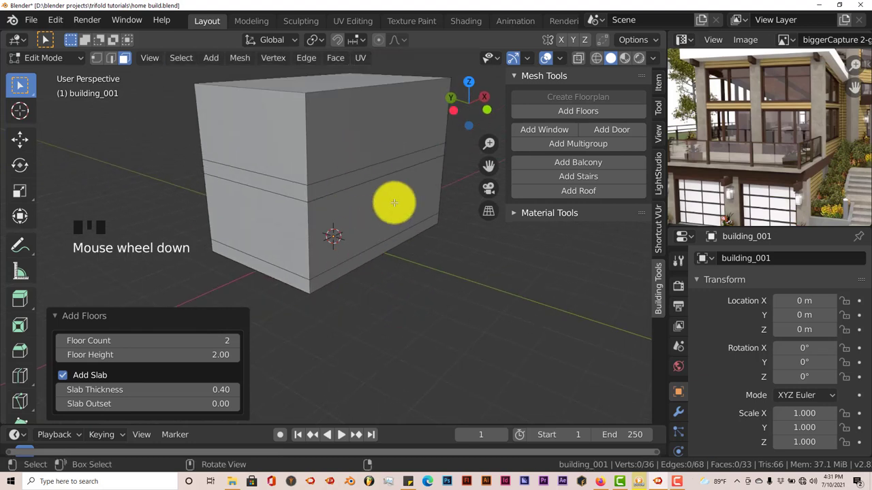
- Add a window to the front face of the upper storey and save the project
middle_drag(395, 202, 363, 226)
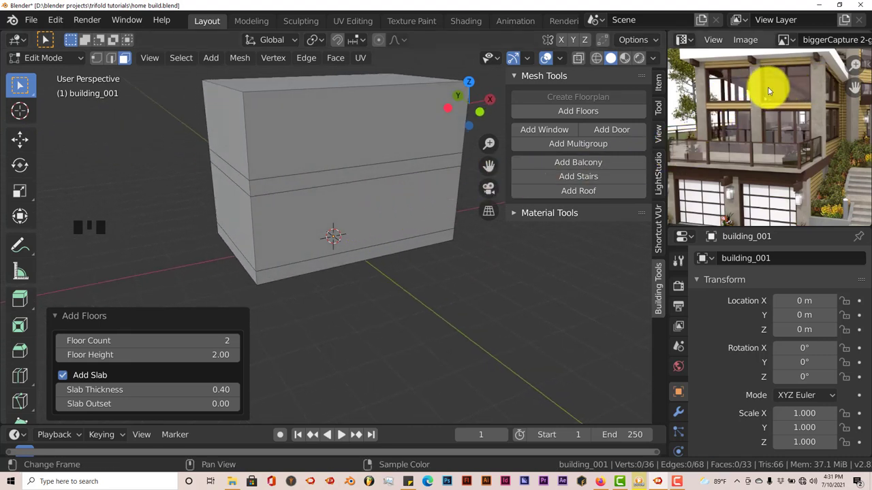
middle_drag(479, 276, 72, 293)
click(56, 311)
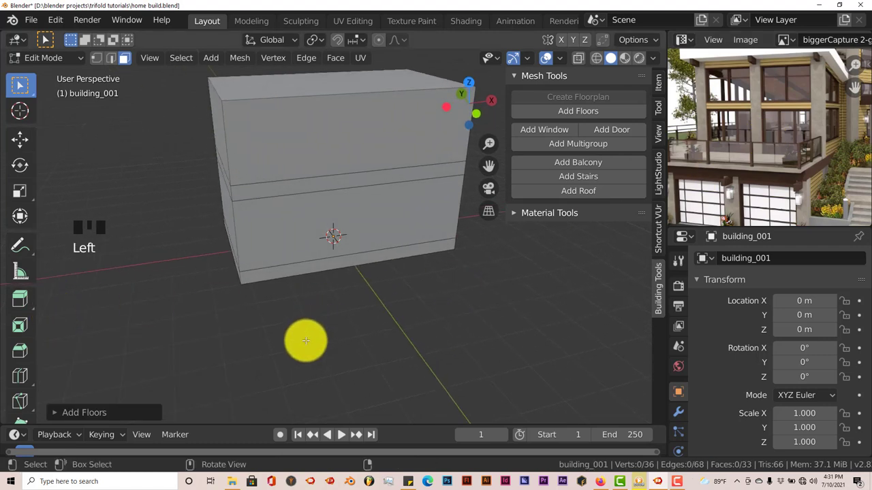
click(339, 137)
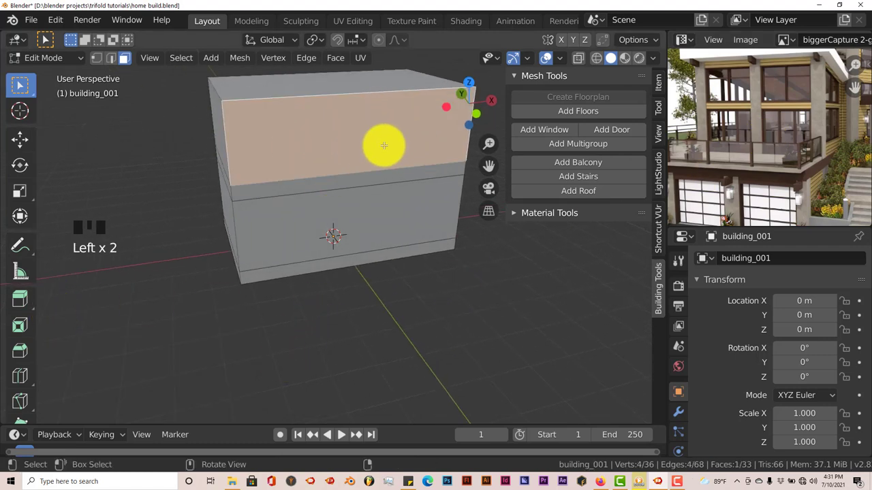
middle_drag(384, 145, 370, 230)
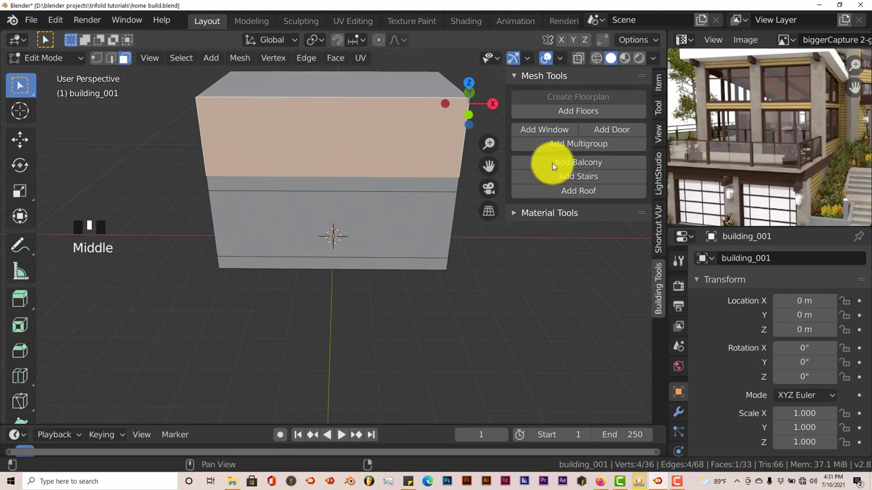
click(554, 130)
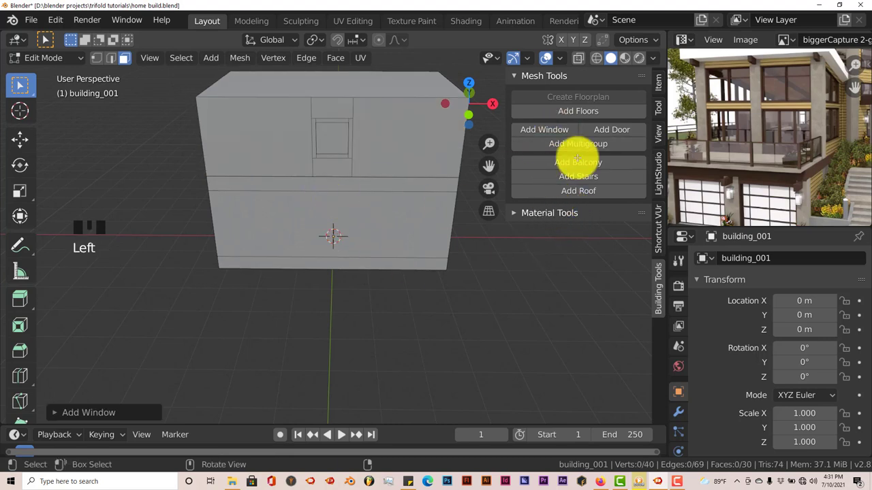
click(54, 414)
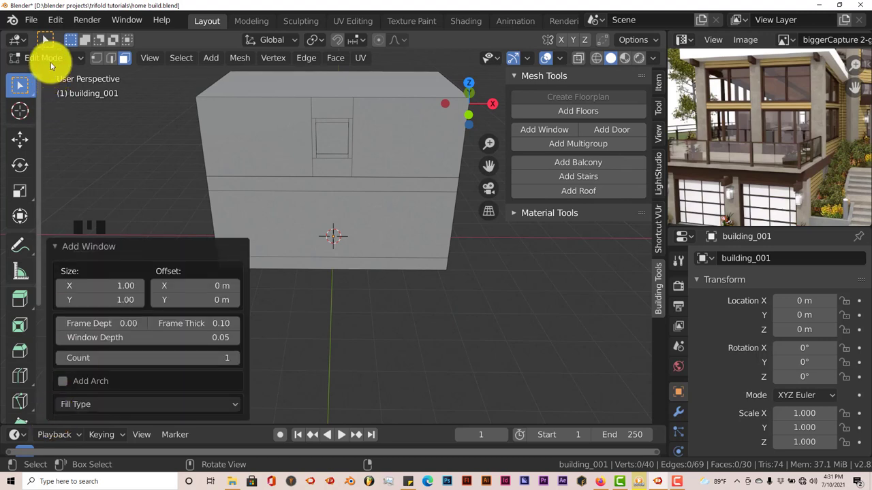
click(31, 23)
click(57, 117)
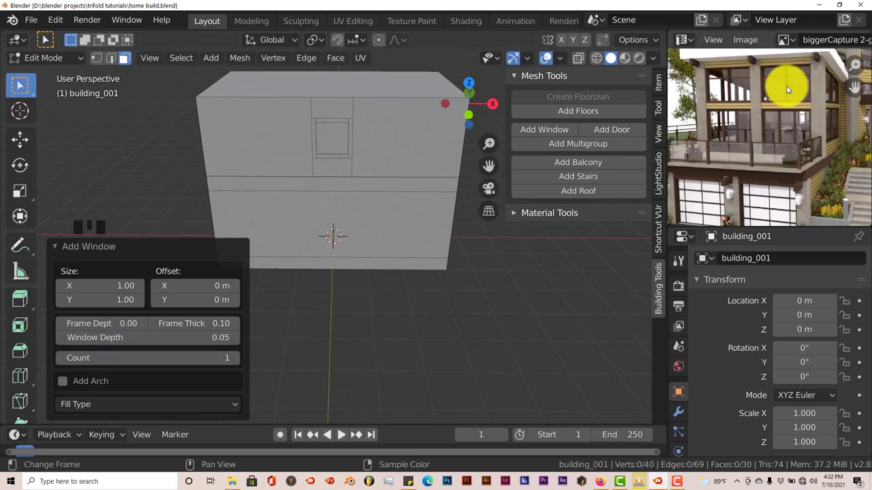
- Set the window count to 2 and check the sticky note for the meaning of the X and Y sizes
click(235, 356)
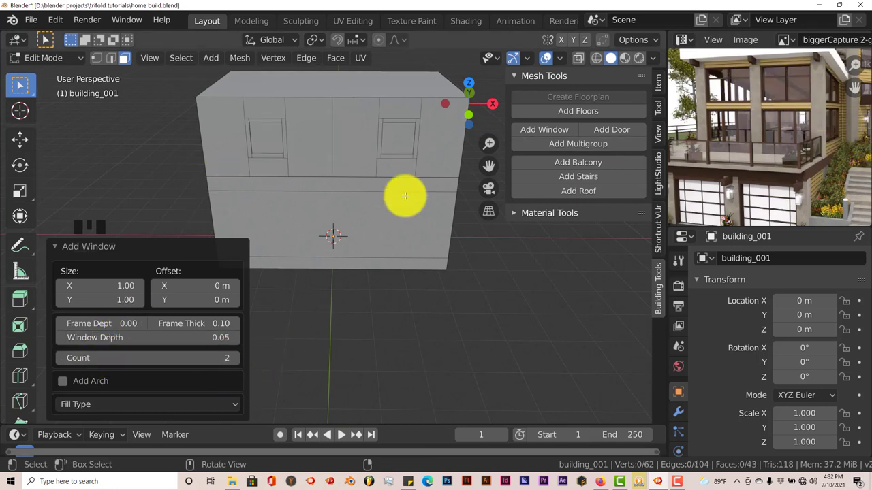
scroll(848, 117, up, 2)
scroll(790, 102, up, 2)
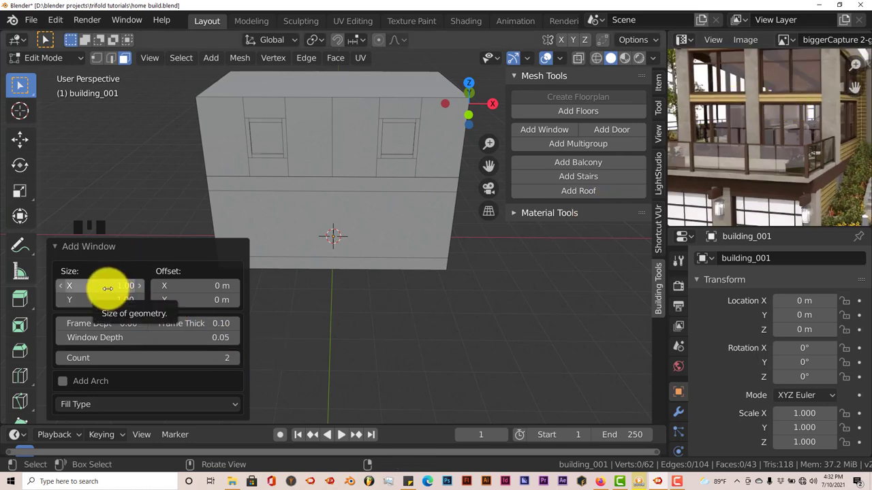
click(408, 482)
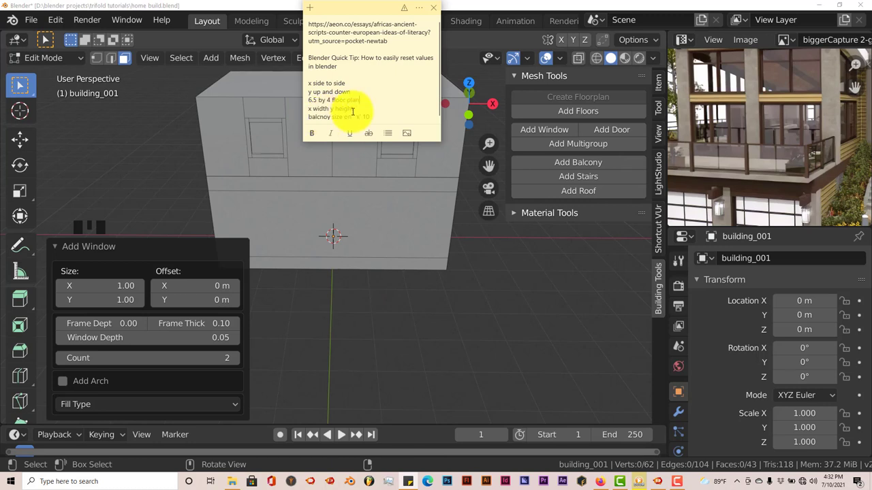
click(407, 481)
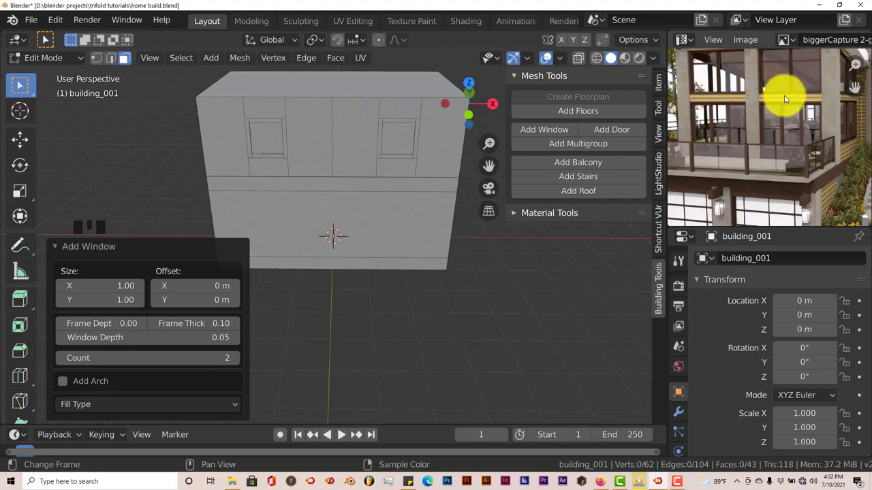
- Set the upper windows' size to 2.50 in X and 1.50 in Y, using the house reference image as a guide
scroll(783, 137, up, 3)
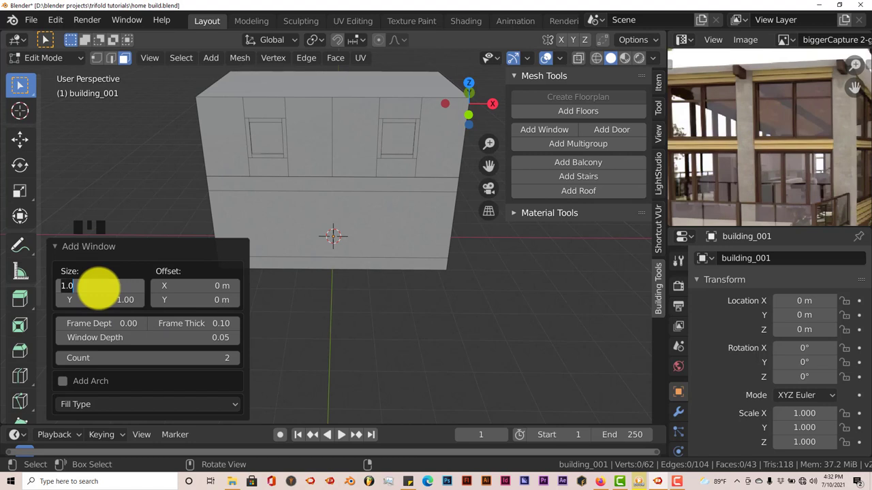
key(Return)
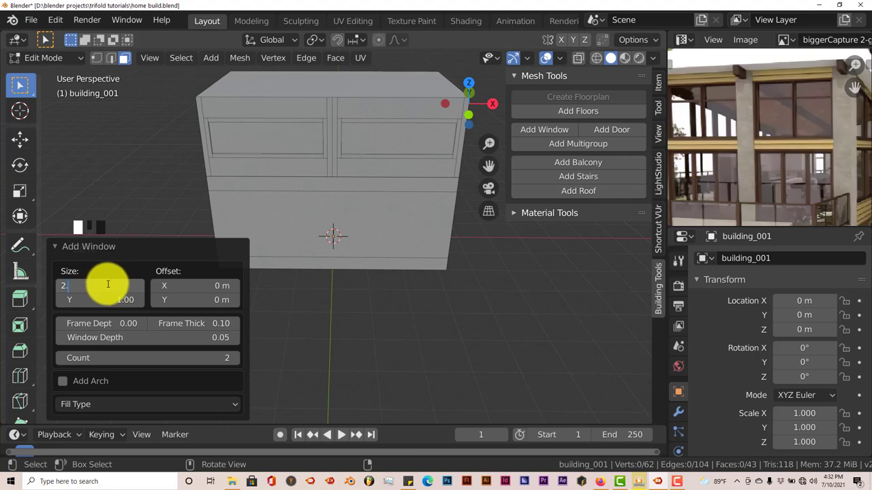
key(Return)
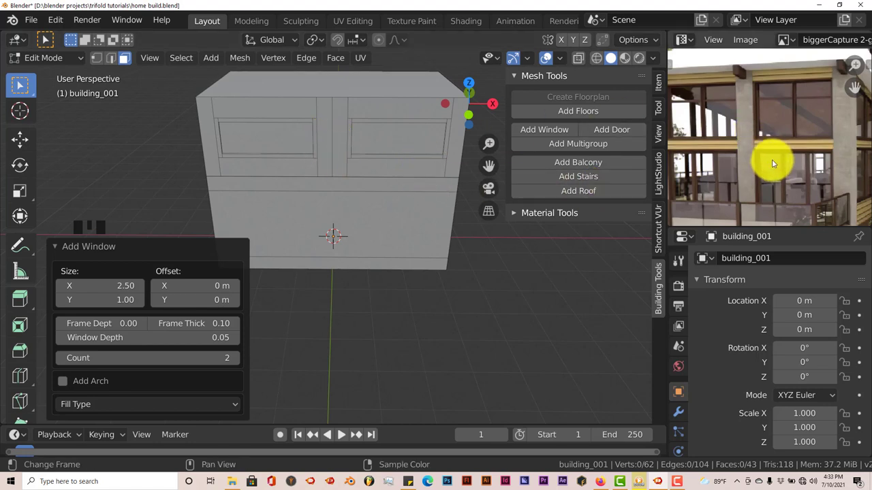
click(100, 300)
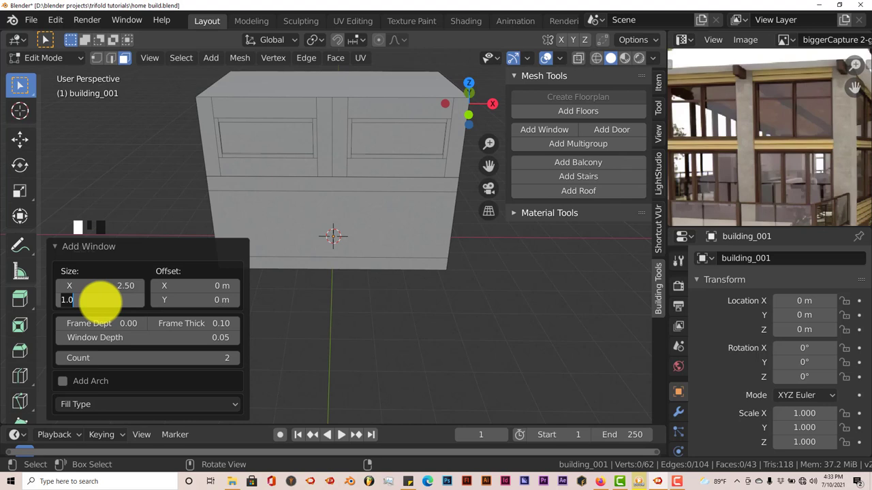
key(Return)
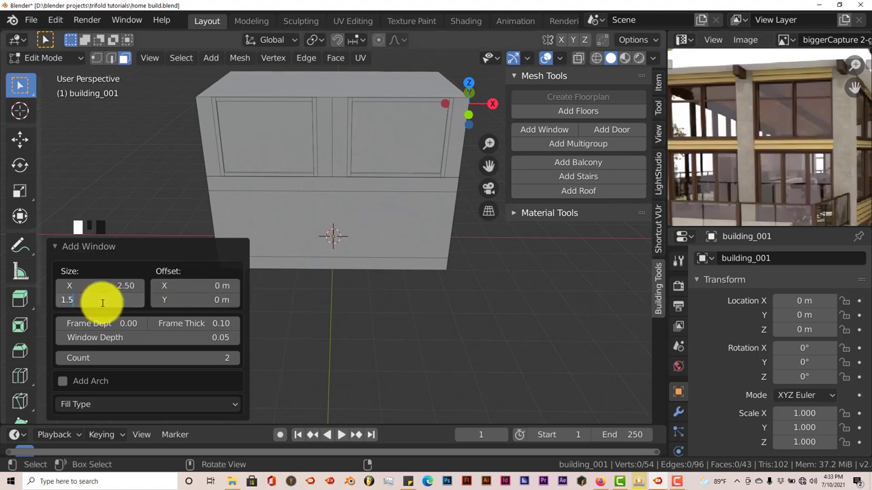
key(Return)
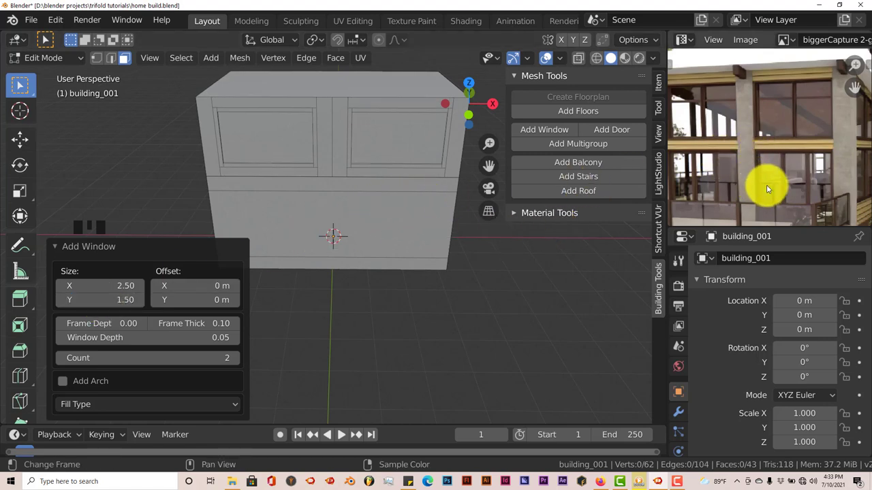
- Set the upper windows' fill type to Bar to resemble the divided panes in the reference image
middle_drag(766, 185, 763, 173)
scroll(763, 173, down, 2)
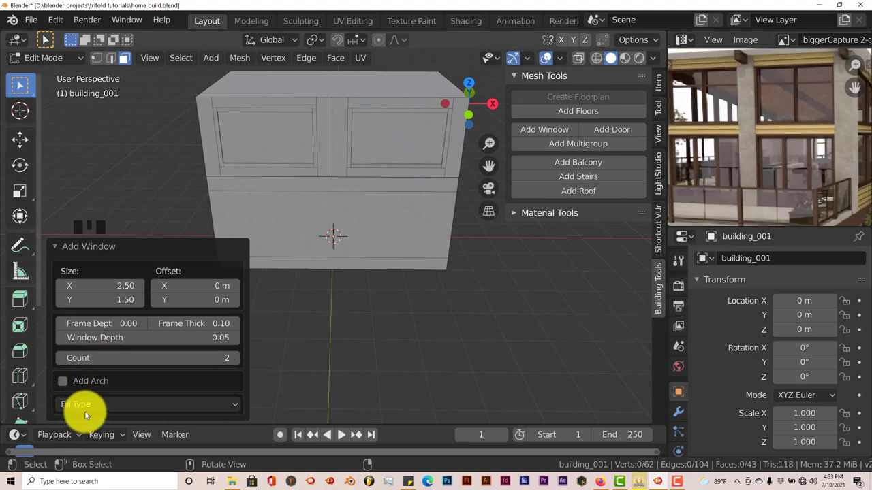
click(224, 406)
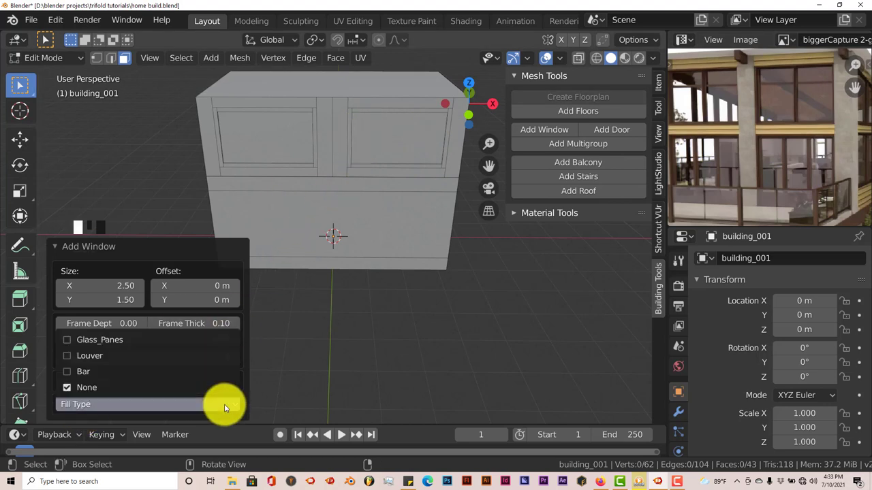
click(68, 373)
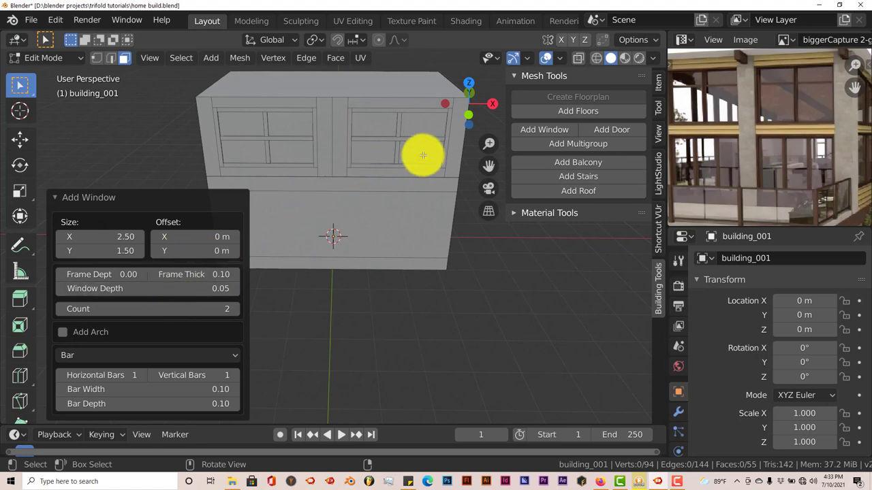
scroll(382, 147, up, 5)
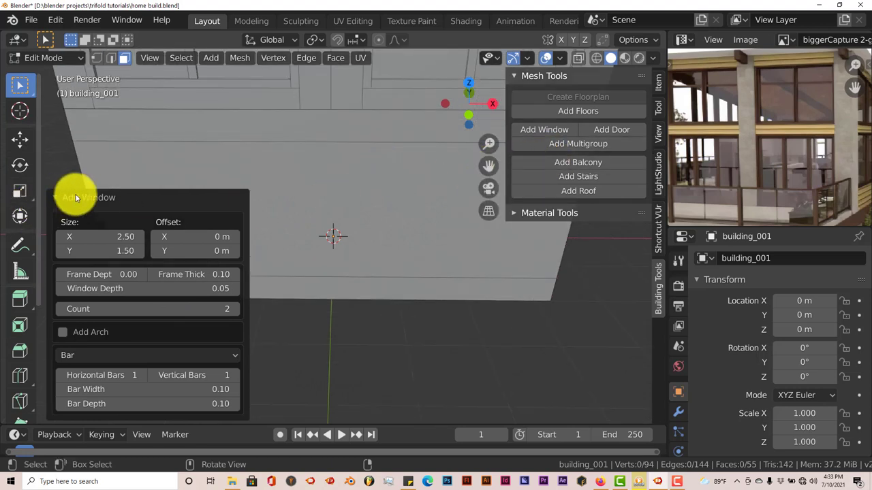
scroll(364, 226, down, 2)
scroll(364, 226, up, 1)
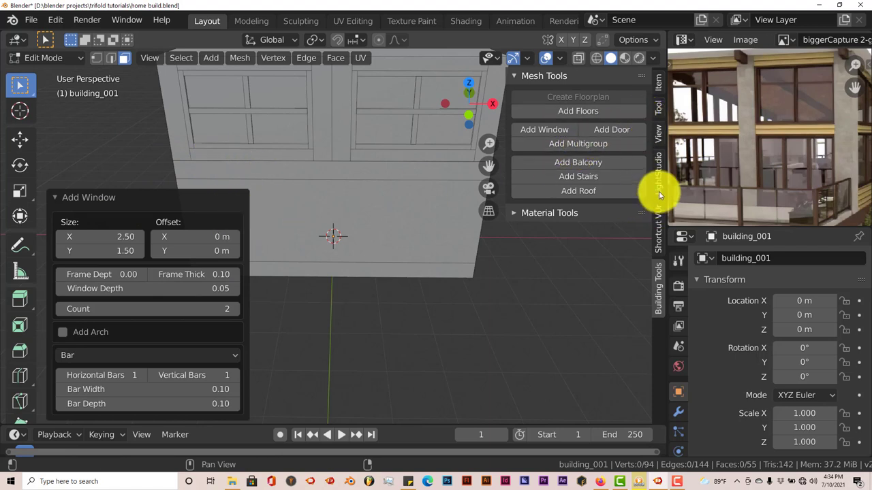
- Reposition the Shortcut VUr overlay by setting its Offset X to 1014 and Offset Y to 95
click(658, 232)
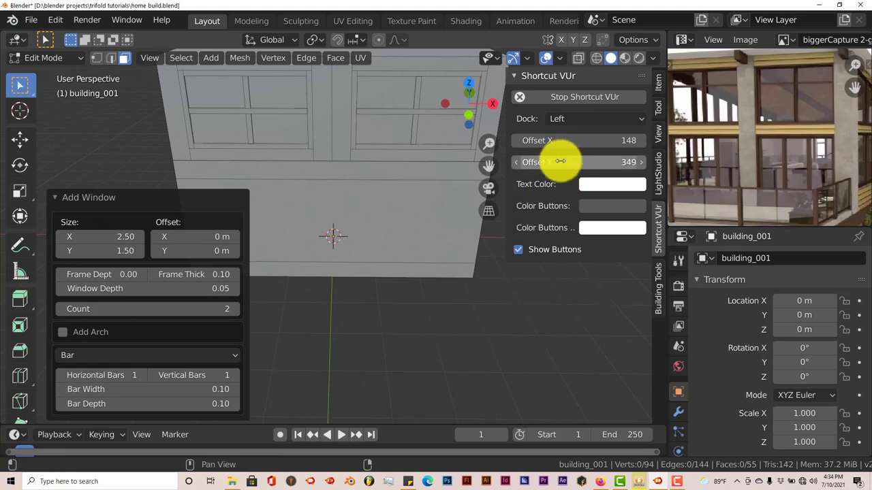
drag(570, 141, 144, 182)
drag(554, 165, 421, 171)
drag(600, 146, 601, 147)
drag(586, 140, 545, 151)
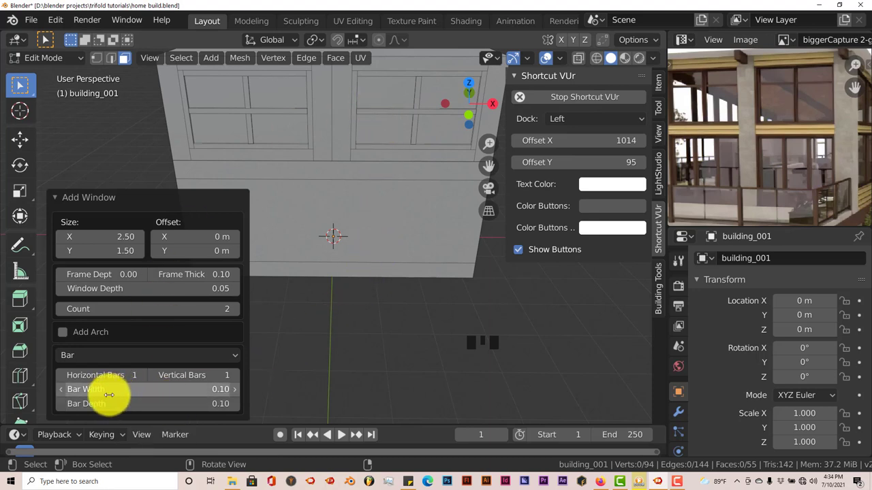
- Reduce the upper windows' Bar Width to 0.04 and compare the result with the reference image
click(61, 393)
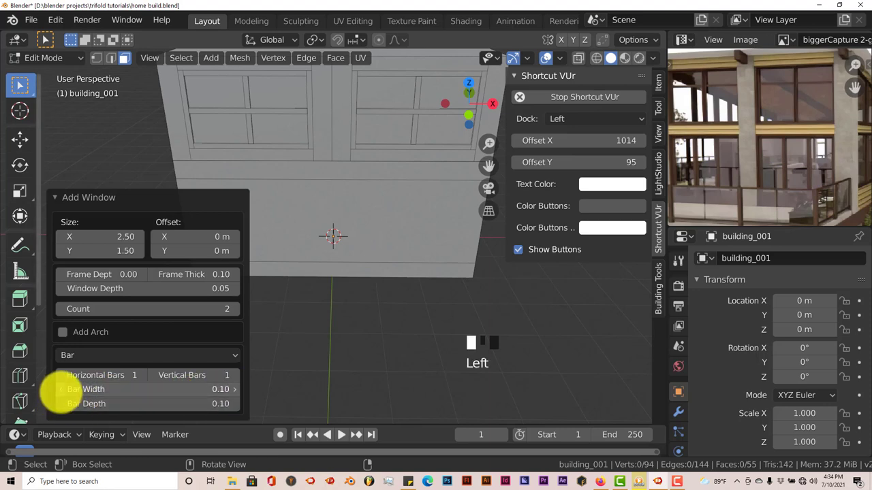
click(61, 392)
click(60, 393)
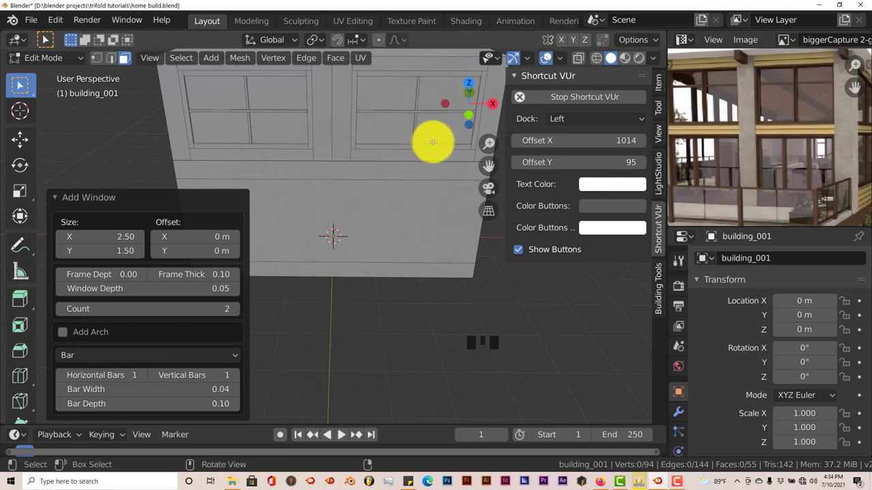
middle_drag(797, 133, 790, 111)
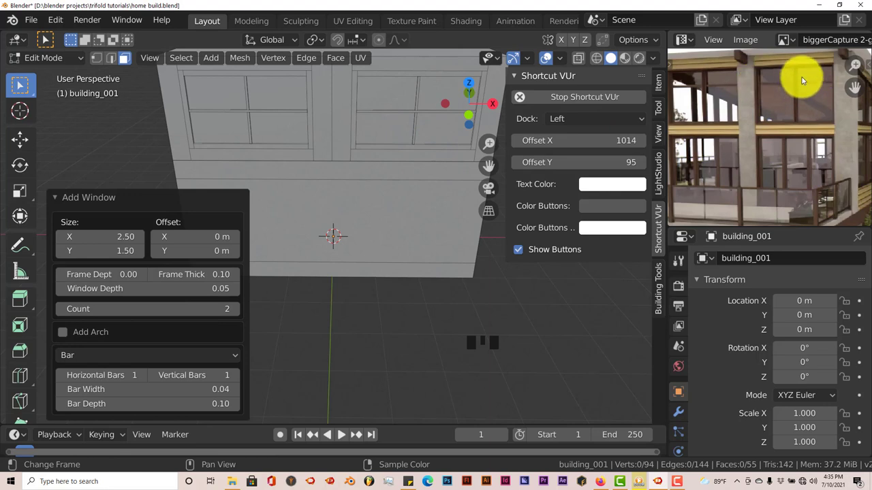
middle_drag(408, 143, 389, 140)
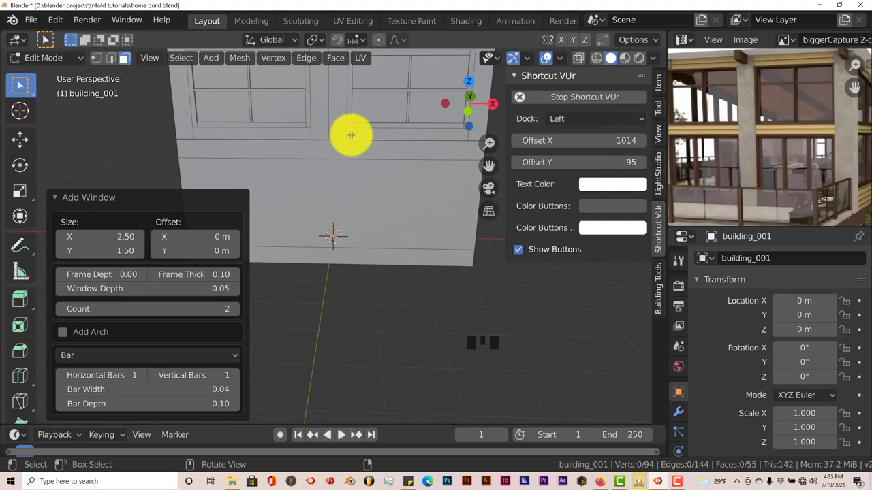
scroll(348, 135, down, 2)
scroll(348, 136, up, 1)
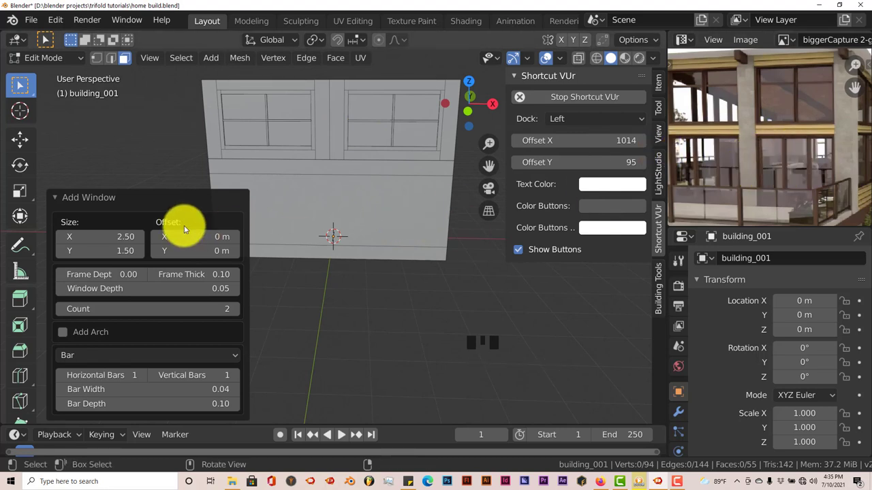
- Add windows to the front face of the lower storey with the Building Tools add-on
click(56, 198)
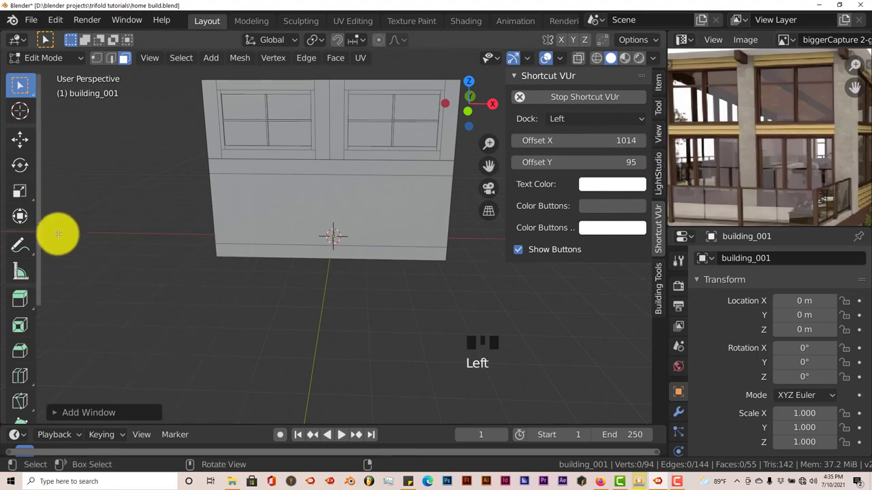
click(325, 207)
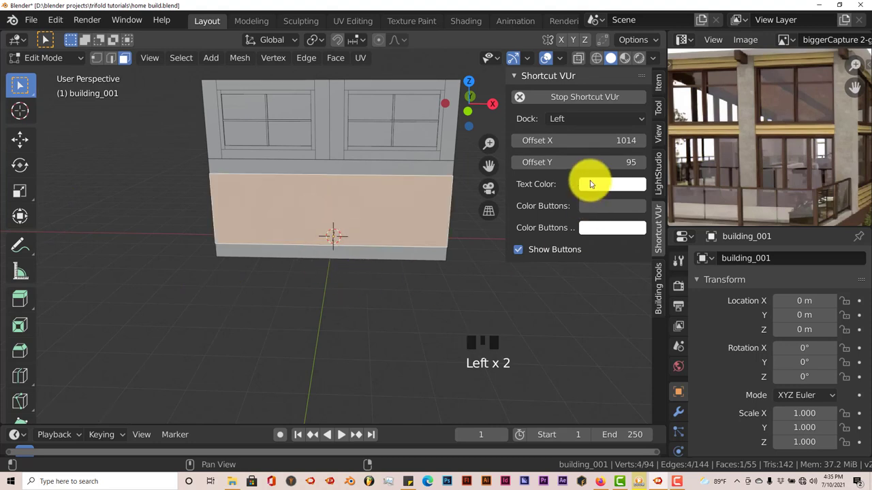
click(658, 293)
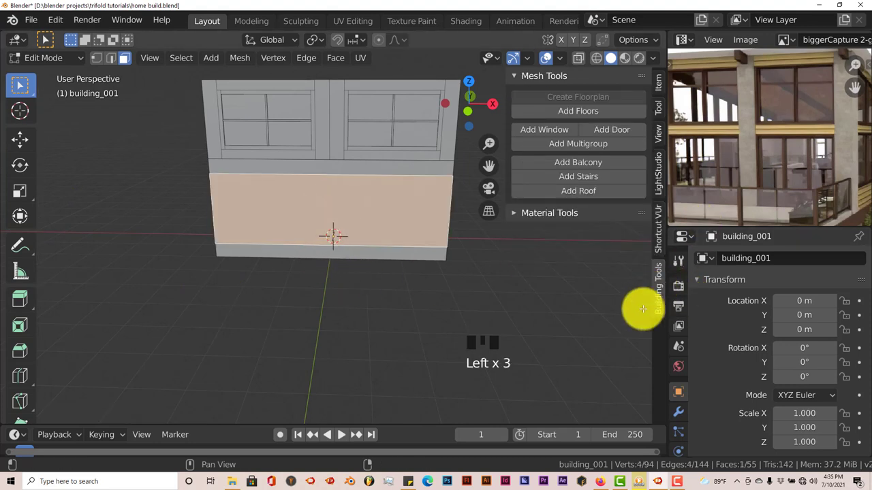
click(544, 131)
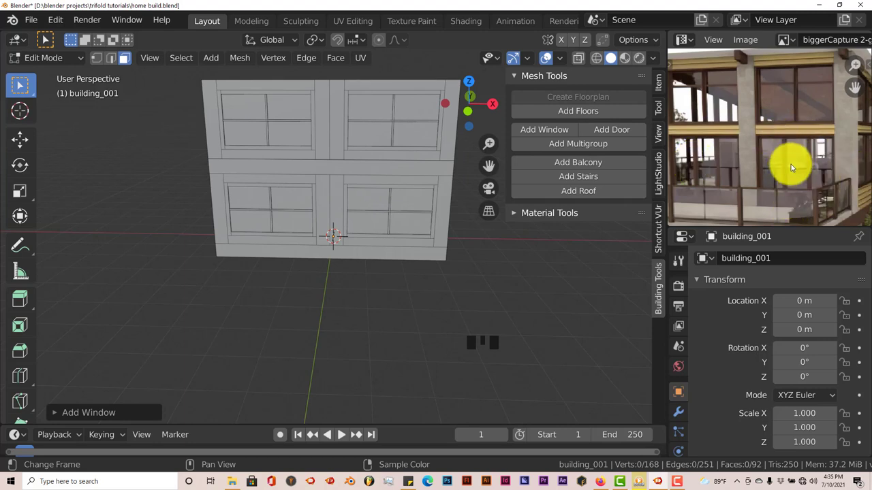
- Set the lower windows to 0 horizontal bars and 2 vertical bars
click(53, 415)
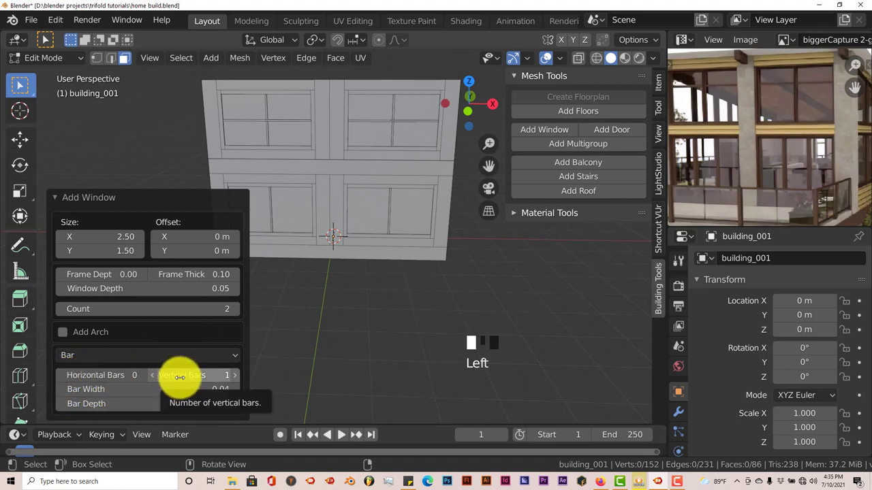
click(233, 375)
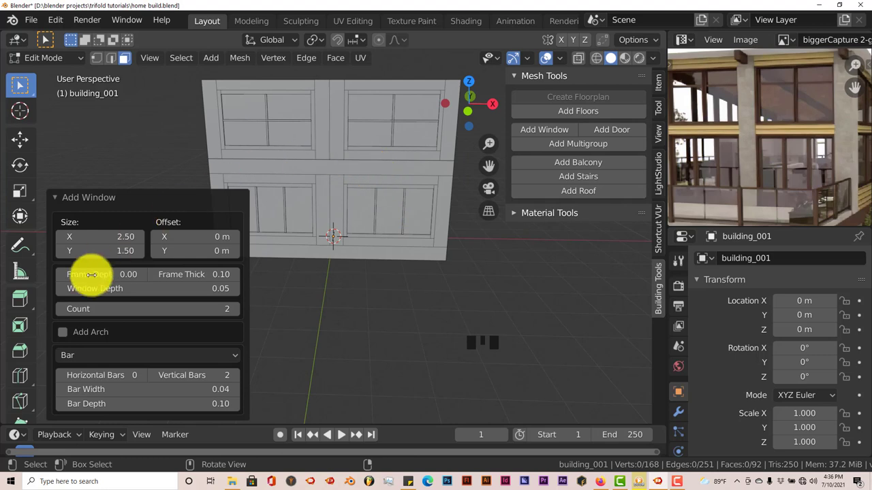
- Check the sizing notes and set the lower front windows' Size Y to 2
click(411, 481)
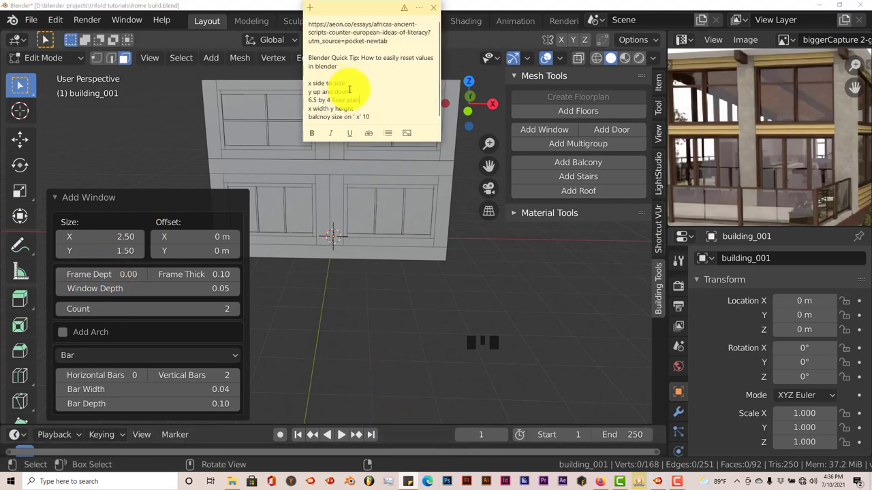
click(409, 482)
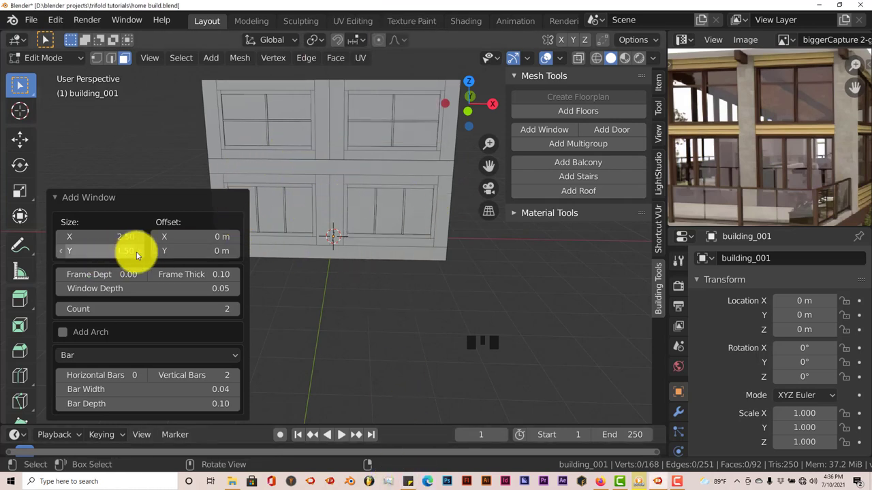
click(111, 251)
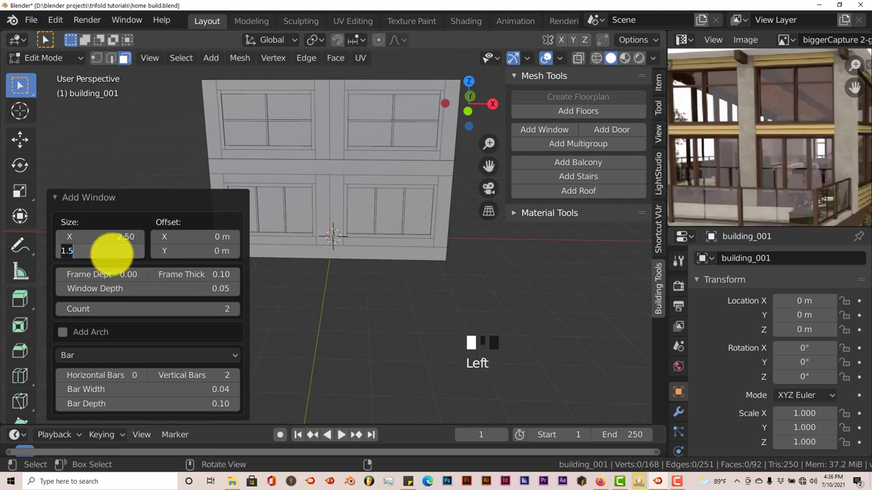
text(2)
key(Return)
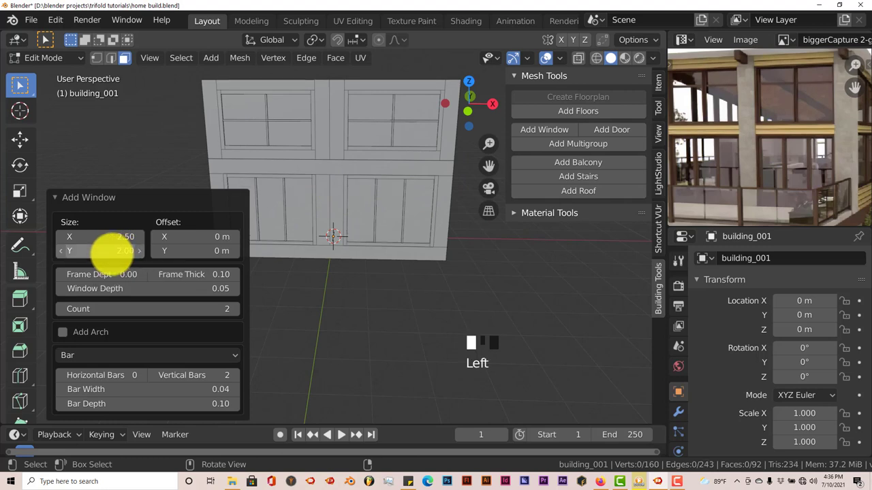
- Add a single window with one vertical bar to the lower storey's side wall on the positive X side
scroll(381, 217, down, 2)
middle_drag(384, 216, 375, 218)
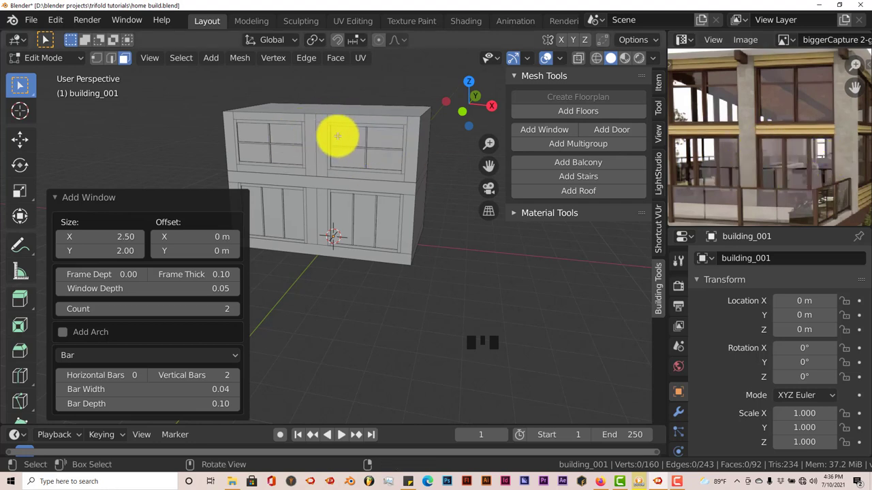
middle_drag(736, 154, 757, 155)
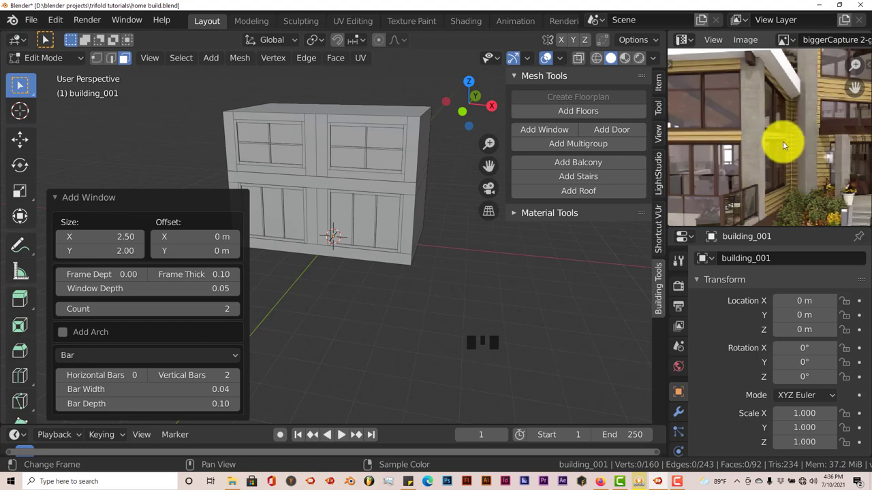
middle_drag(373, 230, 355, 220)
click(354, 220)
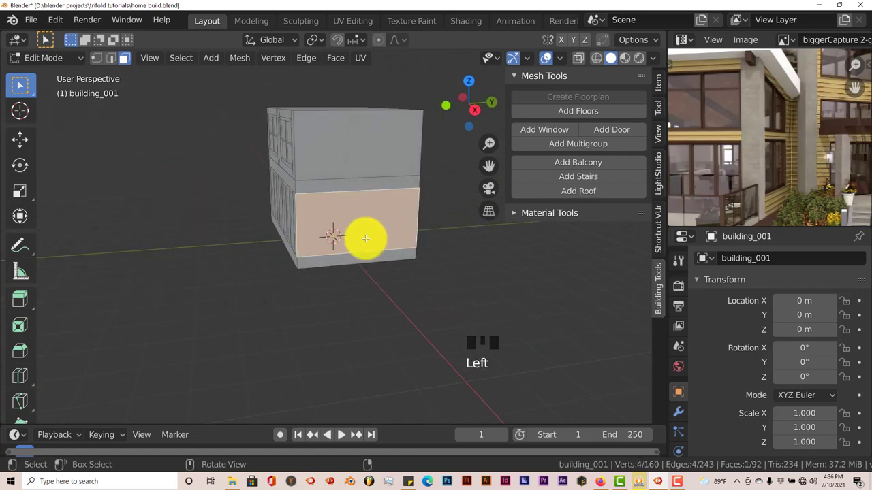
click(535, 130)
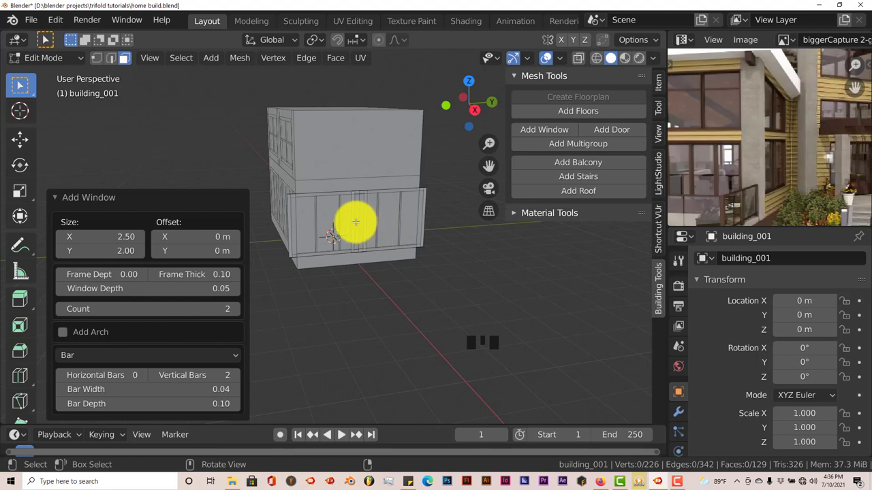
click(59, 310)
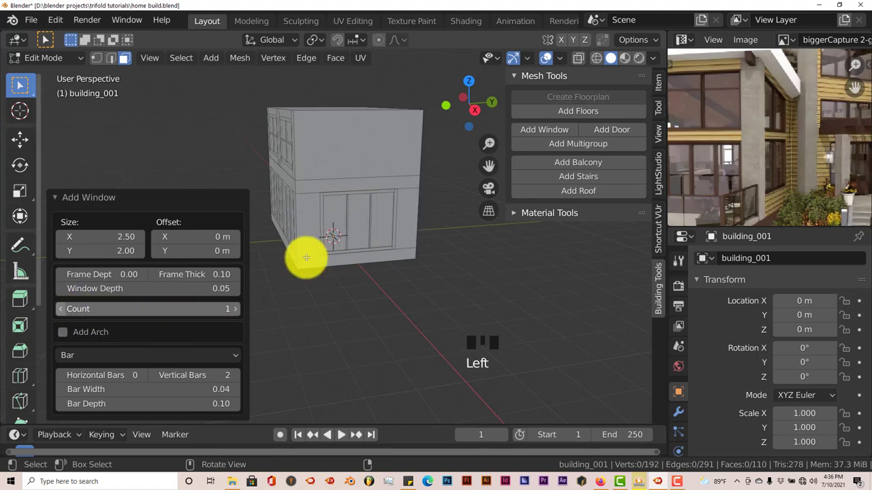
scroll(712, 198, up, 2)
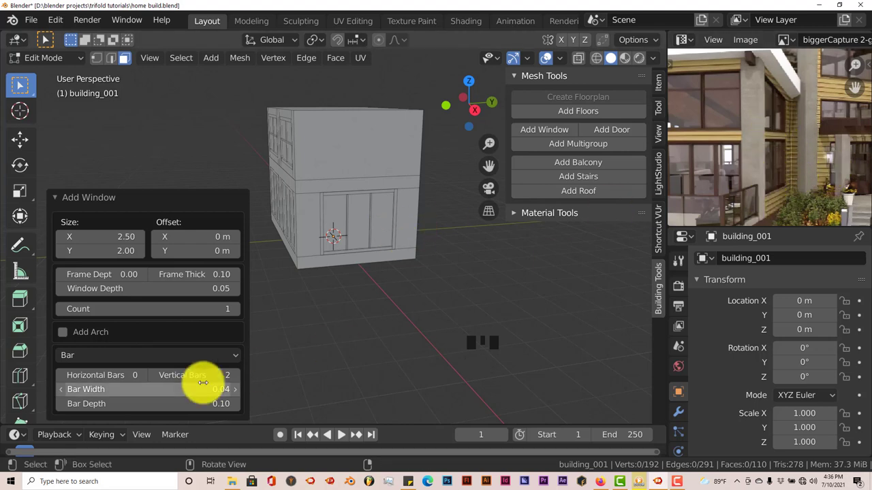
click(153, 378)
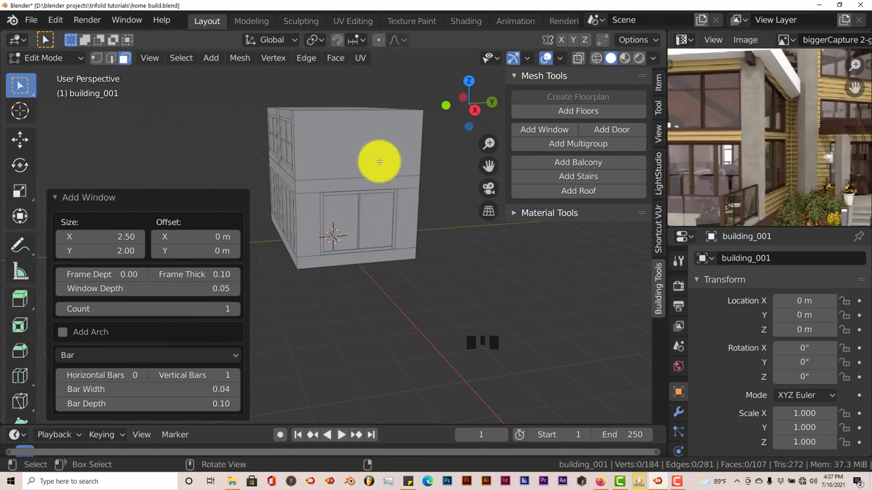
- Add a window to the upper storey on the same side wall and set its Size Y to 1.5
click(360, 145)
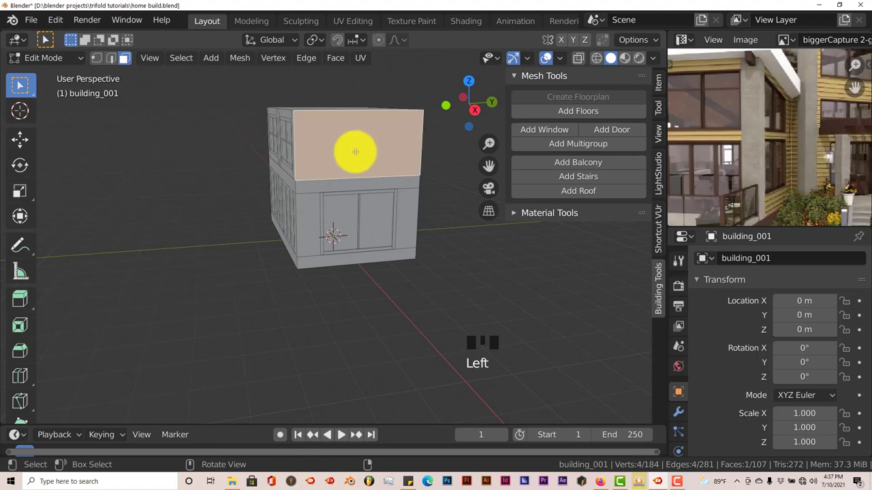
click(561, 136)
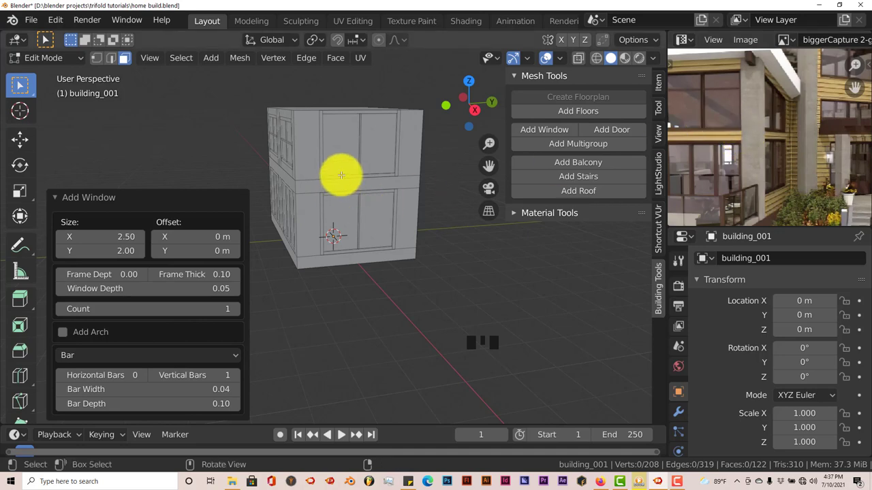
middle_drag(338, 175, 382, 150)
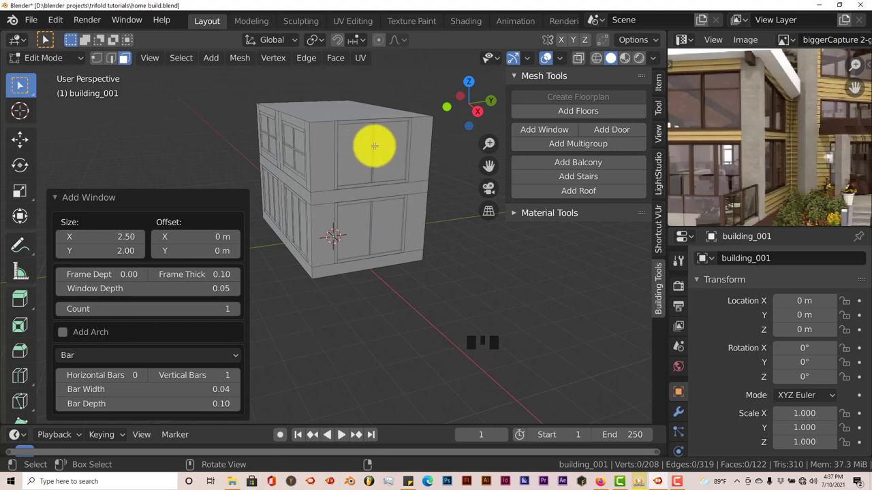
click(409, 481)
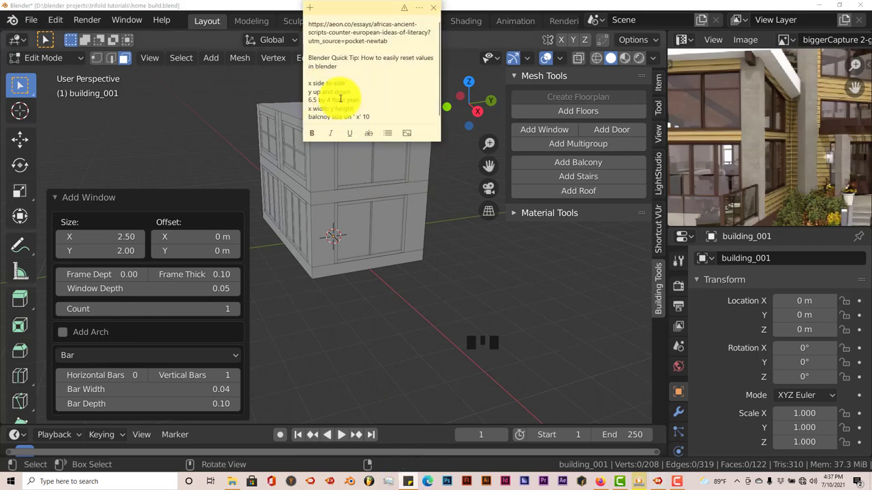
click(408, 480)
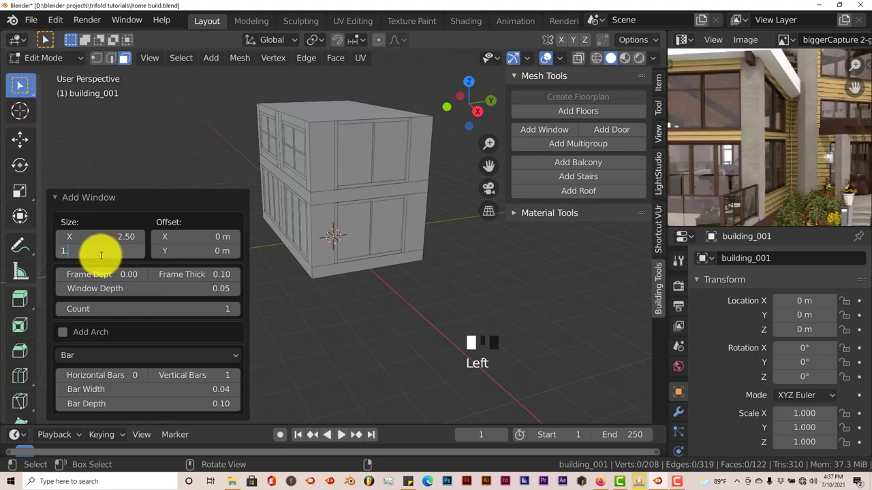
click(100, 255)
text(1.5)
key(Return)
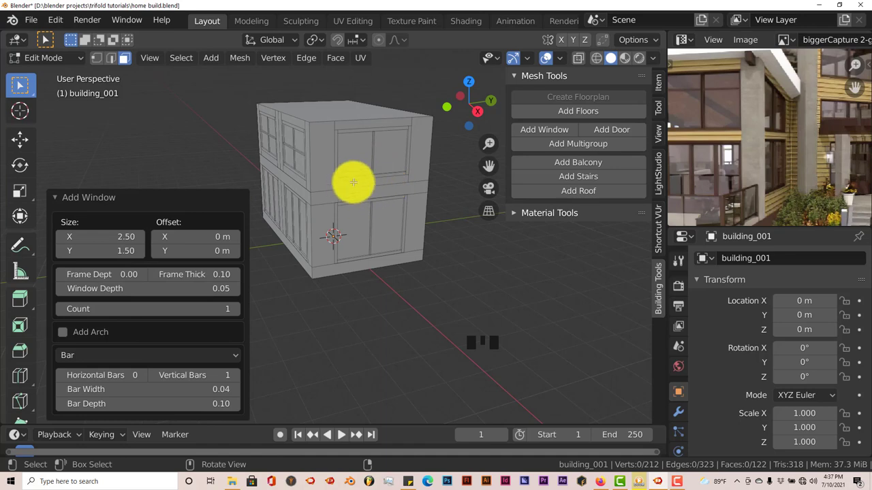
- Add a matching window to the upper storey's opposite side wall, on the negative X side
middle_drag(334, 233, 333, 170)
click(312, 146)
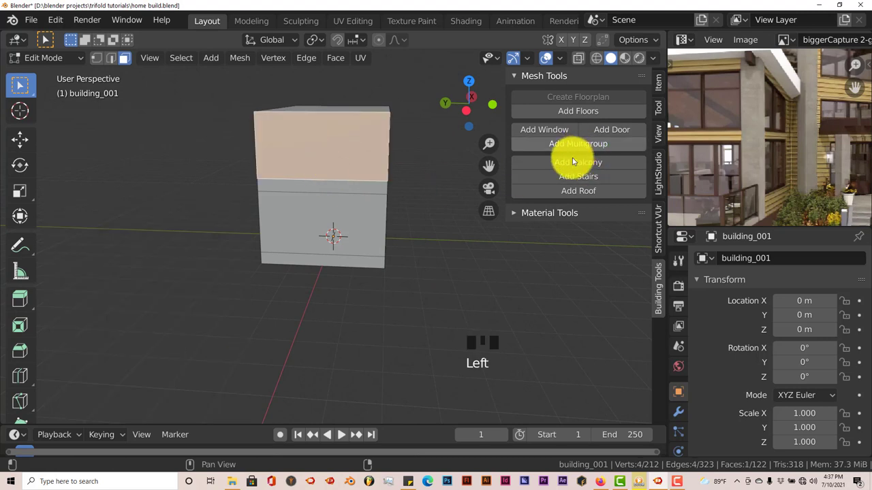
click(544, 129)
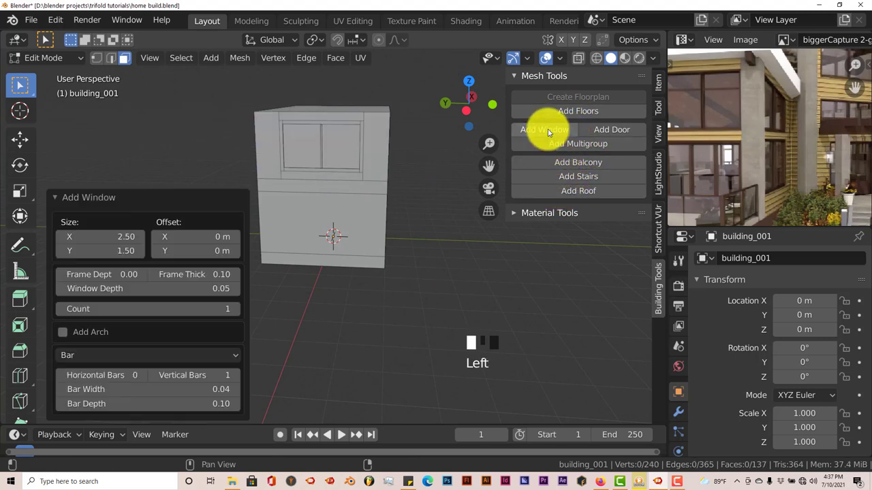
- Add a window to the lower storey of the negative X side wall and set its Size Y to 2
click(323, 223)
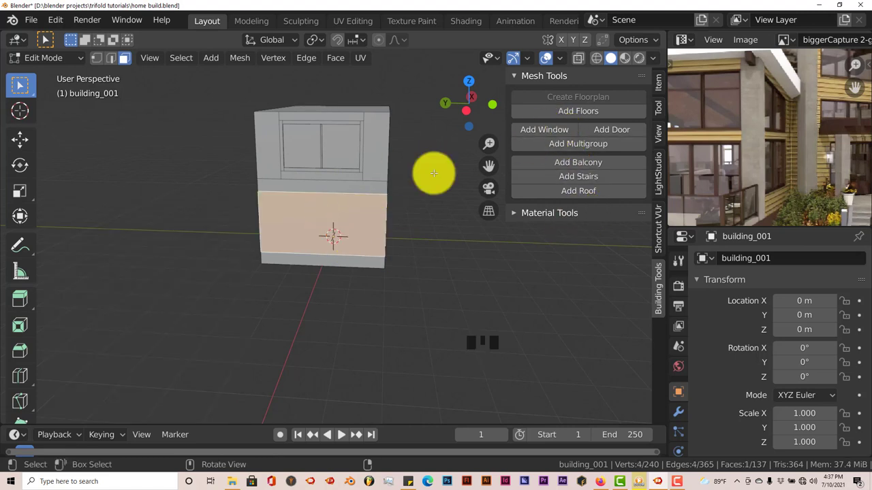
click(539, 129)
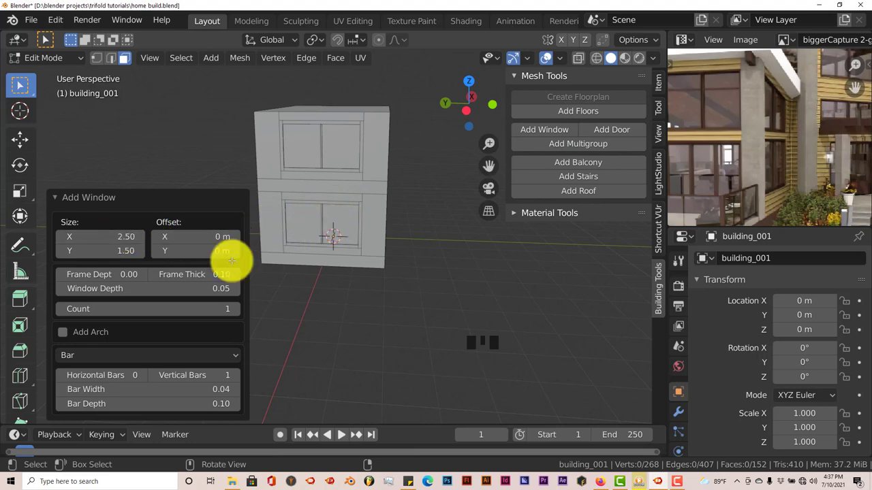
click(116, 251)
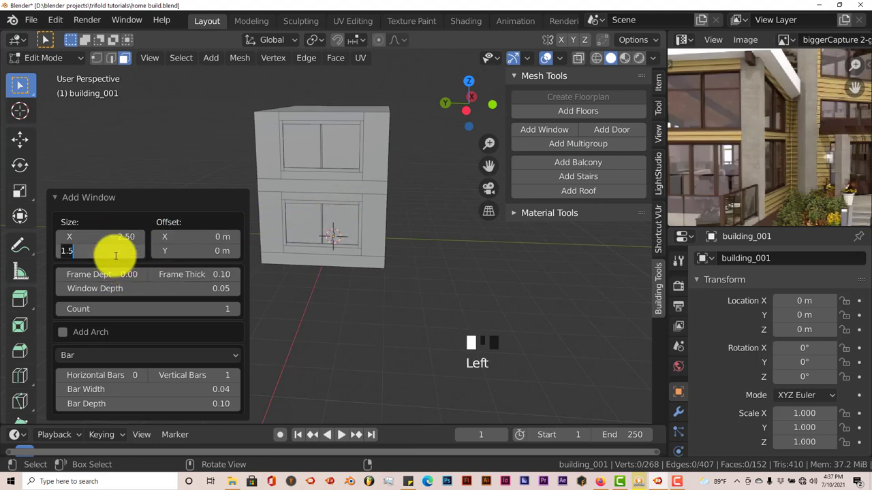
text(2)
key(Return)
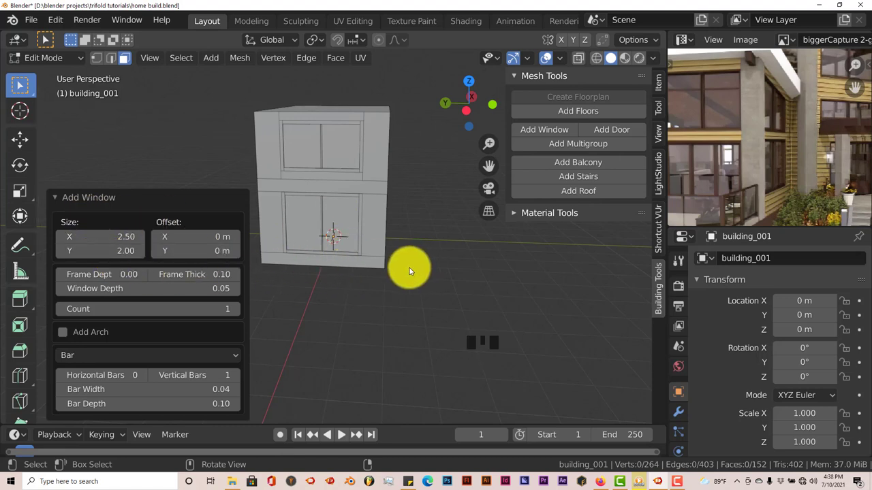
- Switch to the front view and save the house project file
key(KP_1)
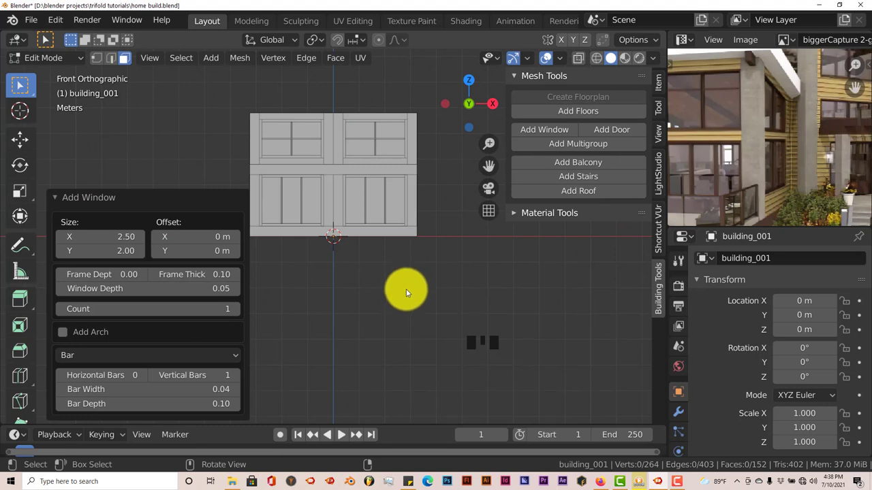
click(30, 20)
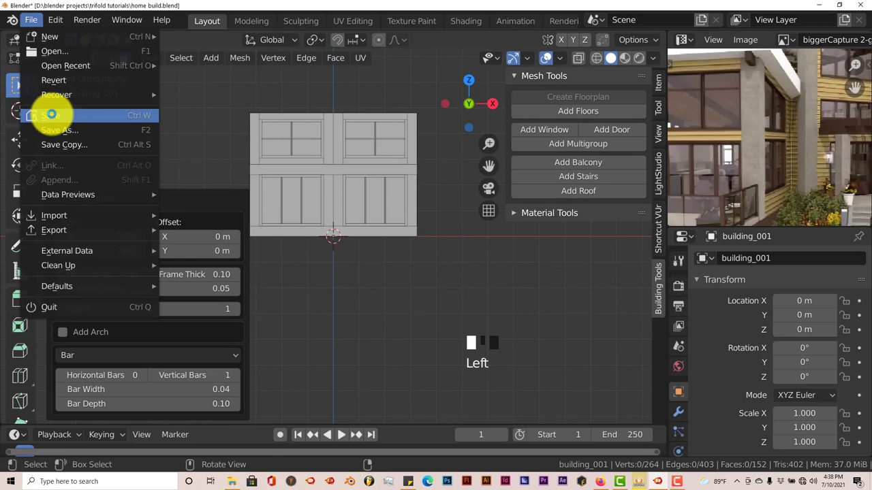
click(51, 114)
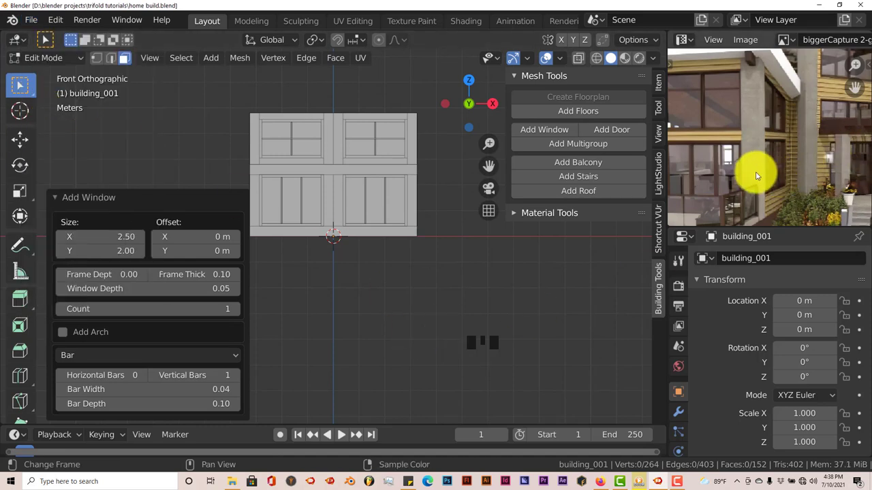
- Check the roof in the reference image and add a Flat roof to the building's top face
middle_drag(756, 176, 769, 157)
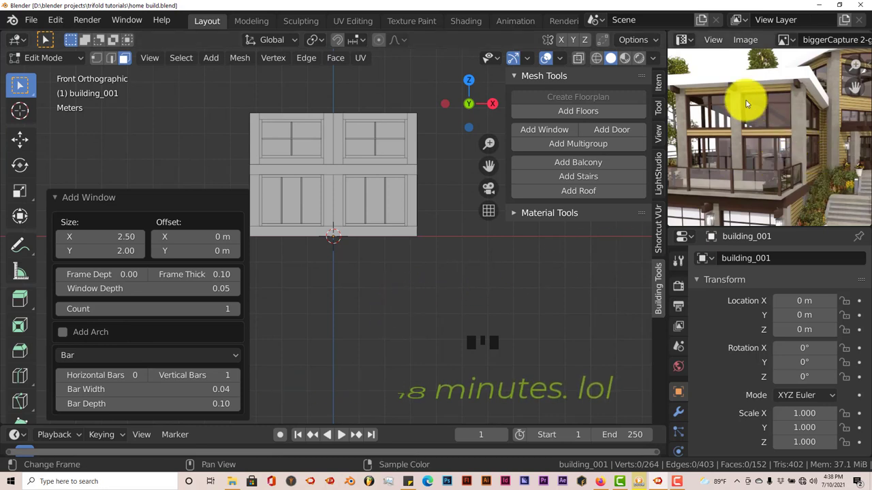
scroll(771, 76, up, 1)
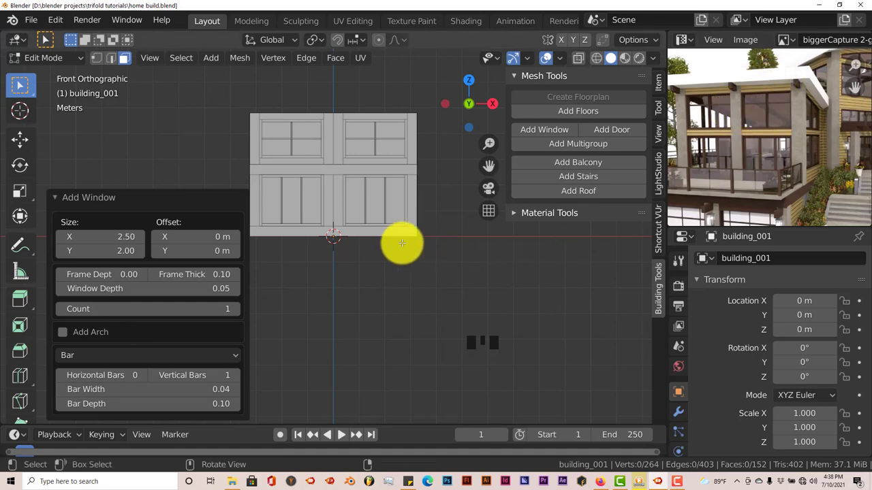
middle_drag(402, 243, 338, 130)
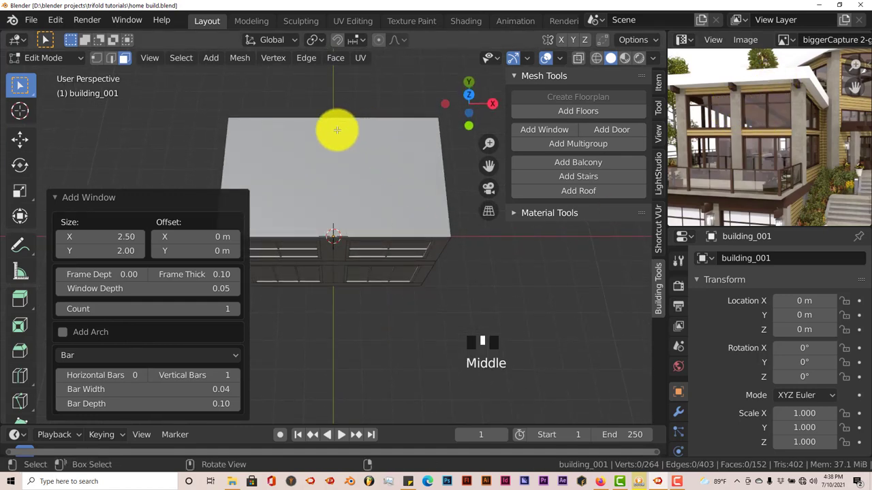
click(328, 155)
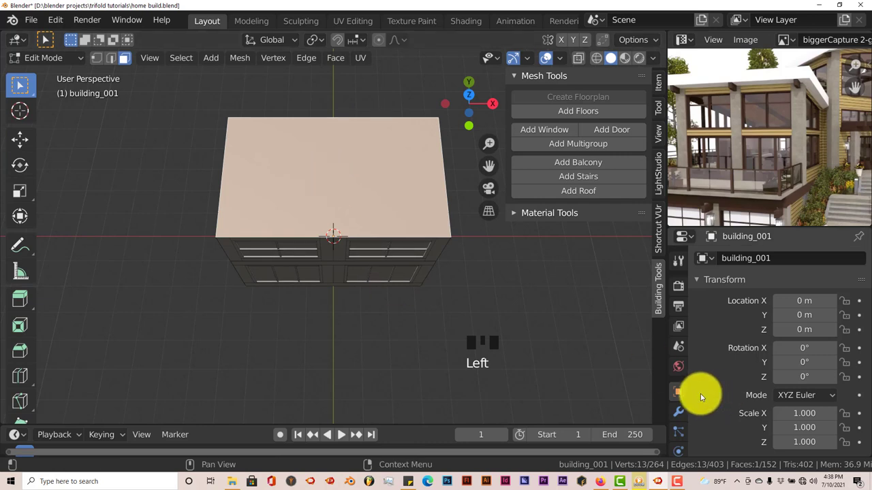
click(594, 193)
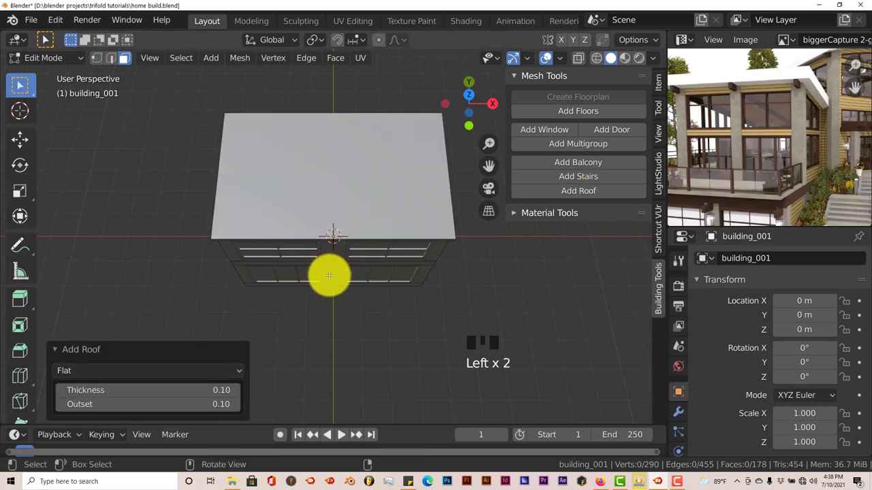
middle_drag(327, 273, 270, 306)
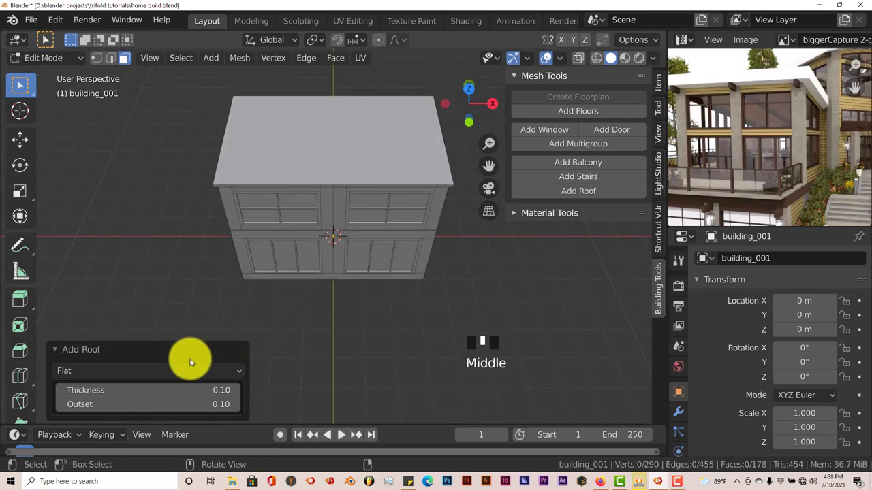
click(148, 371)
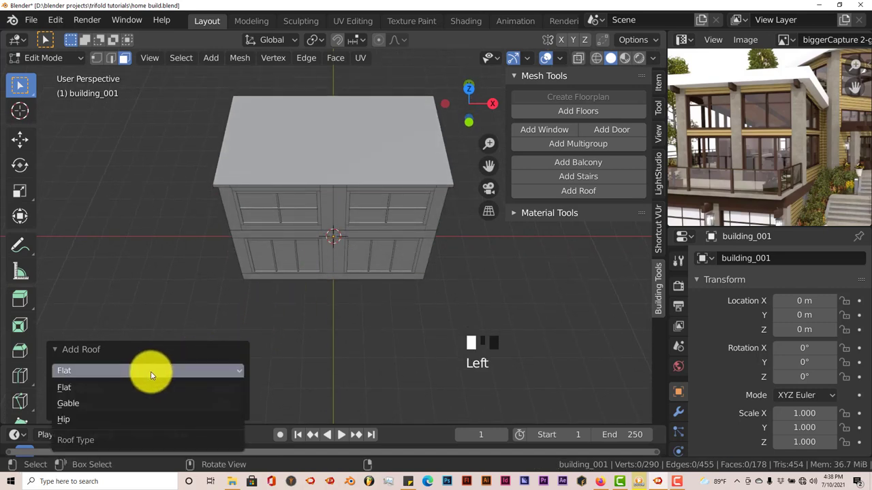
click(151, 371)
middle_drag(363, 302, 315, 297)
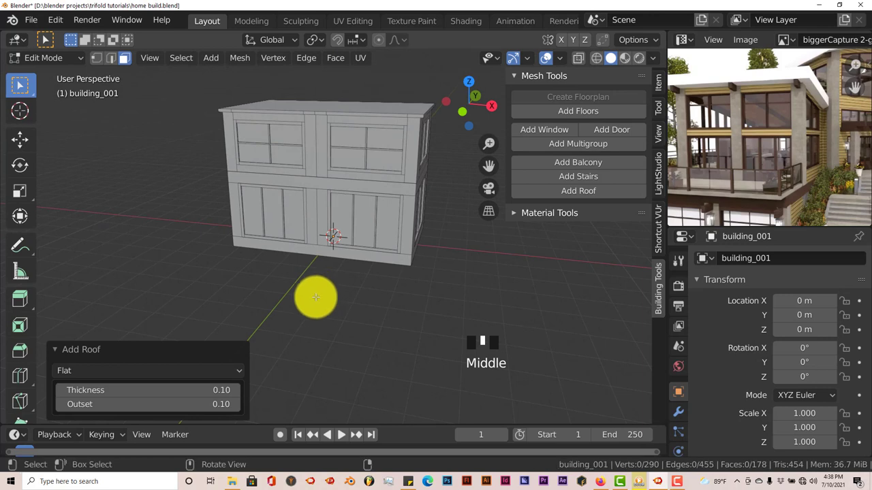
scroll(350, 178, up, 1)
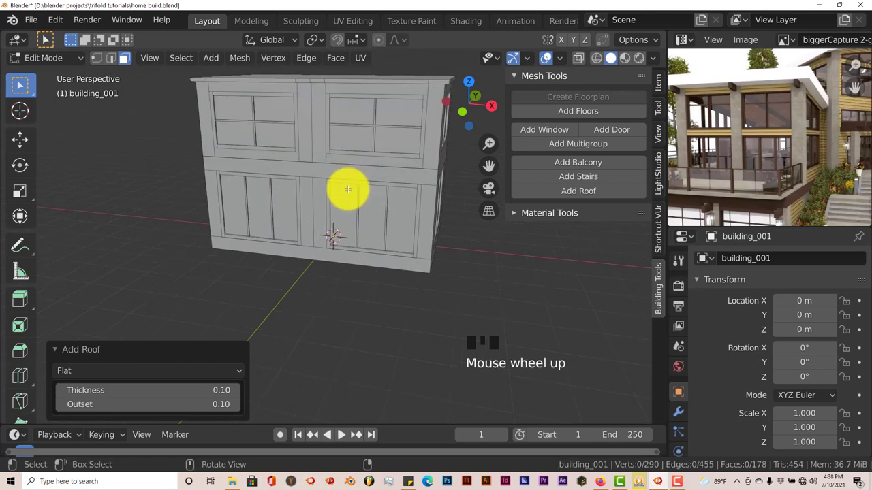
- Set the flat roof's thickness to 0.40
scroll(784, 77, up, 1)
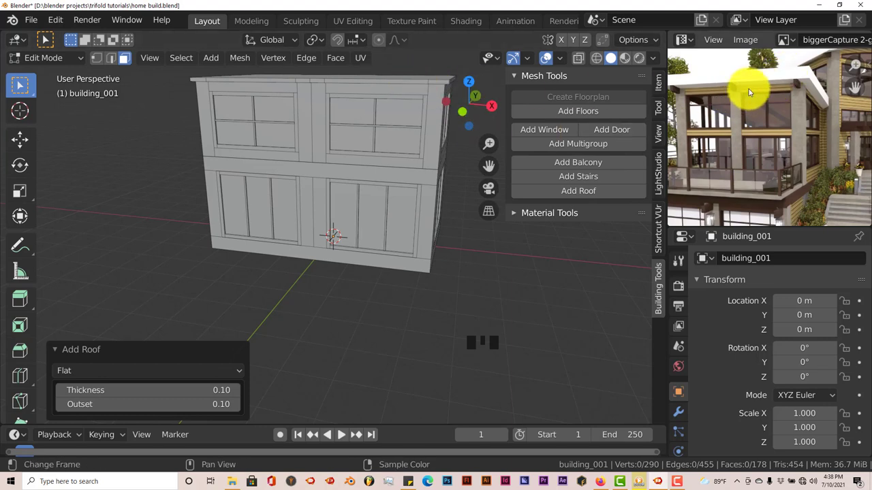
click(151, 390)
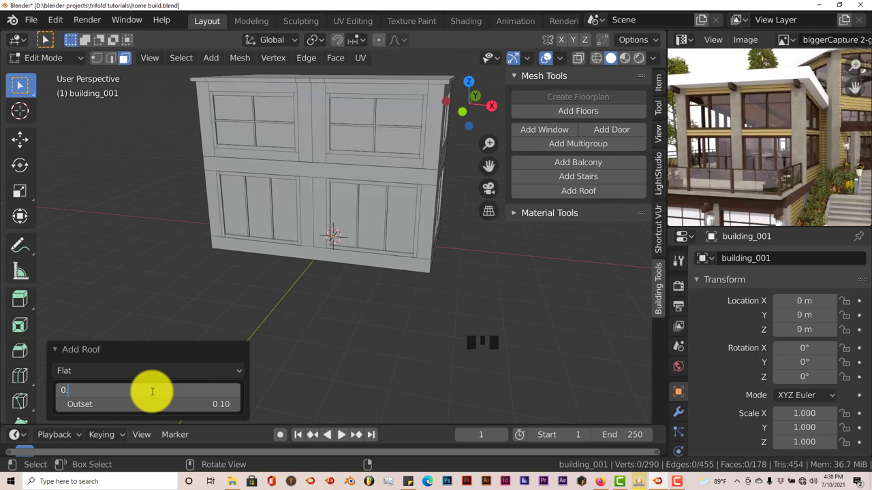
key(Return)
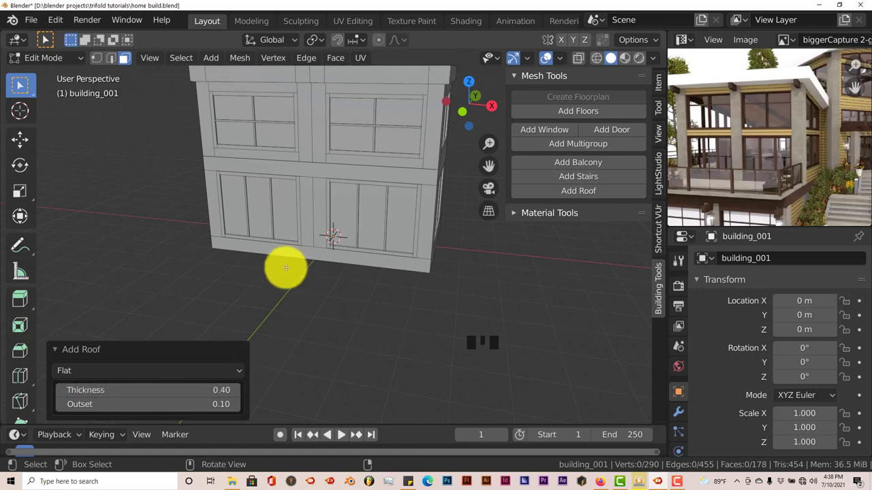
- Check the roof overhang in the reference image and set the flat roof's outset to 0.40
middle_drag(404, 179, 363, 185)
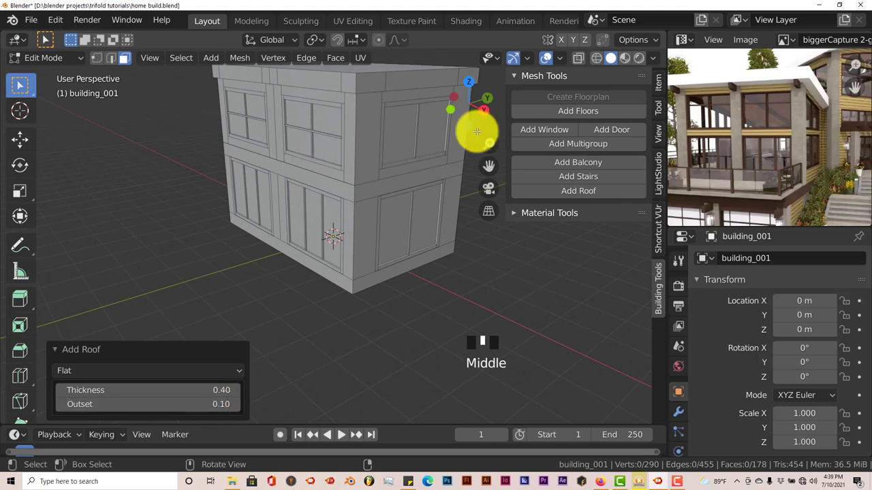
scroll(784, 100, up, 2)
middle_drag(778, 103, 795, 147)
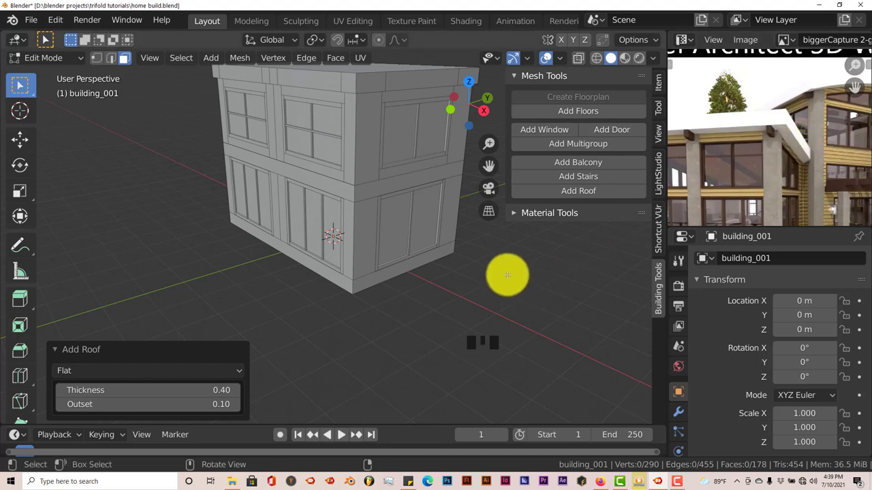
scroll(361, 156, down, 2)
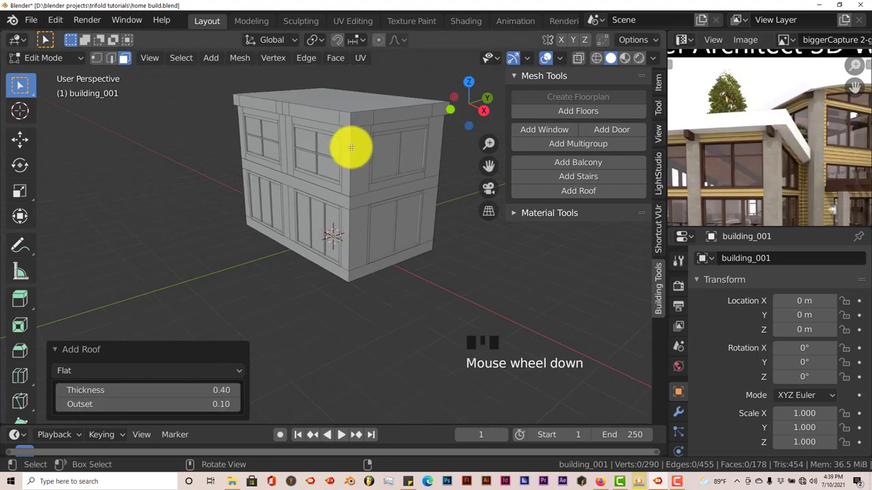
click(154, 407)
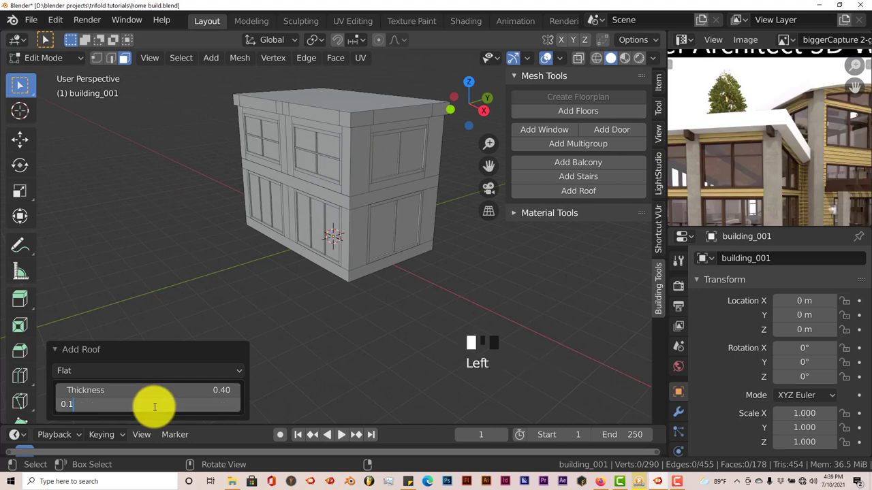
text(0.4)
key(Return)
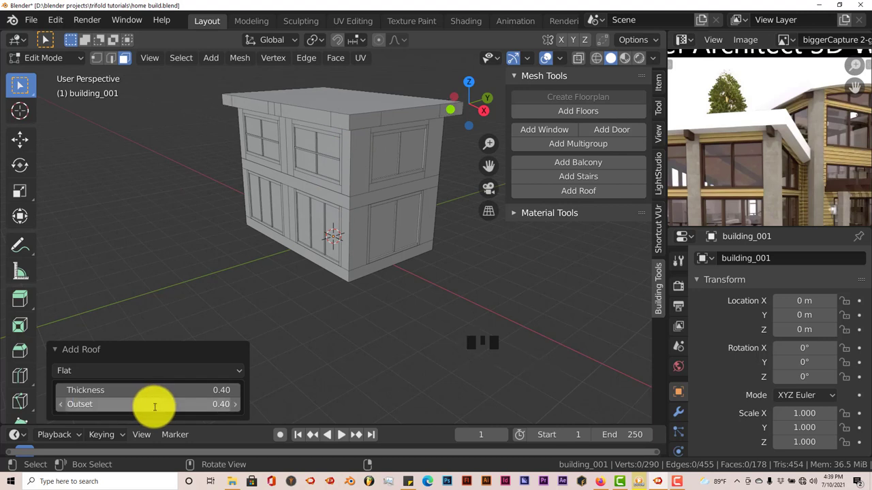
- Inspect the roof overhang from the front and side, and save the house project file
middle_drag(356, 298, 364, 253)
scroll(370, 213, up, 3)
middle_drag(370, 214, 389, 209)
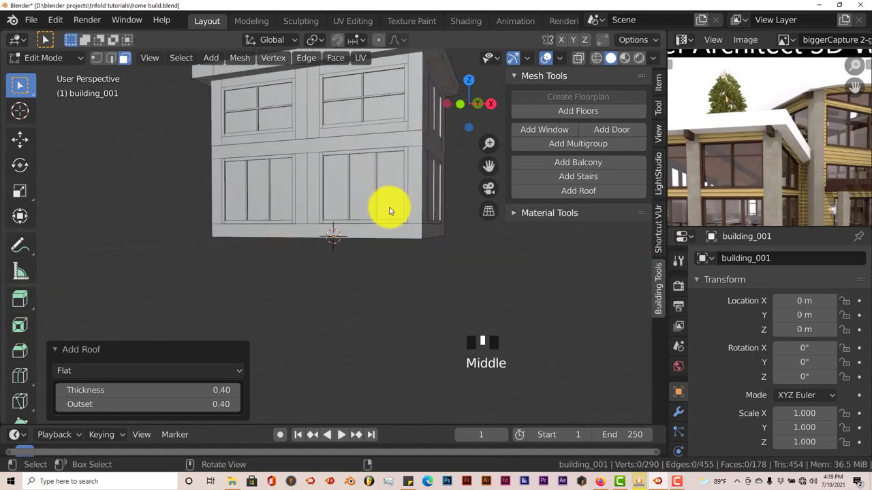
scroll(391, 198, down, 2)
middle_drag(405, 150, 365, 144)
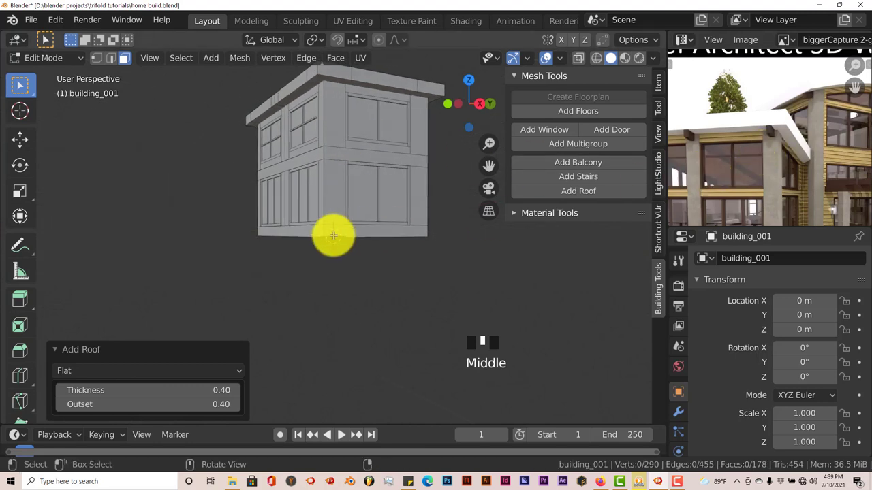
middle_drag(333, 236, 347, 235)
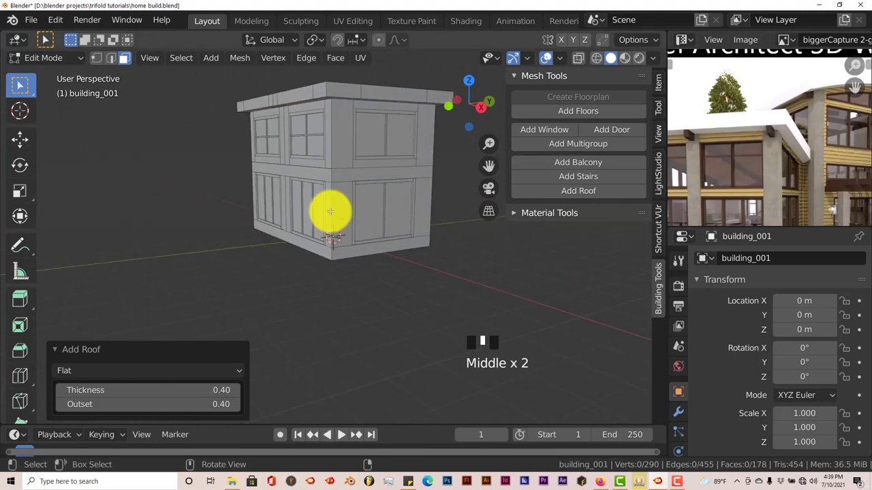
click(32, 21)
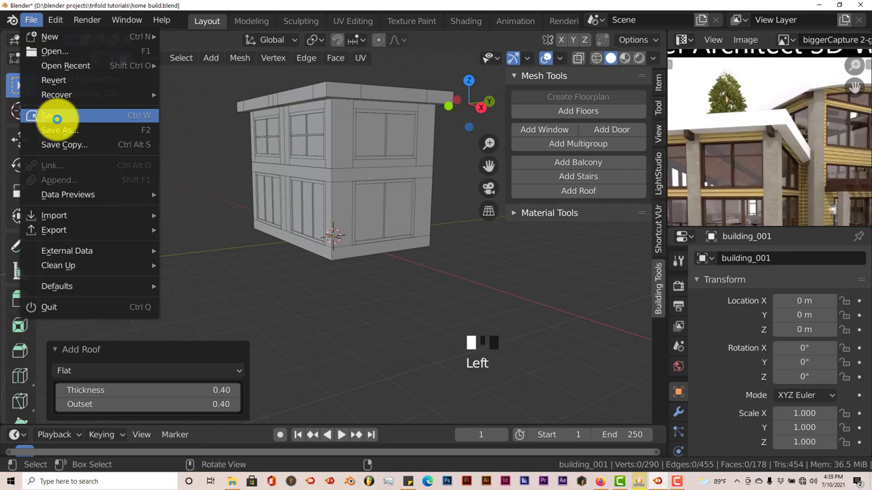
click(56, 119)
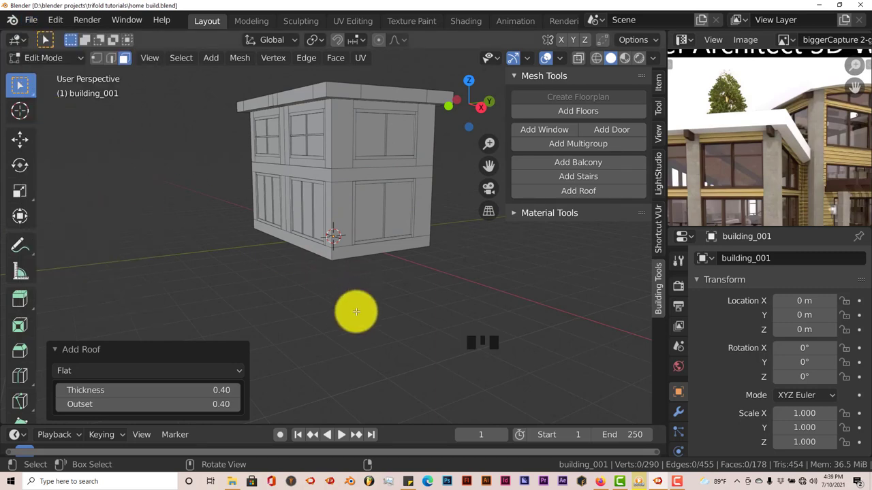
- Check the balcony in the reference image and try to add a balcony to the base strip under the lower front windows
middle_drag(341, 317, 403, 314)
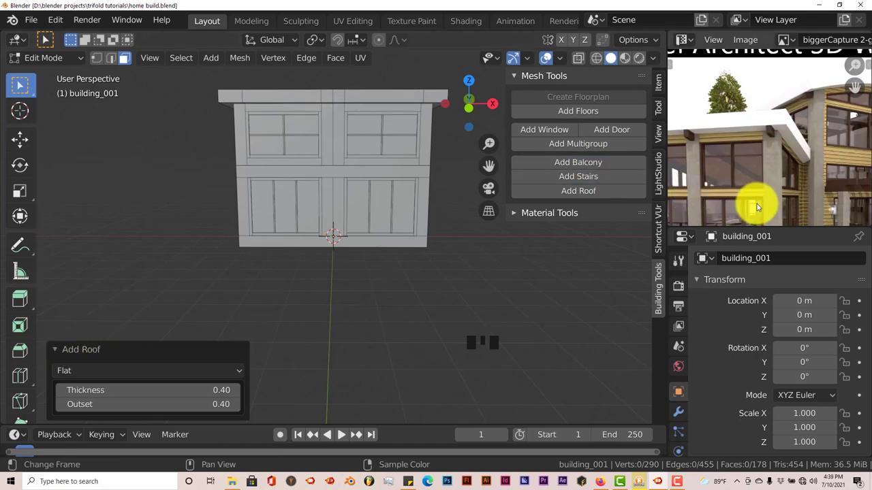
middle_drag(757, 203, 806, 134)
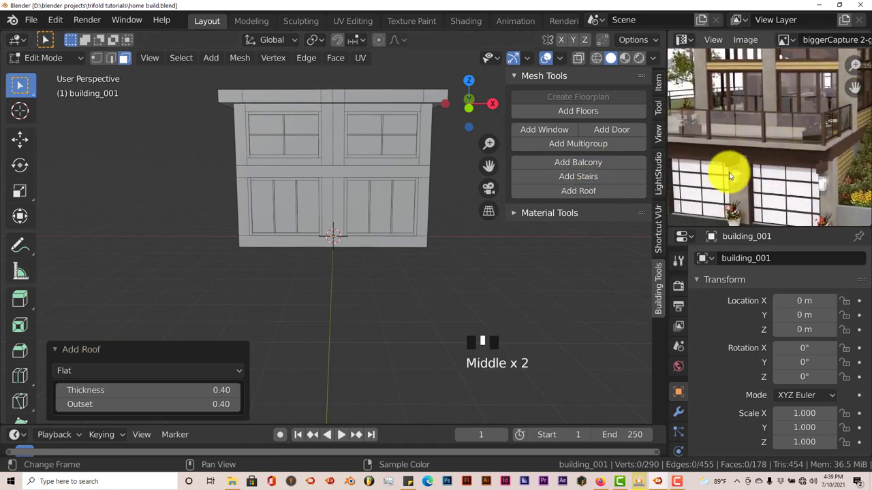
scroll(359, 263, up, 1)
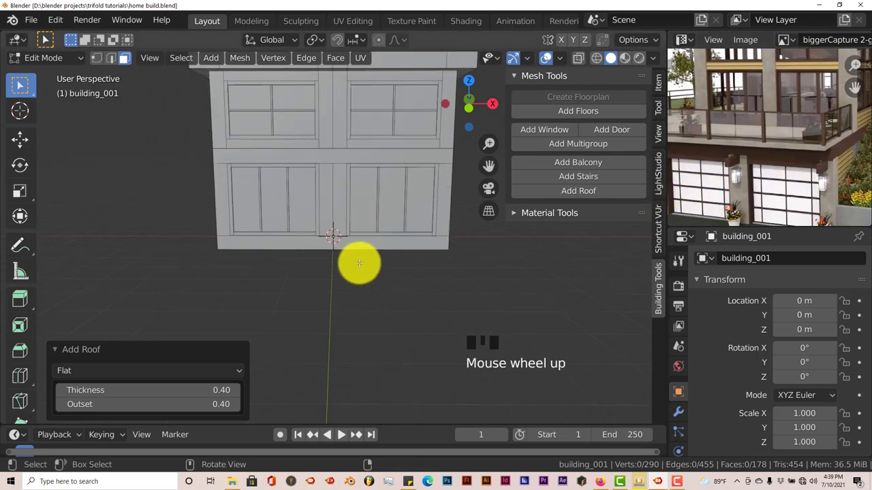
scroll(359, 263, up, 1)
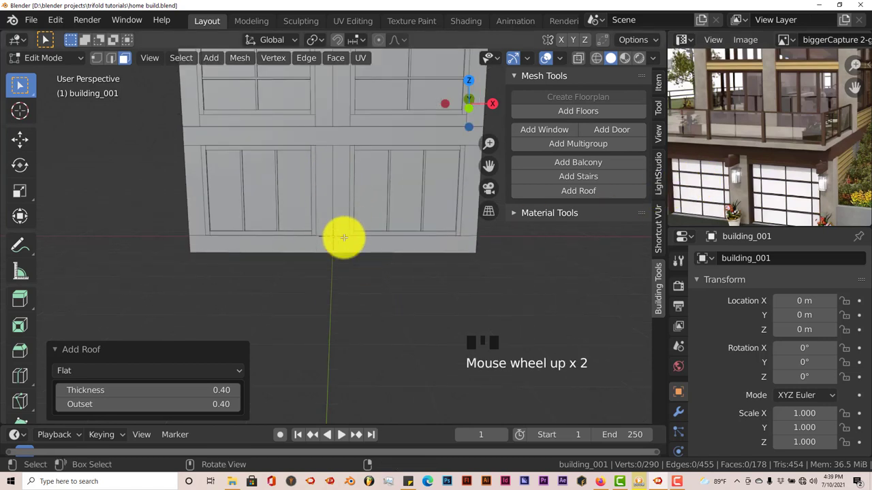
click(365, 248)
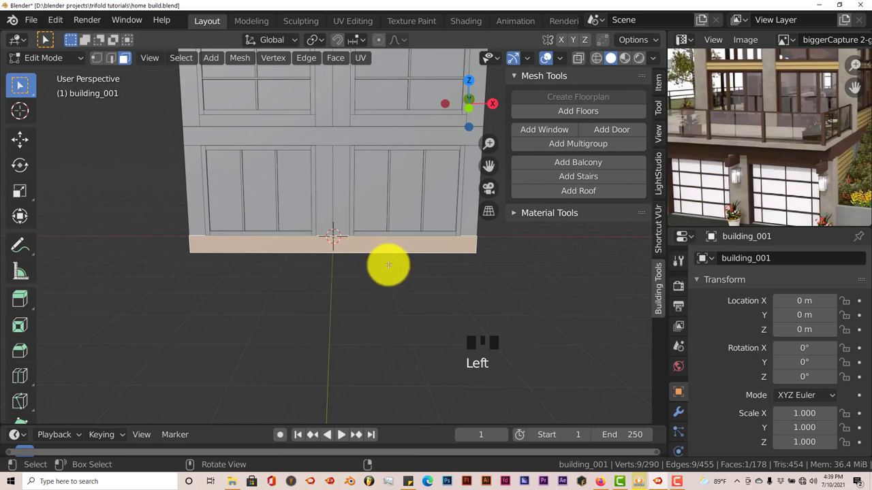
click(590, 164)
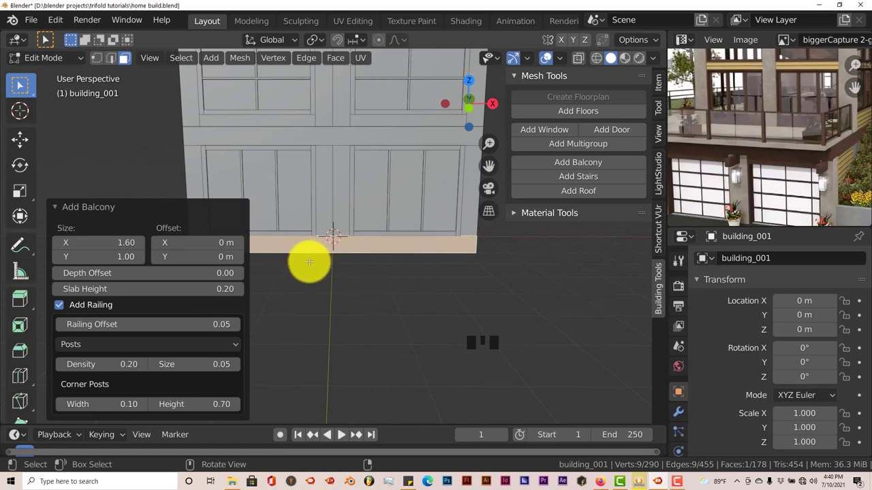
- Add a balcony to the narrow wall face beside the lower storey's negative-X front window and save the project
click(319, 217)
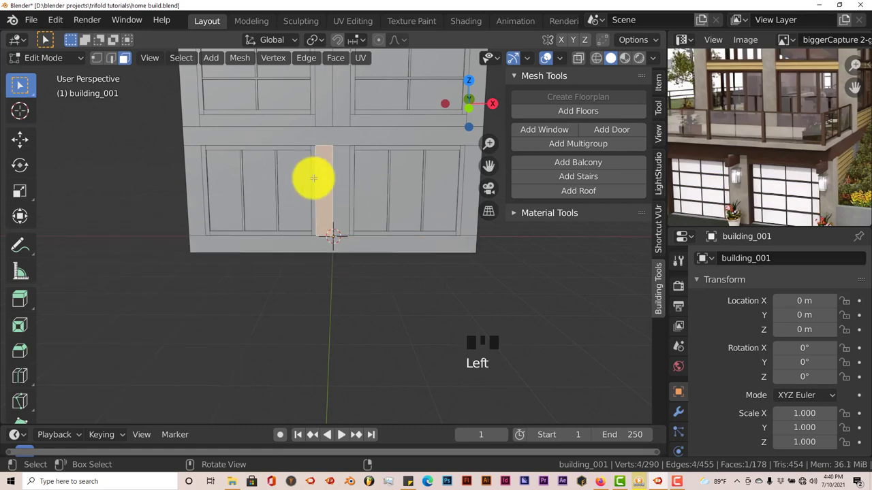
middle_drag(379, 247, 307, 243)
click(568, 162)
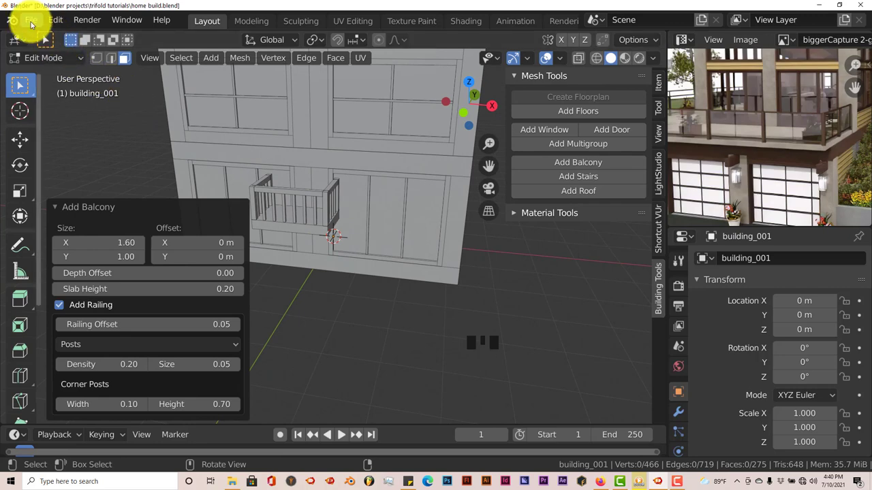
click(31, 23)
click(53, 113)
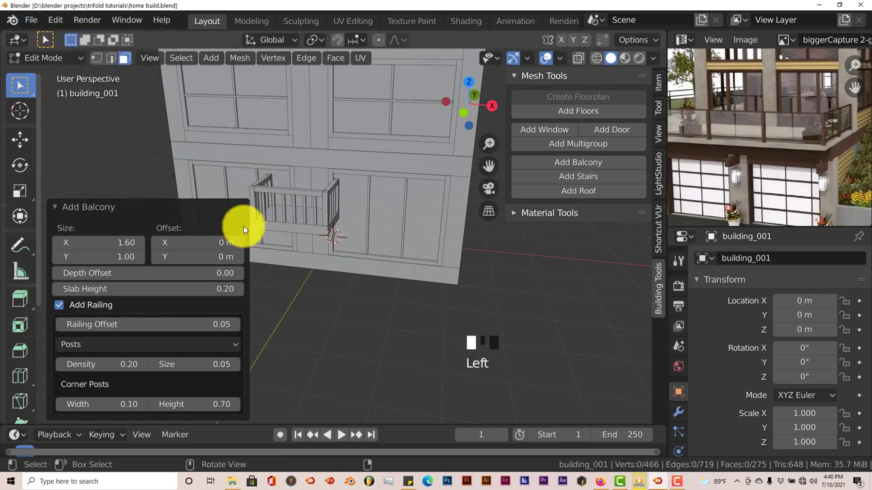
- Examine the new balcony and look up its intended size in the sticky note
scroll(384, 284, up, 2)
middle_drag(383, 284, 381, 283)
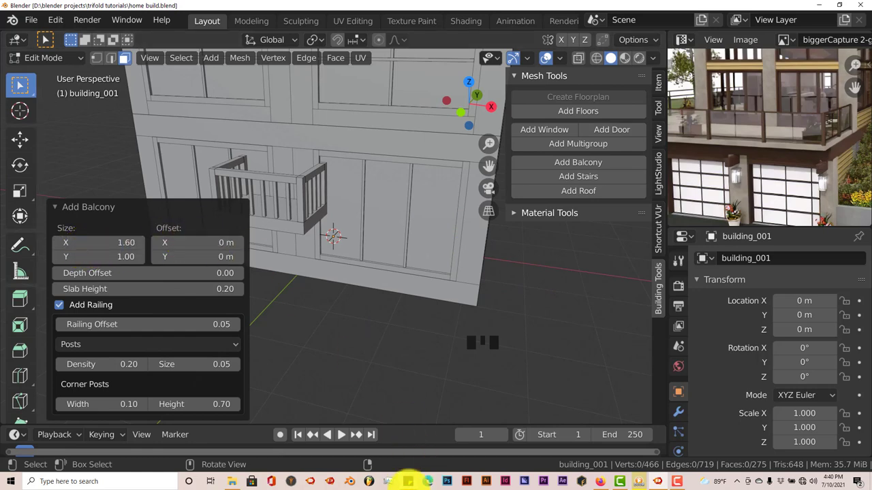
click(407, 482)
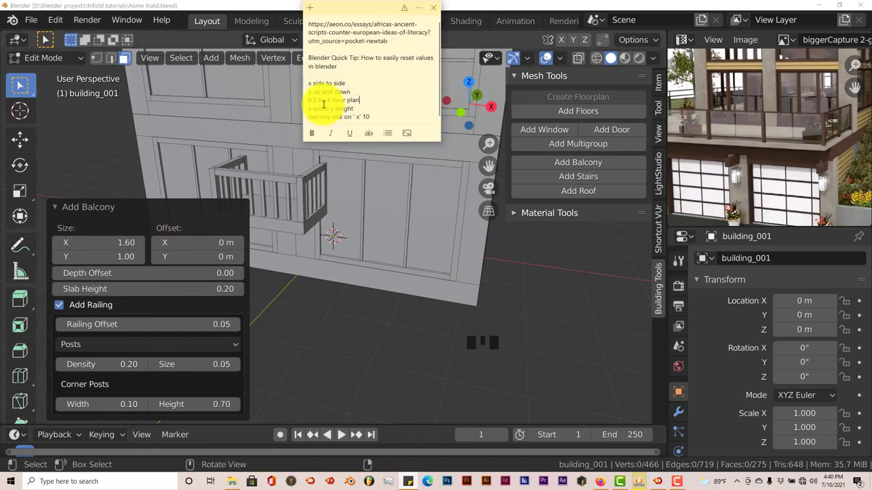
click(409, 483)
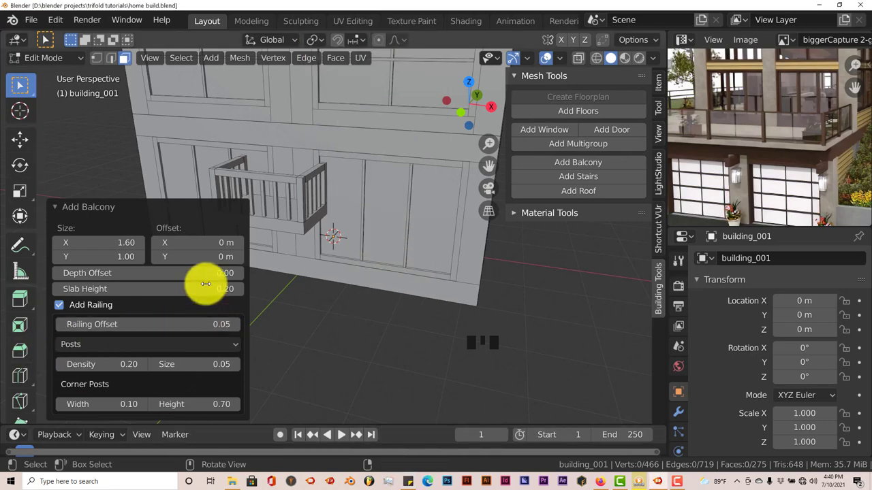
scroll(313, 286, down, 2)
middle_drag(317, 282, 340, 308)
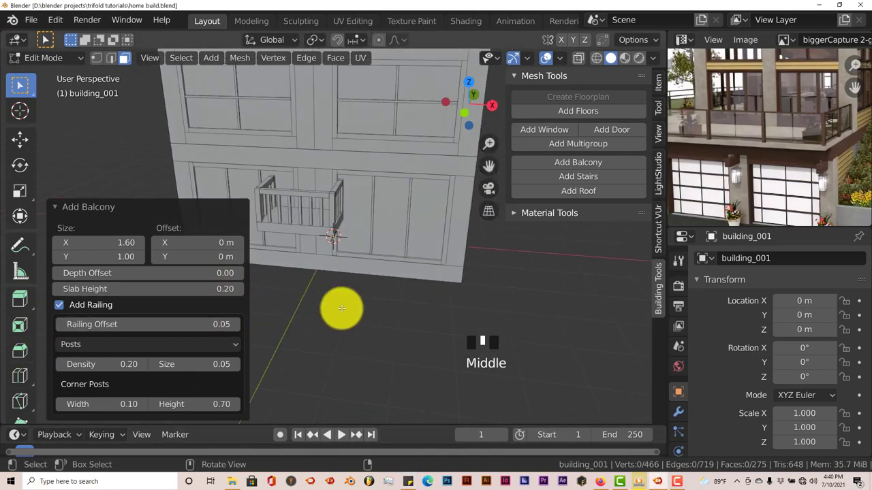
click(407, 482)
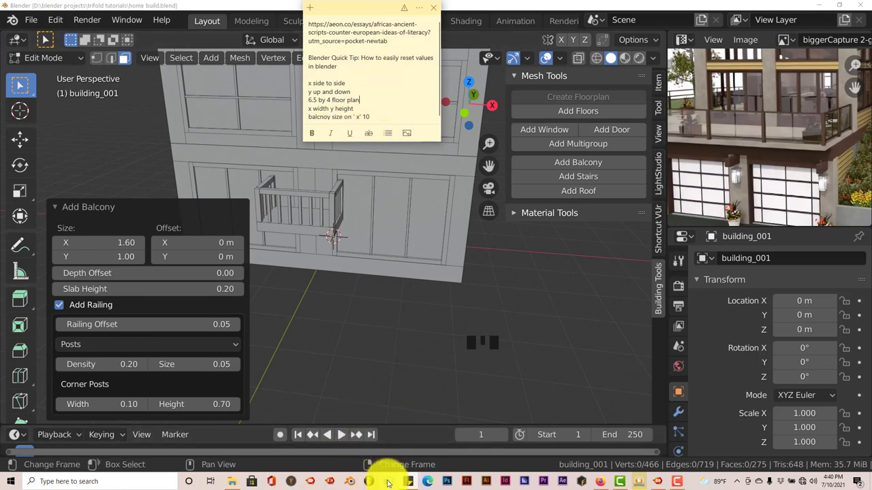
click(409, 483)
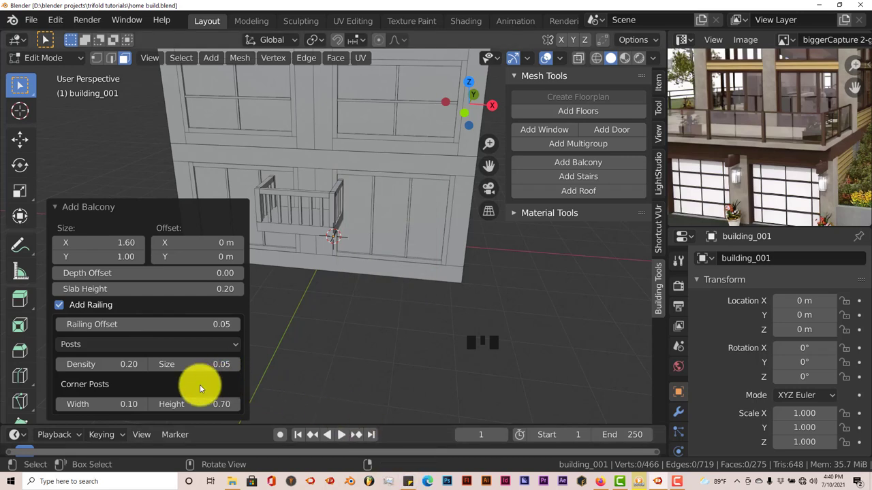
- Set the balcony's Size X to 10
click(92, 245)
text(10)
key(Return)
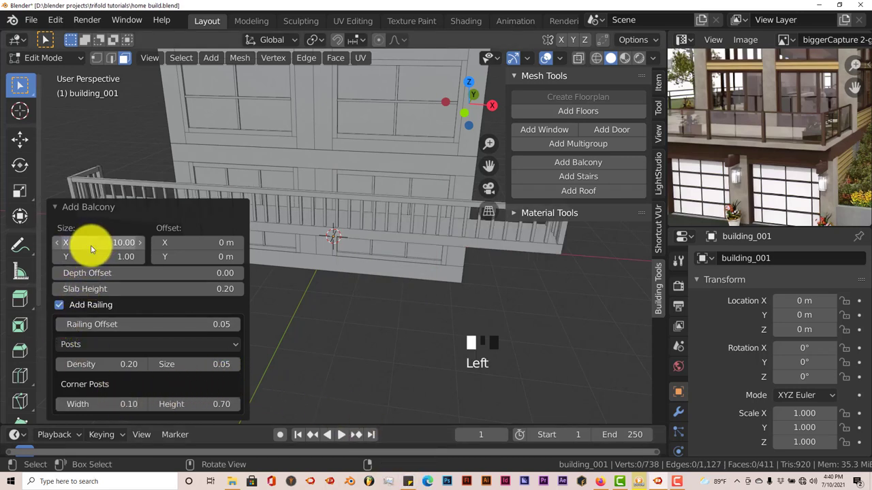
- Compare the balcony with the one in the reference image and save the house project file
scroll(344, 306, down, 2)
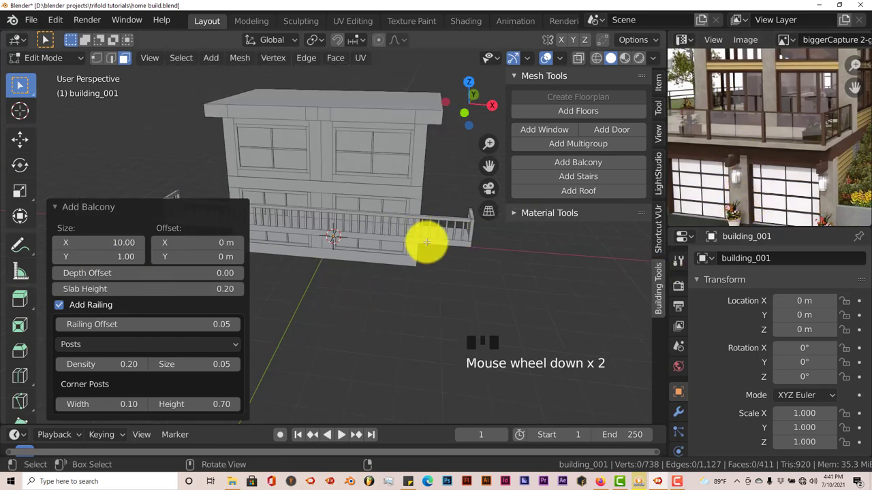
scroll(718, 172, up, 1)
scroll(749, 174, down, 1)
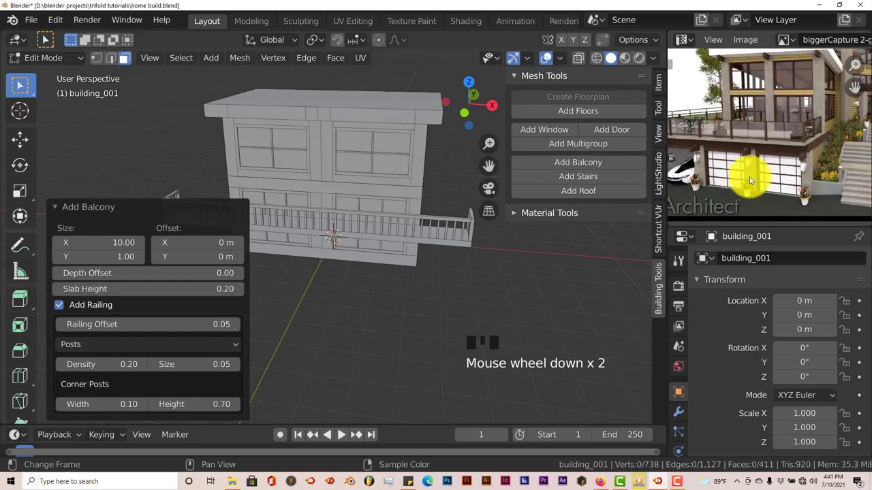
scroll(753, 181, down, 1)
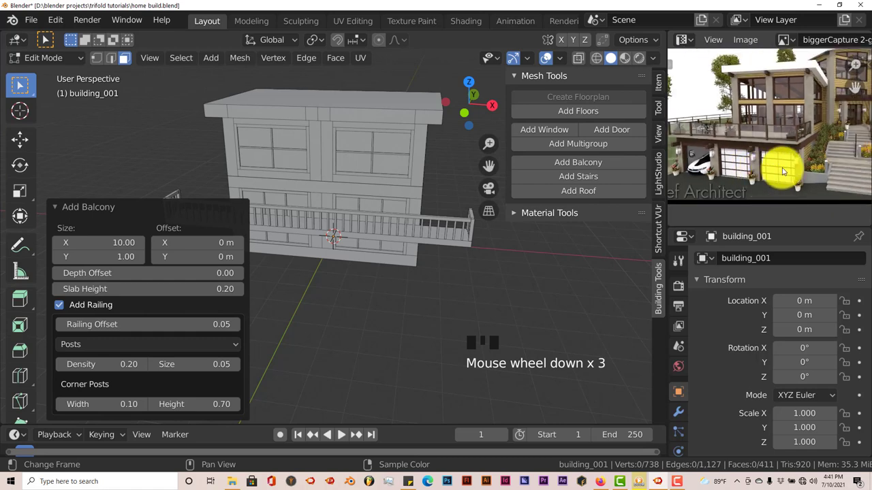
click(32, 24)
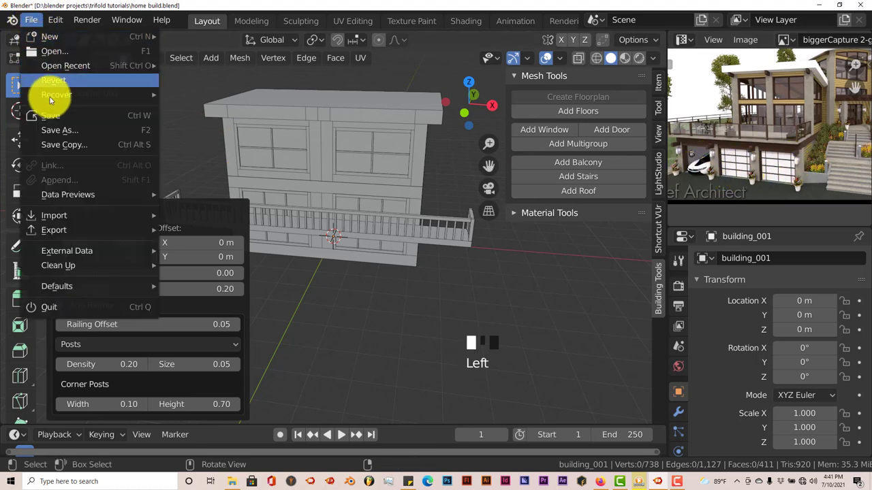
click(47, 120)
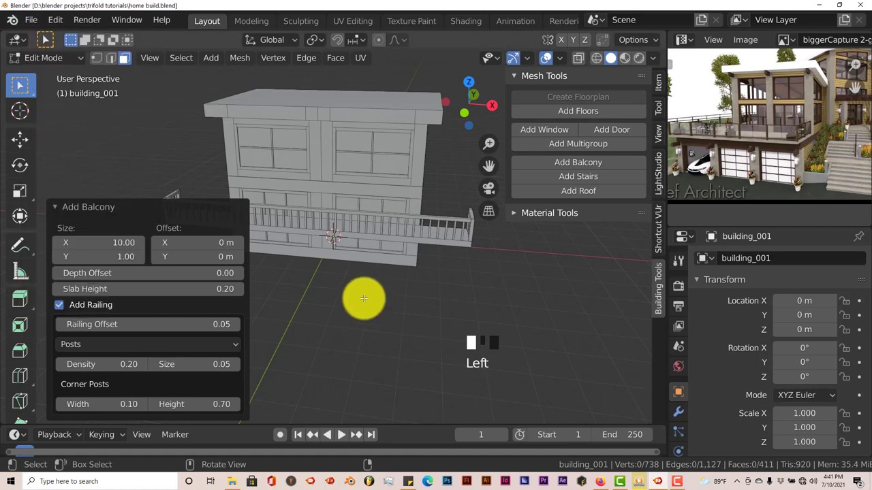
mouse_move(385, 259)
middle_down()
mouse_move(347, 278)
mouse_move(369, 276)
mouse_move(388, 252)
middle_up()
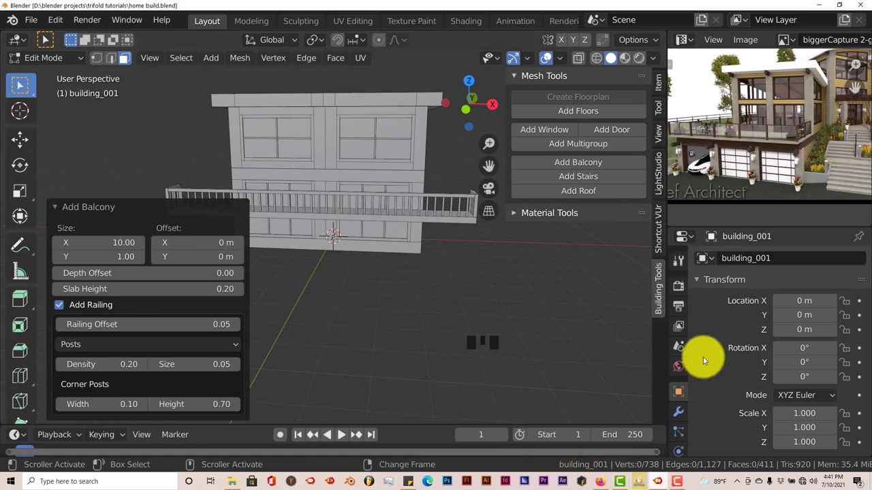
- Compare the balcony with the reference image and with the finished house render in the media player
scroll(729, 150, up, 3)
middle_drag(731, 153, 784, 165)
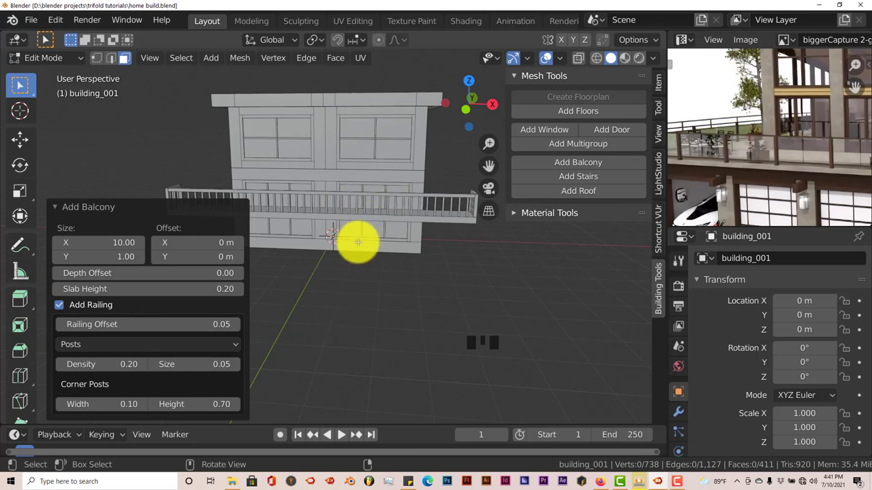
scroll(317, 247, down, 5)
middle_drag(326, 262, 355, 281)
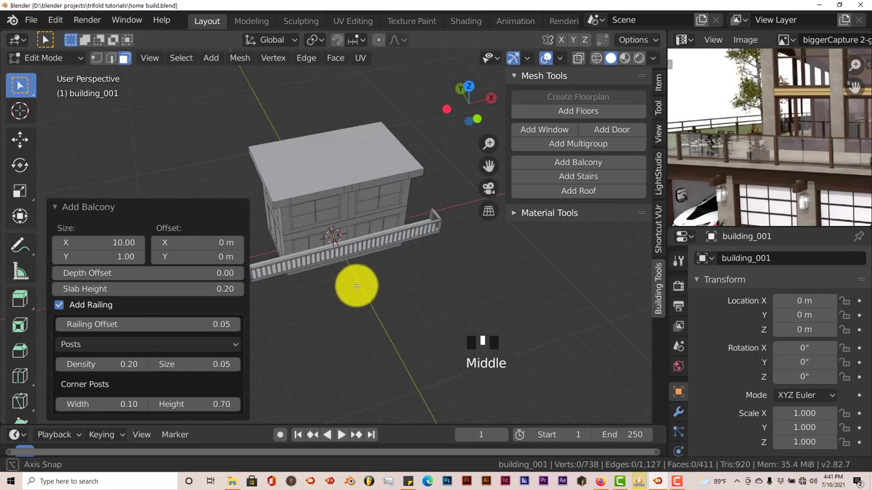
click(641, 484)
key(ctrl+Left)
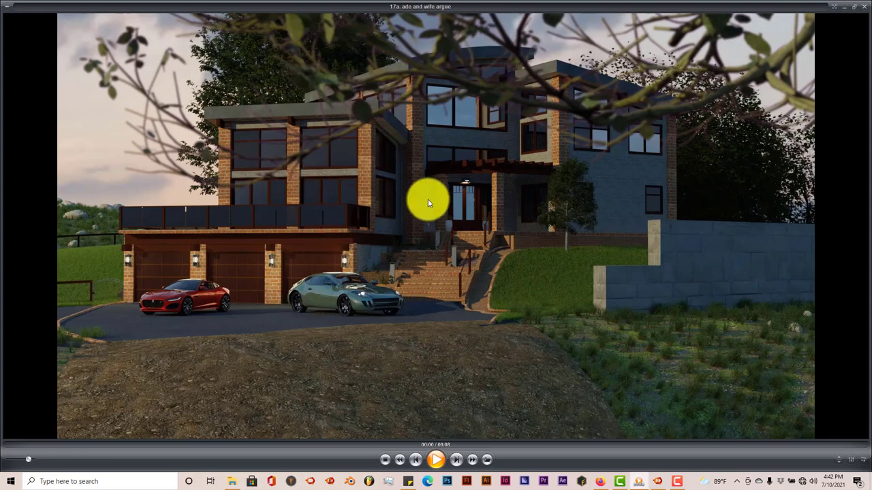
click(844, 8)
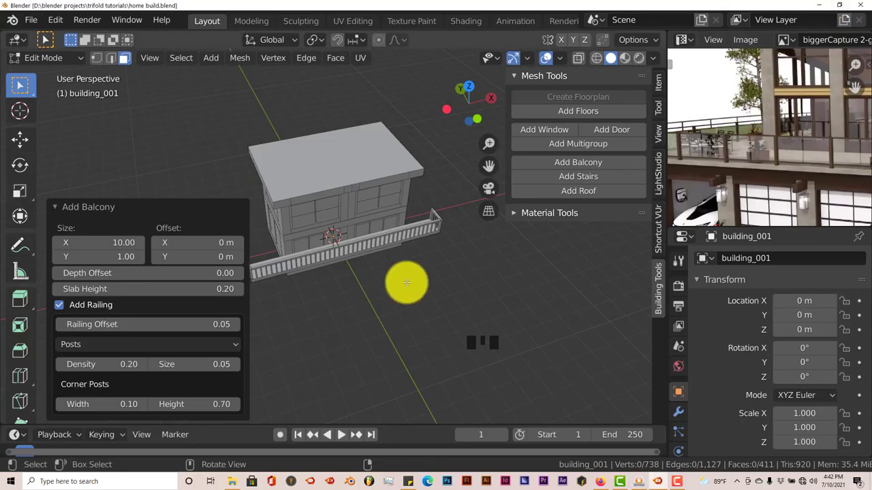
- Shift the balcony sideways along the front wall by setting its Offset X to -1.5 m
middle_drag(405, 298, 417, 252)
scroll(378, 257, up, 2)
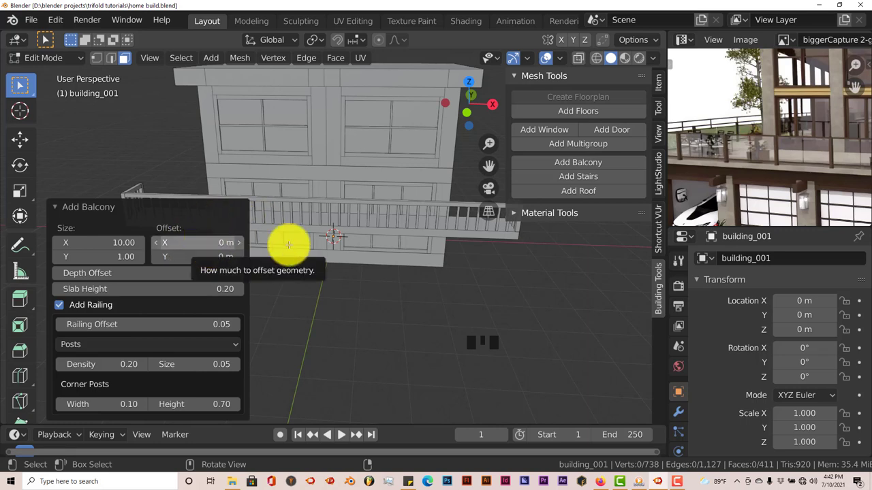
click(184, 247)
drag(184, 247, 126, 252)
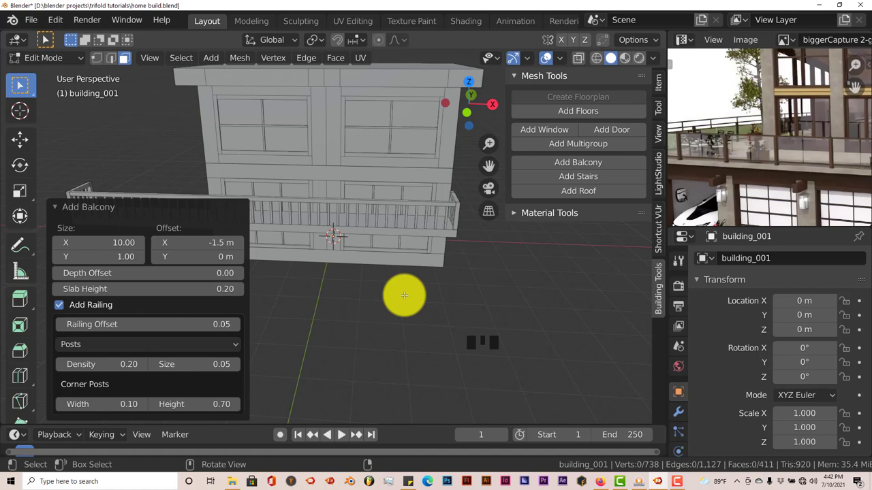
- Lower the balcony to the building's base in the right orthographic view with an Offset Y of about -1.3 m
key(KP_3)
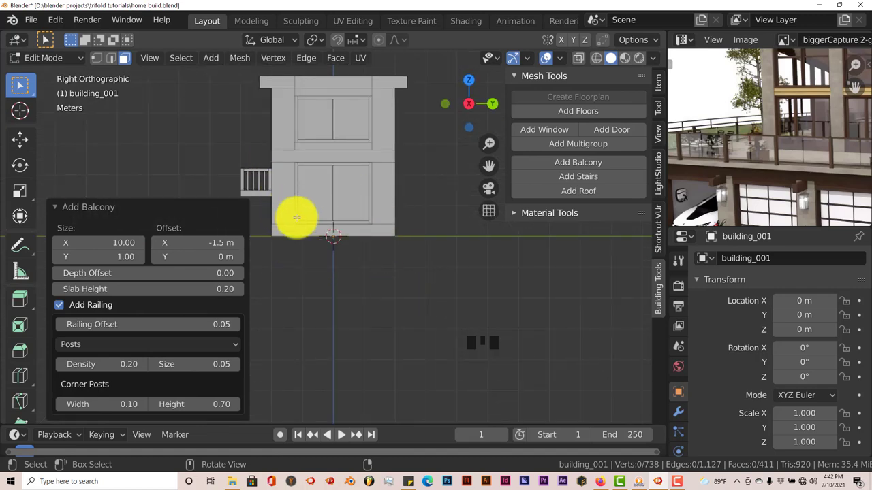
scroll(296, 217, up, 2)
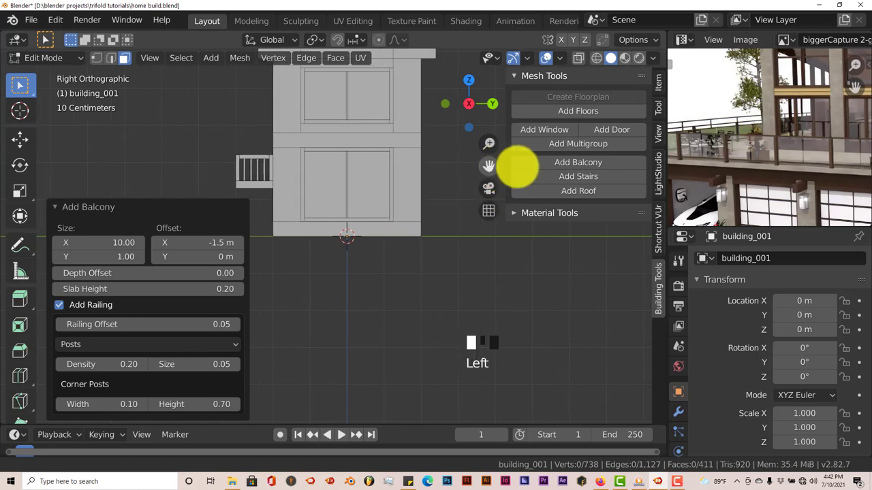
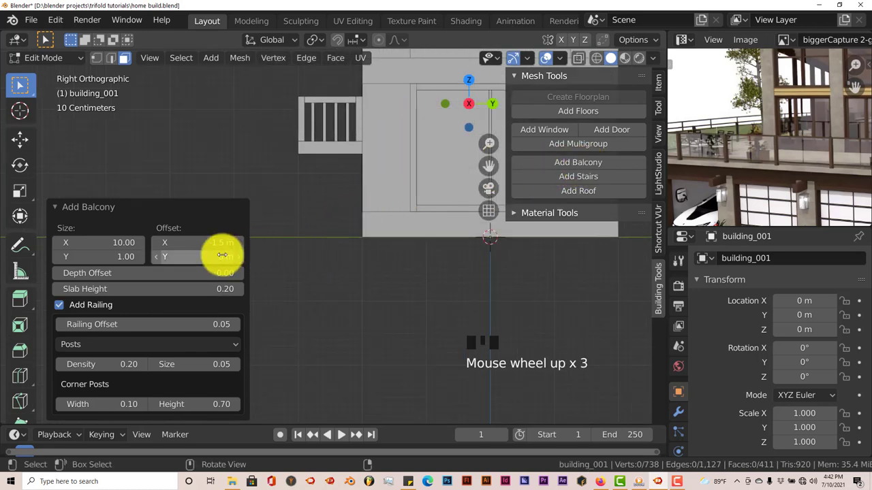
click(192, 257)
drag(192, 258, 139, 265)
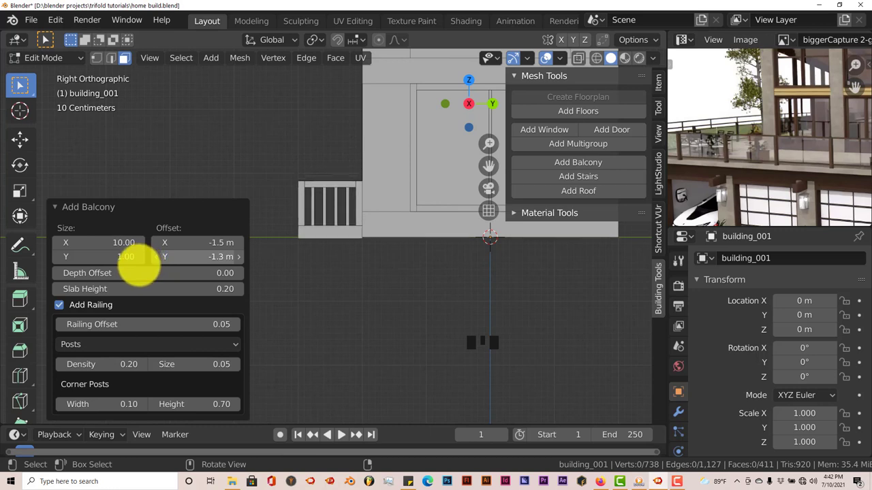
- Fine-tune the balcony's Offset Y so the slab's underside is flush with the bottom of the building
scroll(405, 298, up, 7)
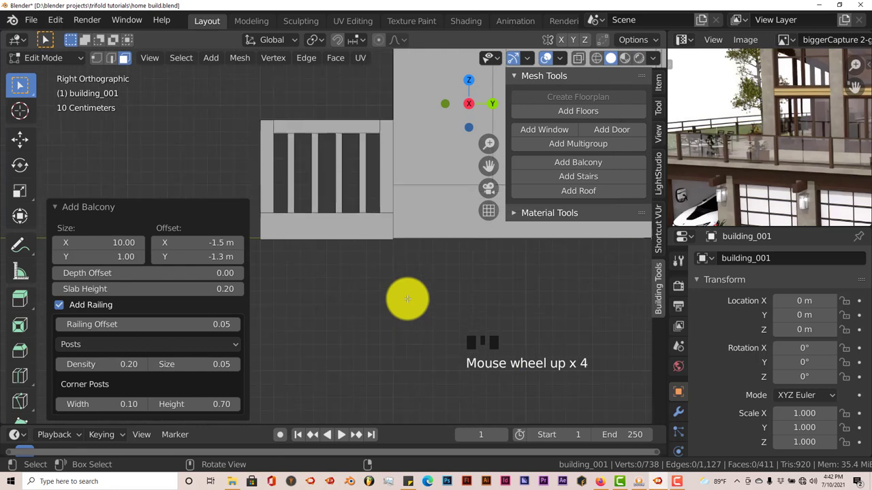
click(197, 260)
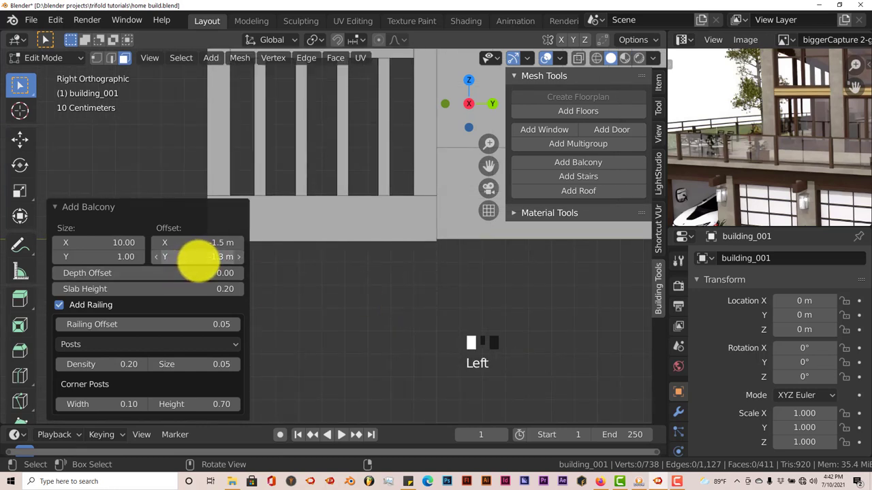
drag(198, 266, 237, 258)
click(237, 257)
scroll(419, 277, down, 3)
scroll(419, 277, down, 1)
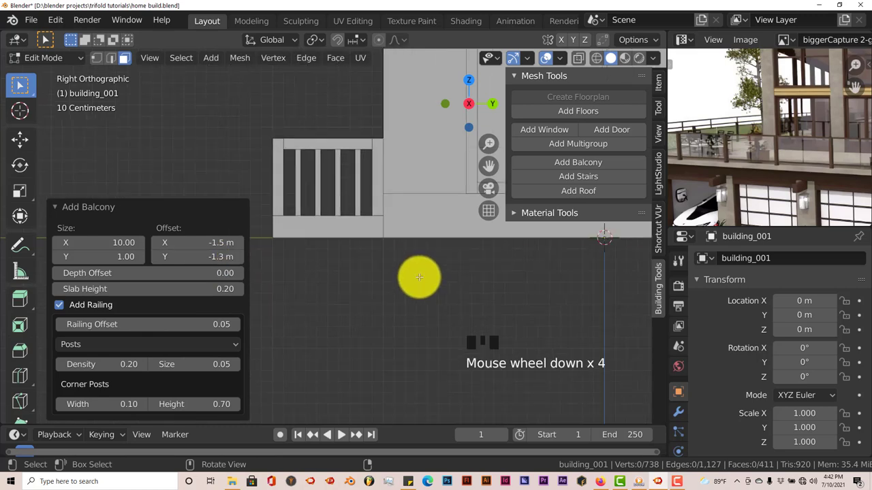
- Align the balcony's positive-X end with the building's side wall in front view, using an Offset X of about -1.6 m
key(KP_1)
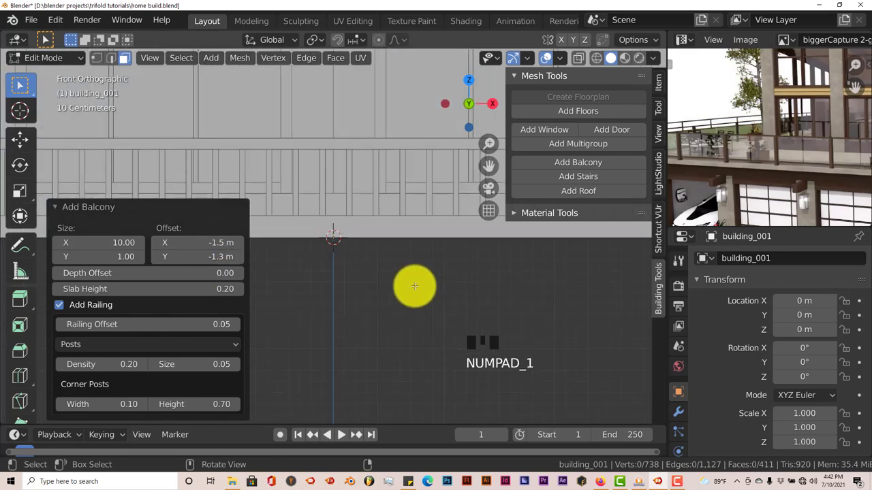
drag(488, 166, 511, 227)
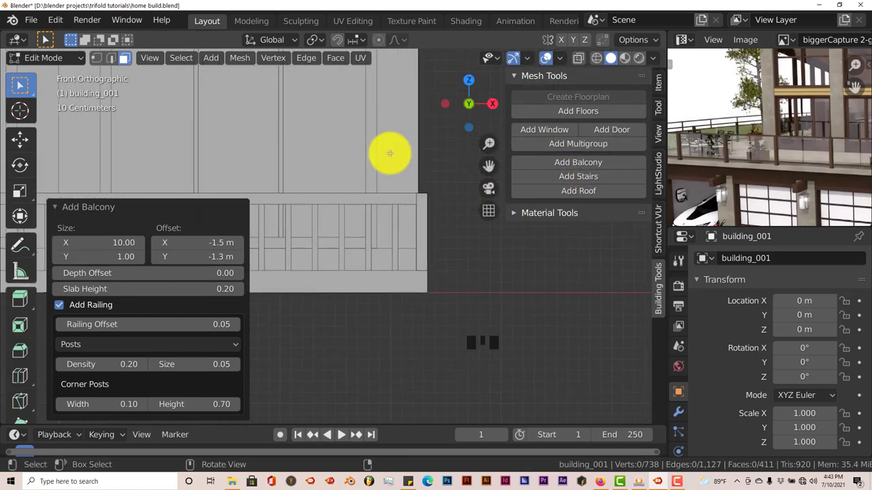
scroll(434, 282, up, 3)
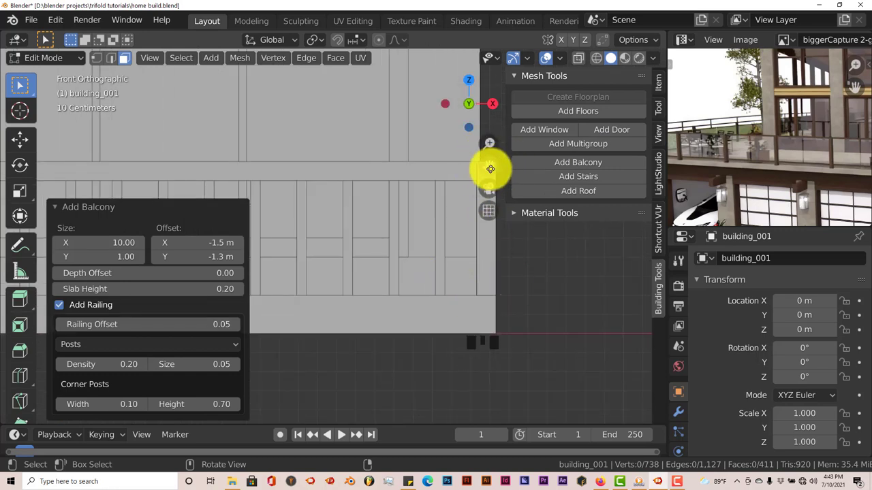
drag(488, 169, 371, 151)
scroll(455, 225, up, 2)
scroll(456, 225, up, 1)
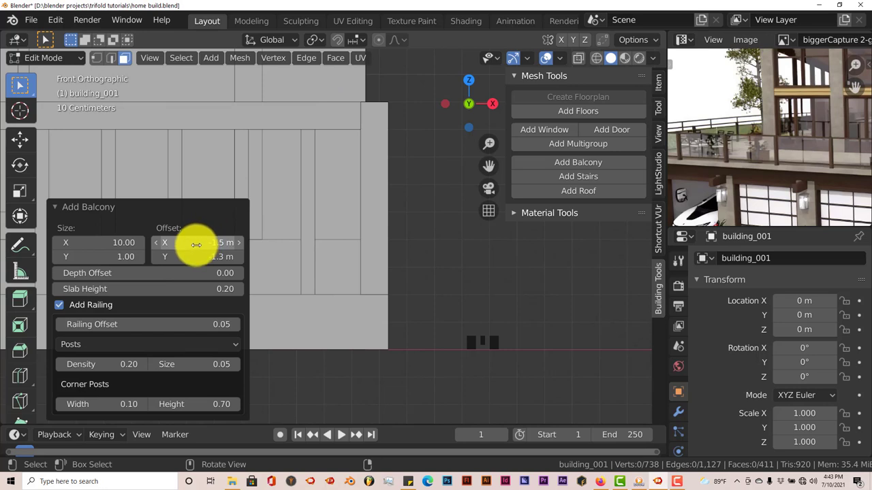
key(Left)
key(Left)
key(Left)
key(Left)
key(Left)
key(Left)
key(Left)
key(Left)
key(Left)
key(Left)
key(Left)
key(Left)
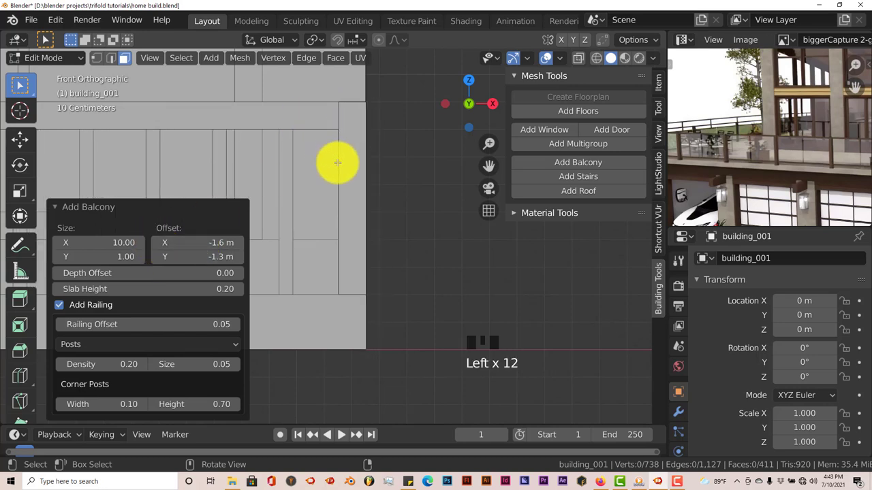
- Examine the balcony's end and railing posts in the reference image and compare them with the model's front view
middle_drag(847, 146, 792, 148)
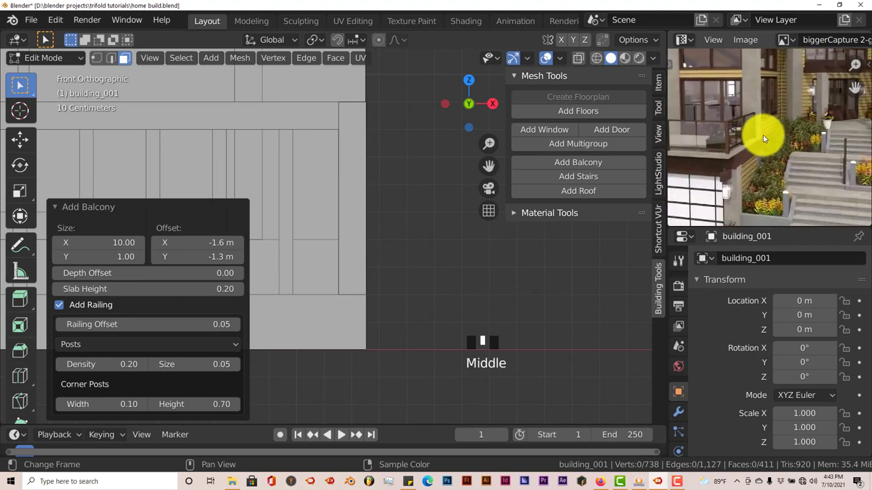
scroll(373, 224, down, 4)
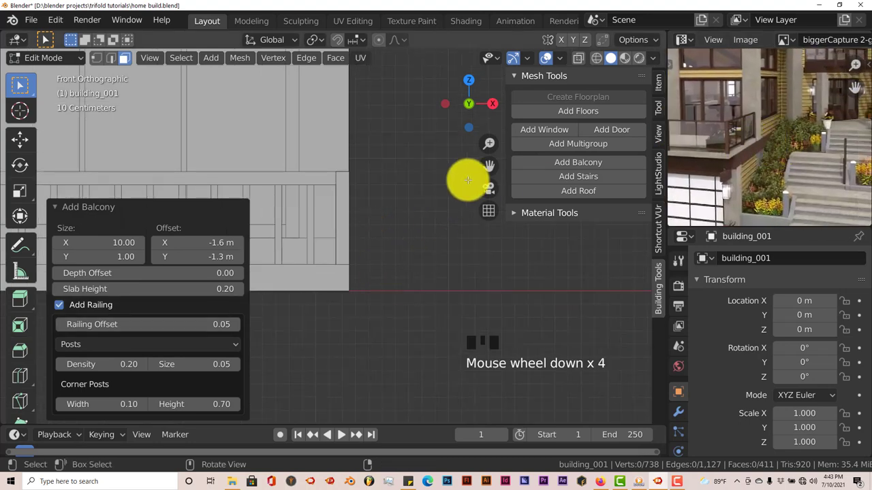
drag(492, 168, 263, 286)
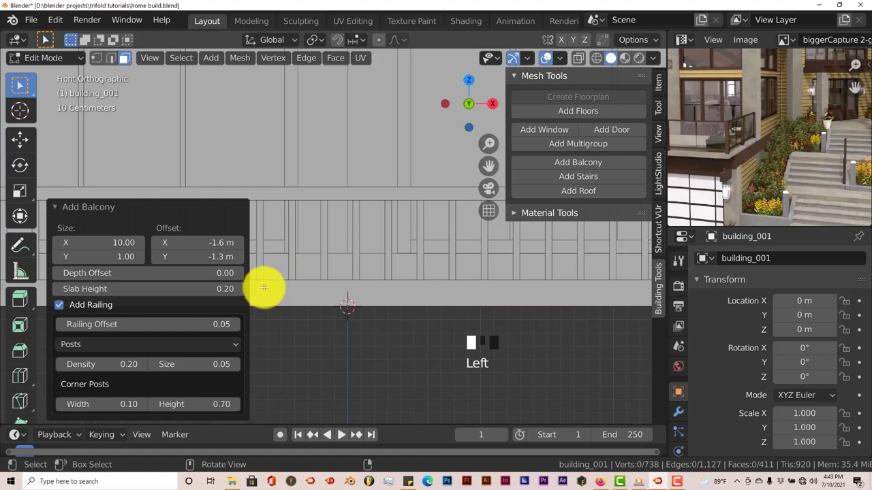
scroll(251, 326, down, 2)
scroll(405, 272, down, 3)
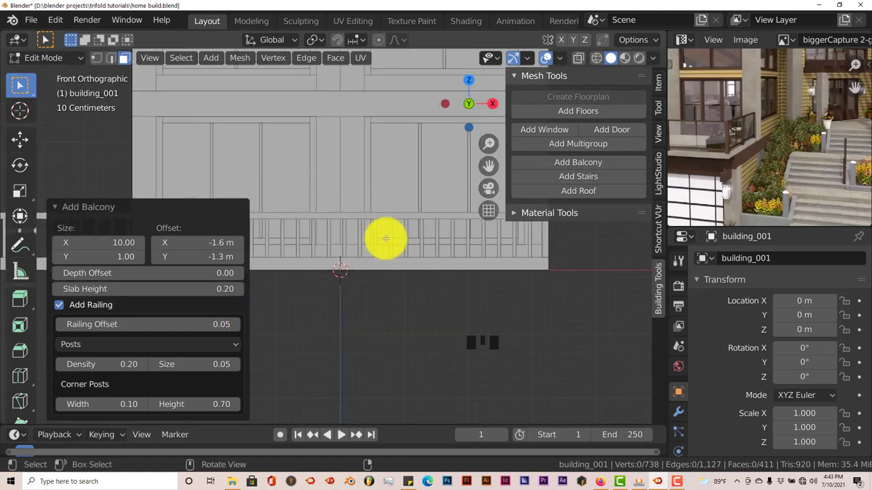
scroll(729, 147, up, 2)
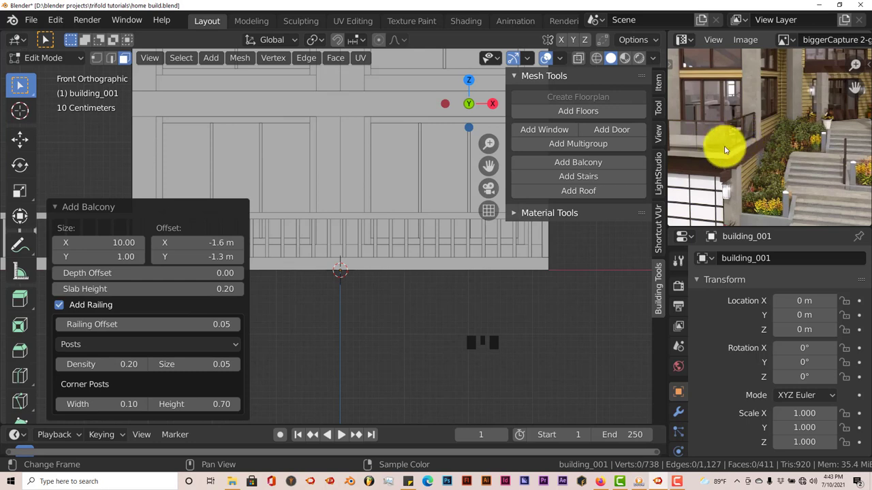
mouse_move(727, 146)
middle_down()
mouse_move(786, 150)
mouse_move(736, 148)
middle_up()
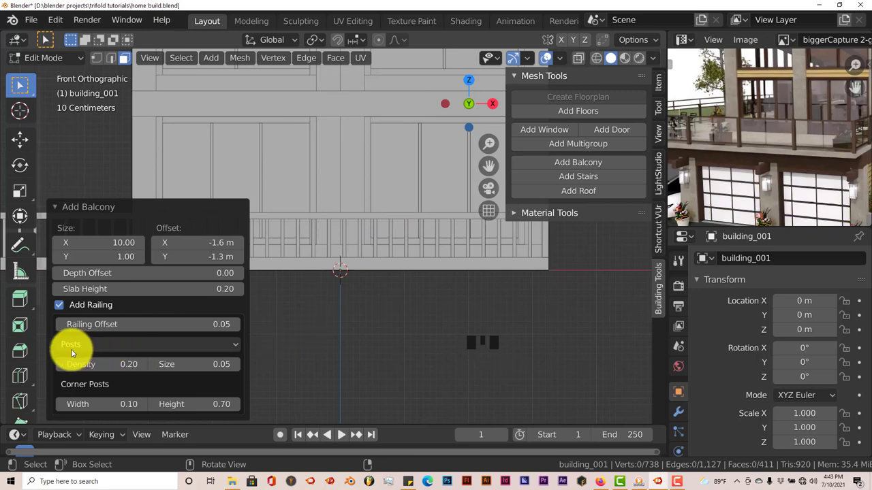
- Keep the Posts railing type and reduce the balcony railing's post density to 0.02
click(231, 348)
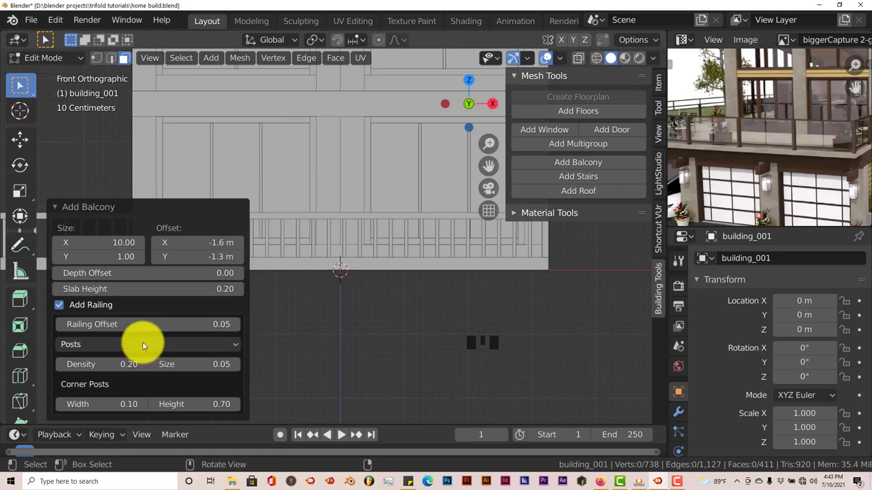
click(59, 365)
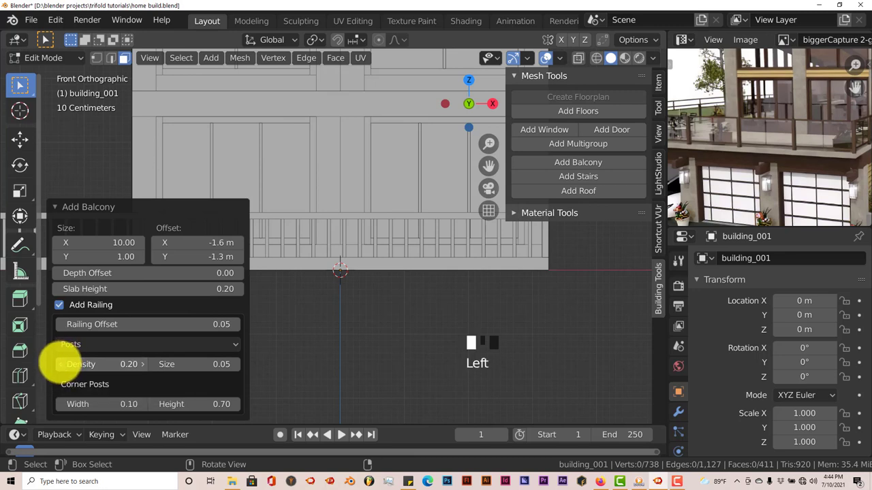
click(59, 364)
click(59, 365)
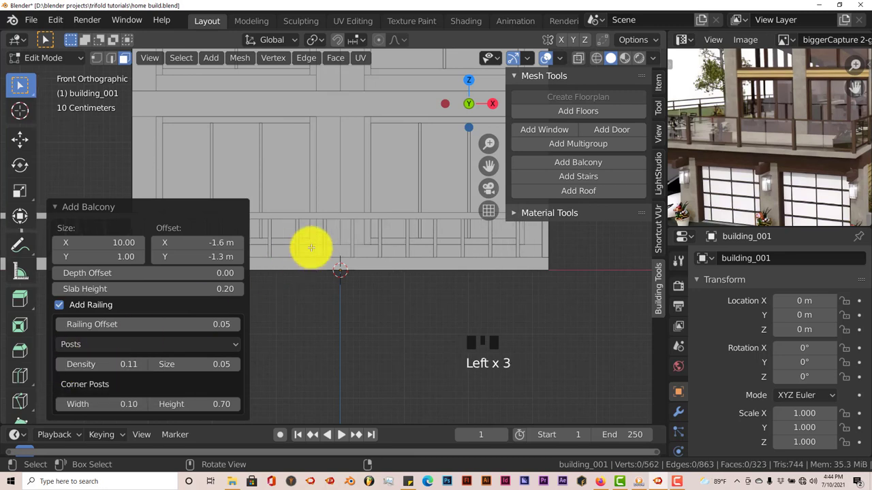
click(59, 365)
click(59, 365)
click(59, 365)
scroll(439, 287, down, 1)
middle_drag(440, 287, 458, 292)
scroll(413, 303, down, 1)
scroll(413, 306, down, 4)
scroll(437, 304, up, 1)
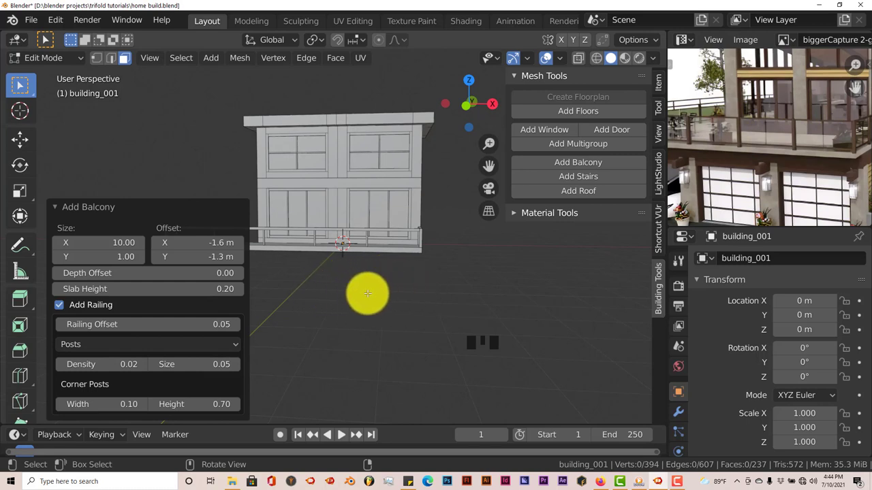
scroll(397, 265, up, 2)
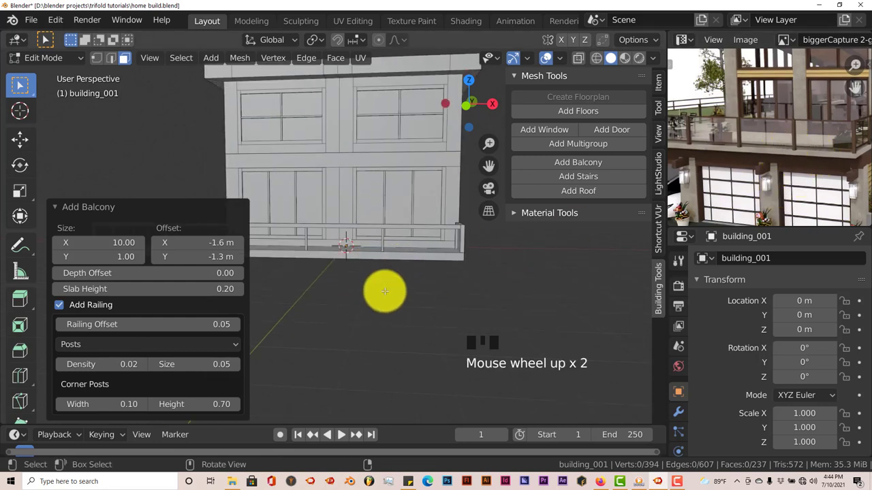
- Save the building file
click(31, 21)
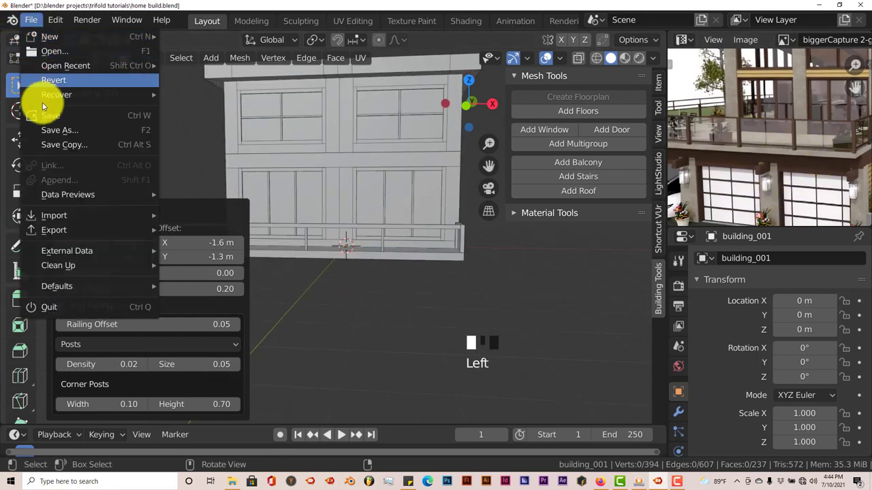
click(49, 117)
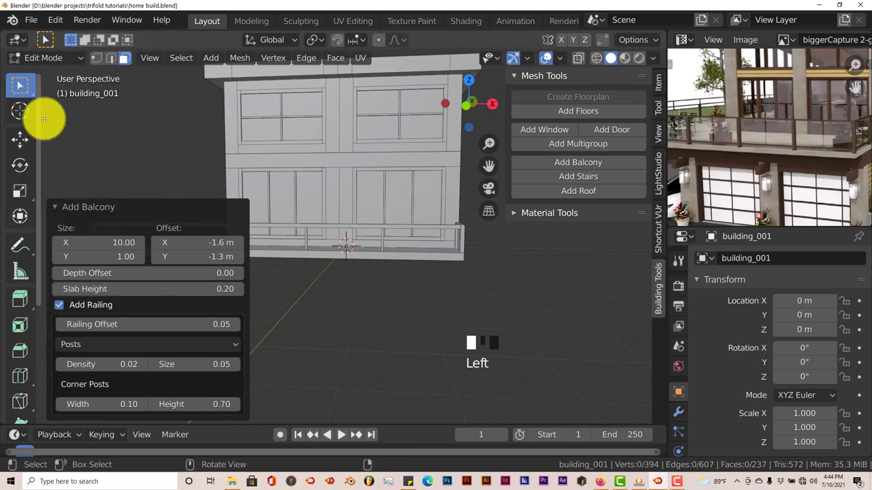
- Raise the corner post height of the balcony railing to 0.97
middle_drag(428, 249, 421, 253)
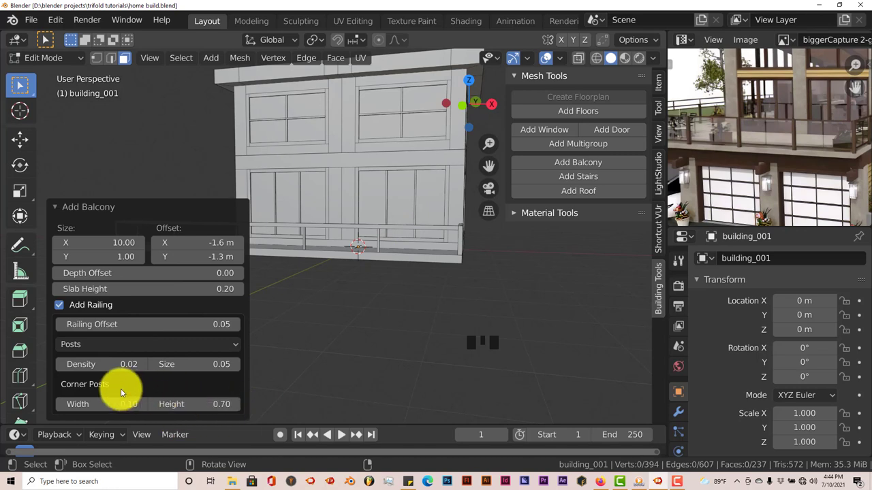
drag(233, 407, 237, 405)
click(235, 404)
click(236, 405)
click(235, 404)
click(236, 405)
click(236, 405)
click(236, 405)
click(236, 405)
click(238, 406)
click(237, 406)
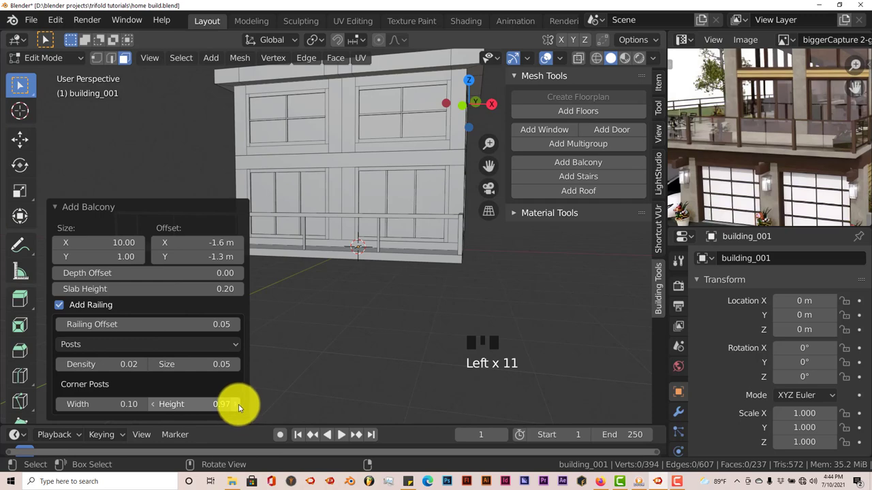
middle_drag(395, 286, 343, 302)
click(58, 205)
- In Object Mode, move the finished building along the X axis to about -16.7 m, and save the file
scroll(350, 266, down, 3)
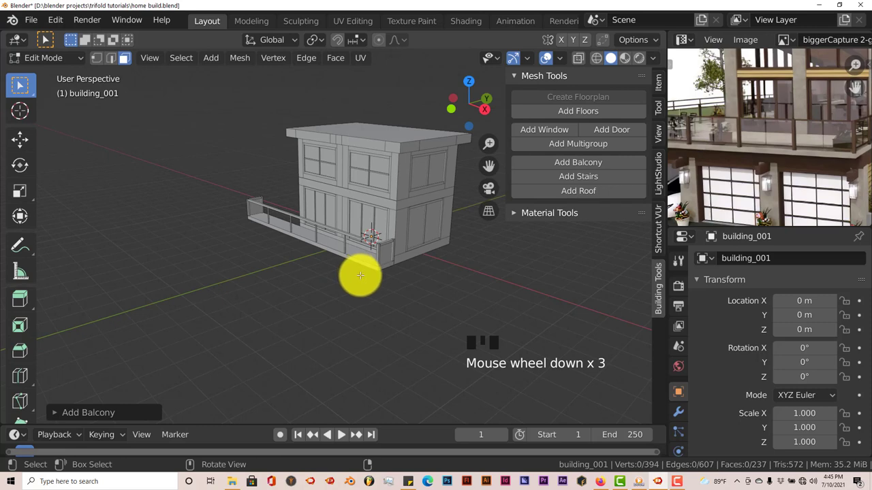
key(Tab)
middle_drag(390, 286, 424, 284)
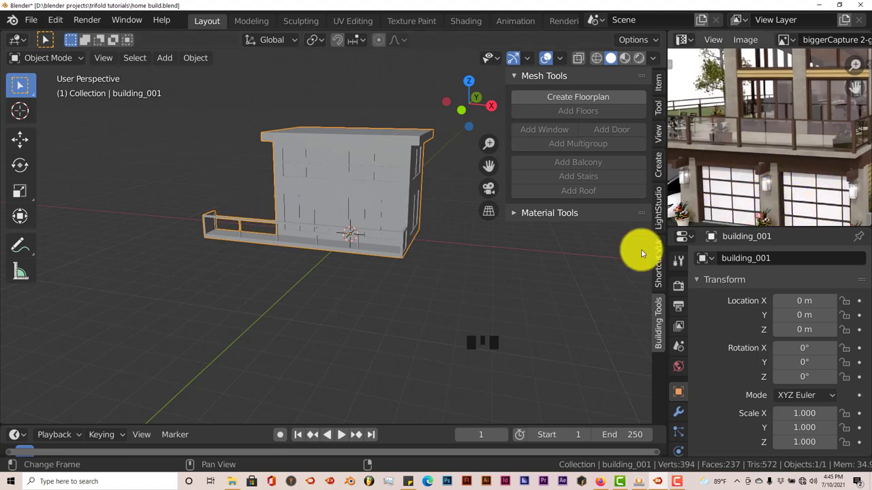
click(21, 145)
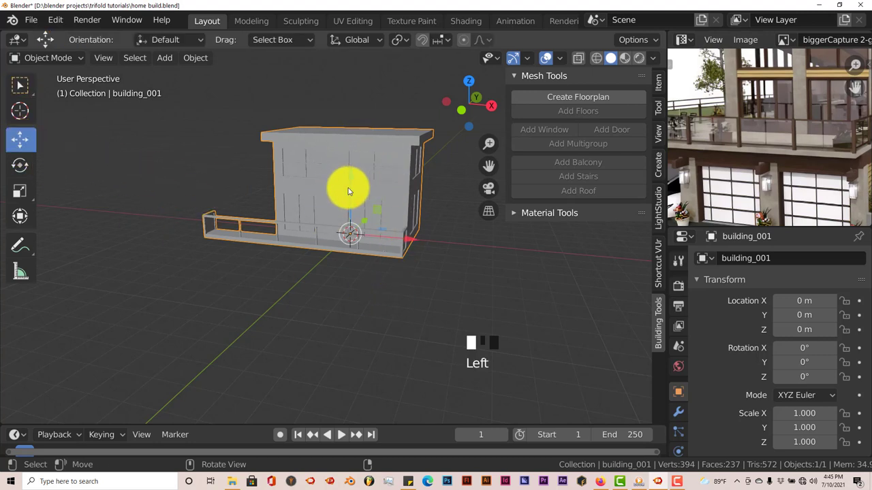
drag(405, 240, 151, 225)
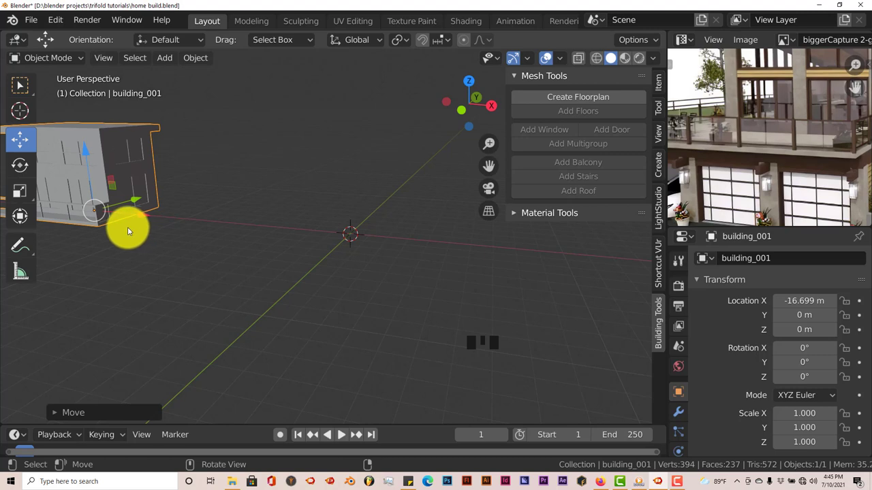
click(25, 22)
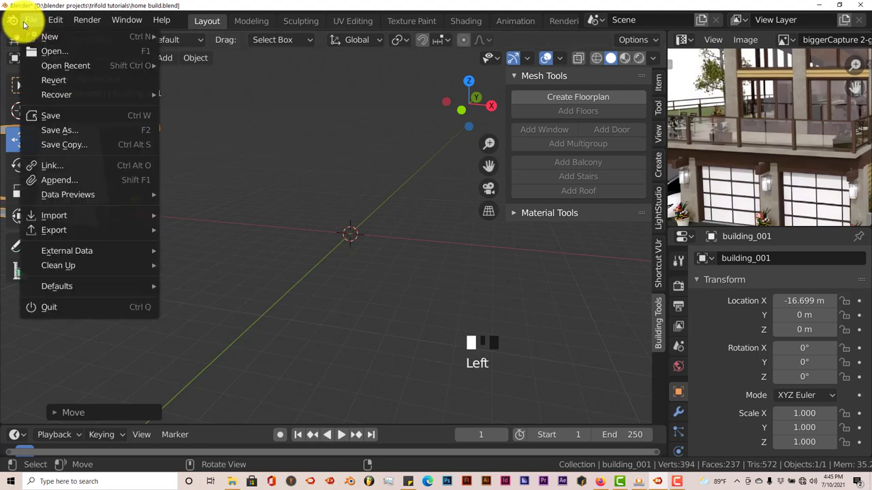
click(52, 115)
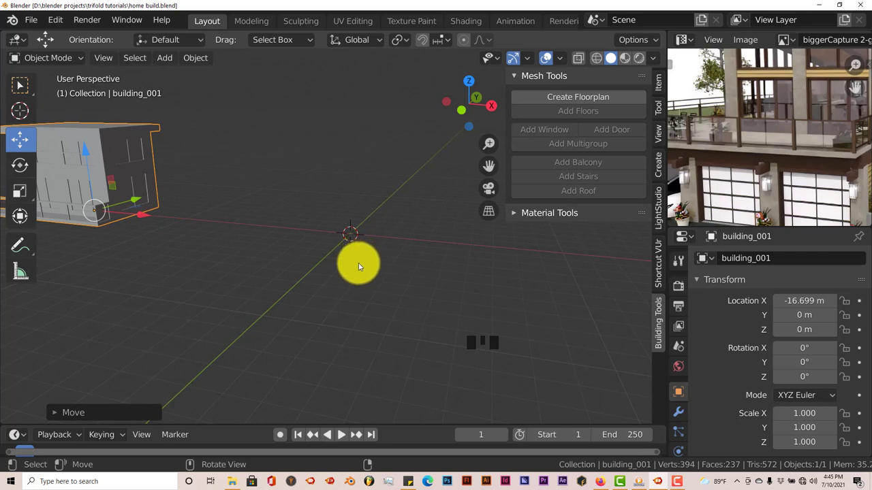
- Deselect the building and create a new floorplan at the world origin
key(a)
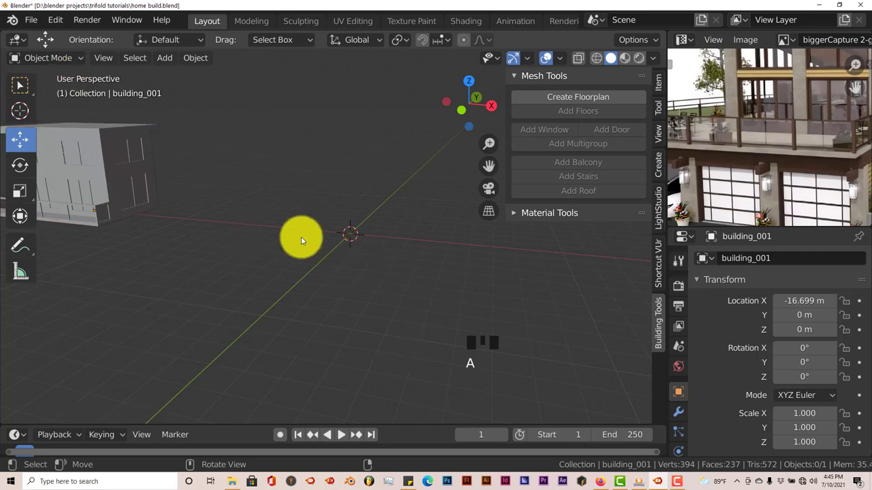
click(549, 102)
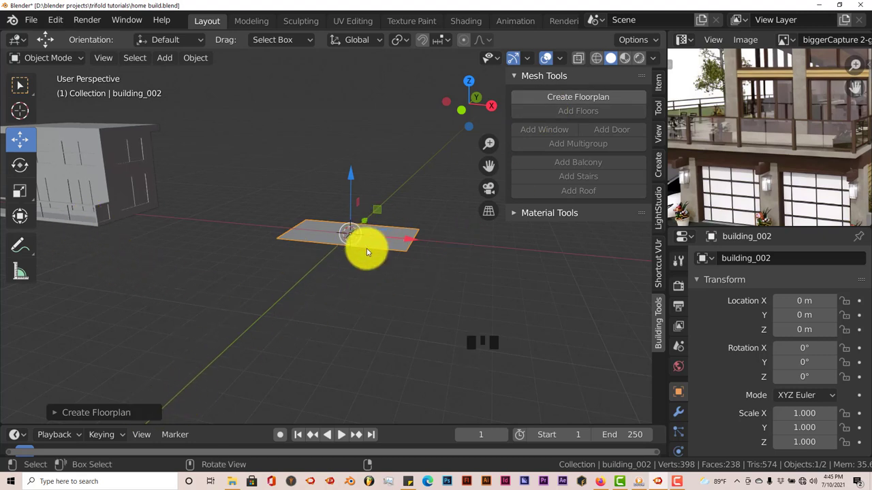
- Examine the garage level and outdoor staircase in the reference image, and check the floor plan and balcony sizes in the sticky note
middle_drag(758, 200, 804, 157)
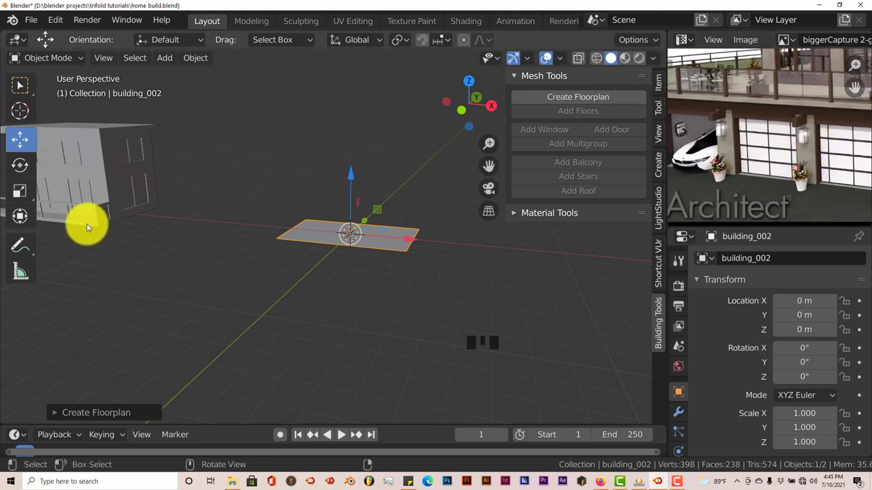
middle_drag(88, 224, 67, 228)
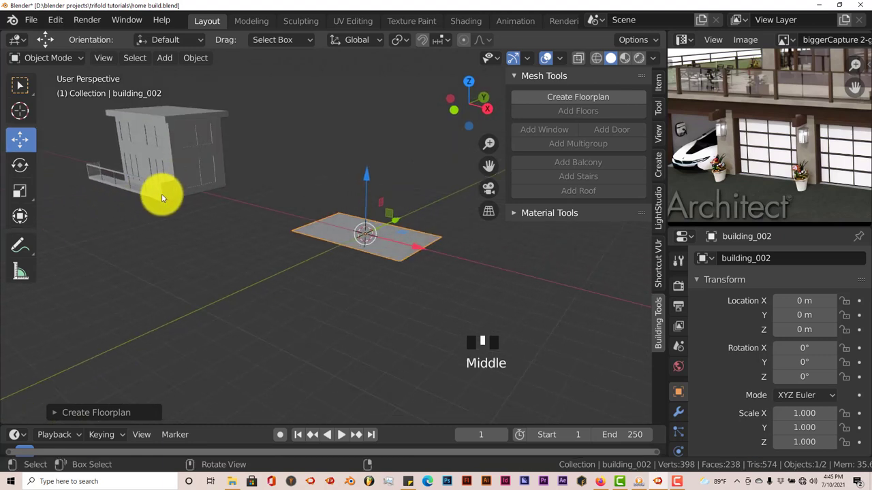
middle_drag(158, 196, 177, 257)
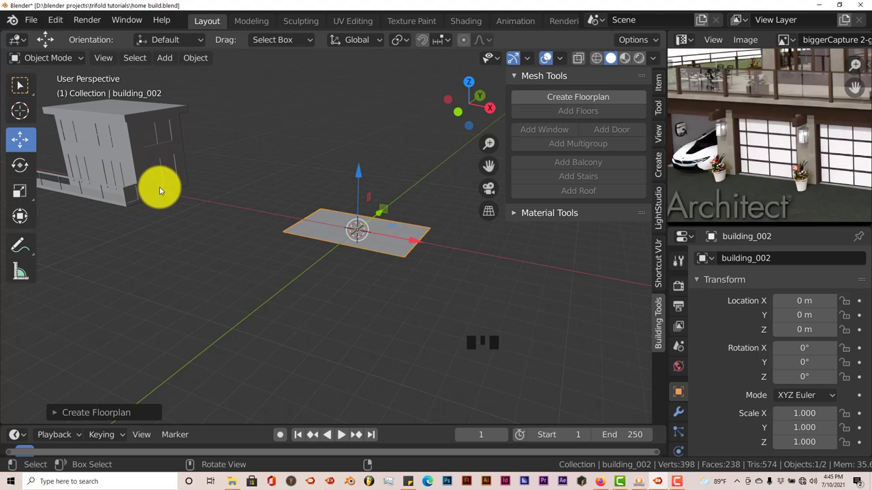
scroll(773, 174, down, 2)
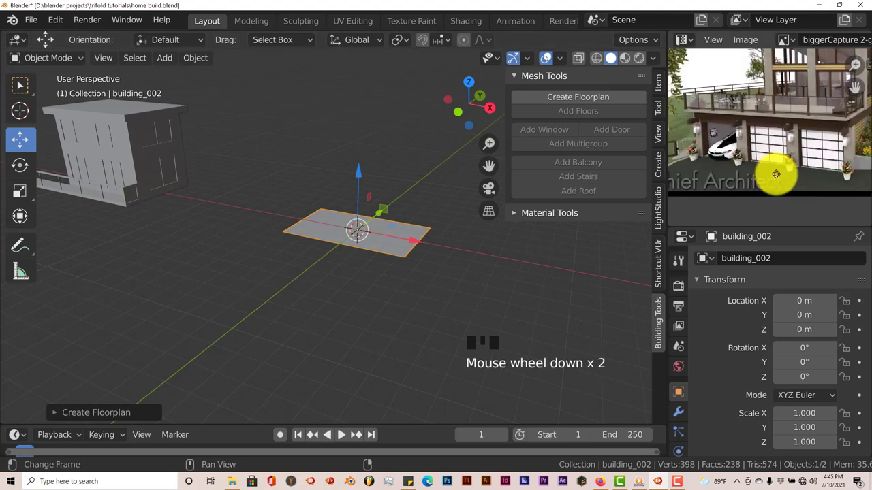
middle_drag(776, 175, 709, 173)
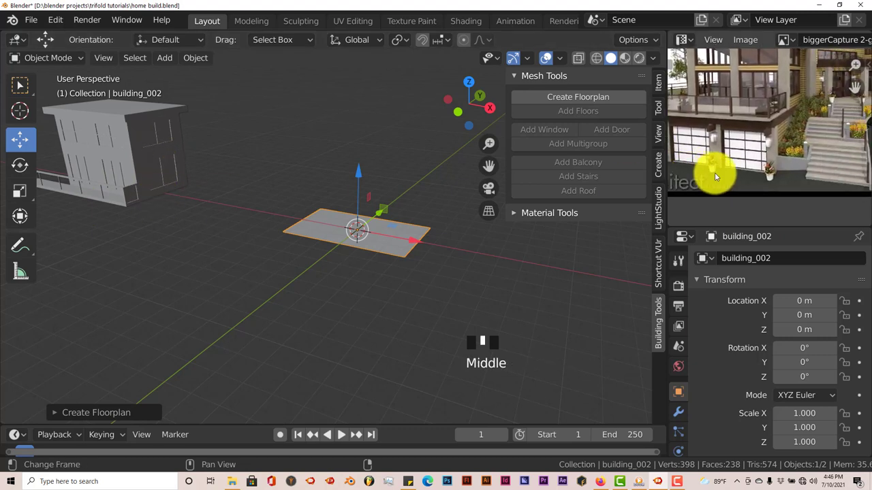
middle_drag(782, 170, 774, 164)
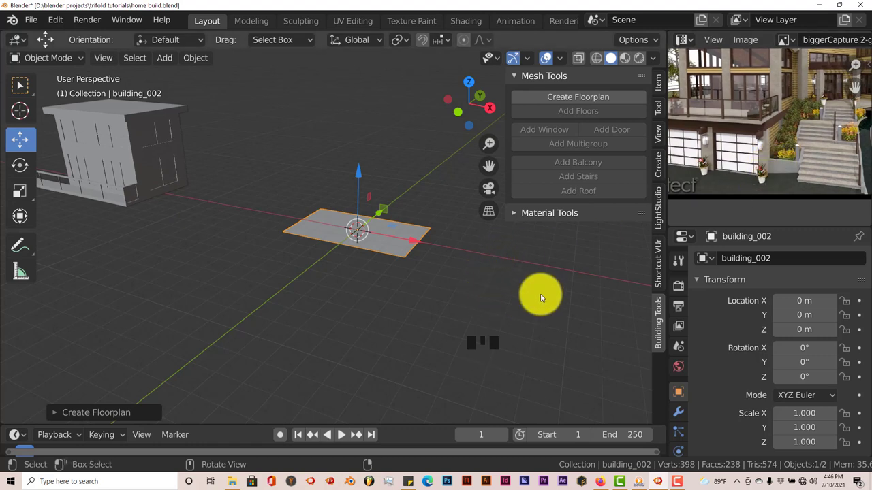
middle_drag(758, 181, 745, 159)
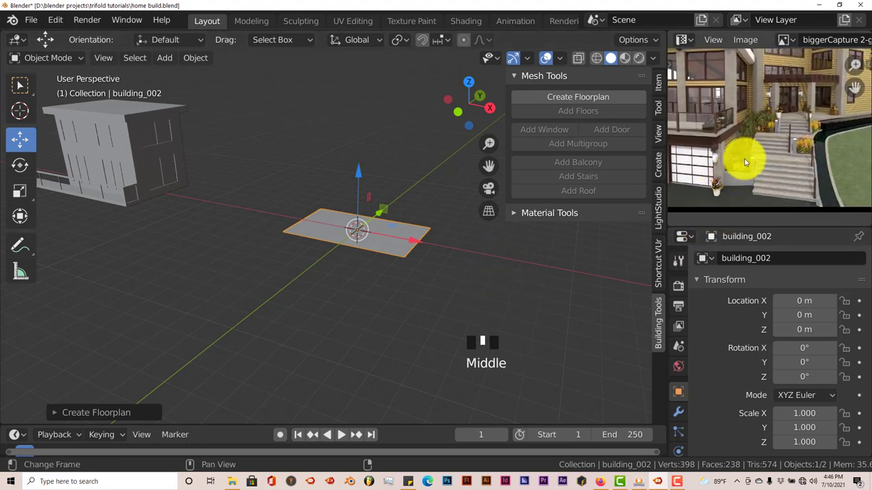
middle_drag(334, 295, 331, 255)
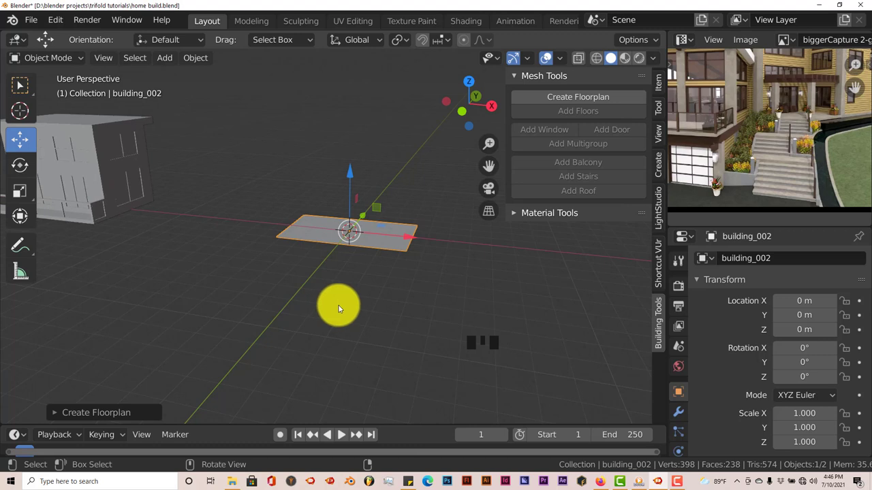
middle_drag(339, 306, 331, 301)
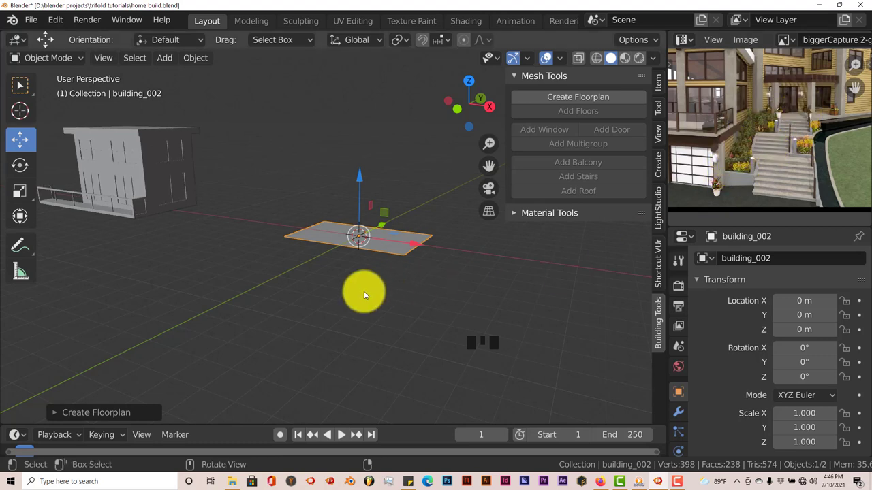
mouse_move(331, 288)
middle_down()
mouse_move(485, 220)
mouse_move(329, 297)
middle_up()
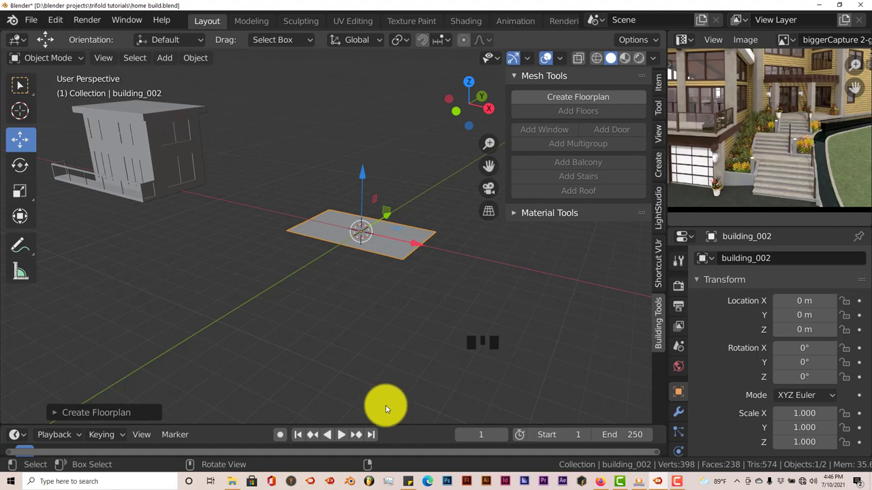
click(409, 481)
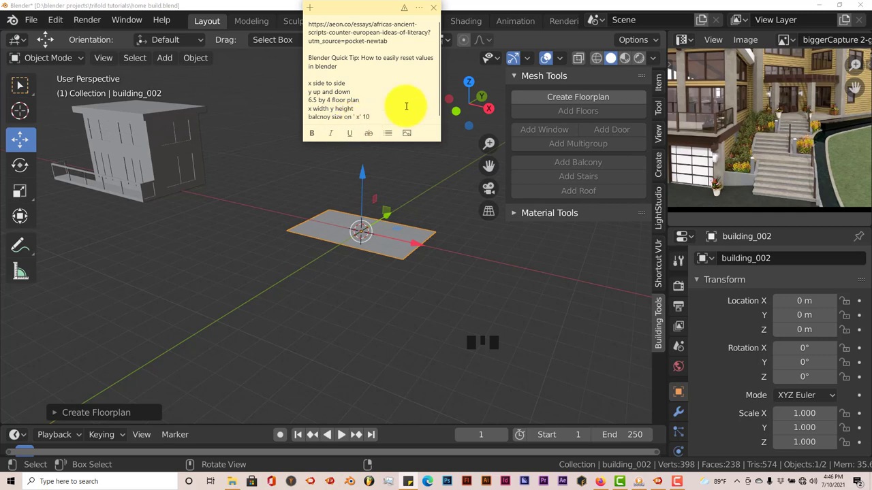
click(410, 482)
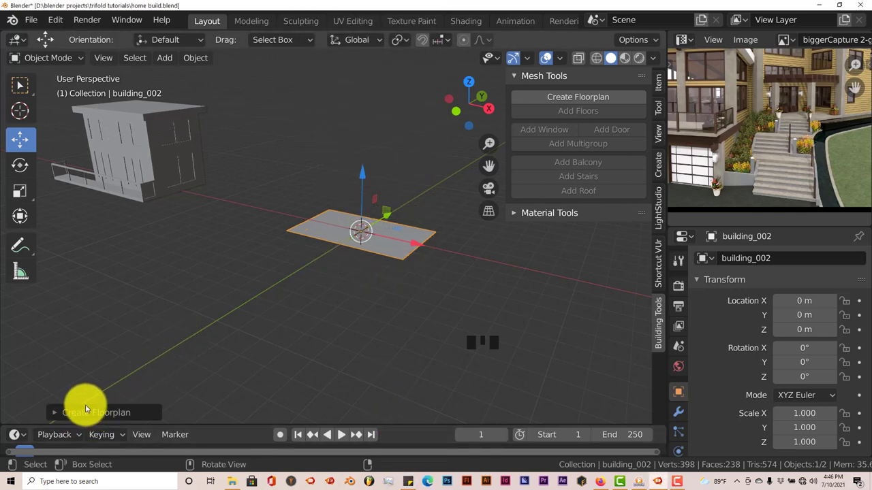
- Set the new rectangular floorplan's width to 10 and save the file
click(54, 411)
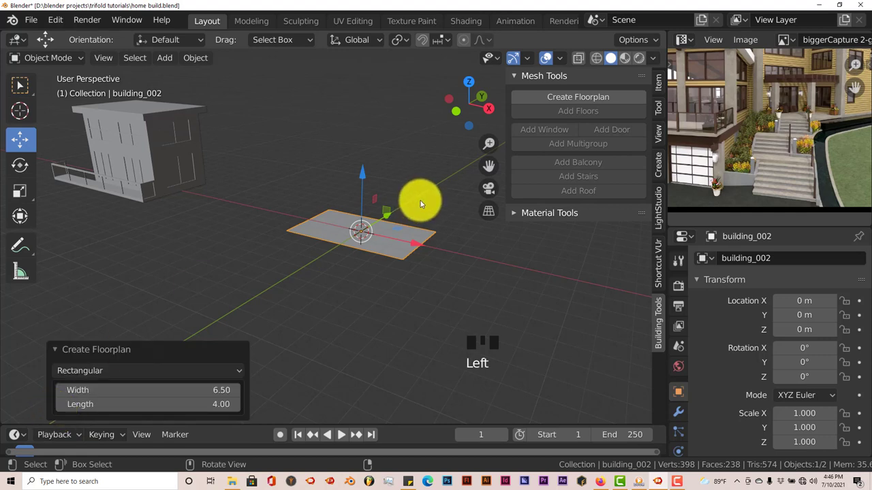
click(153, 393)
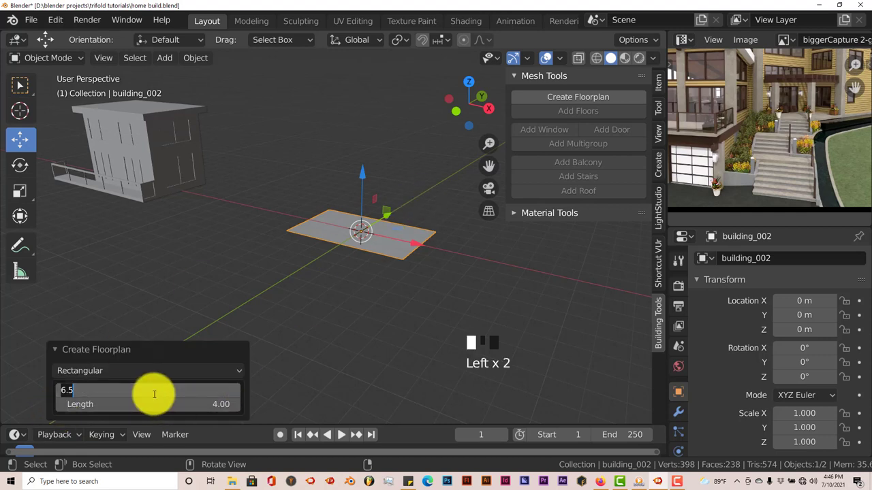
text(10)
key(Return)
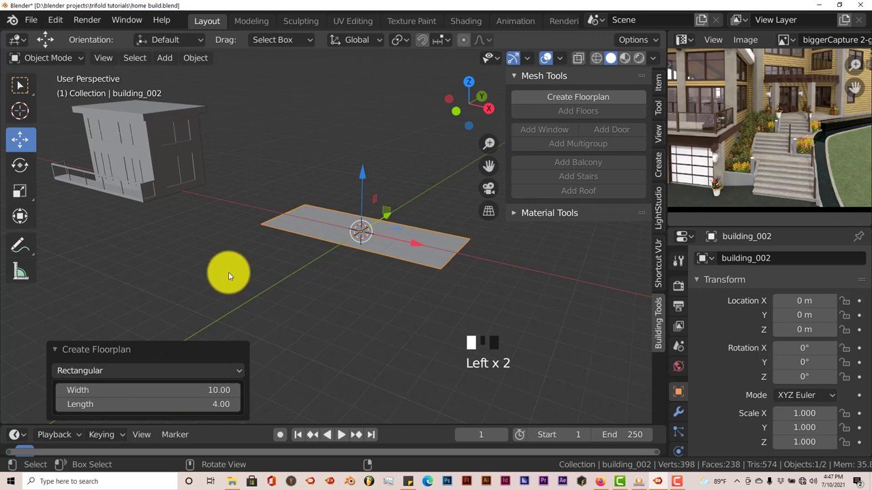
click(33, 20)
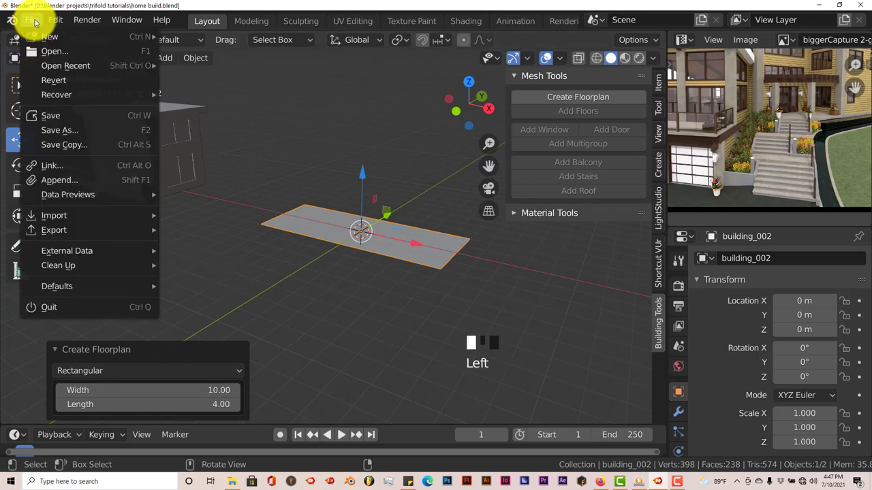
click(55, 118)
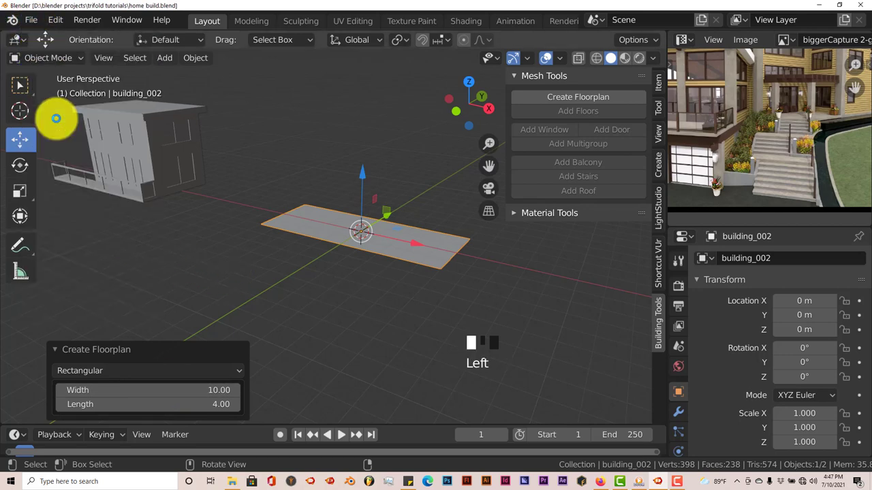
- Set the new floorplan's length to 4.04
scroll(355, 297, up, 1)
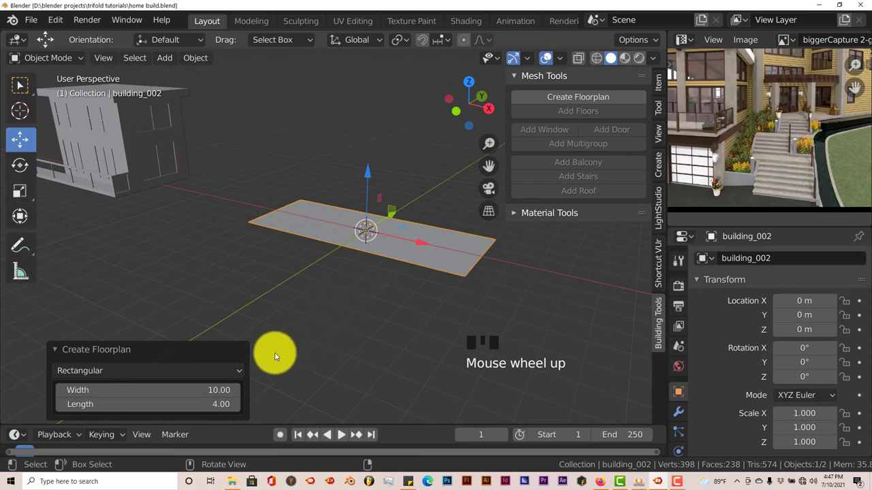
middle_drag(132, 211, 219, 173)
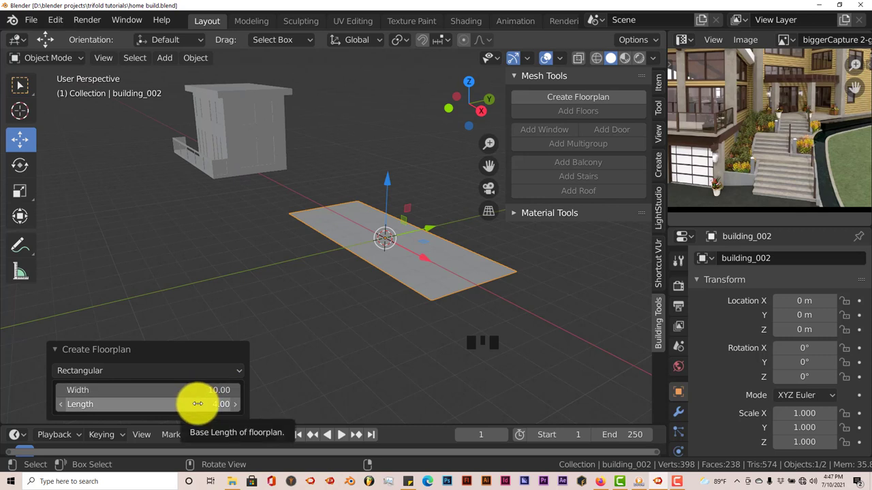
scroll(224, 203, up, 3)
scroll(169, 156, down, 1)
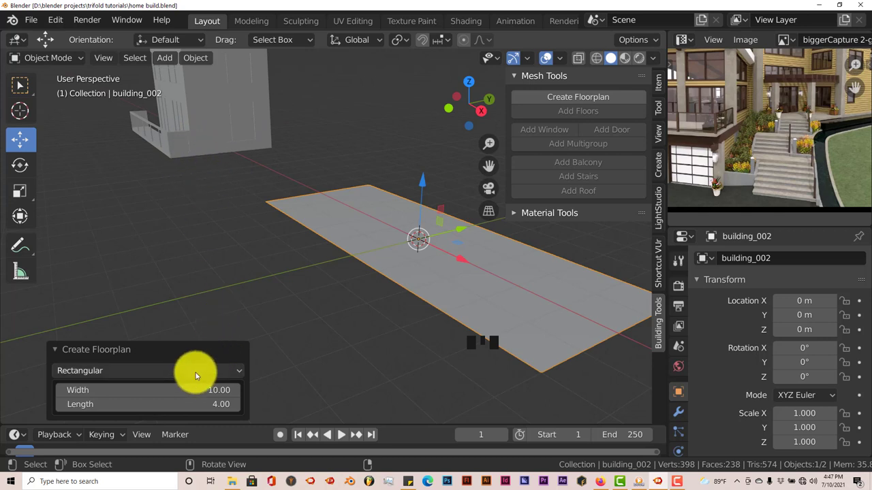
click(182, 404)
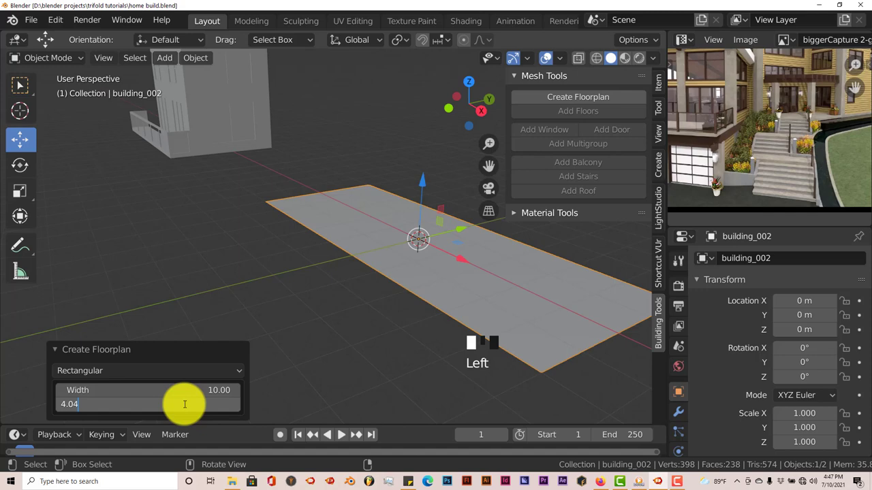
text(4.04)
key(Return)
- Compare the floorplan with the garage in the reference image, and switch the floorplan to Edit Mode
scroll(427, 362, down, 2)
middle_drag(443, 357, 491, 343)
middle_drag(729, 189, 783, 139)
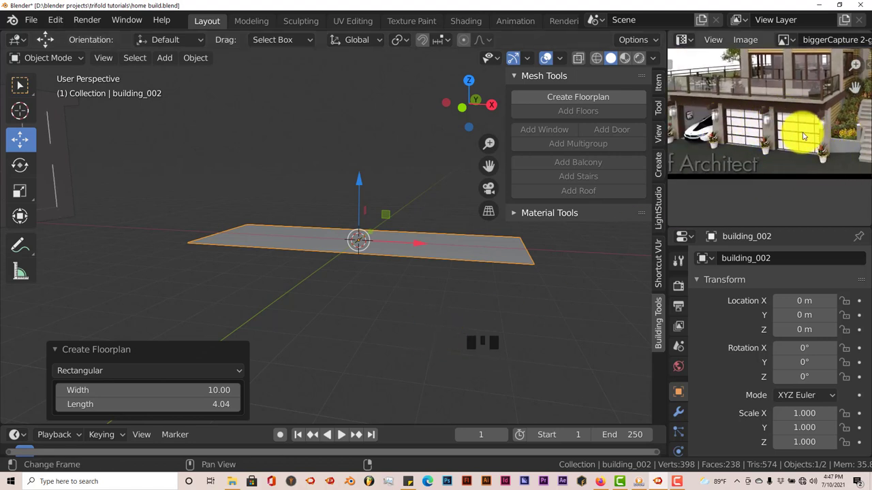
click(57, 350)
key(Tab)
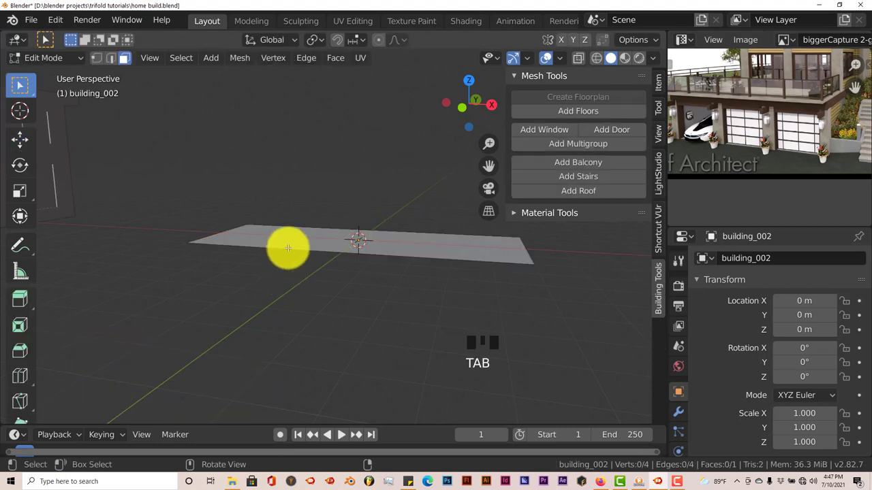
- Add floors to the rectangular floorplan face with the Add Floors tool
middle_drag(340, 224, 360, 224)
click(361, 215)
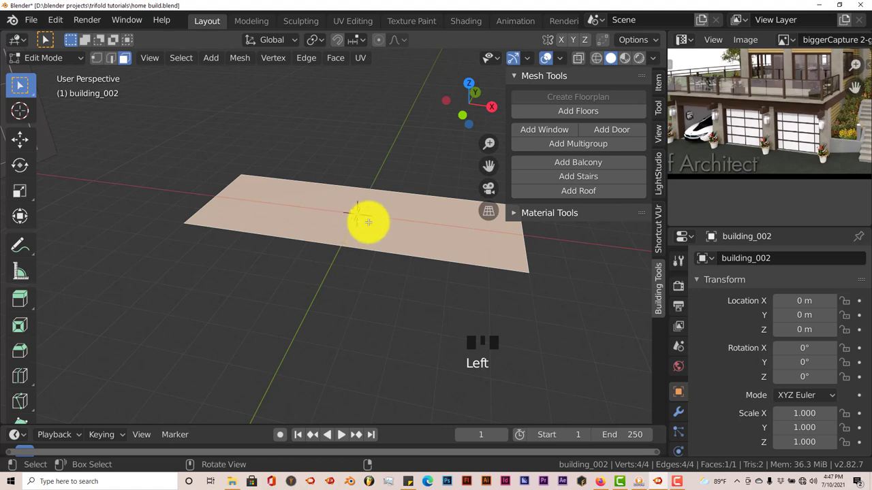
click(550, 116)
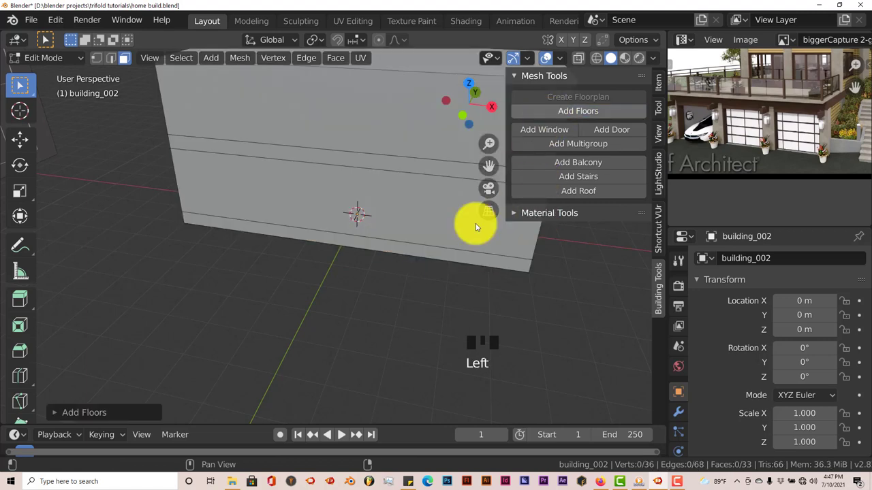
scroll(370, 288, down, 2)
middle_drag(370, 288, 393, 266)
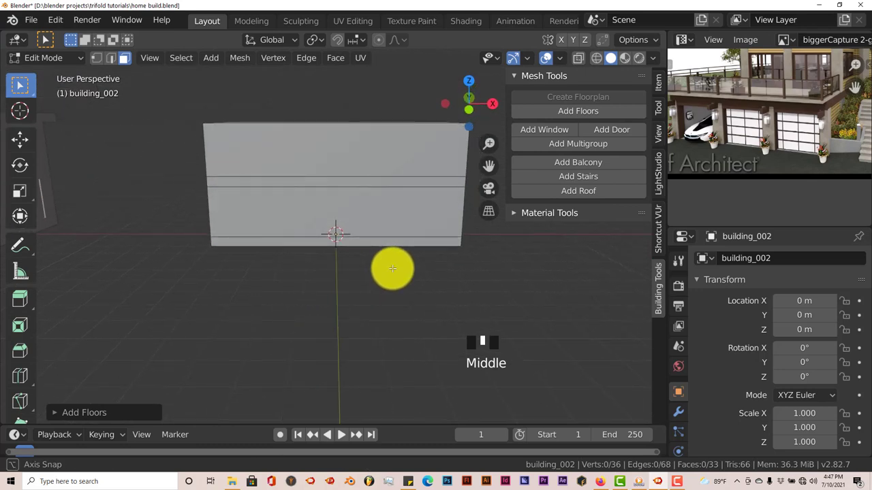
middle_drag(275, 255, 183, 136)
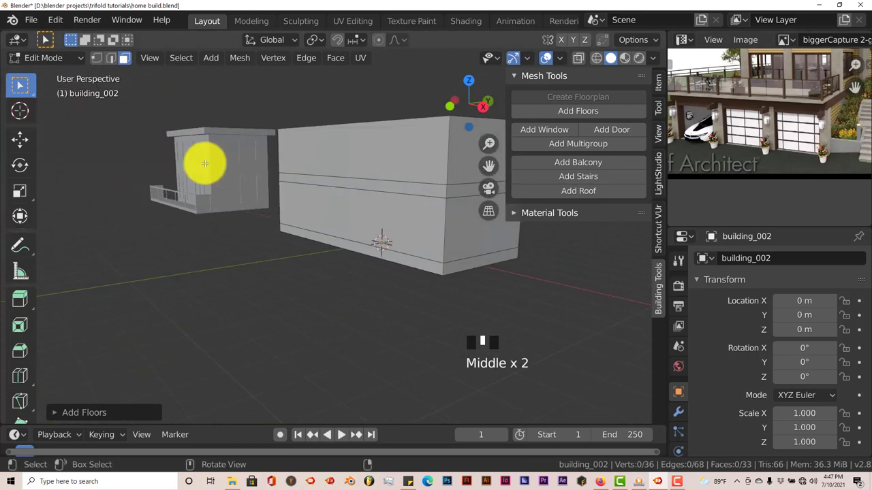
middle_drag(238, 209, 325, 238)
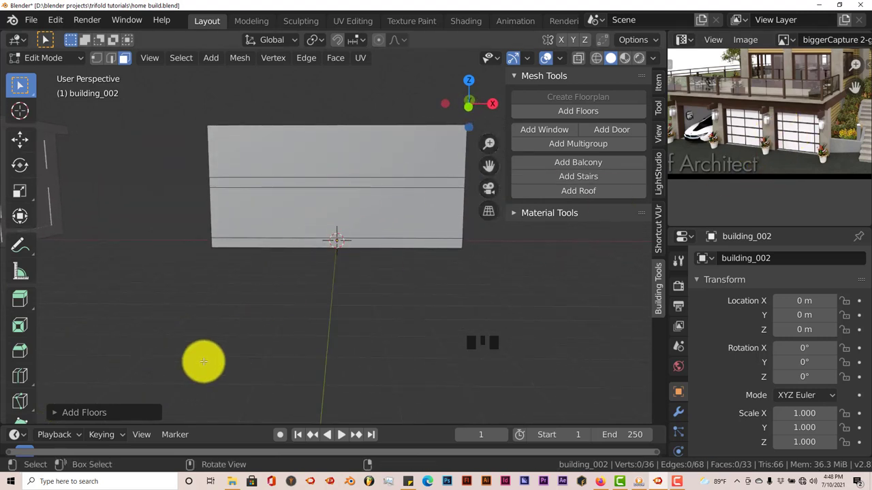
- Set the building's floor count to 1 and disable the slab
click(57, 413)
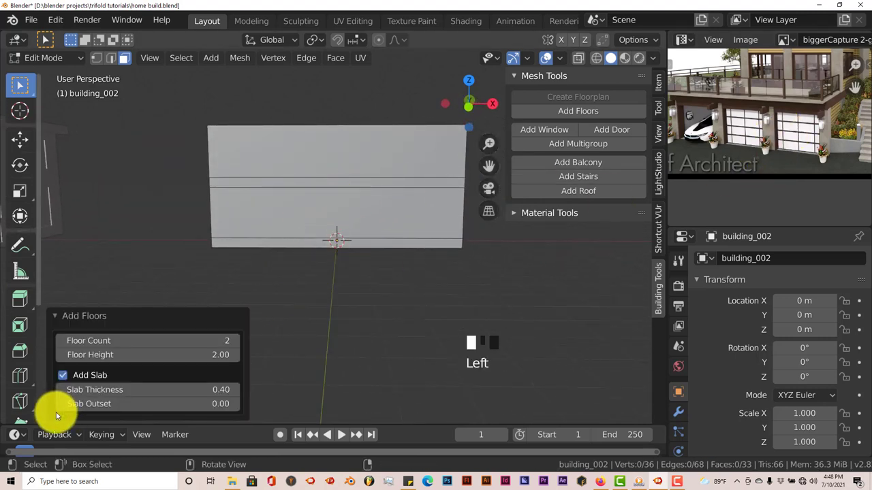
click(62, 341)
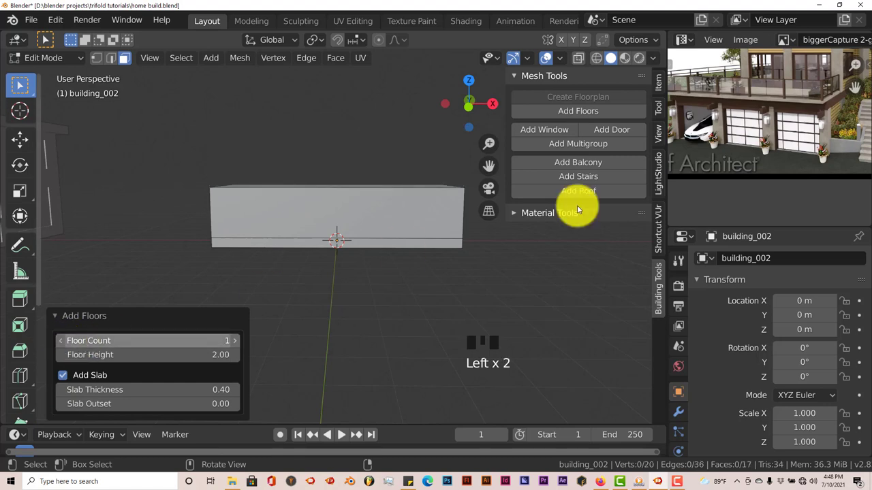
click(63, 376)
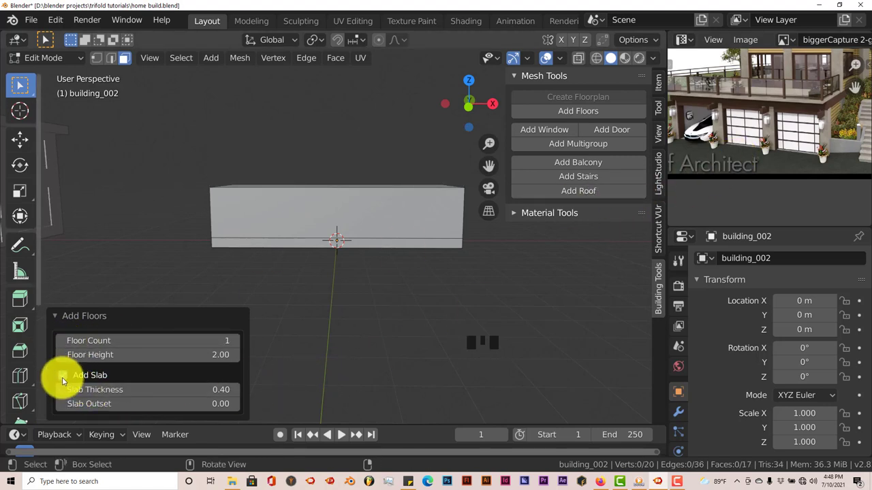
click(327, 289)
scroll(325, 290, down, 2)
mouse_move(325, 290)
middle_down()
mouse_move(309, 292)
mouse_move(331, 289)
middle_up()
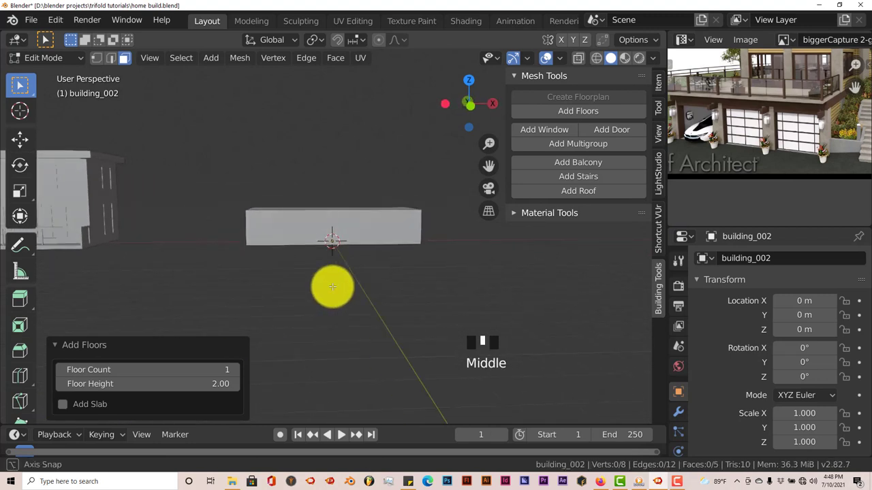
- Check the garage doors in the reference image and set the floor height to 3.00
scroll(381, 265, up, 3)
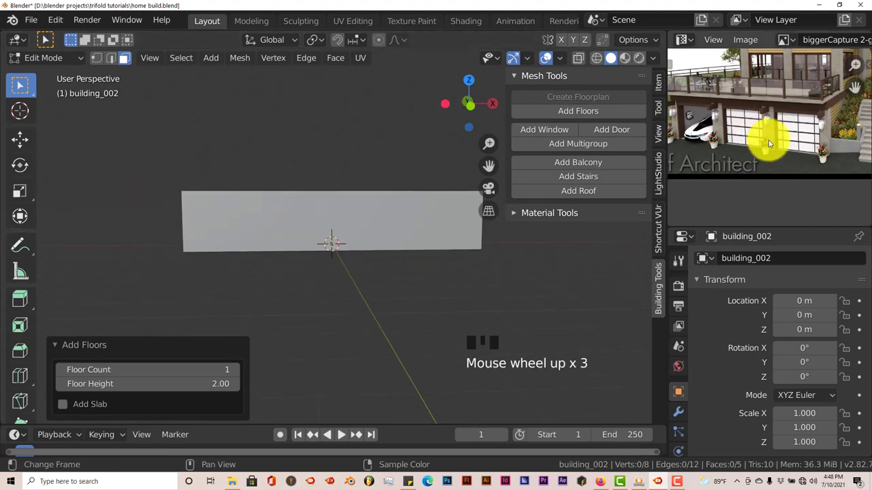
middle_drag(768, 140, 771, 141)
scroll(772, 147, up, 5)
scroll(767, 143, down, 2)
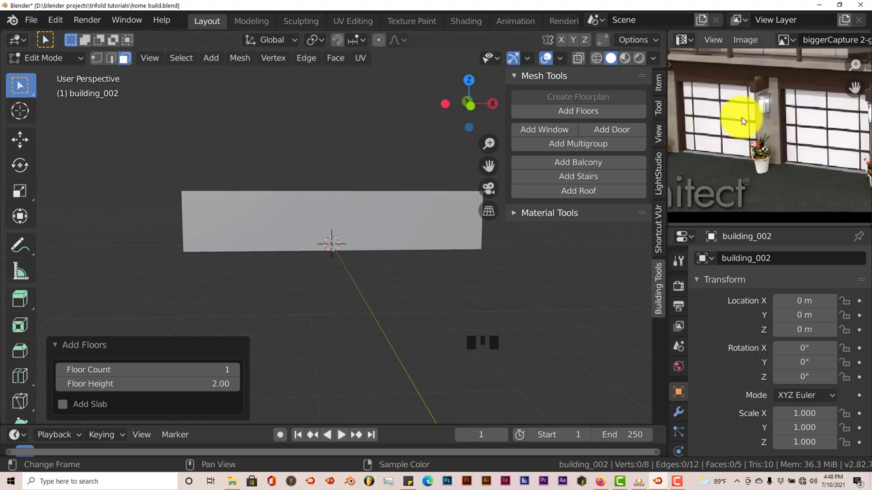
click(184, 388)
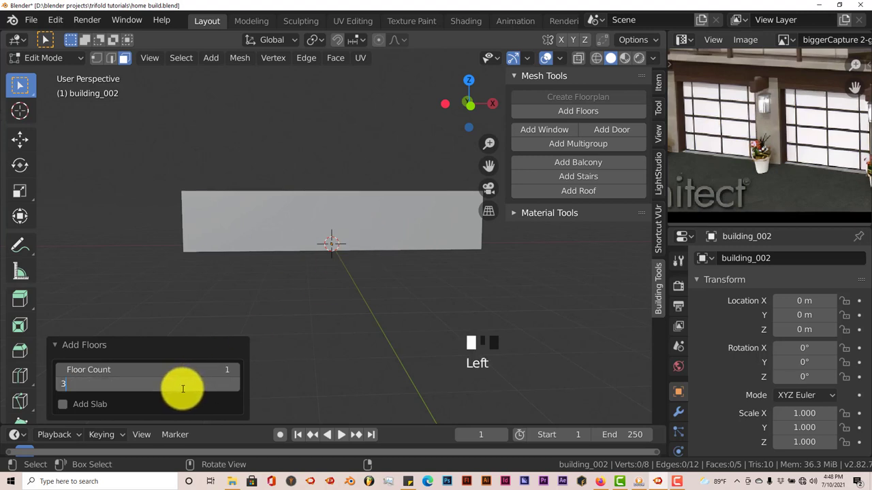
key(Return)
scroll(342, 265, down, 2)
middle_drag(343, 265, 331, 282)
- Examine the garage doors, pillars and overhanging balcony in the reference image and compare them with the garage block
middle_drag(781, 115, 739, 124)
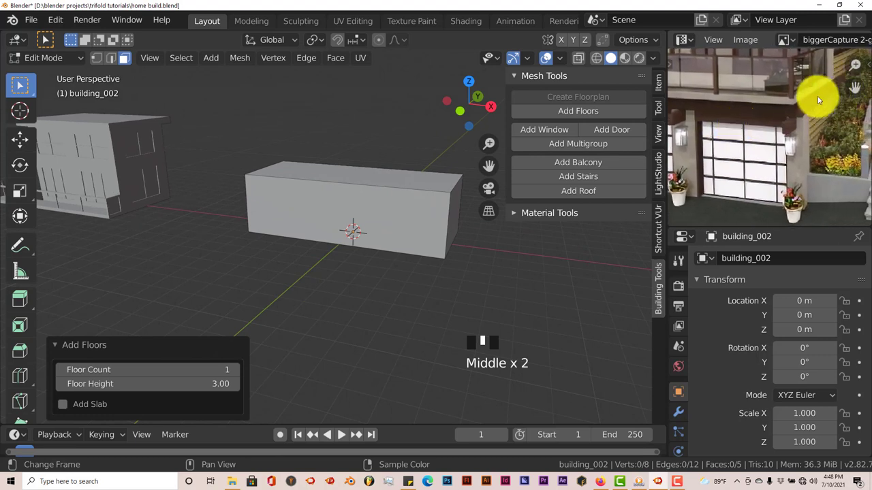
middle_drag(742, 123, 748, 160)
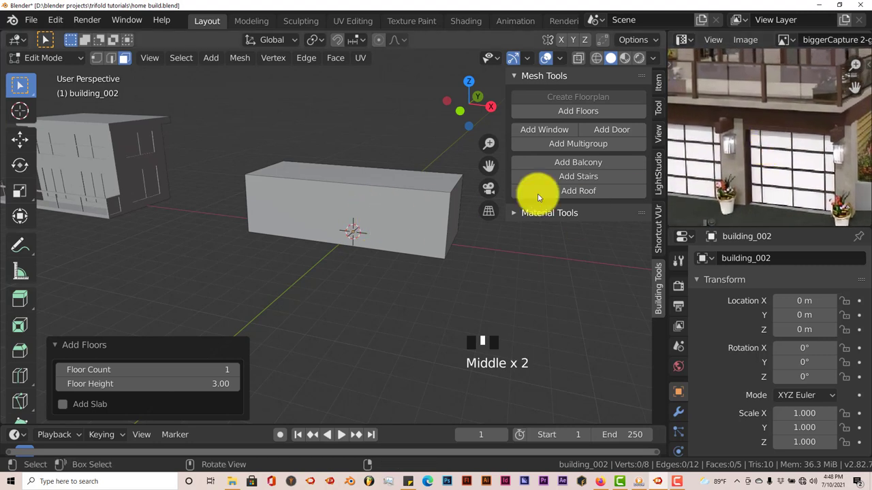
scroll(356, 232, up, 2)
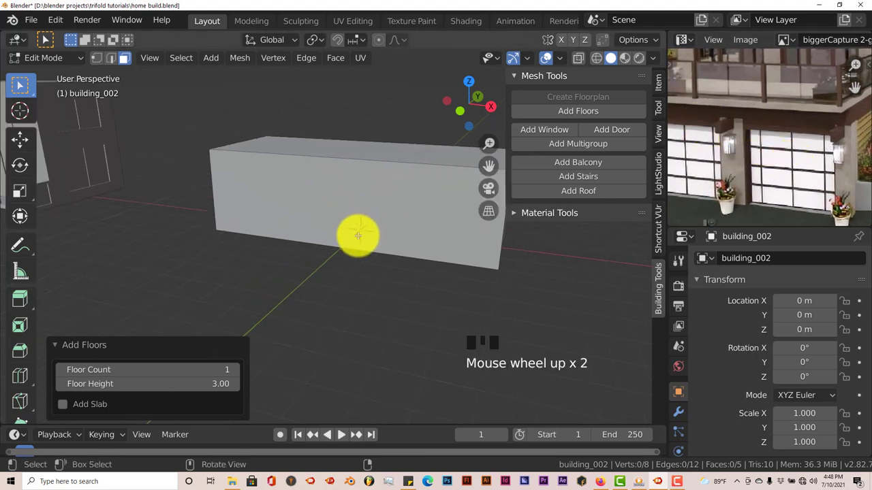
middle_drag(356, 236, 347, 235)
scroll(747, 160, down, 2)
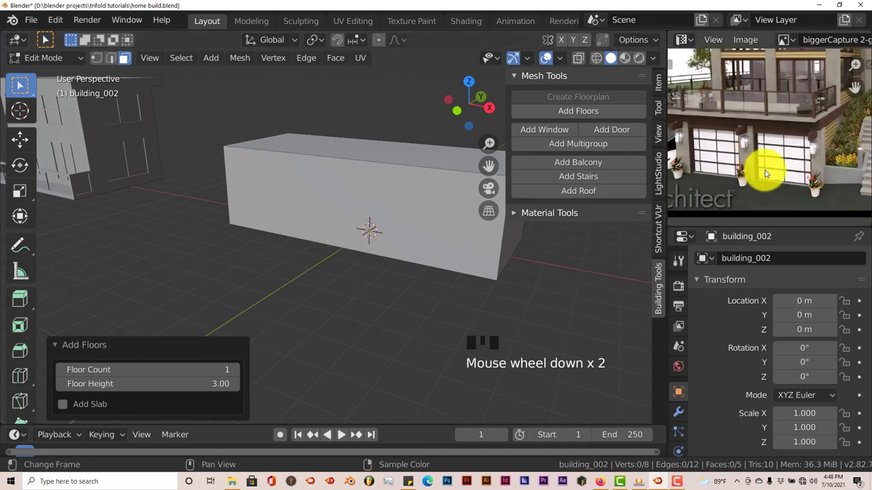
scroll(762, 171, up, 1)
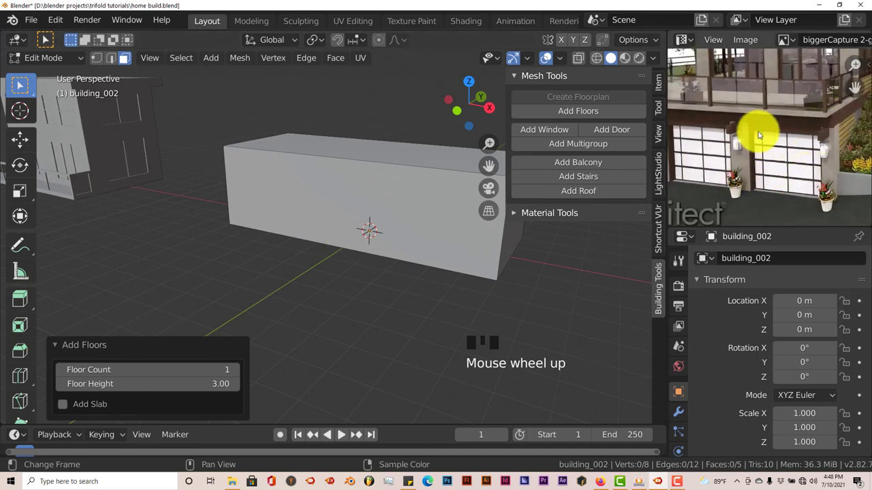
middle_drag(856, 114, 794, 120)
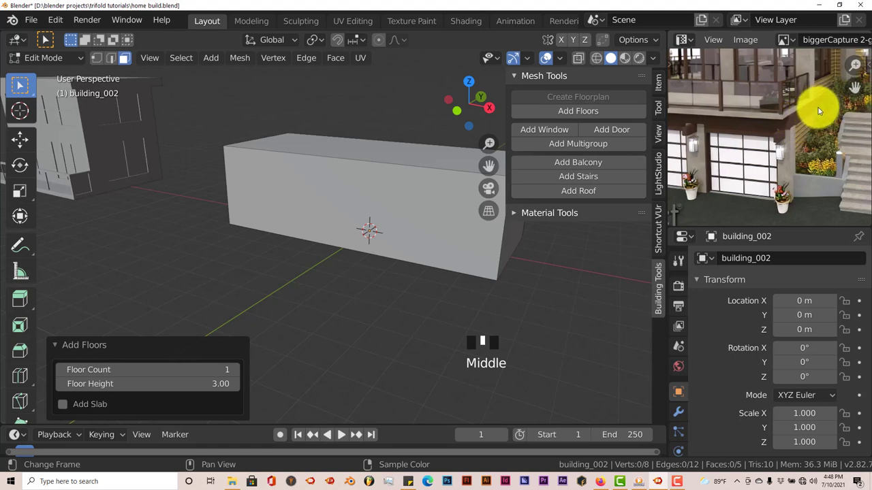
middle_drag(729, 143, 793, 127)
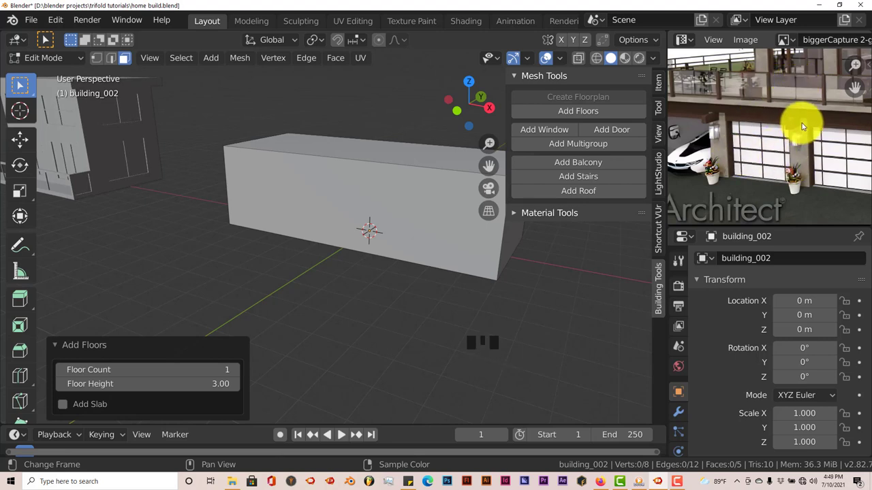
middle_drag(399, 255, 389, 176)
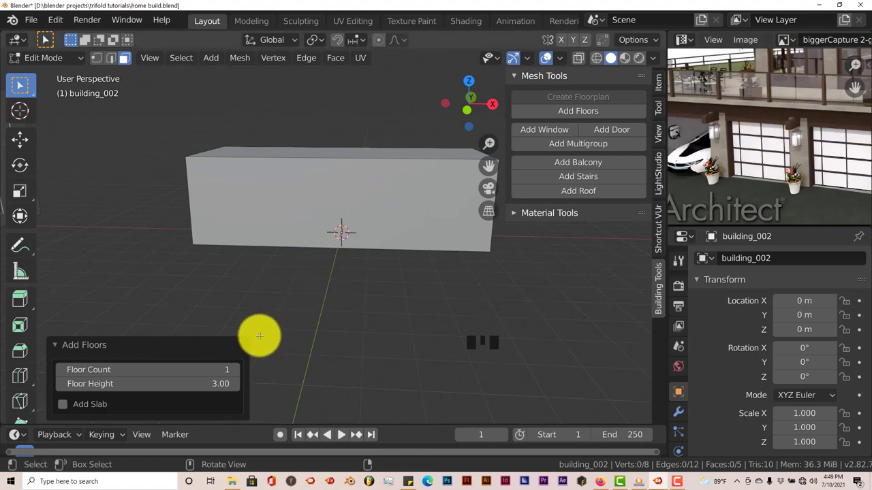
- Add windows to the front wall of the garage block as garage doors, with a count of 3
click(327, 209)
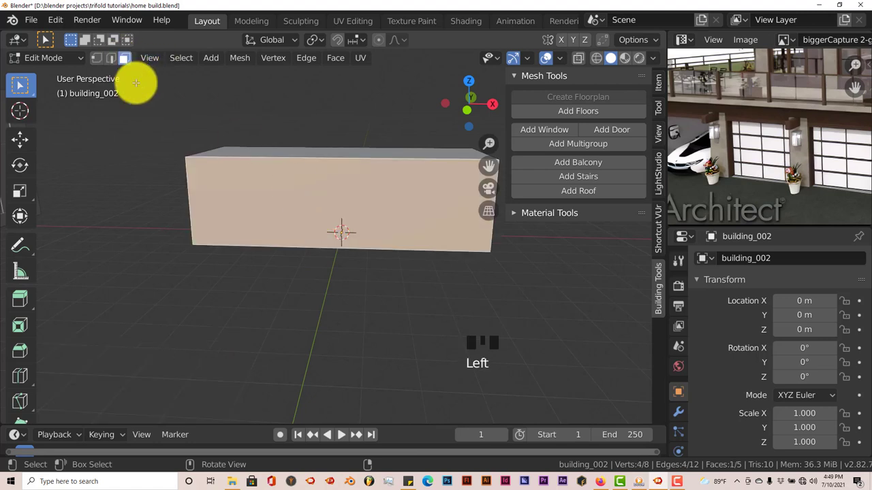
middle_drag(780, 178, 775, 157)
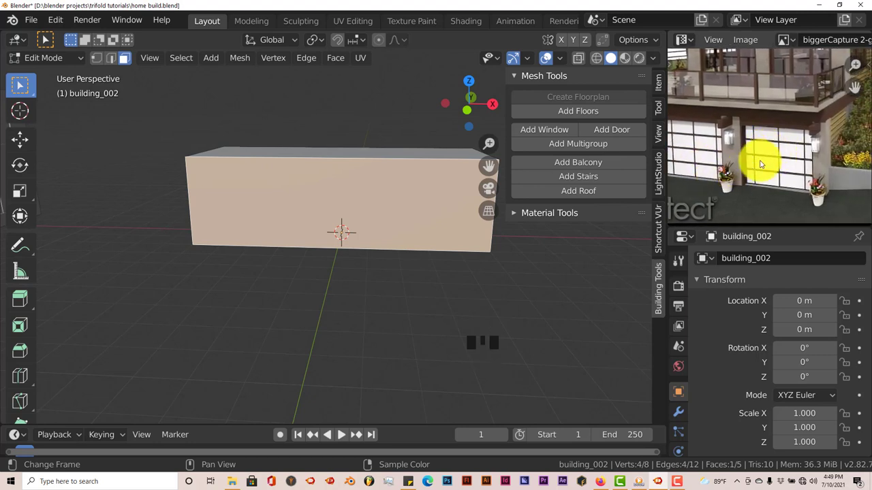
middle_drag(775, 159, 779, 164)
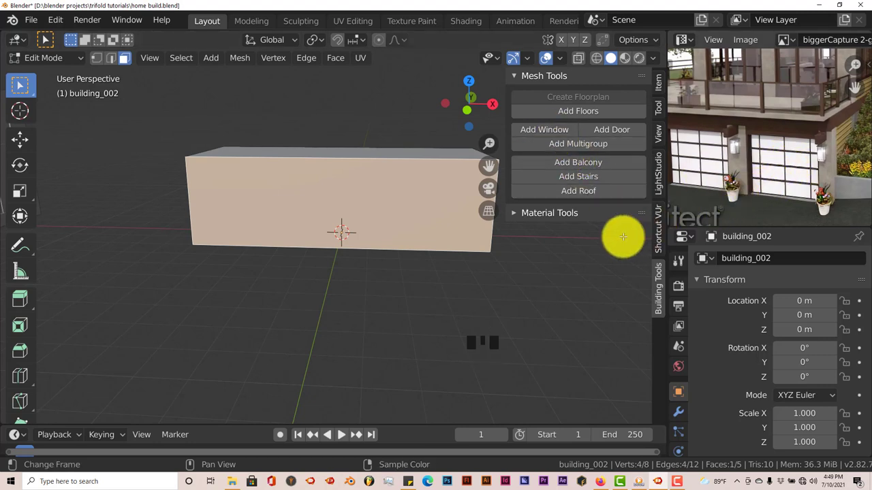
middle_drag(767, 170, 790, 192)
click(548, 129)
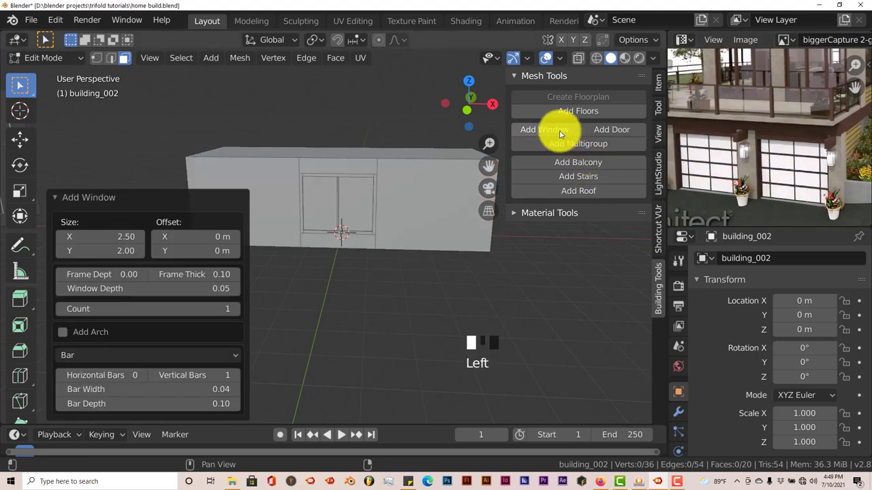
middle_drag(685, 159, 722, 212)
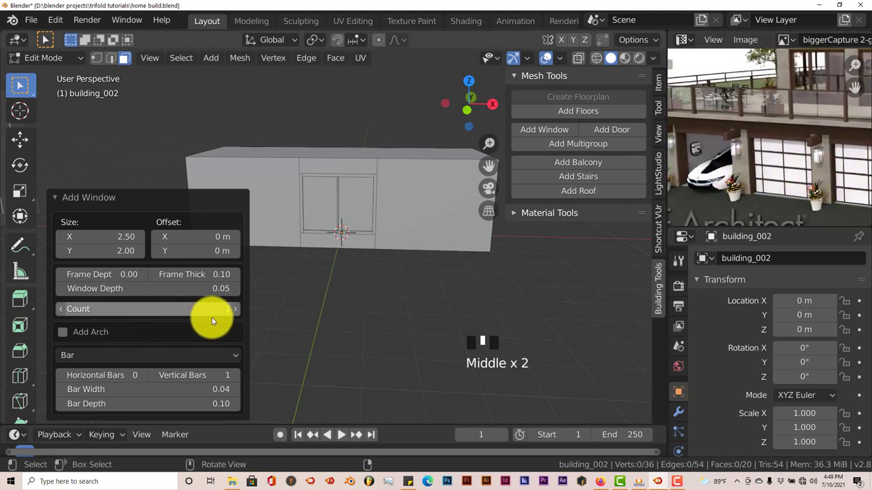
click(235, 310)
click(235, 310)
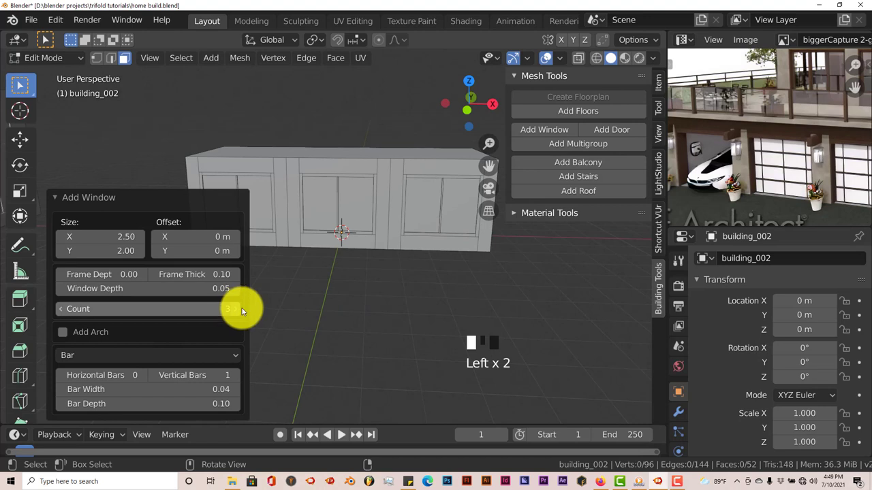
- Lower the three garage door windows with a Y offset of -0.5 m
scroll(348, 279, down, 2)
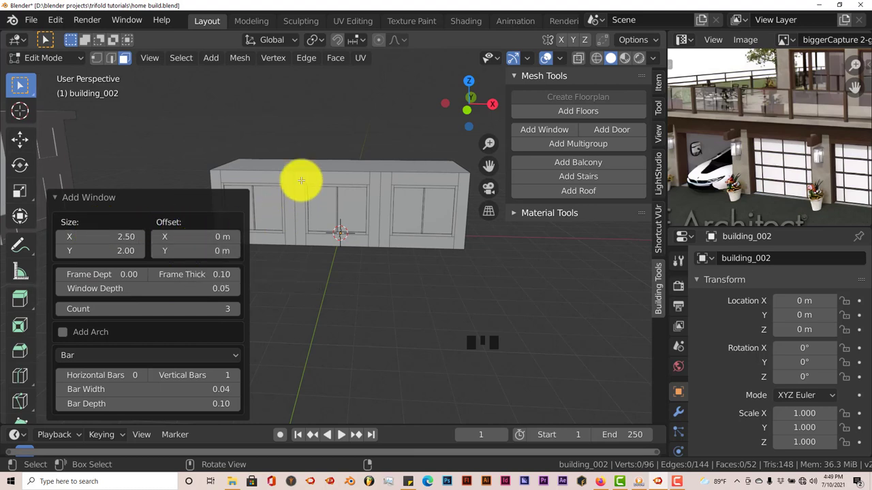
scroll(391, 213, up, 2)
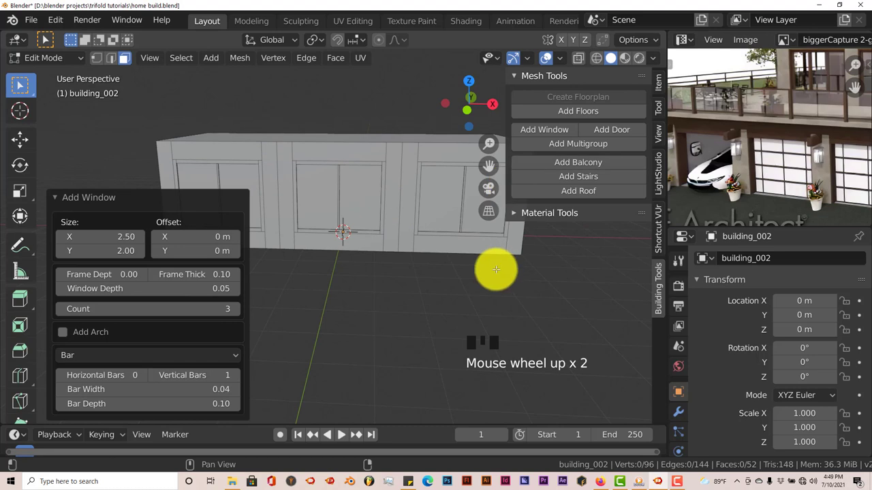
click(208, 251)
drag(206, 253, 182, 255)
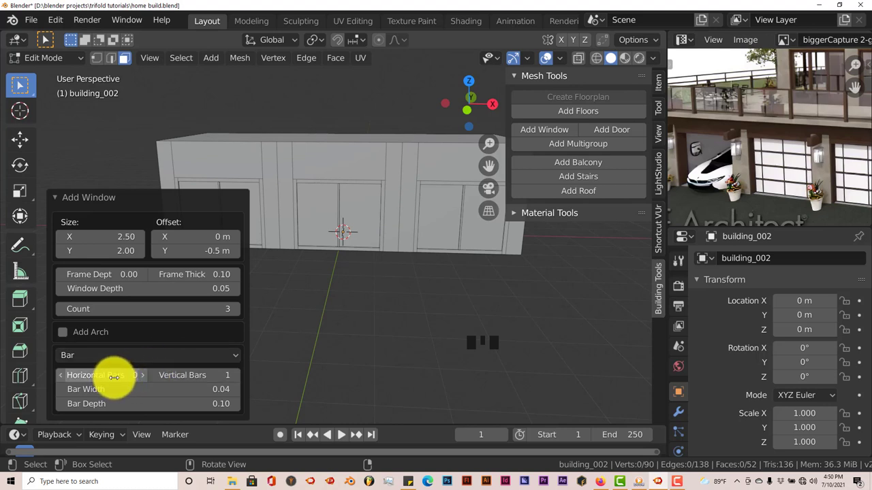
- Set the garage door windows to 3 horizontal and 3 vertical bars, and compare them with the reference image
click(143, 380)
click(144, 379)
click(143, 379)
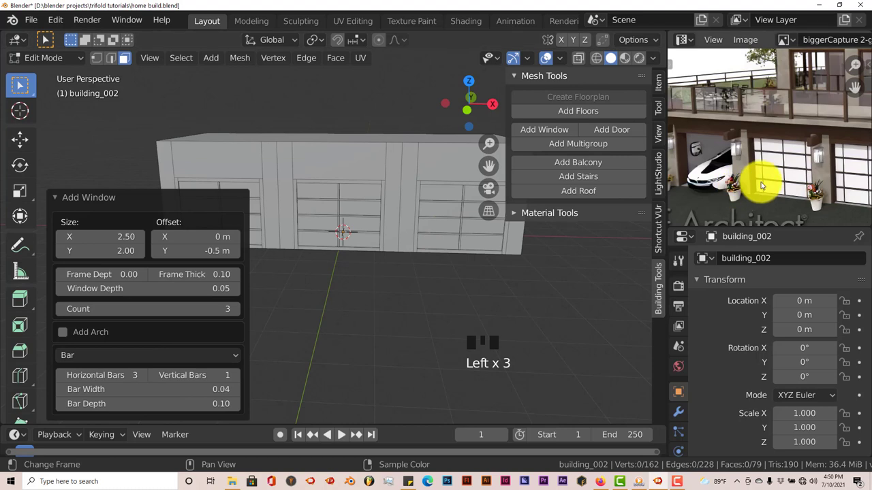
click(235, 375)
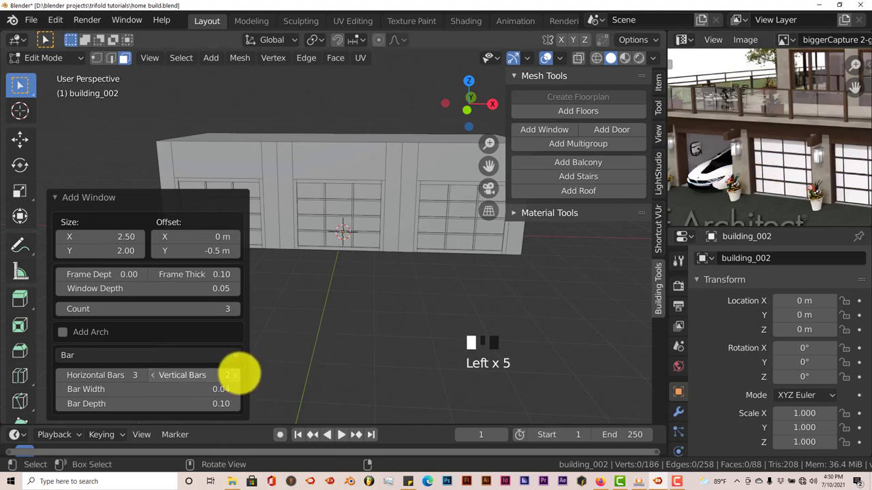
click(235, 374)
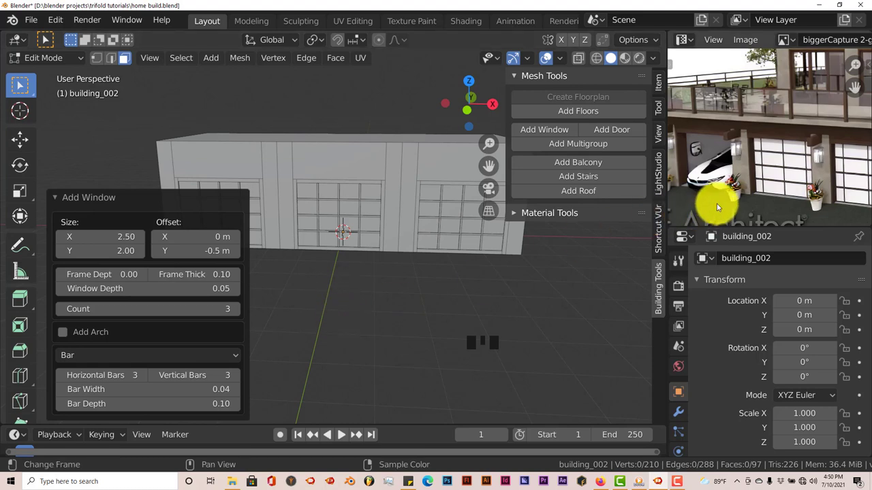
middle_drag(444, 296, 401, 285)
scroll(748, 168, down, 2)
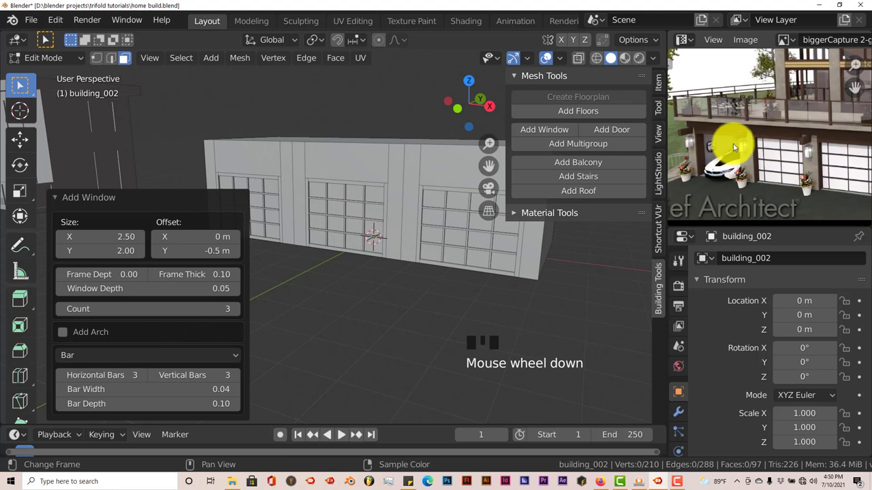
middle_drag(797, 156, 732, 147)
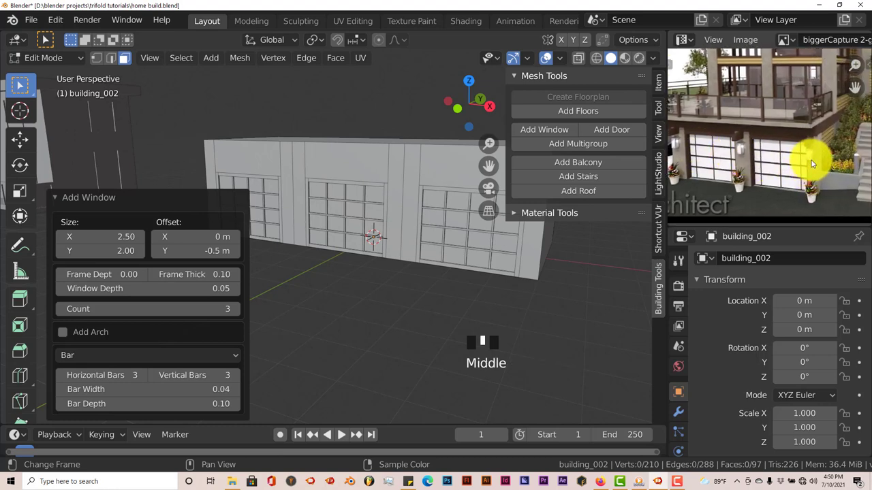
middle_drag(740, 156, 784, 157)
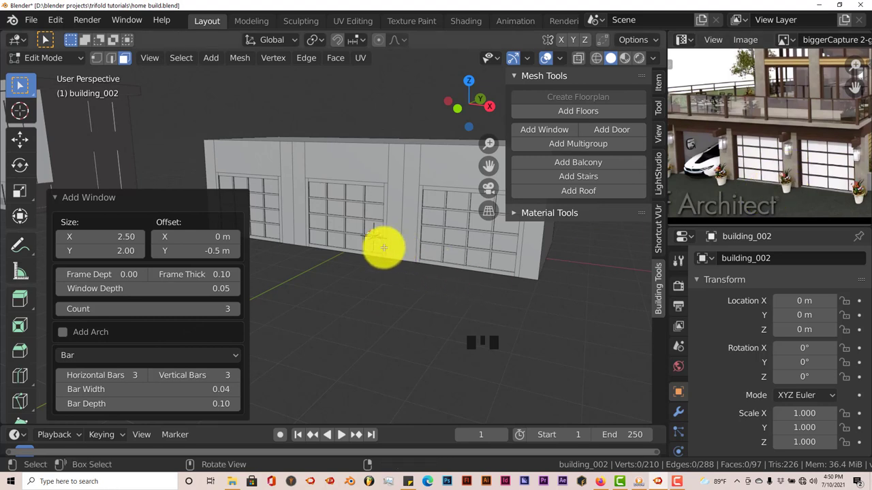
middle_click(763, 171)
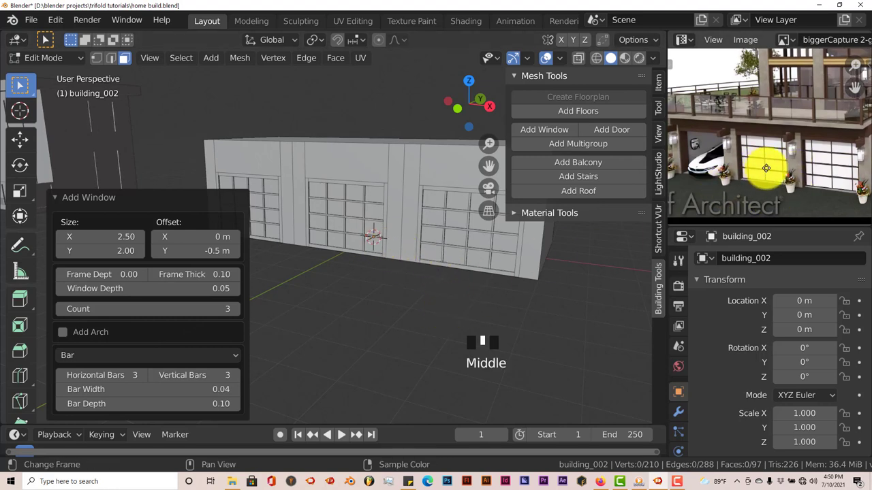
middle_drag(383, 249, 406, 245)
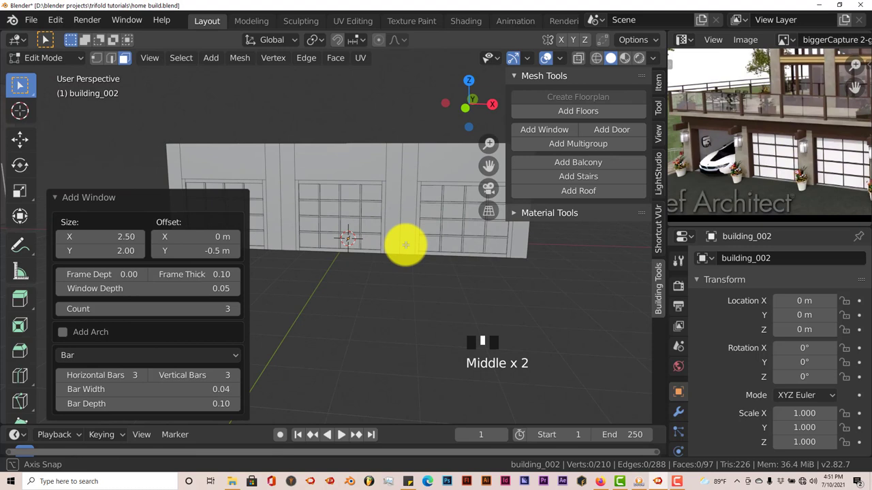
click(100, 252)
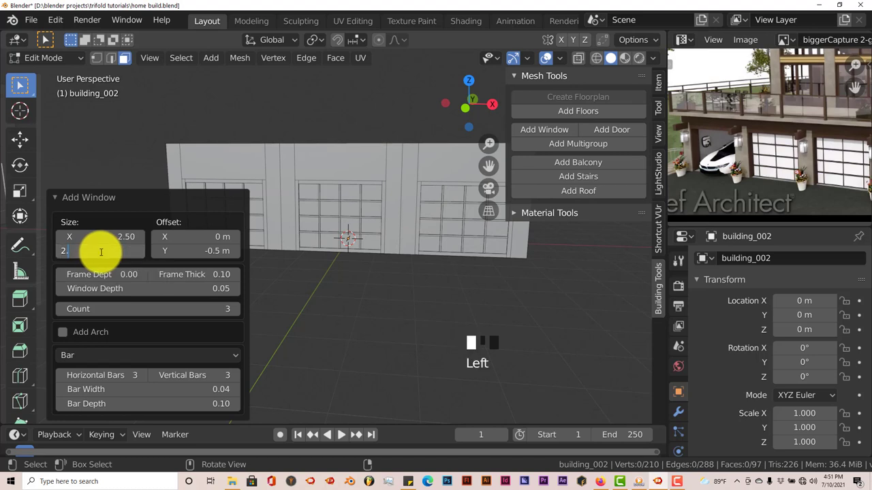
text(2.5)
key(Escape)
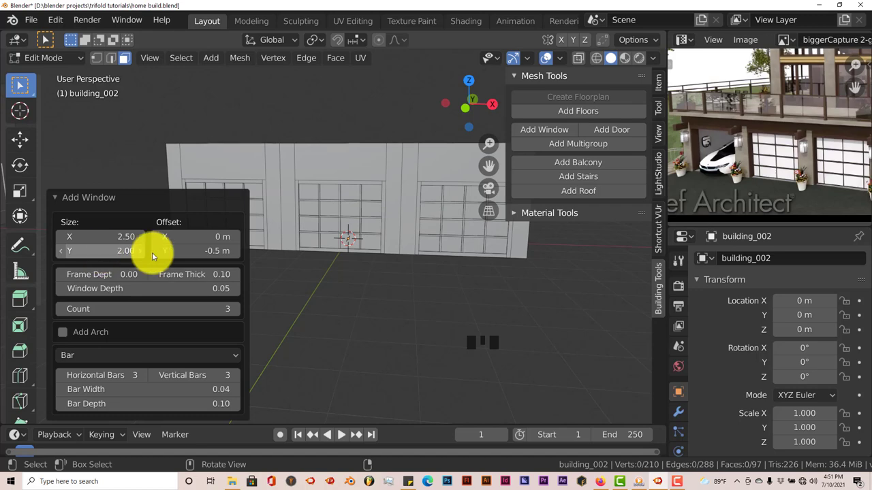
- Return the garage block to Object Mode, hide the sidebar, and save the file
mouse_move(356, 295)
middle_down()
mouse_move(342, 311)
mouse_move(351, 297)
middle_up()
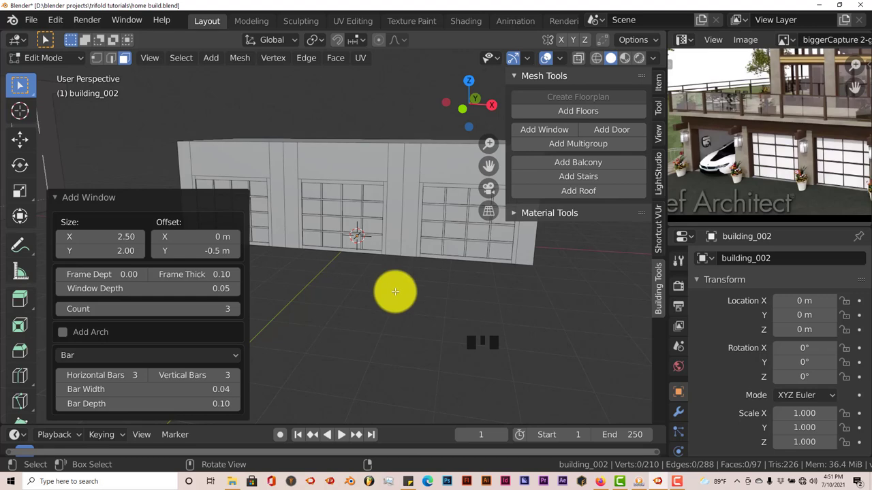
mouse_move(395, 289)
middle_down()
mouse_move(381, 282)
mouse_move(376, 298)
mouse_move(405, 295)
mouse_move(398, 292)
middle_up()
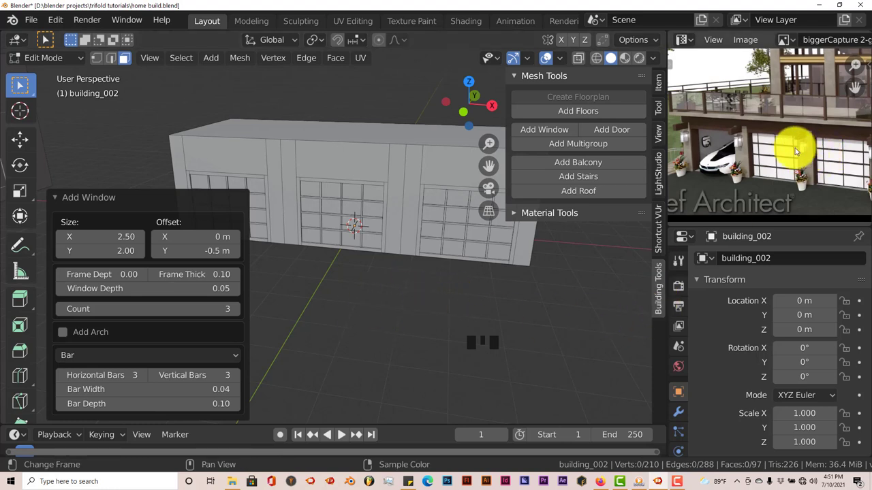
click(58, 202)
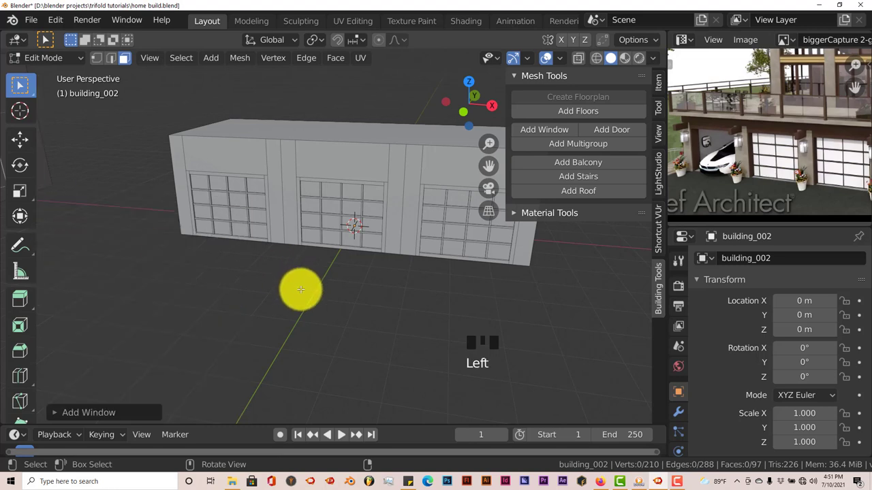
key(Tab)
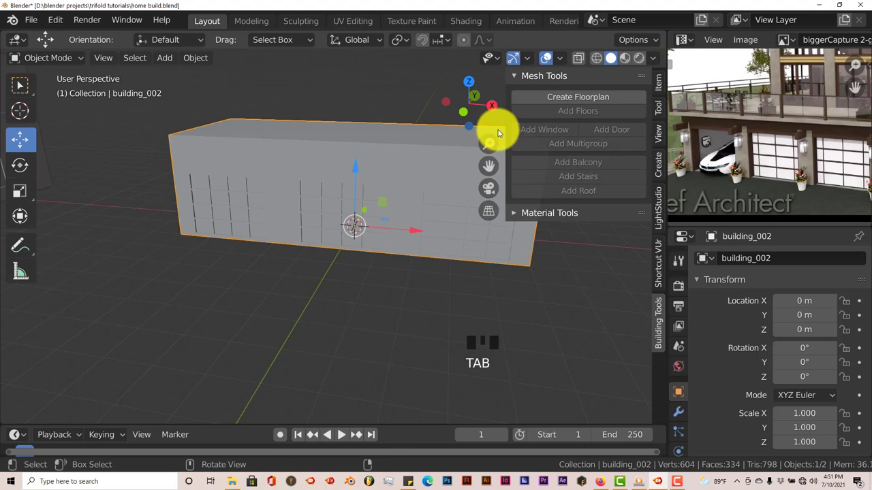
drag(507, 122, 668, 137)
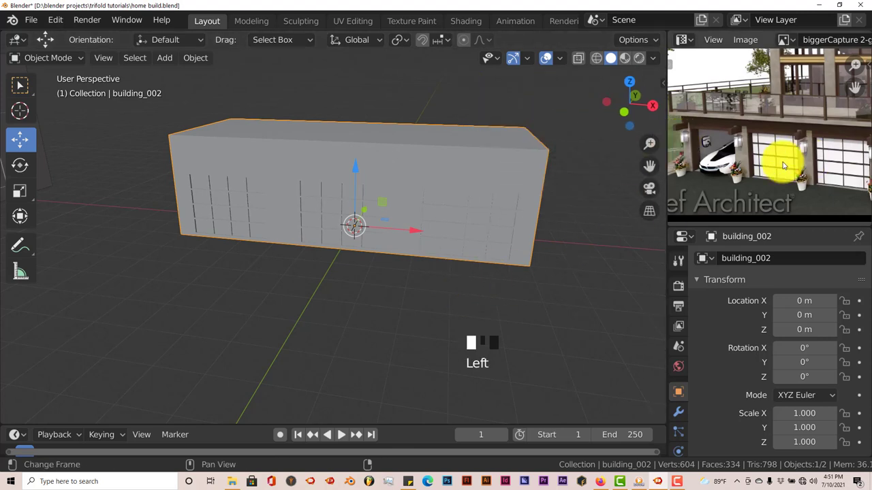
click(30, 19)
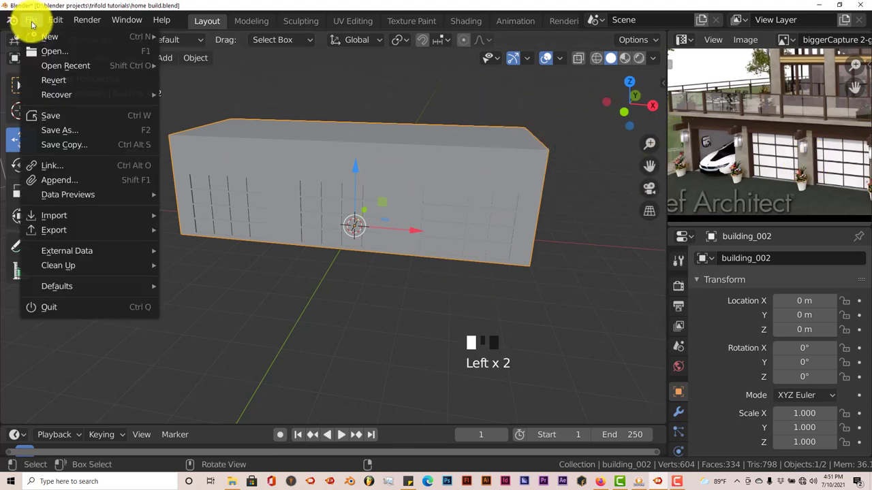
click(52, 124)
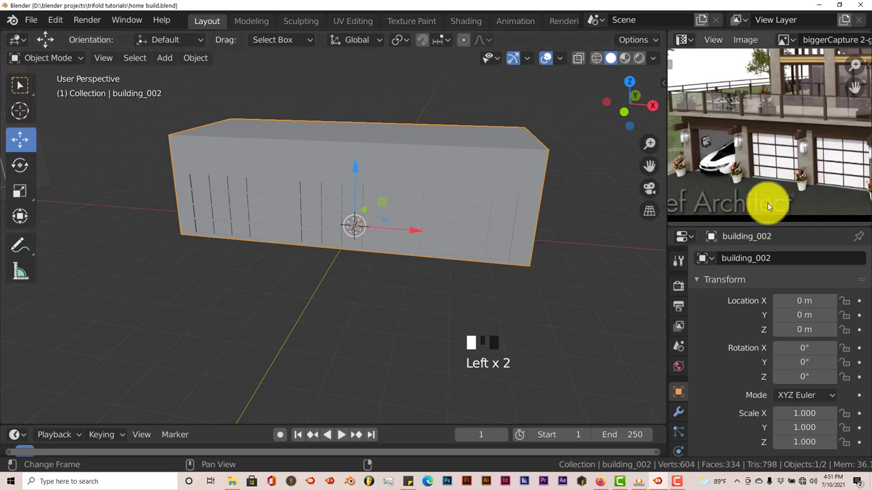
- Lower the top vertices of the garage block in front view with X-ray on, leaving a narrow strip of wall above the garage doors
scroll(765, 168, up, 1)
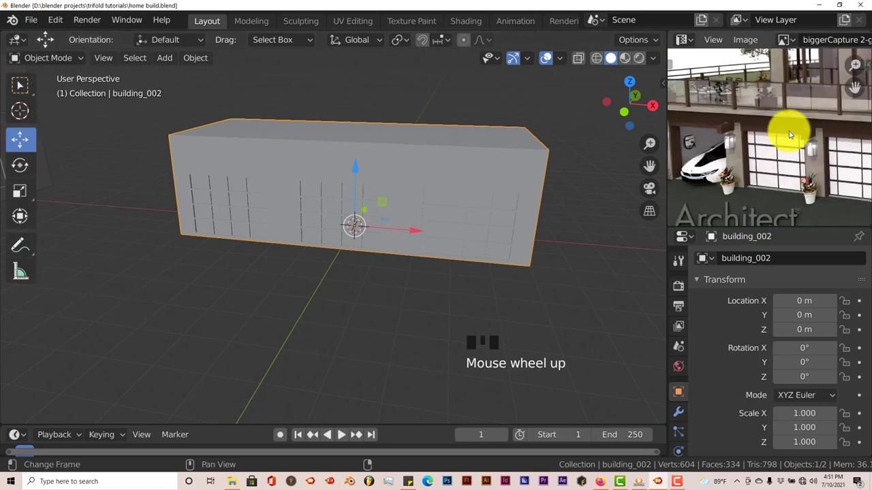
scroll(801, 152, down, 1)
middle_drag(791, 161, 746, 156)
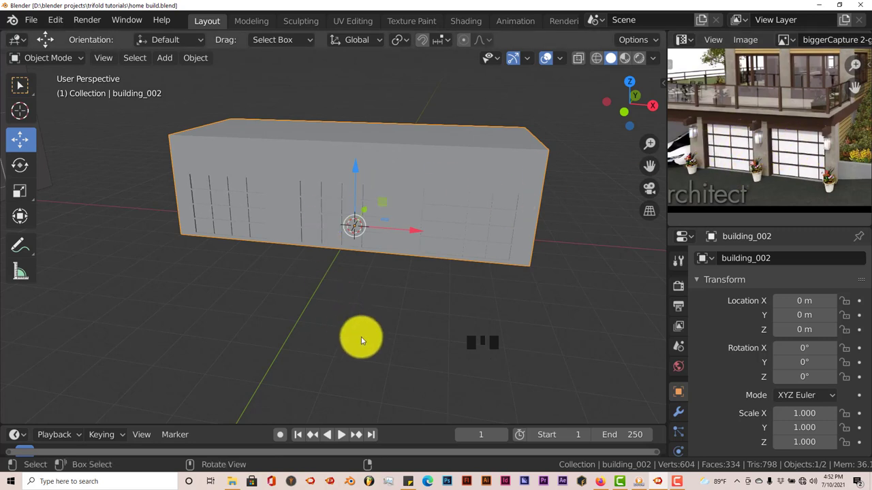
key(Tab)
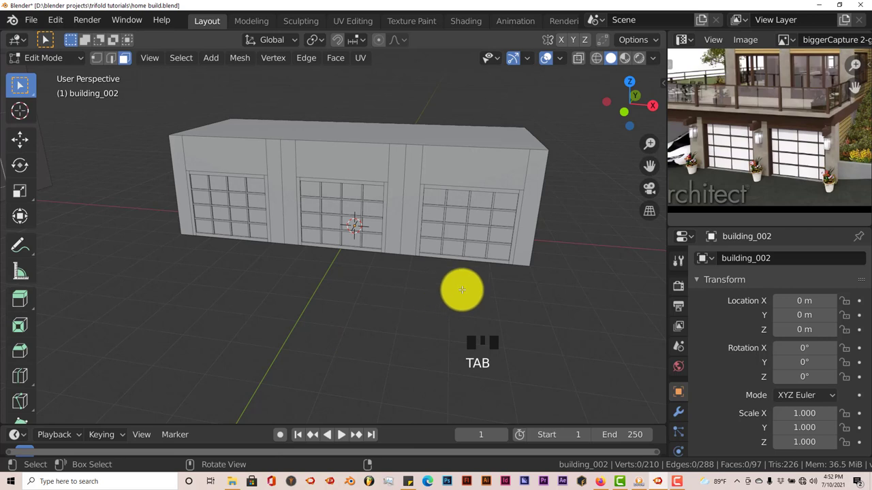
click(97, 58)
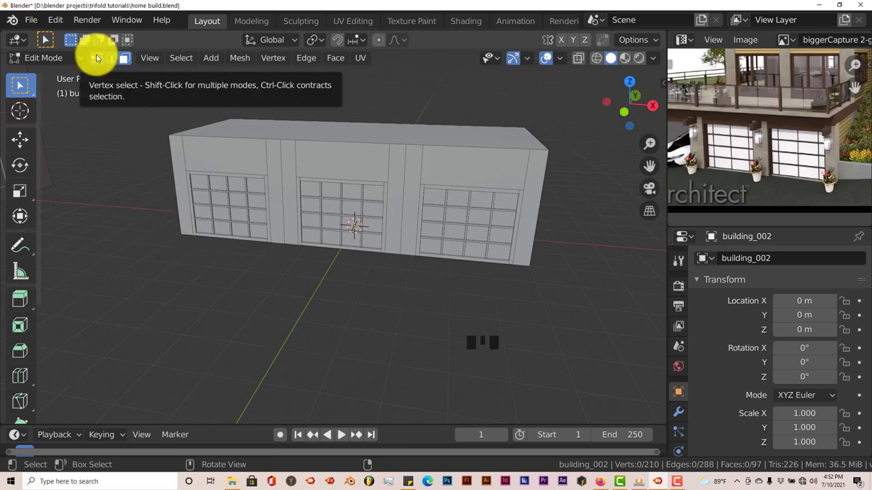
click(578, 58)
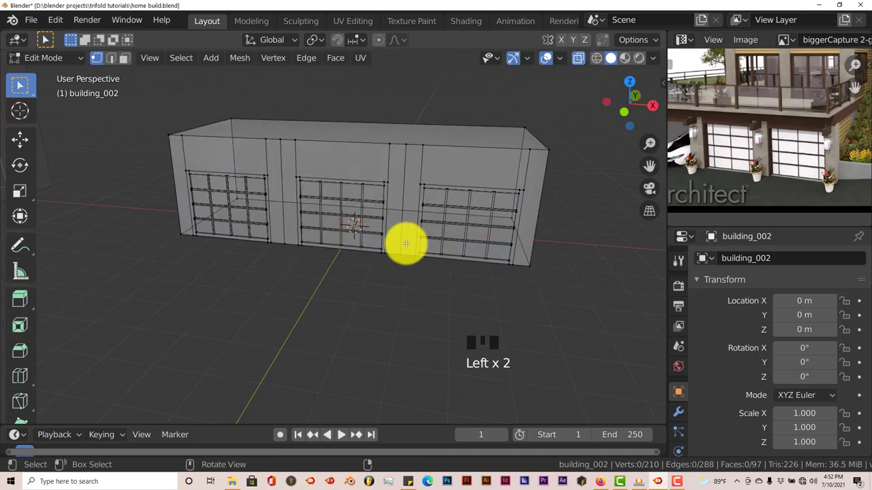
key(KP_1)
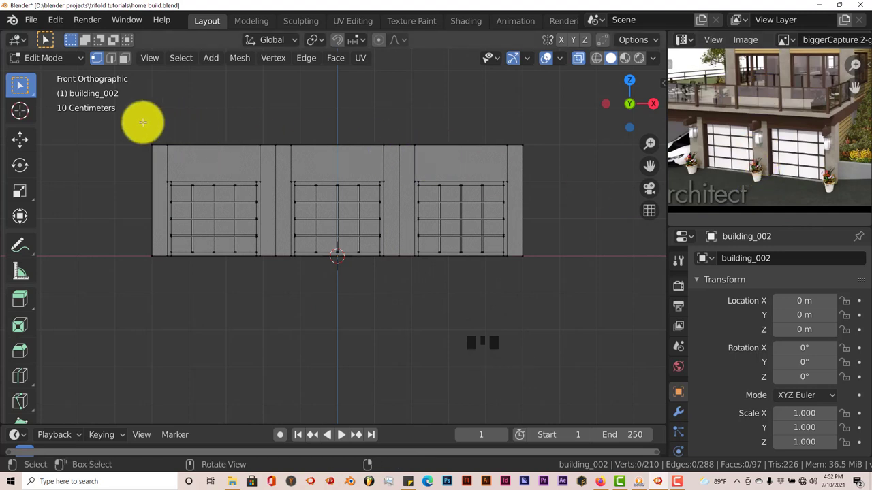
key(b)
drag(132, 121, 542, 173)
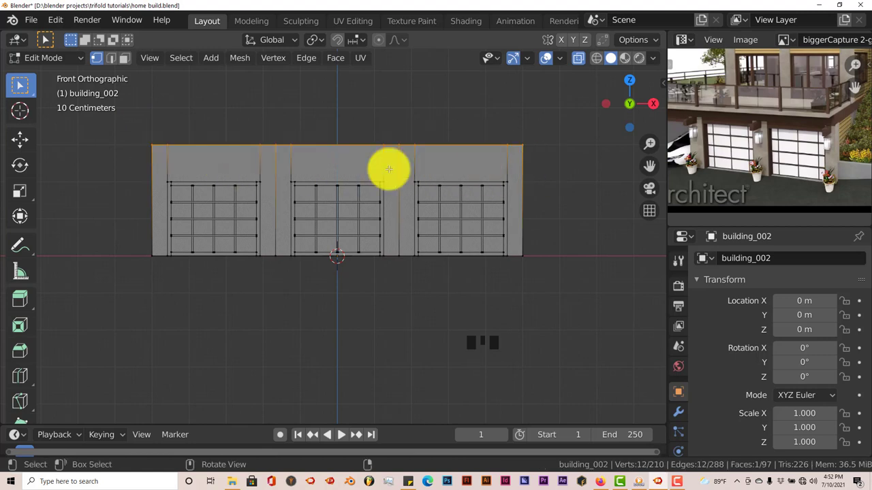
click(21, 140)
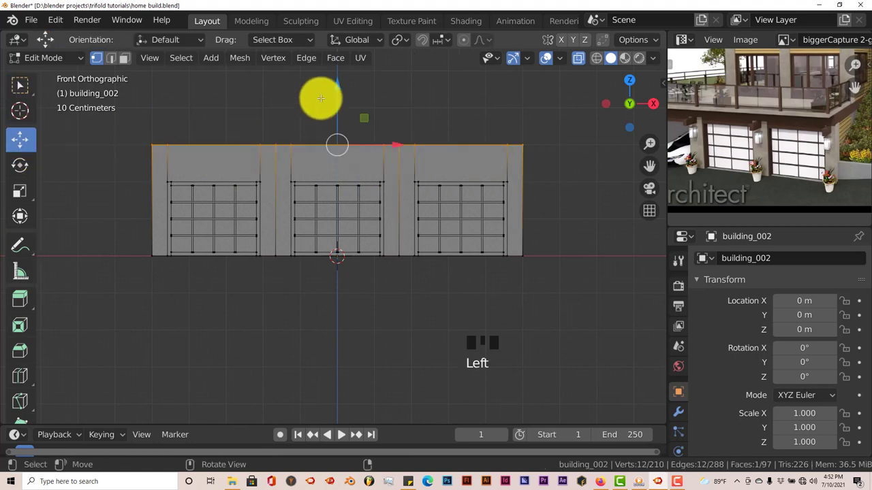
drag(336, 84, 333, 103)
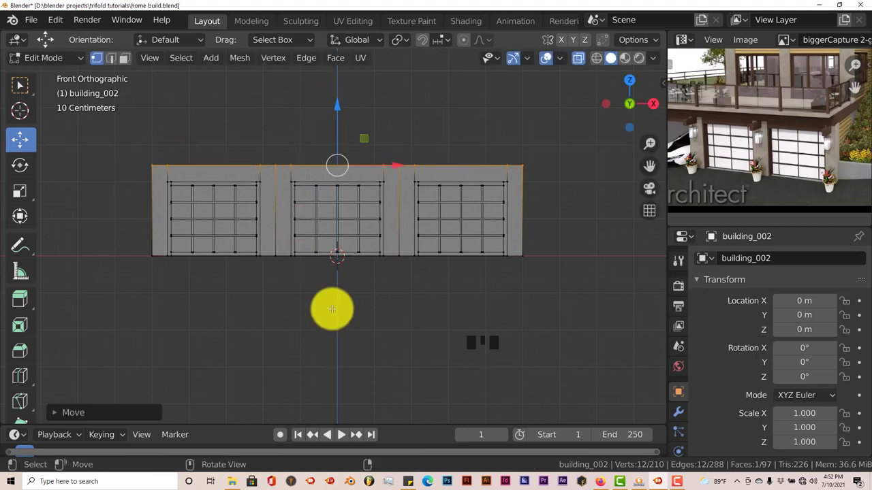
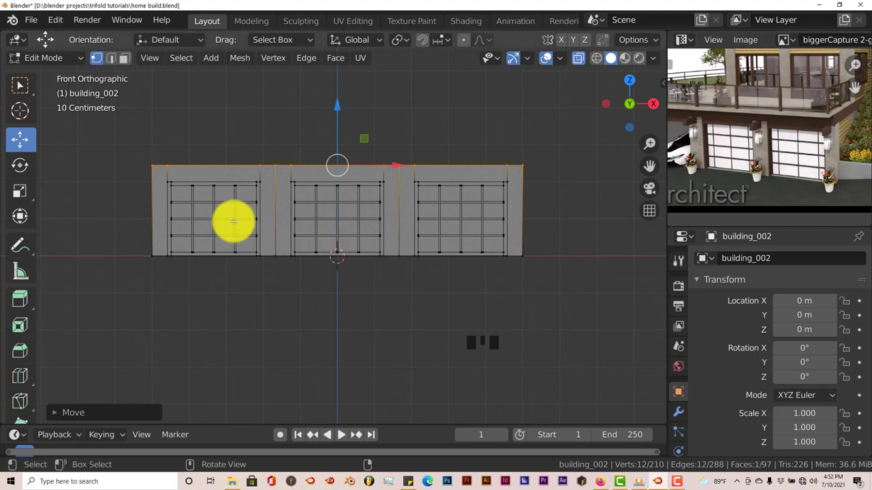
- Switch to face selection with X-ray off and frame the rightmost garage door up close in front view
click(125, 59)
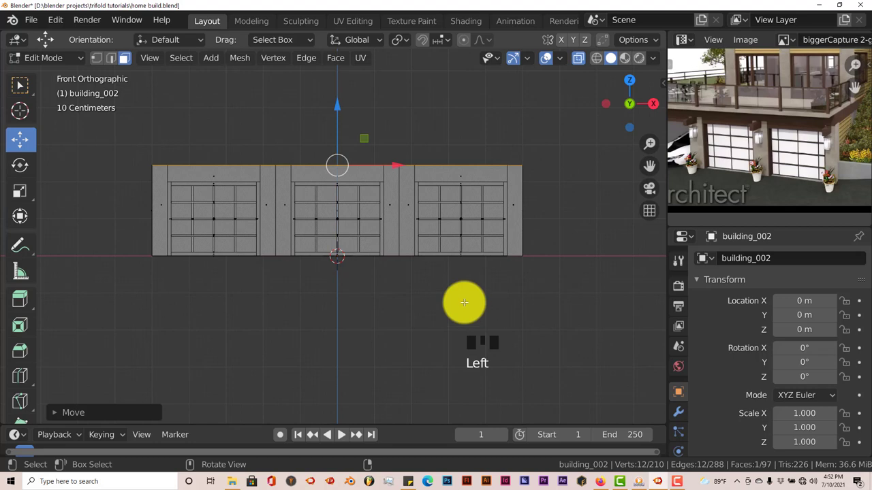
scroll(464, 302, up, 2)
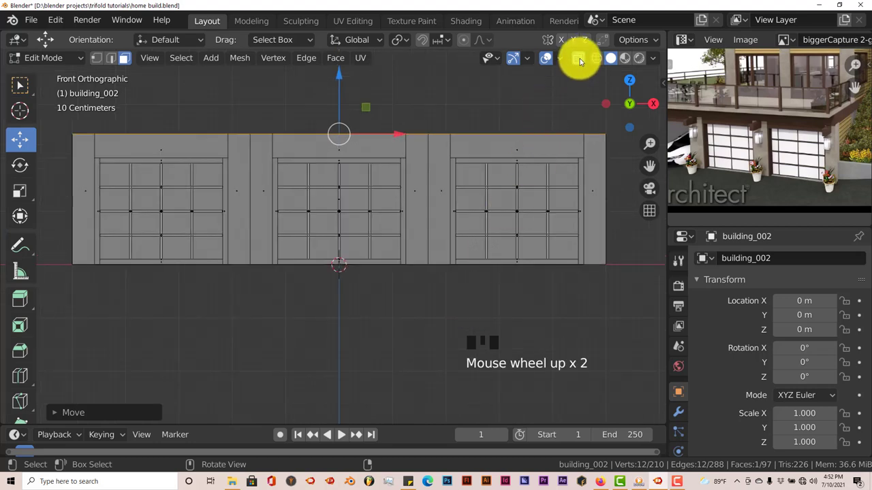
click(578, 59)
scroll(497, 306, up, 1)
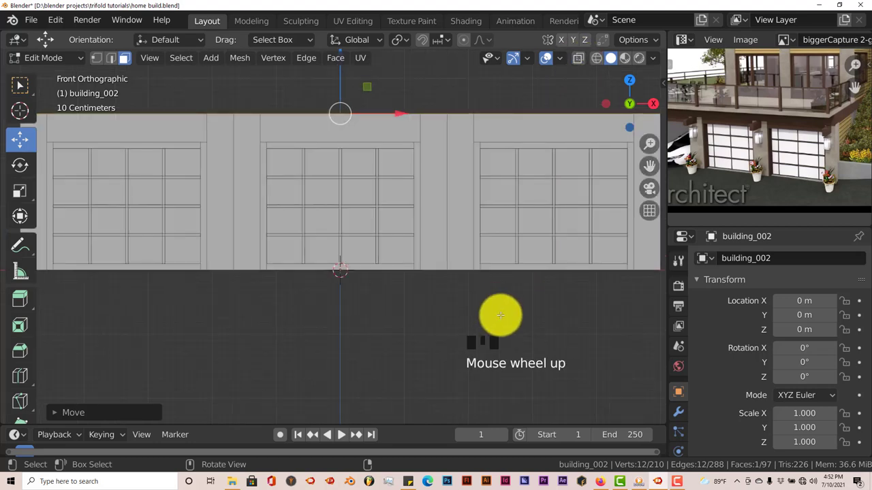
drag(649, 165, 533, 163)
drag(649, 165, 634, 170)
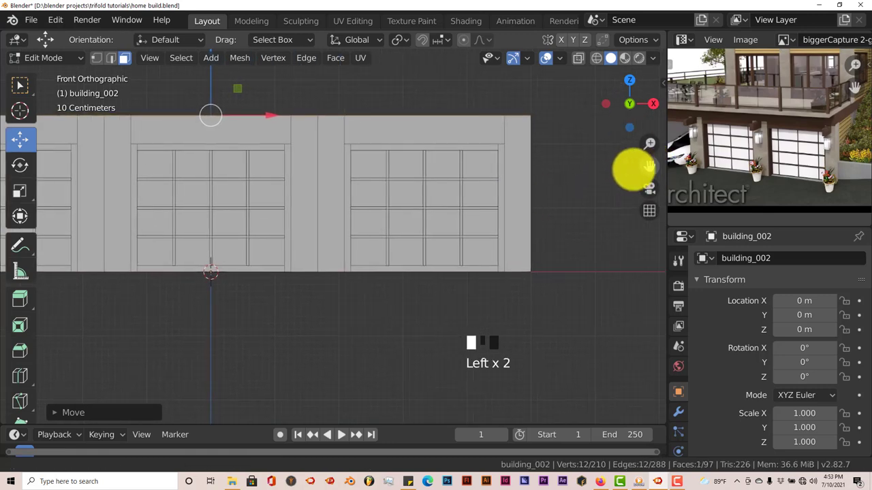
scroll(412, 221, up, 1)
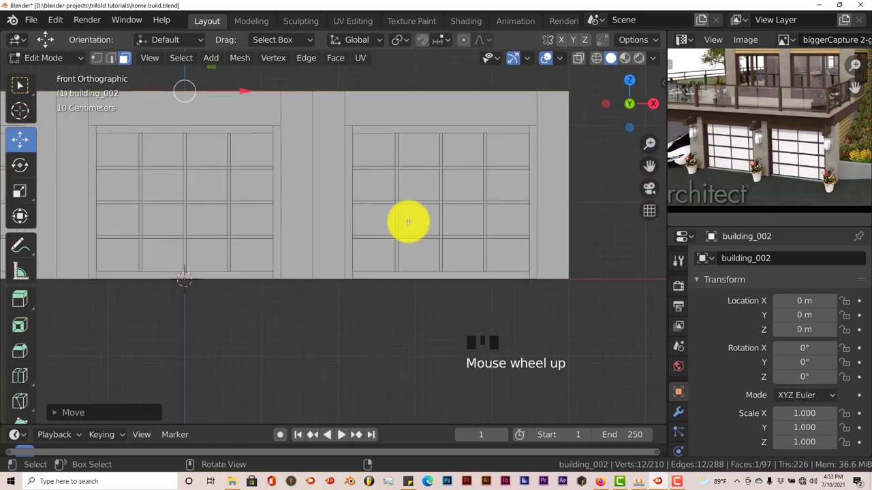
- Try to select the two outer vertical bars of the rightmost garage door together with their linked geometry
shift+click(395, 184)
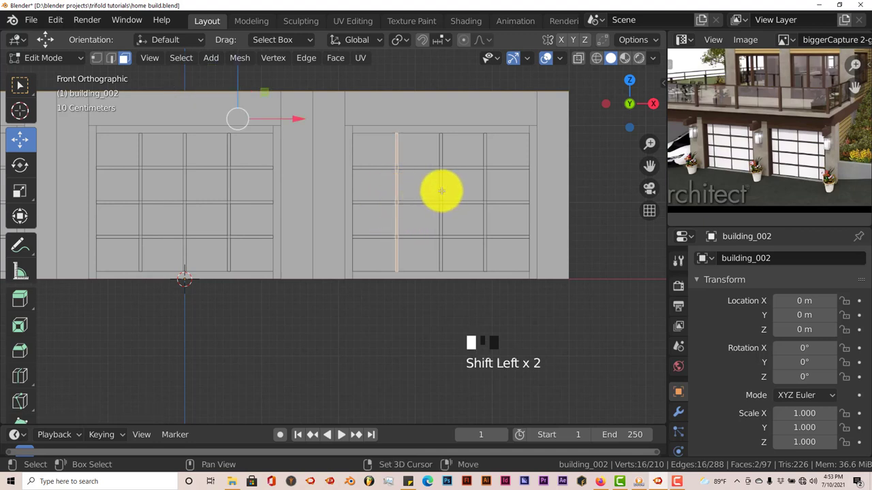
shift+click(442, 192)
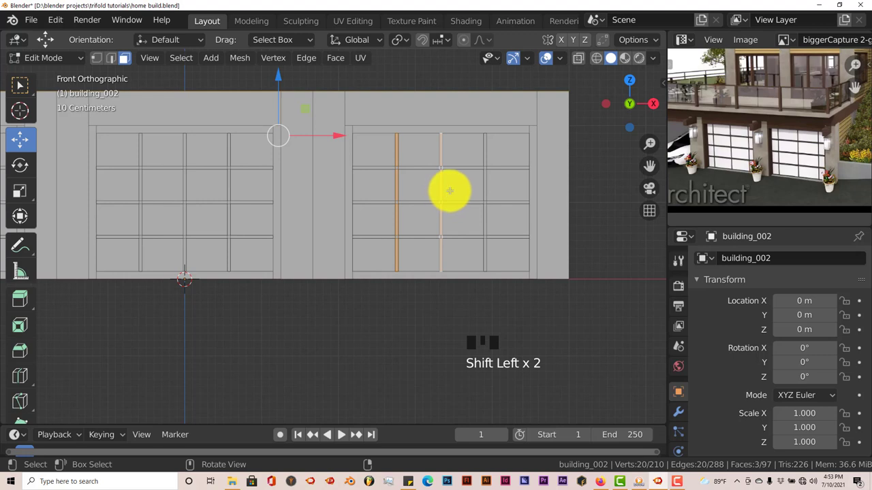
key(ctrl+z)
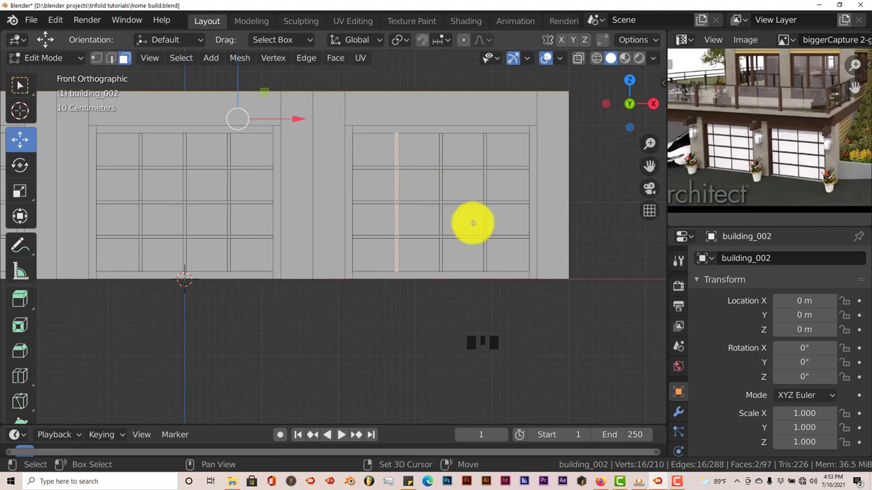
shift+click(483, 189)
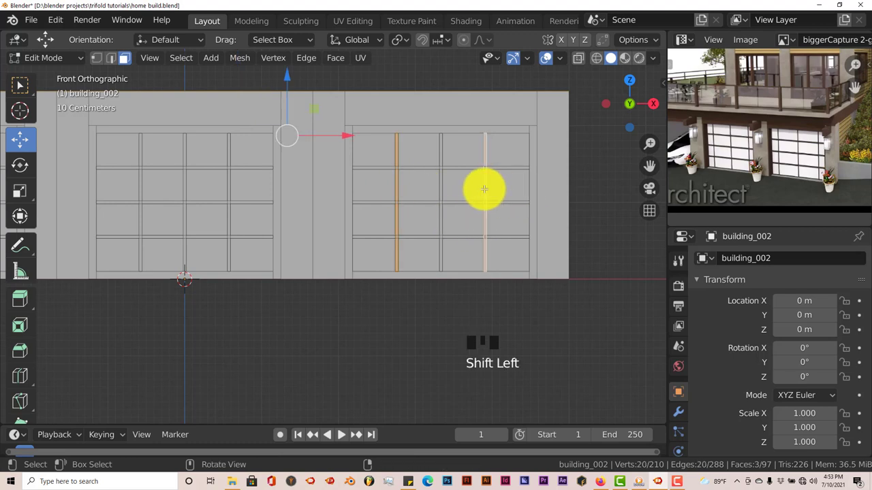
key(ctrl+l)
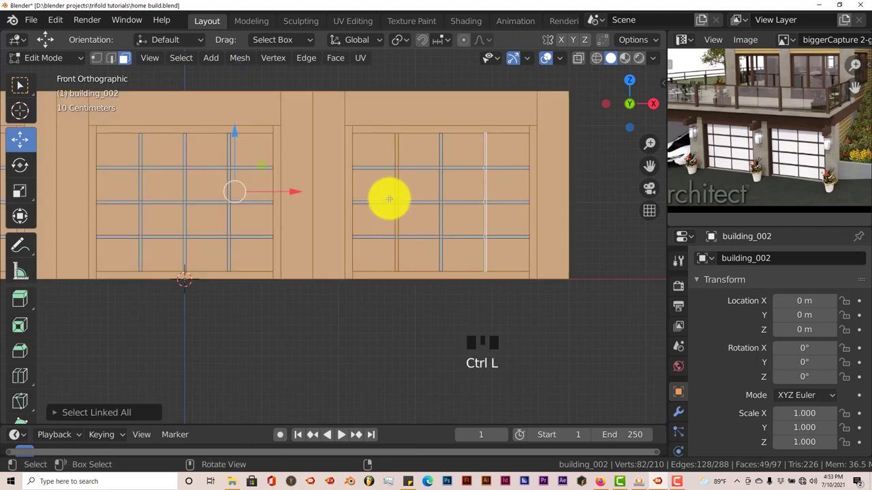
scroll(389, 197, up, 1)
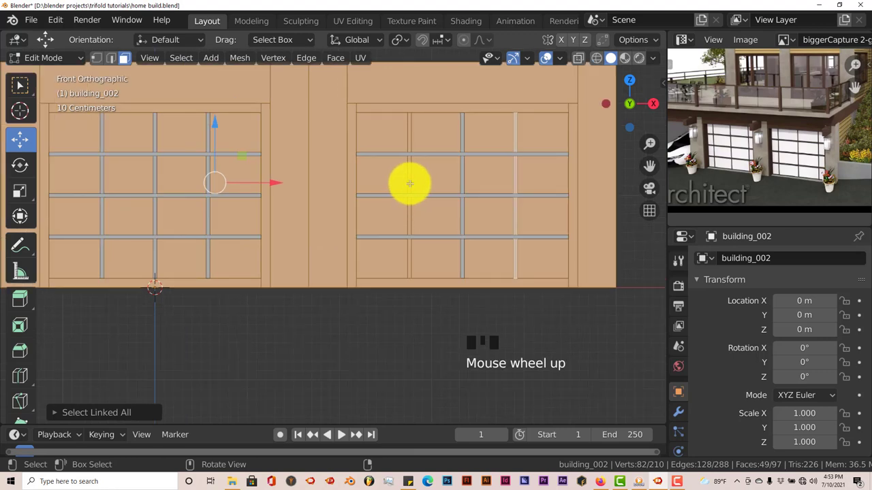
- Move the two outer vertical bars of the rightmost garage door outward along X, each with its linked geometry, to widen the central panes
click(410, 182)
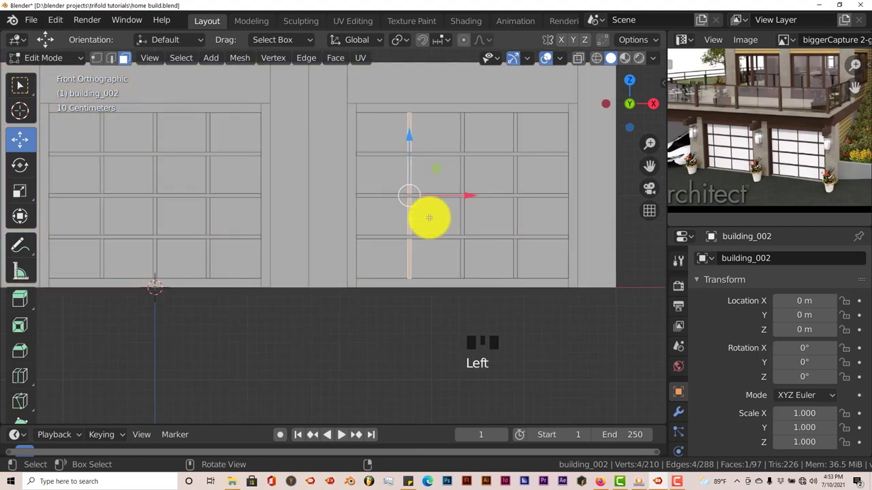
key(ctrl+l)
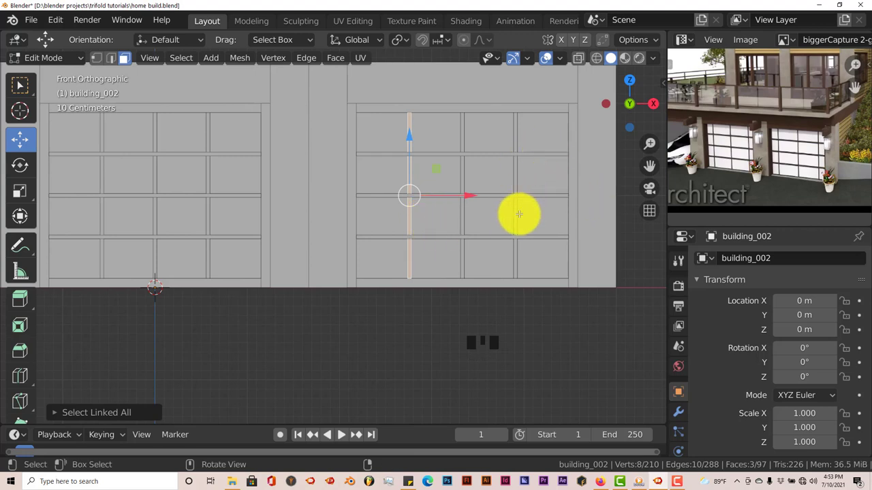
click(515, 174)
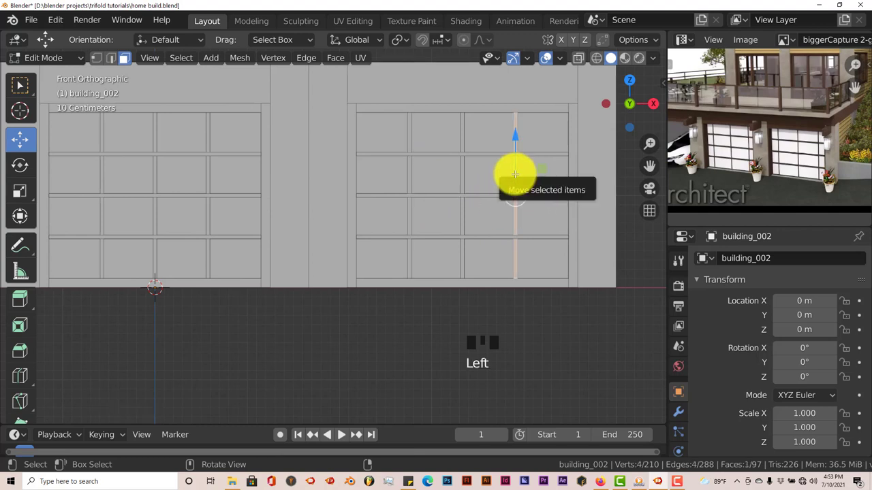
key(ctrl+l)
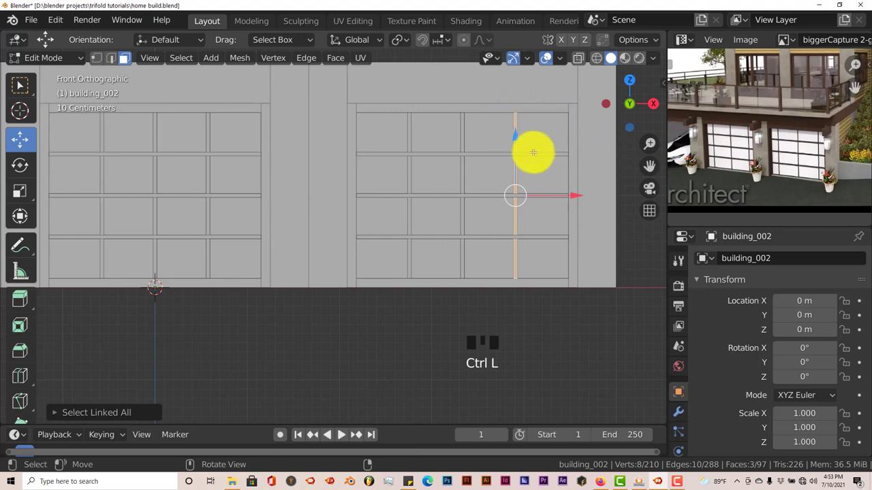
drag(576, 195, 595, 198)
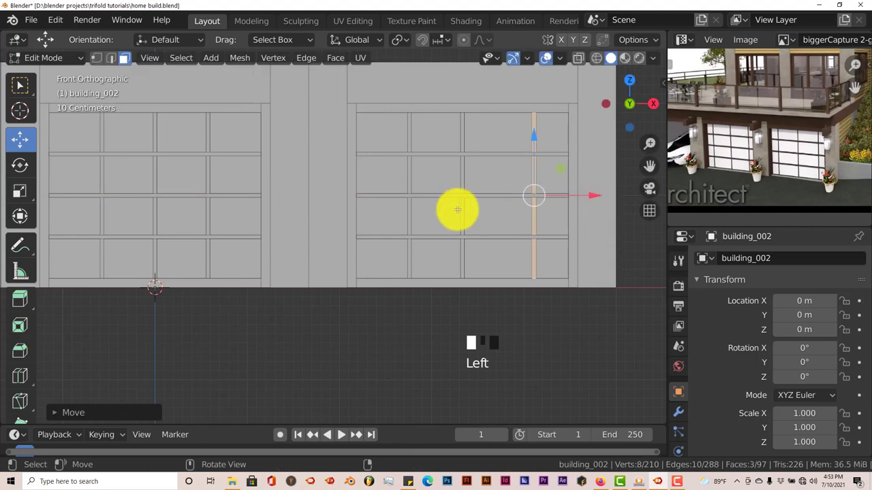
click(409, 181)
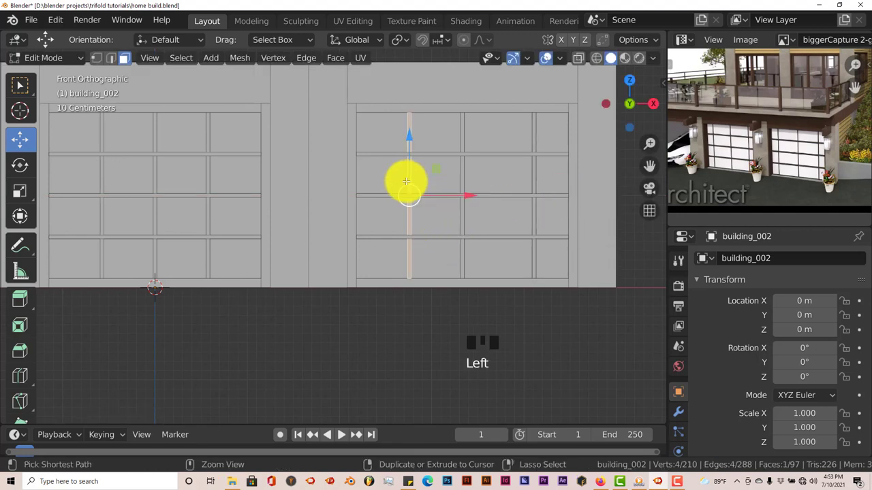
key(ctrl+l)
drag(469, 197, 451, 198)
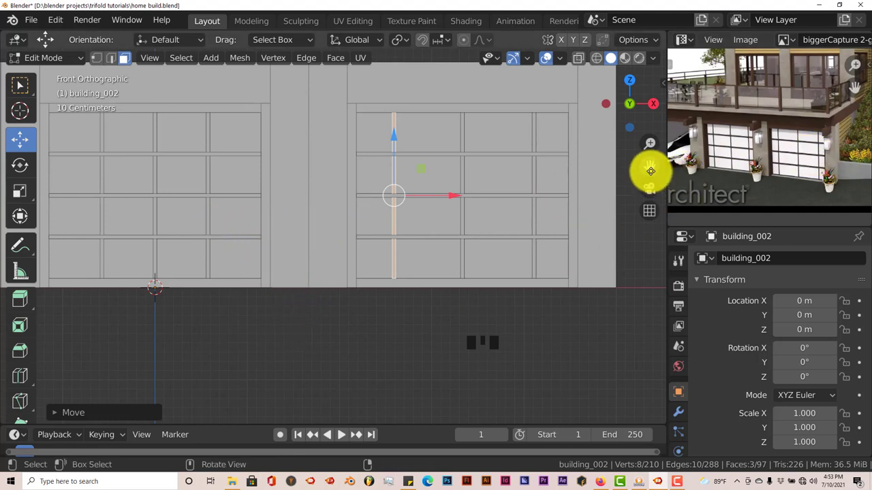
- Move the two outer vertical bars of the middle garage door outward along X, each with its linked geometry
drag(649, 168, 306, 208)
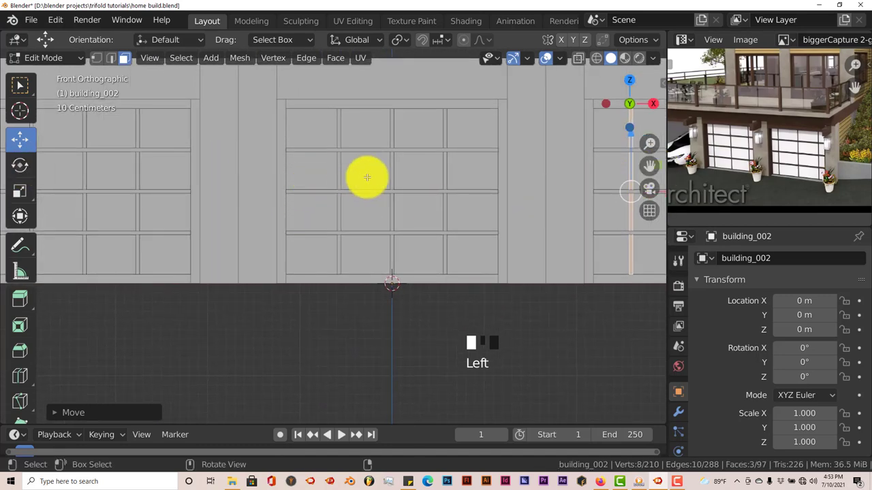
click(444, 172)
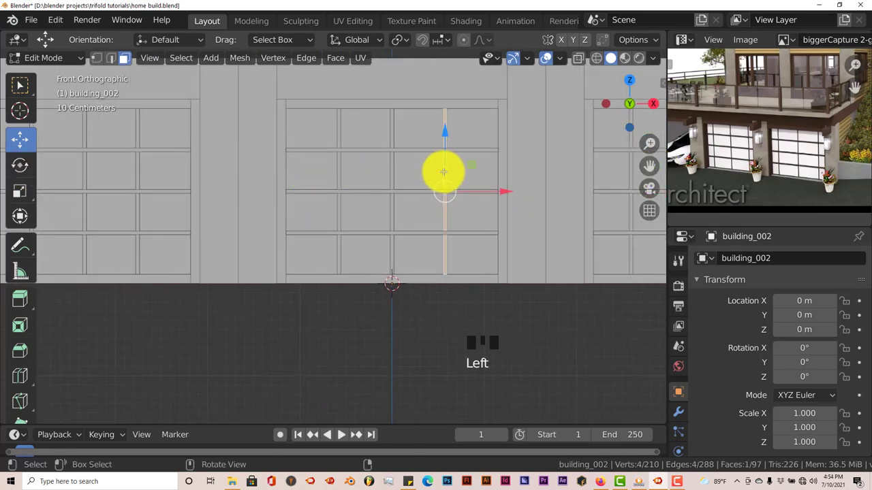
key(ctrl+l)
drag(505, 191, 516, 190)
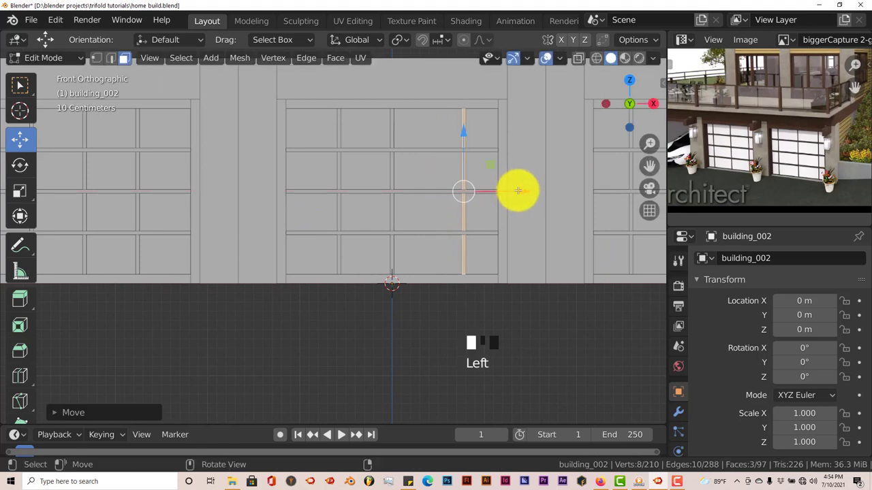
click(339, 175)
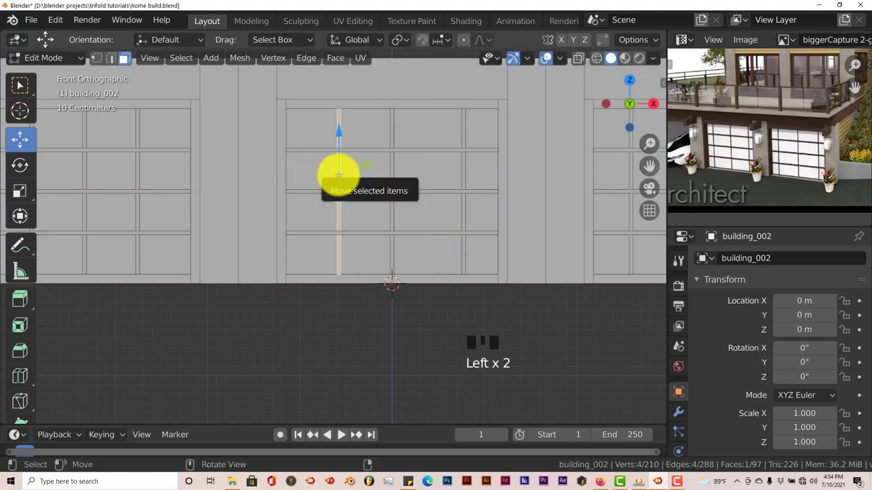
key(ctrl+l)
drag(398, 191, 377, 192)
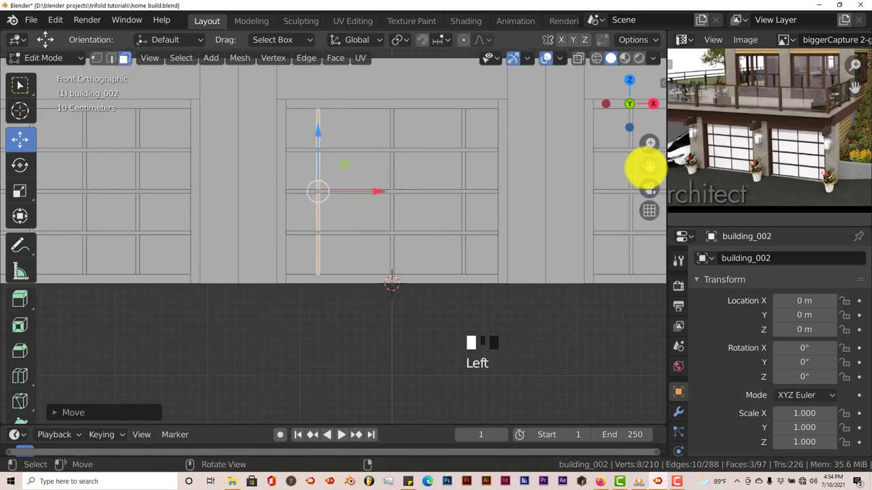
- Move the two outer vertical bars of the leftmost garage door outward along X with their linked geometry, and return to Object Mode
drag(644, 170, 171, 161)
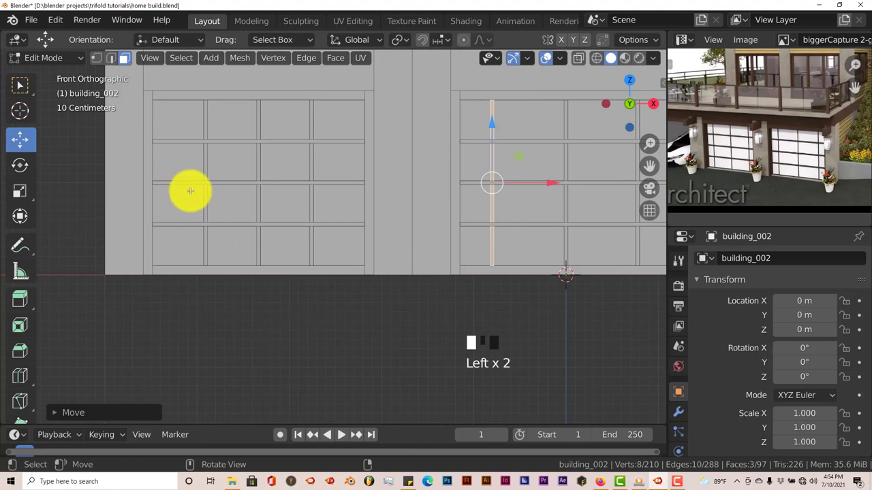
click(310, 167)
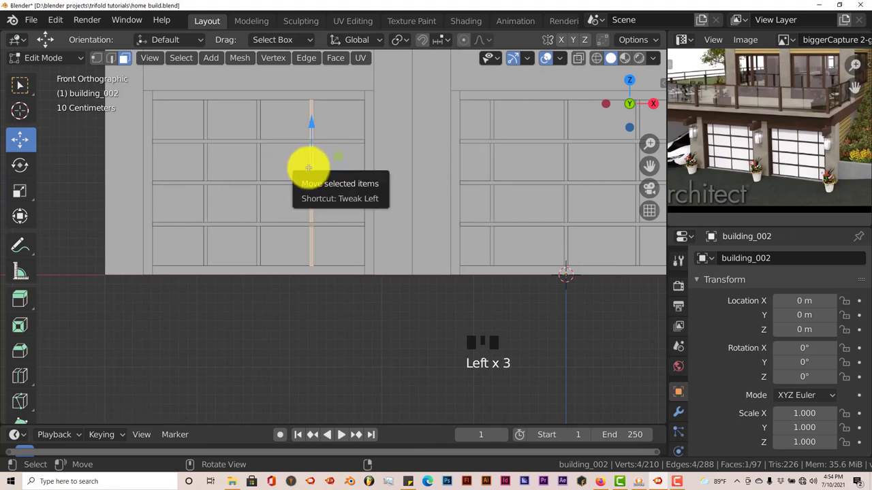
key(ctrl+l)
drag(371, 182, 390, 181)
click(204, 168)
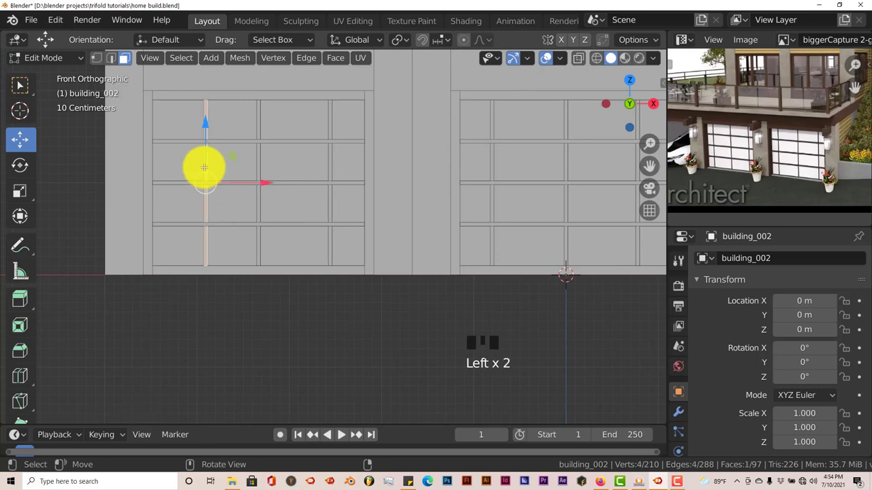
key(ctrl+l)
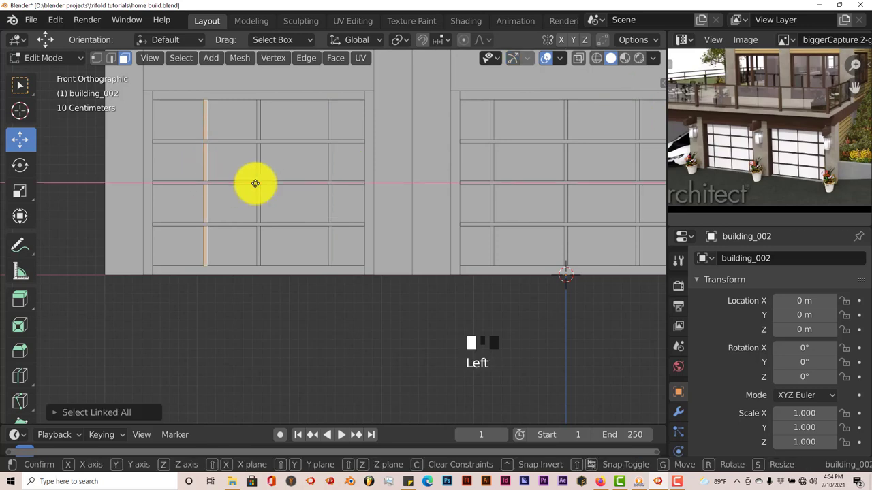
drag(255, 182, 237, 183)
scroll(285, 241, down, 3)
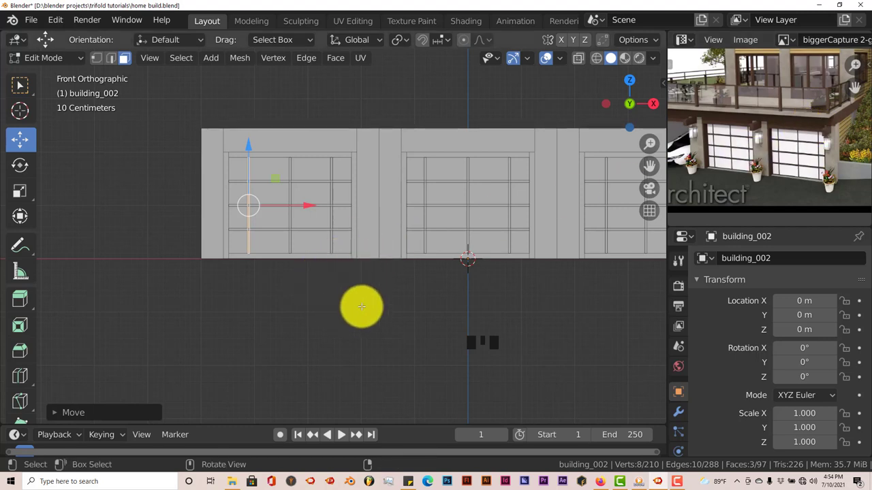
key(Tab)
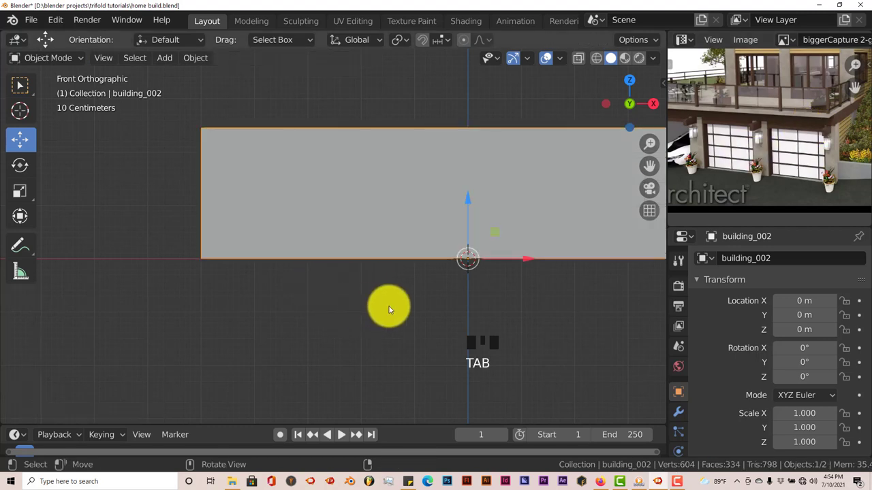
- Add a cube and raise it along Z to about 3.4 m, directly above the garage block
scroll(408, 310, down, 1)
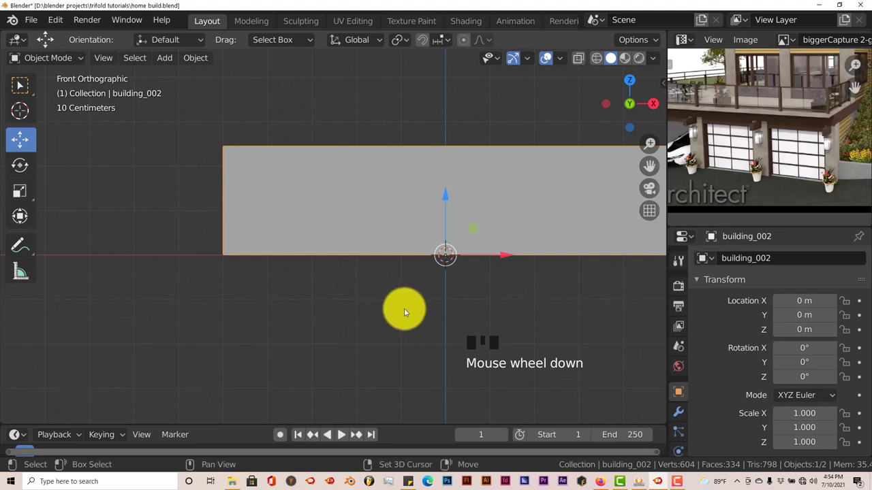
key(shift+a)
mouse_move(400, 196)
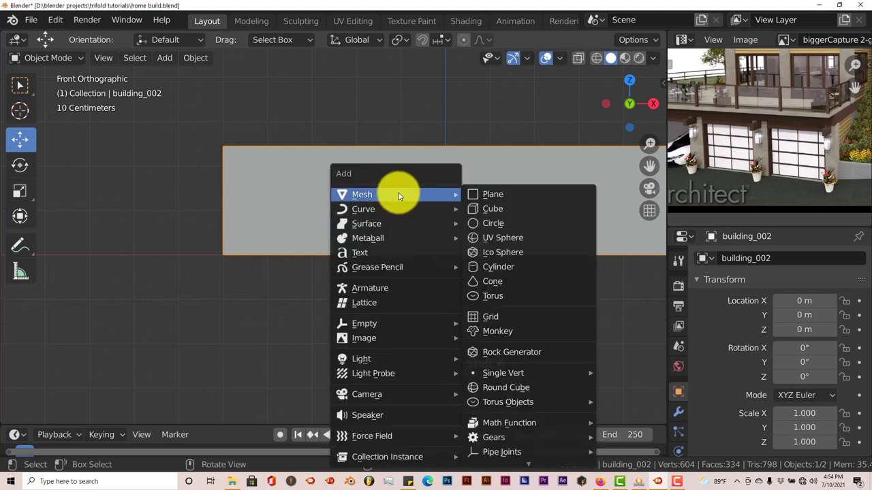
click(496, 208)
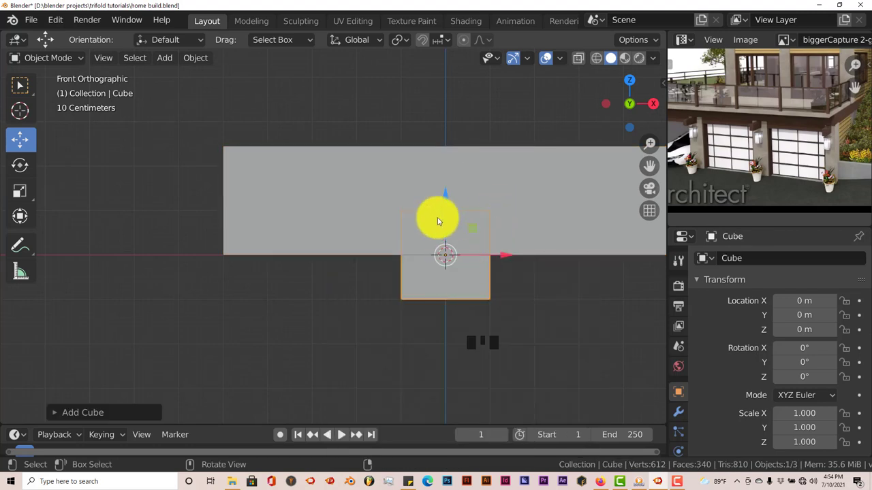
drag(445, 197, 431, 423)
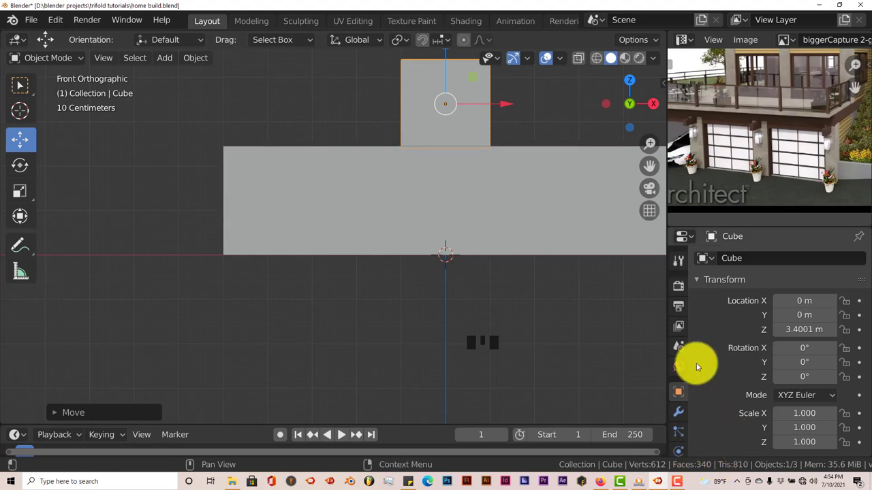
- Flatten the cube above the garage into a thin slab by scaling it along Z to about 0.123
drag(650, 170, 530, 254)
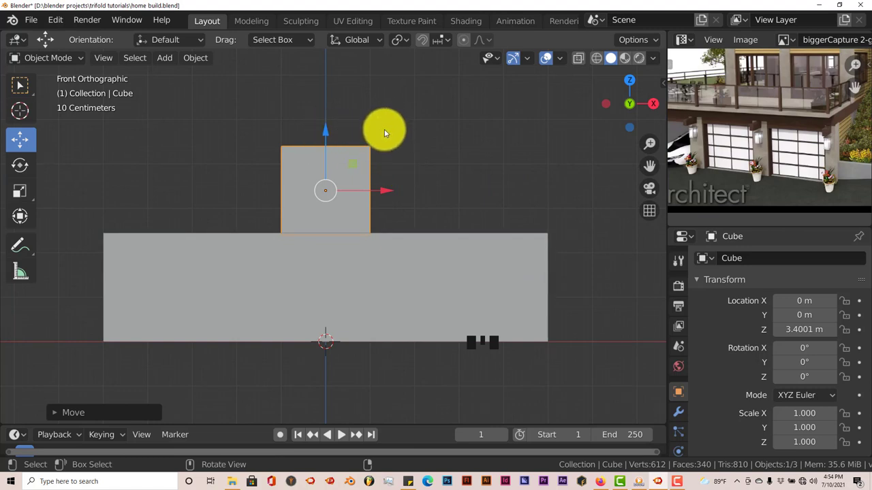
key(s)
key(z)
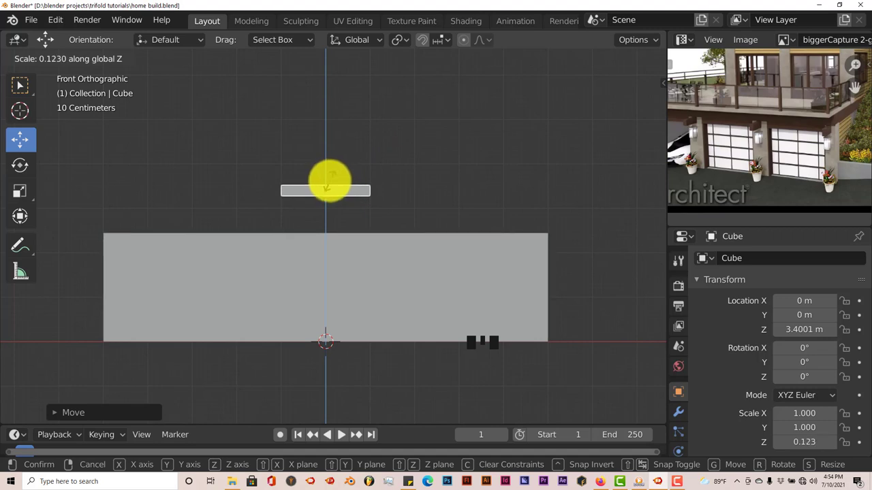
click(330, 181)
- In top view, shift the slab slightly along Y and scale it along X to about 5.15, slightly overhanging both garage ends
key(KP_7)
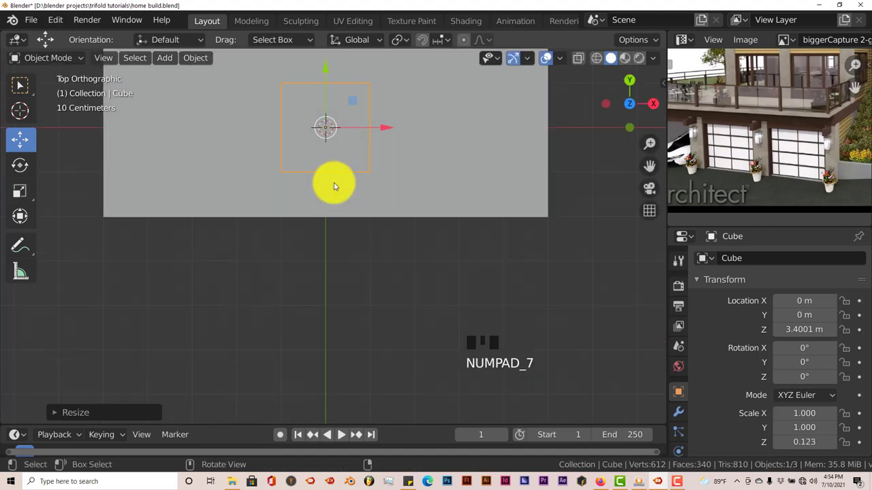
scroll(332, 184, down, 2)
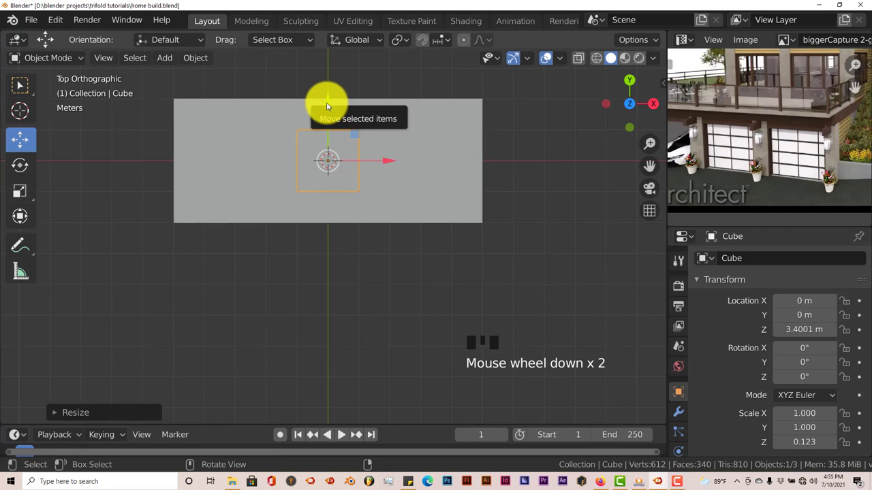
drag(328, 106, 327, 96)
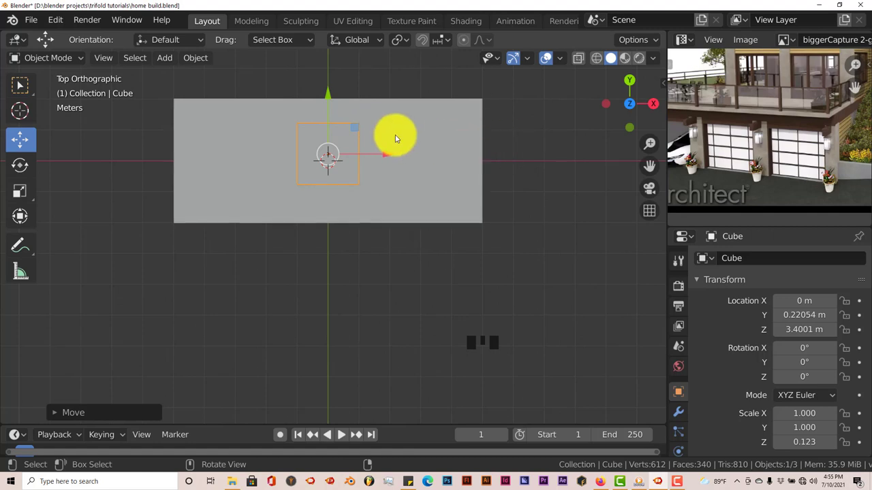
key(s)
key(x)
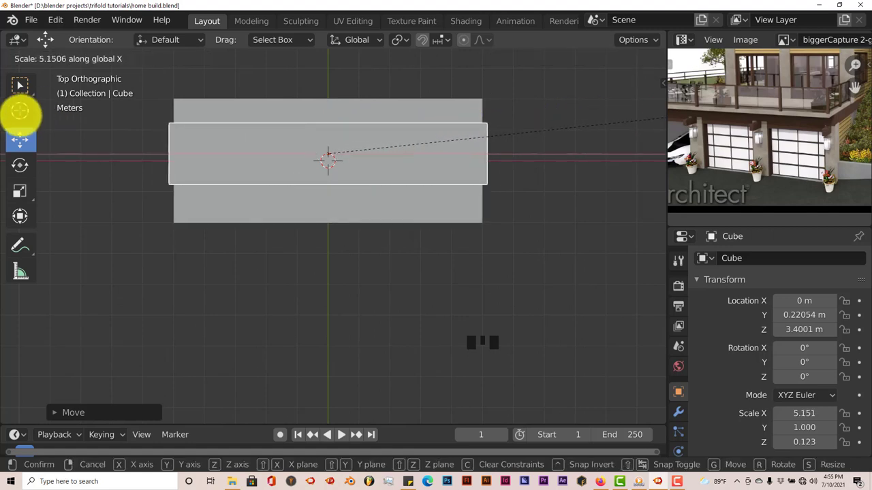
click(19, 112)
- Scale the slab along Y to about 2.11 and move it to about Y -0.07 m so it overhangs the garage front
key(s)
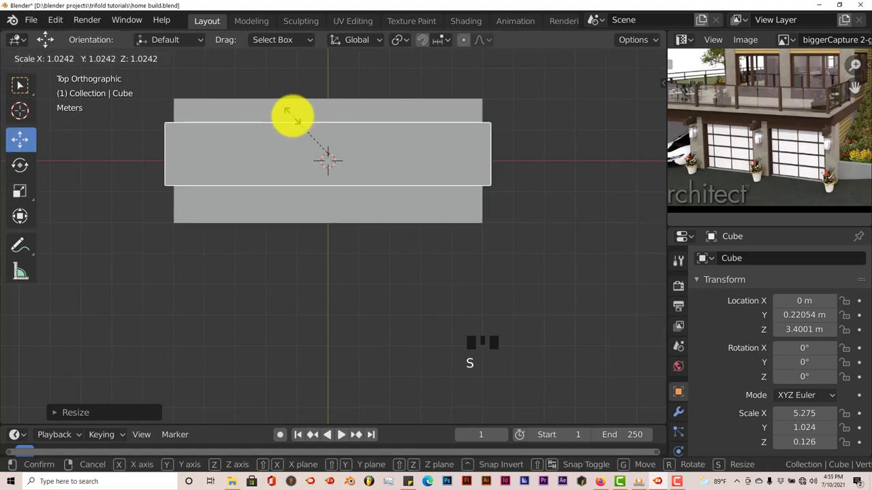
key(y)
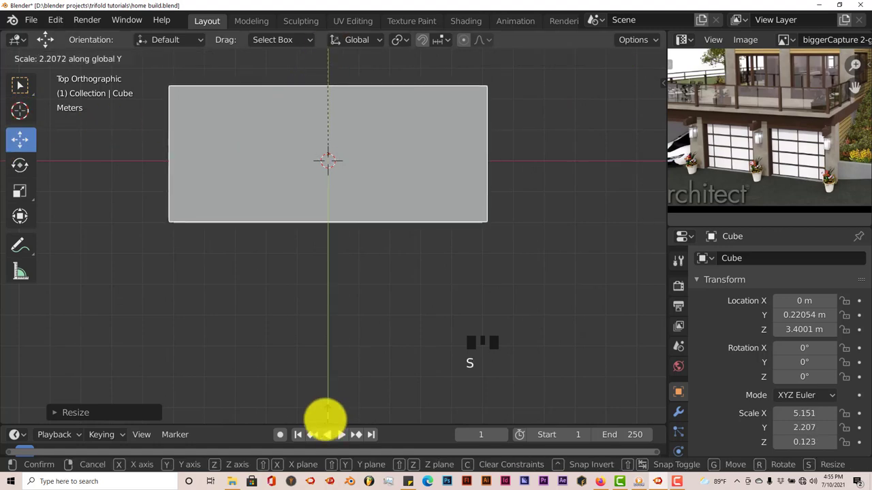
click(325, 424)
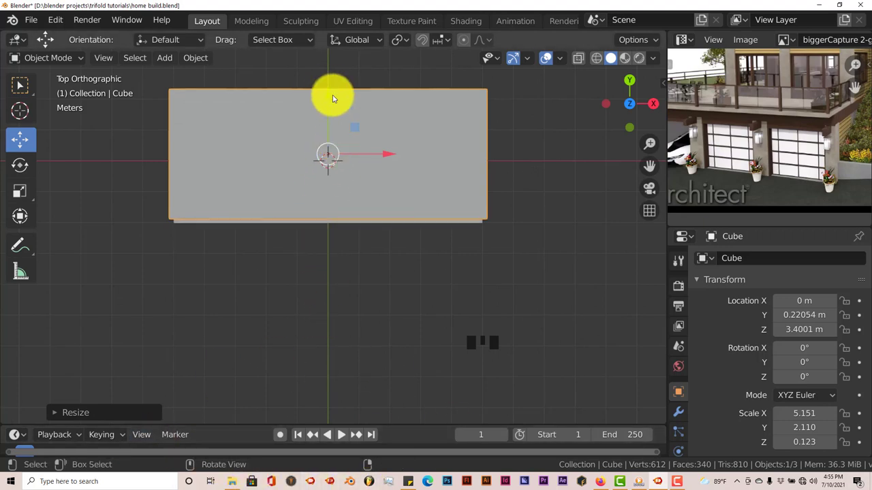
drag(328, 95, 331, 103)
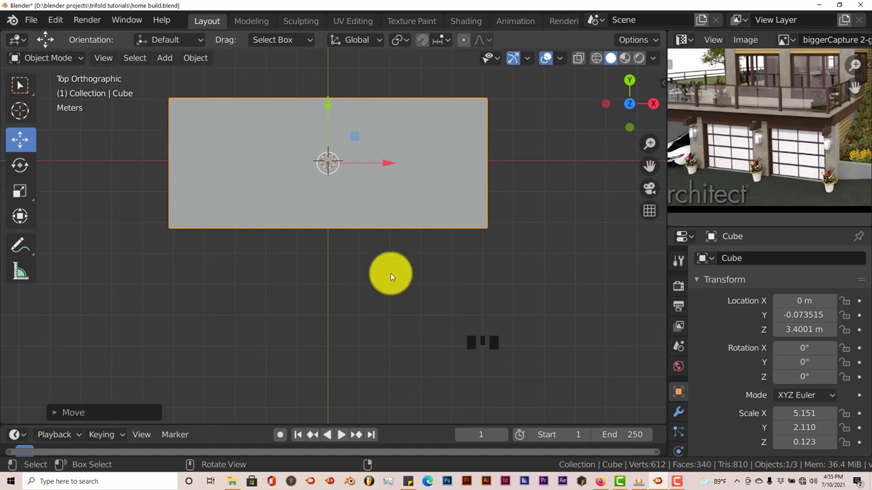
- In front view, lower the slab to about Z 2.53 m onto the top of the garage block and check it in perspective
key(KP_1)
scroll(360, 224, up, 2)
drag(334, 139, 320, 166)
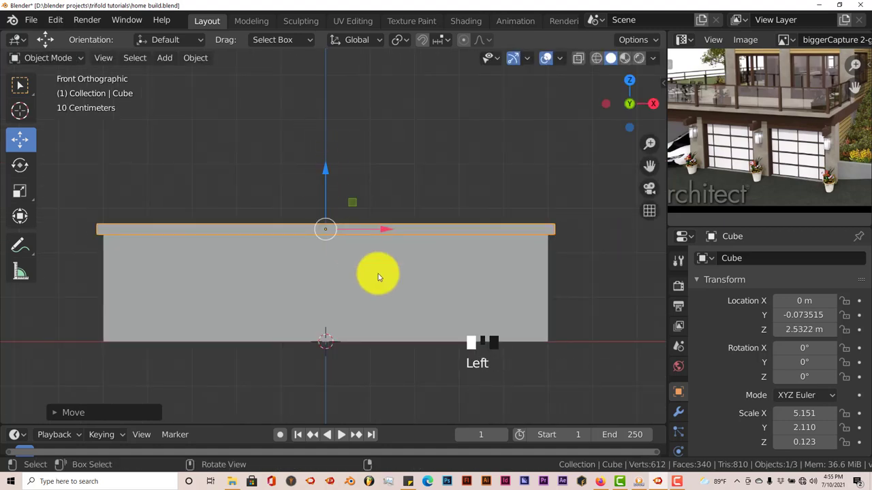
middle_drag(375, 274, 337, 286)
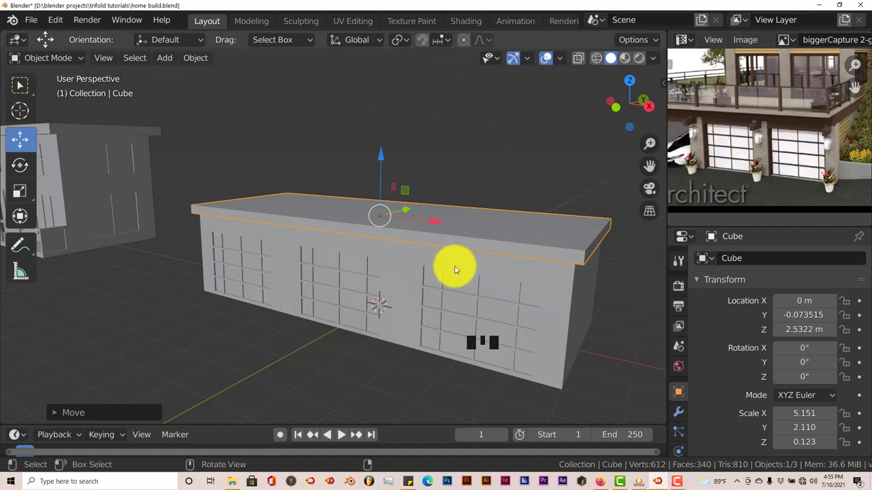
- Save the house project file and compare the slab above the garage with the reference image
click(25, 22)
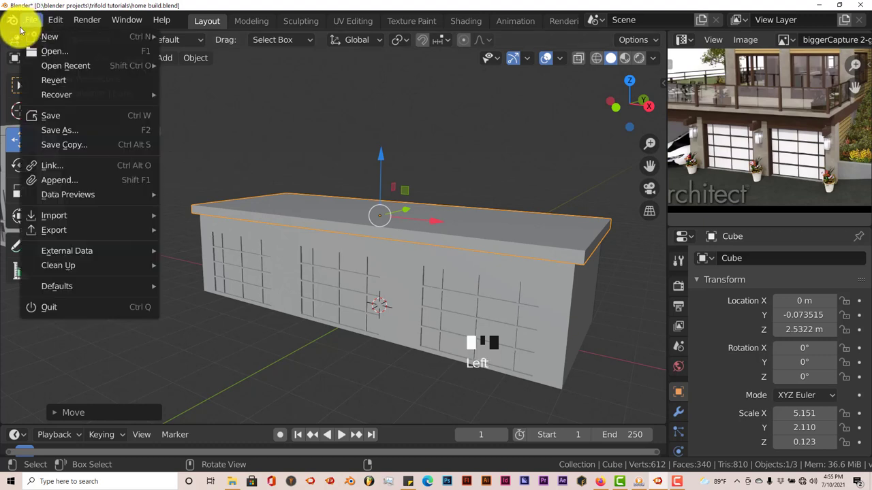
click(52, 115)
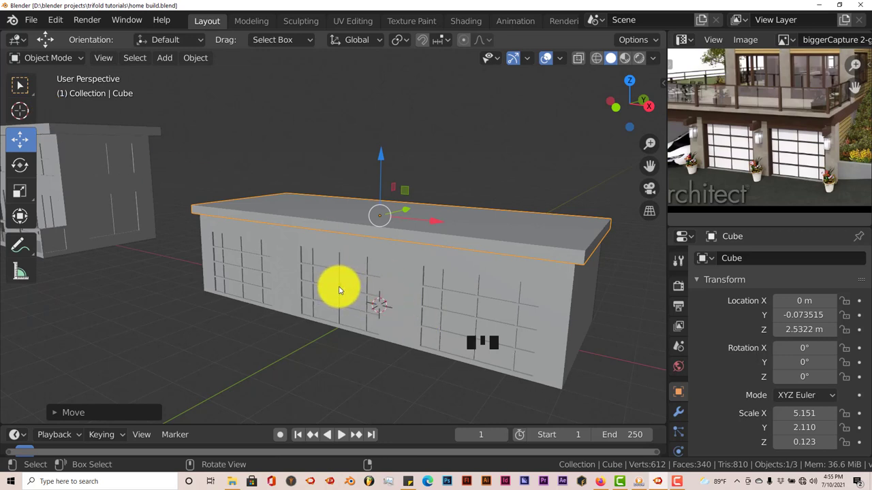
scroll(340, 289, down, 3)
middle_drag(302, 288, 297, 267)
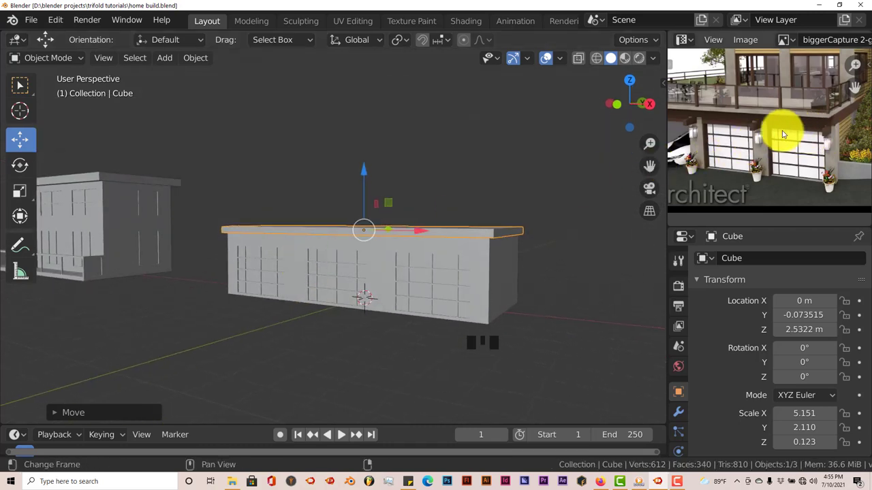
scroll(698, 146, down, 2)
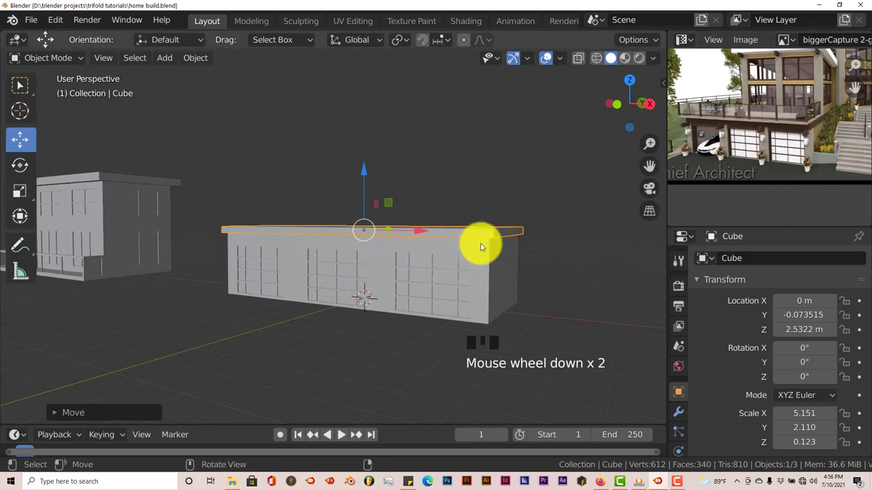
mouse_move(477, 268)
middle_down()
mouse_move(468, 272)
mouse_move(472, 281)
middle_up()
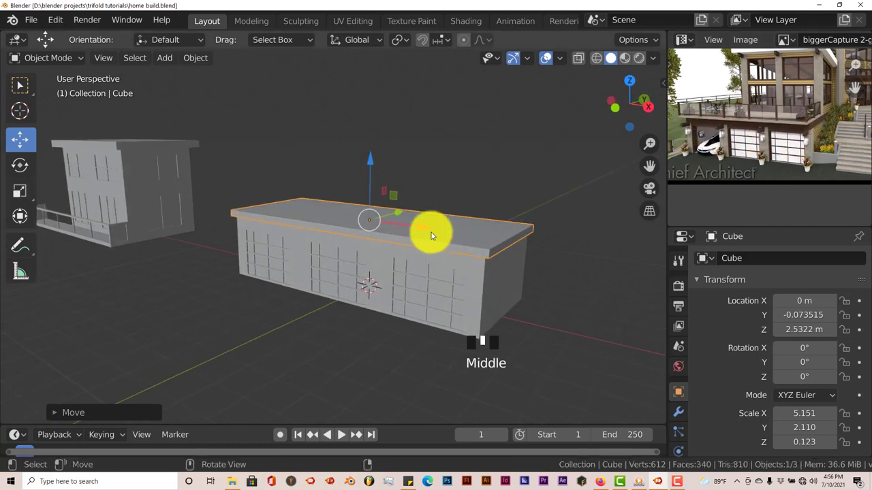
- Add a cube, raise it above the garage to about Z 4.11 m, and scale it uniformly to about 0.149
key(a)
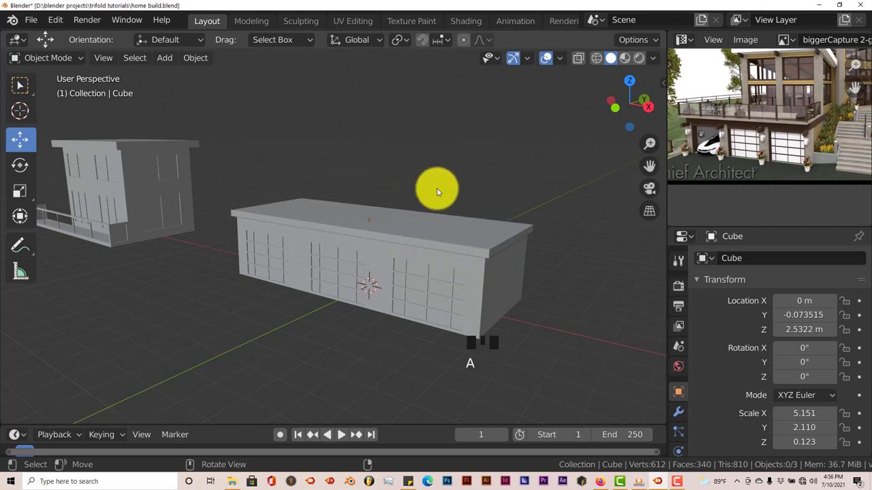
key(shift+a)
mouse_move(436, 188)
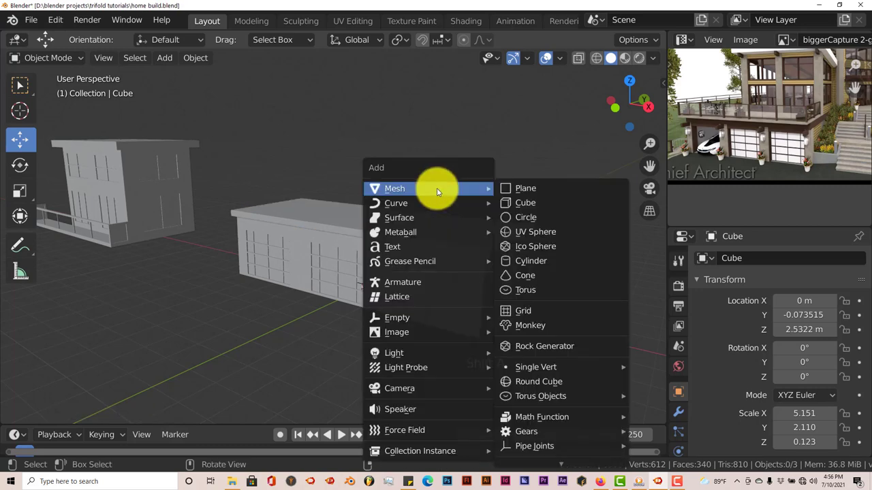
click(538, 202)
drag(370, 224, 371, 113)
key(KP_1)
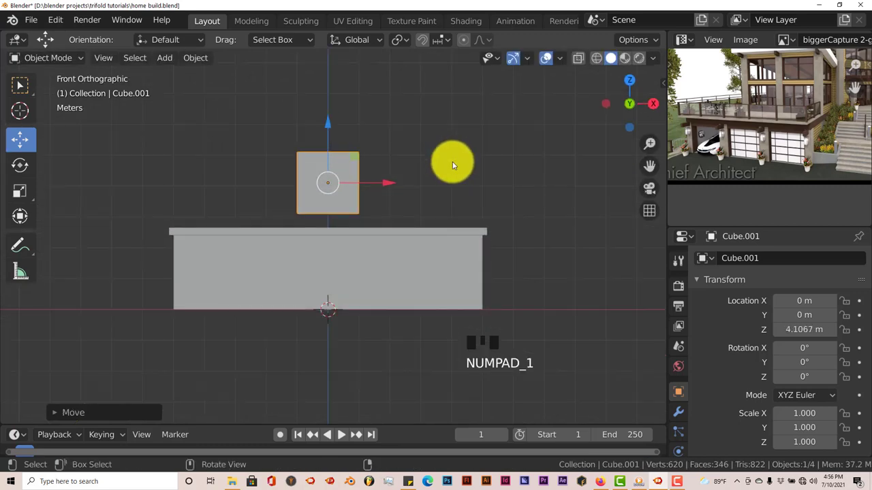
key(s)
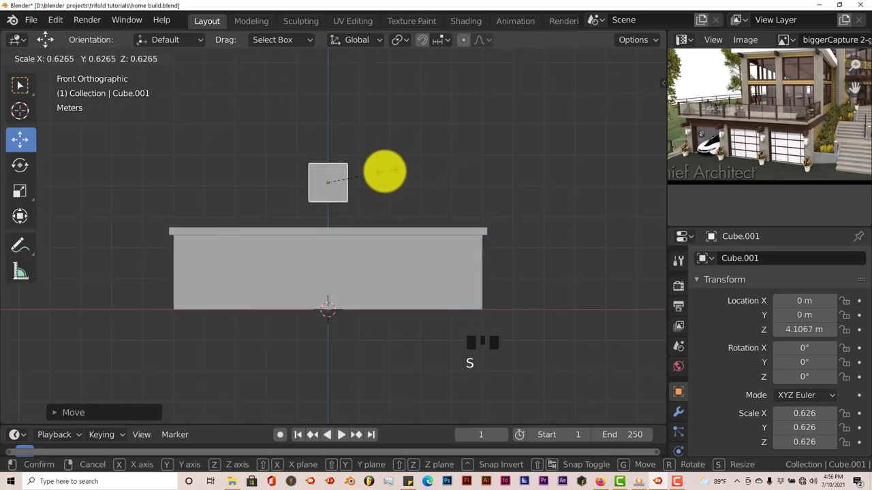
click(343, 183)
- Following the beam end above the wall lamp in the reference, stretch the small cube along Z to a scale of about 0.296
scroll(778, 120, up, 7)
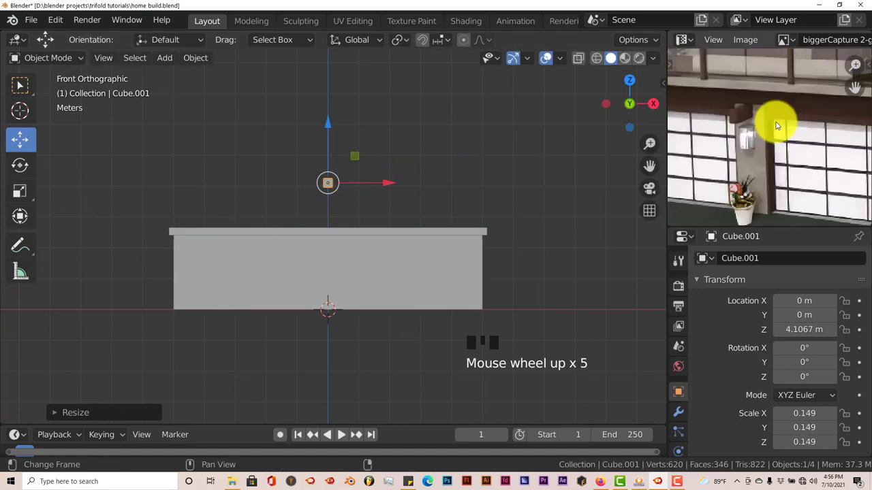
middle_drag(785, 127, 759, 137)
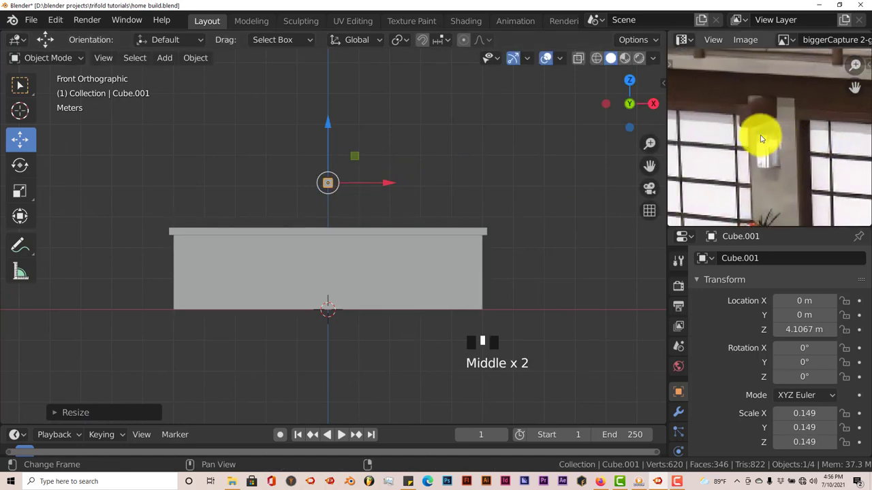
scroll(759, 136, up, 2)
scroll(392, 183, up, 3)
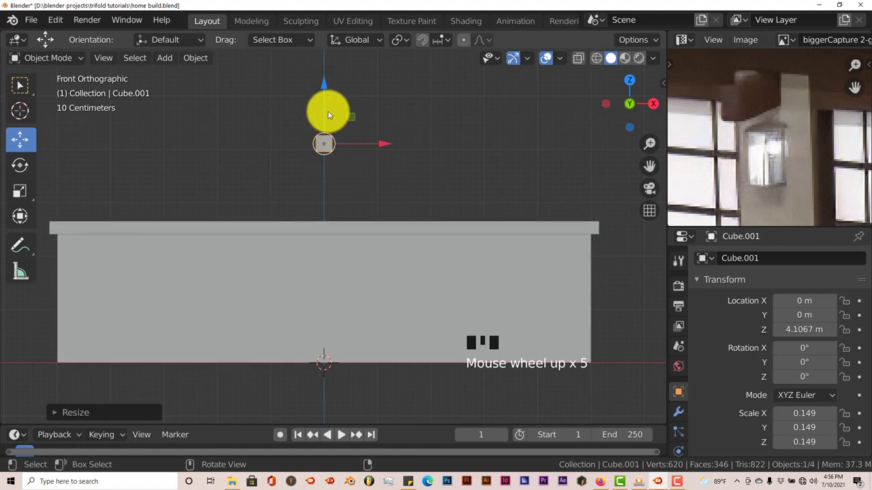
key(s)
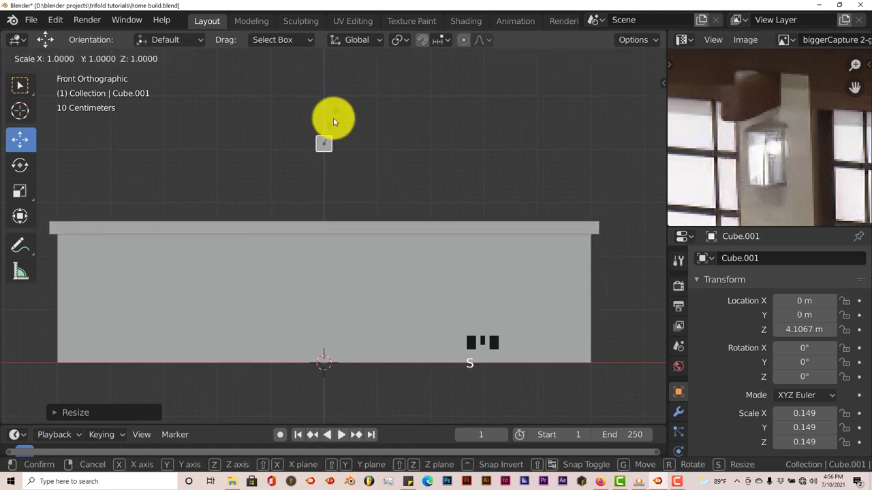
key(z)
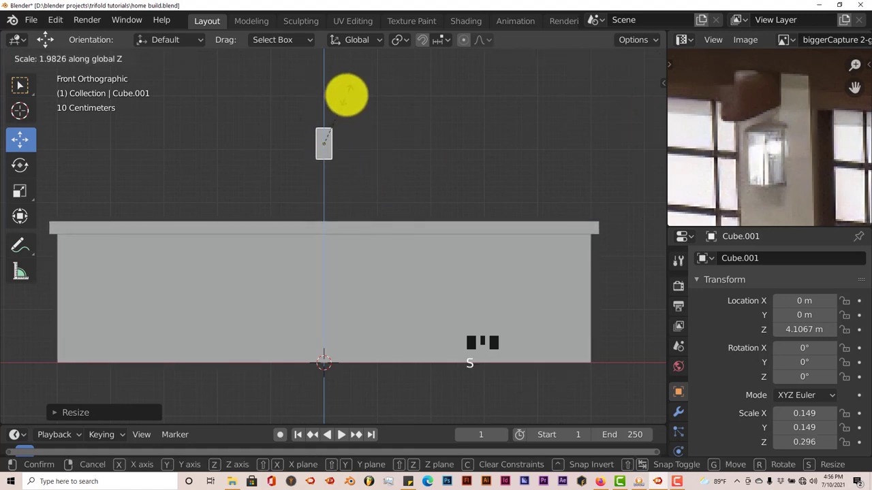
click(346, 94)
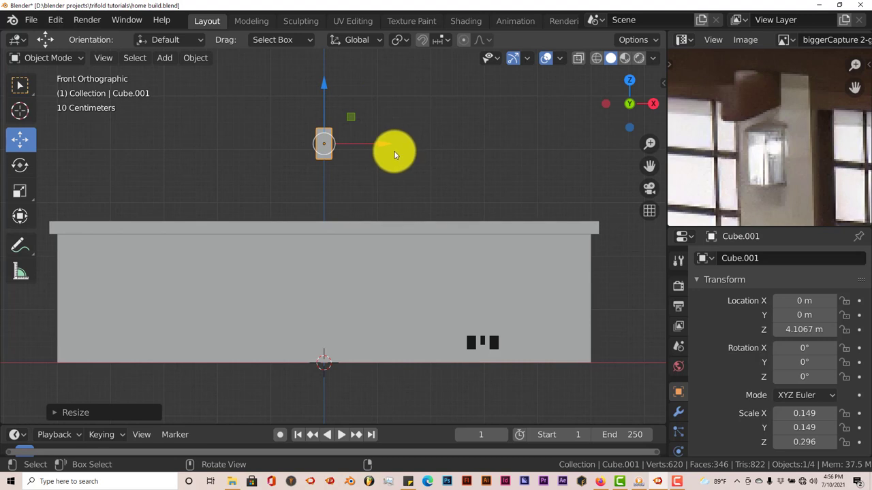
- In right side view, move the small cube along Y to about -2.45 m, in front of the building
key(KP_3)
drag(519, 145, 390, 158)
scroll(333, 194, up, 1)
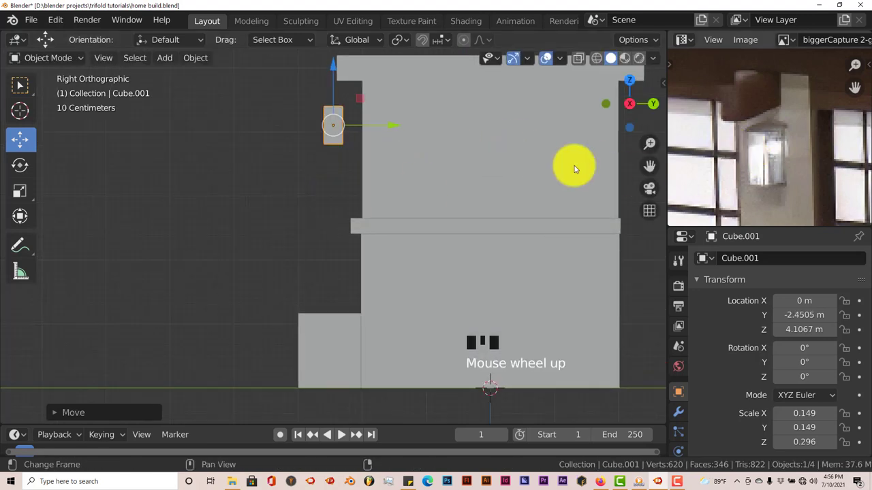
scroll(779, 141, down, 2)
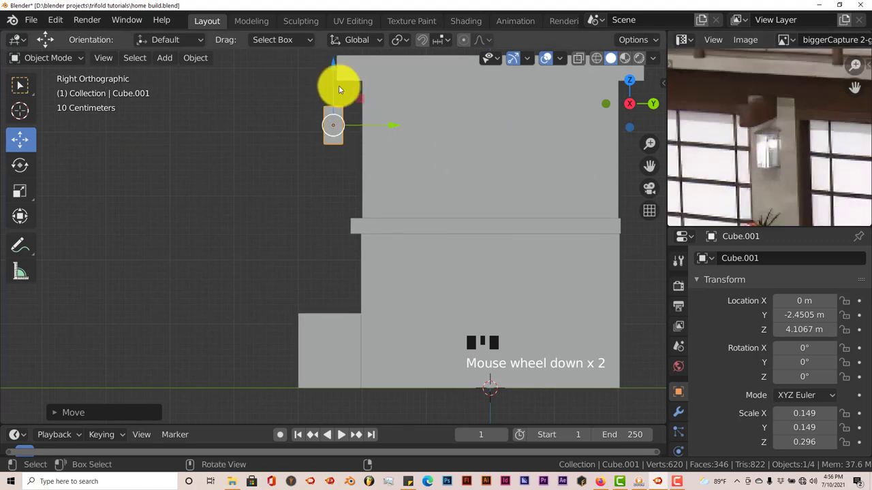
- Scale the small cube along Z to about 0.232 and along Y to about 0.437 to form a short beam
key(s)
key(z)
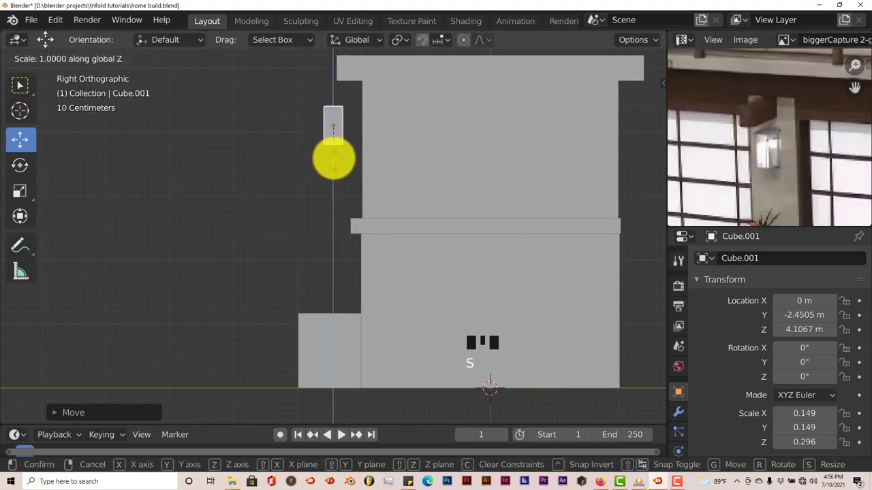
click(335, 156)
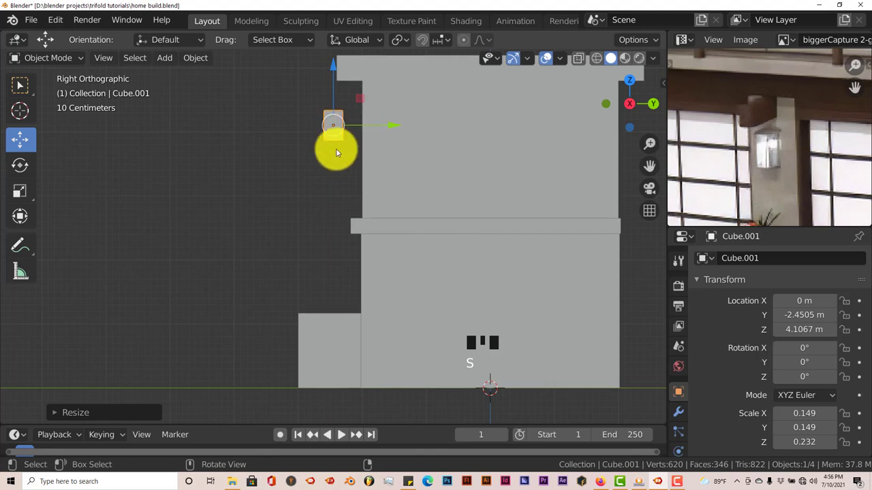
key(s)
key(y)
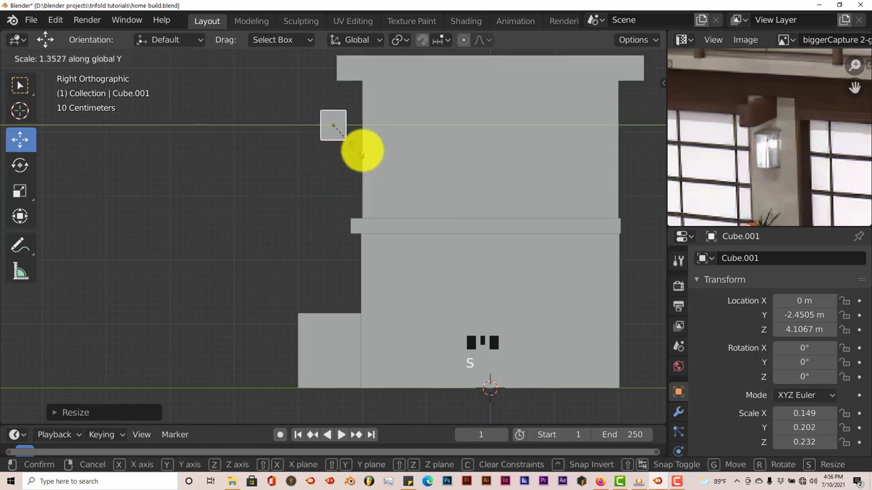
click(398, 154)
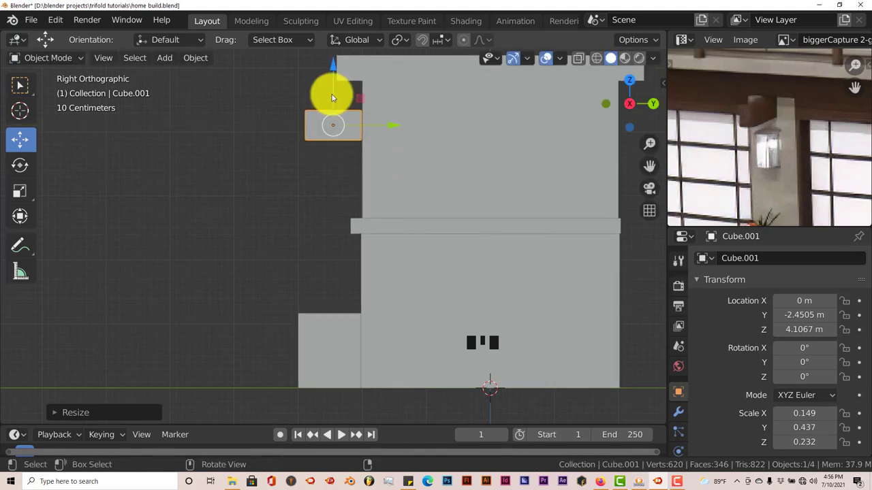
- Lower the beam to about Z 2.19 m, just under the slab, and check it in front view
drag(331, 94, 323, 209)
key(KP_1)
scroll(363, 243, down, 2)
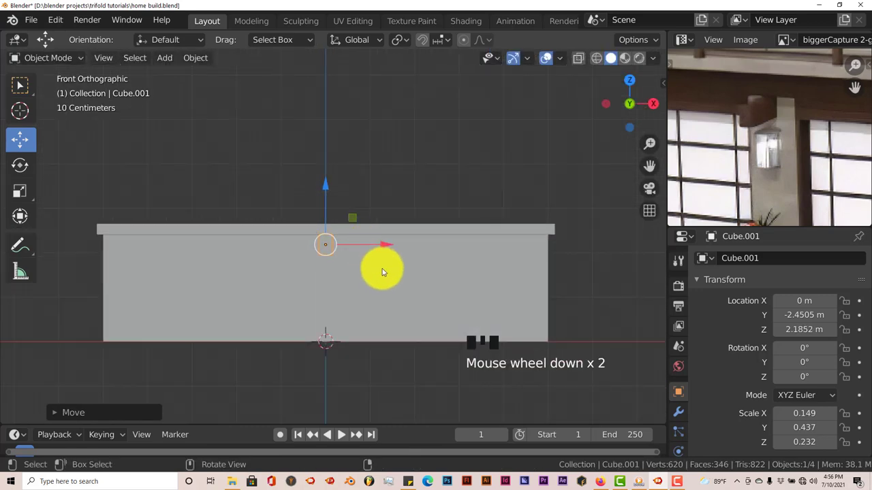
- Preview the garage in material shading, then switch the viewport to rendered shading
click(623, 61)
mouse_move(491, 286)
middle_down()
mouse_move(459, 306)
mouse_move(473, 293)
middle_up()
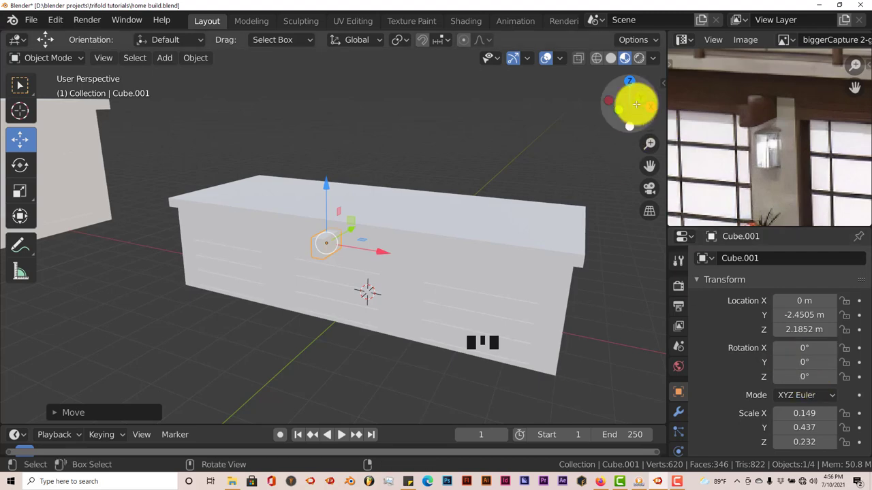
click(640, 60)
mouse_move(564, 276)
middle_down()
mouse_move(526, 247)
mouse_move(552, 274)
middle_up()
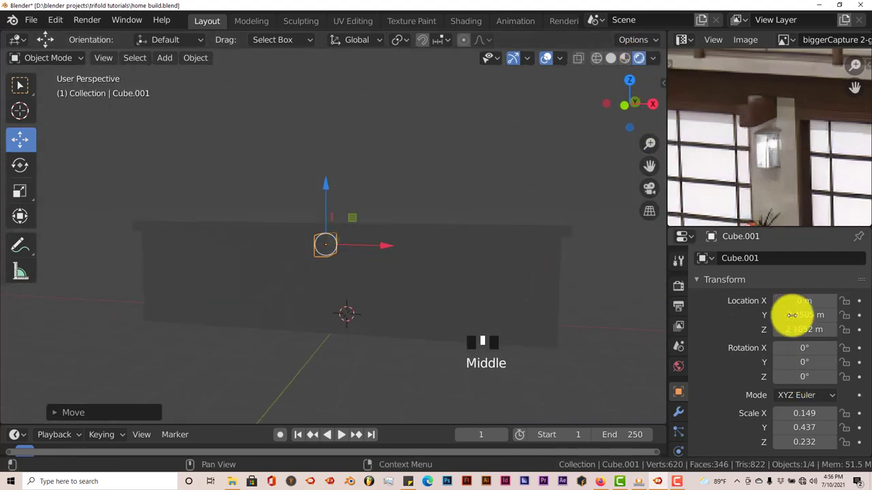
- Brighten the world background colour to a value of about 0.525 and check the garage from an angle
click(679, 366)
click(800, 352)
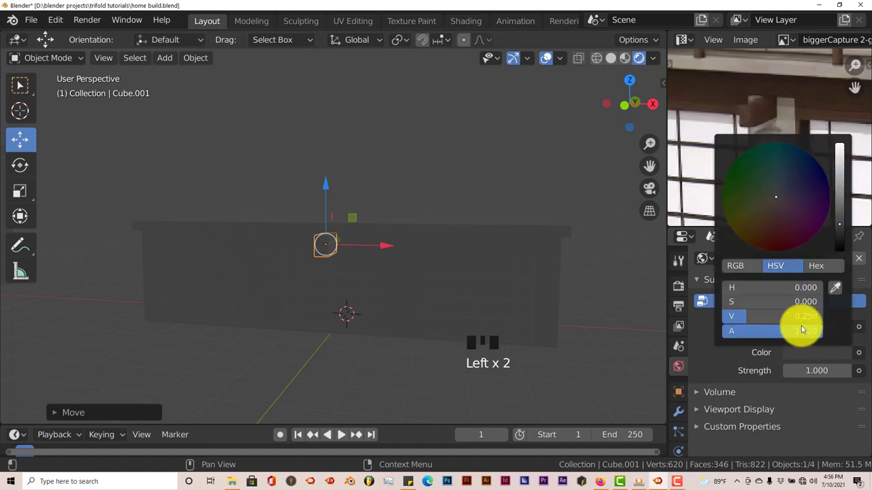
drag(838, 180, 840, 173)
click(841, 194)
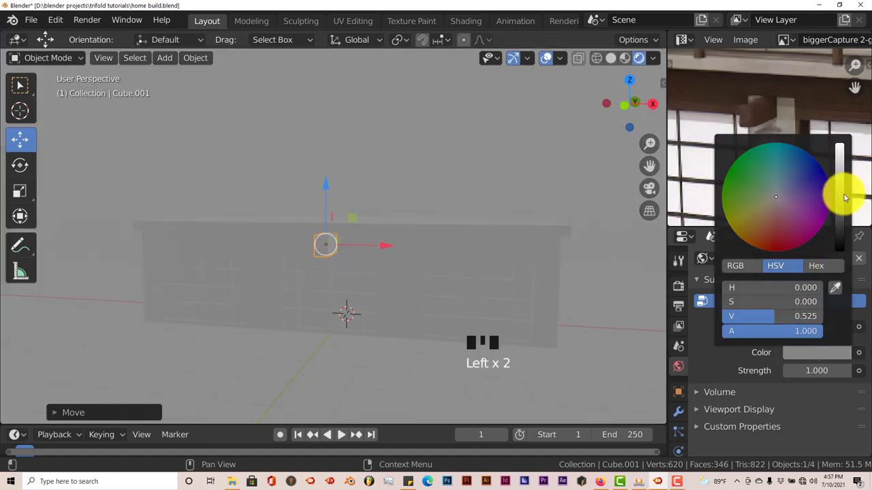
middle_drag(502, 312, 463, 323)
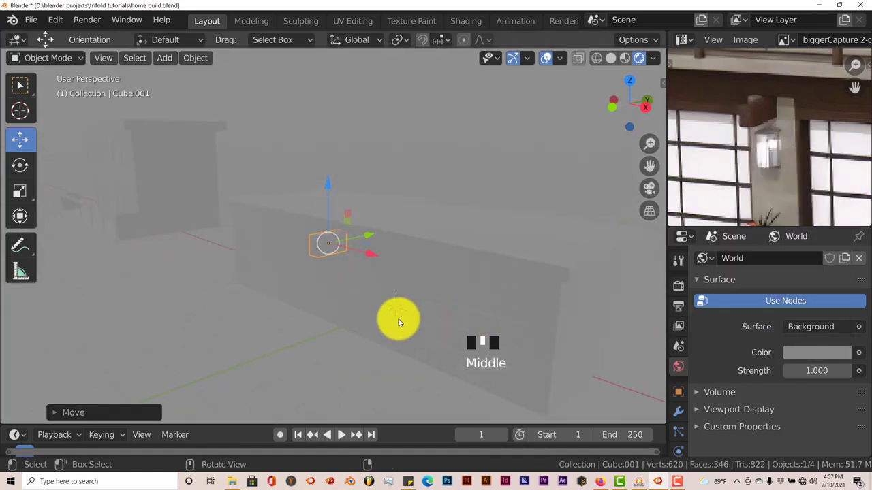
scroll(484, 347, down, 1)
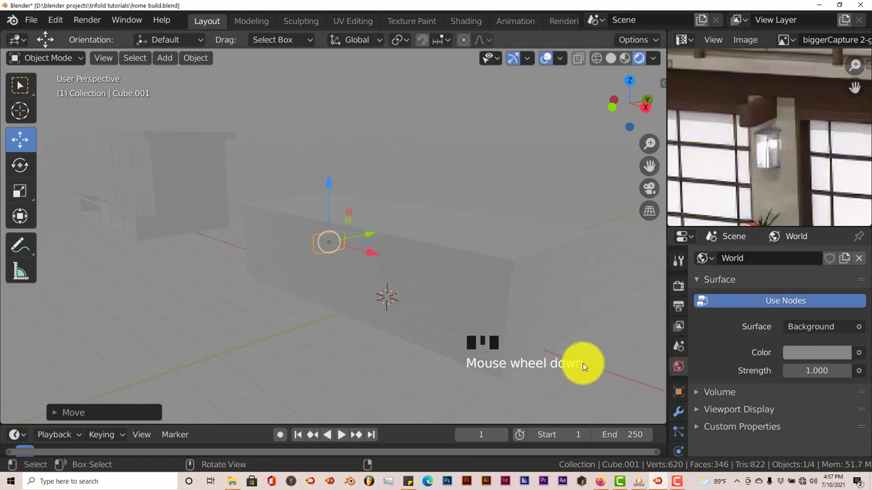
scroll(677, 377, down, 4)
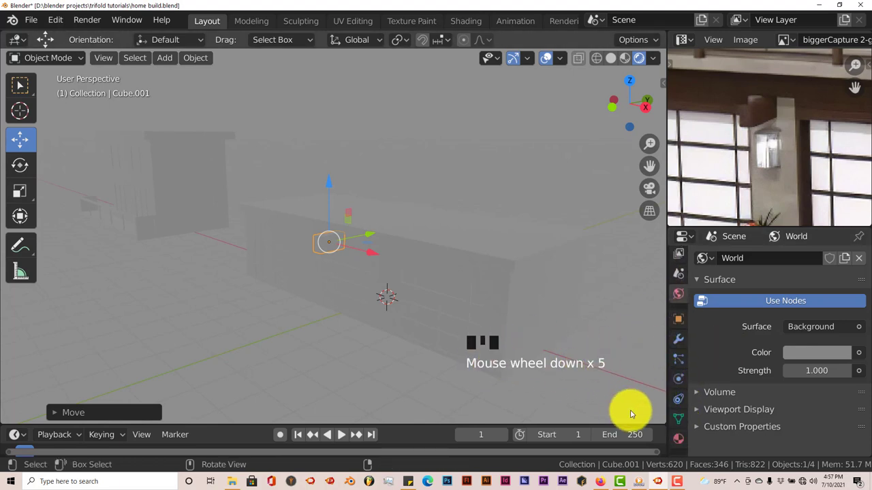
scroll(677, 418, down, 2)
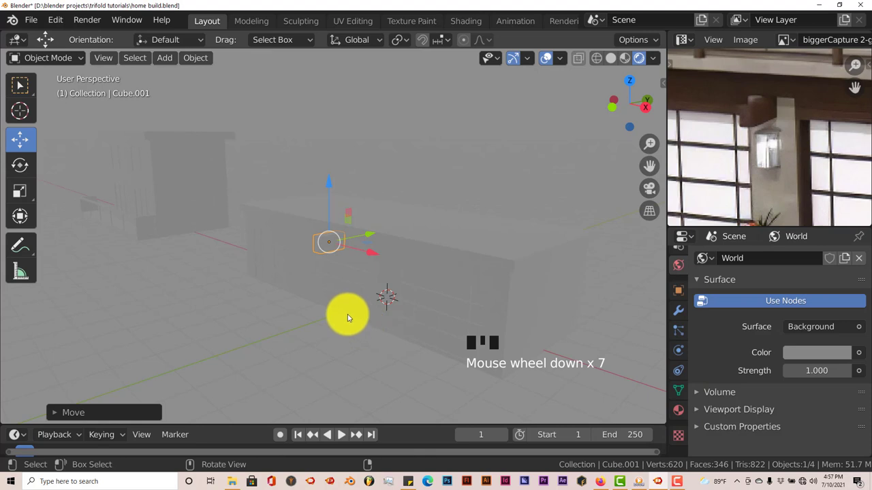
- Add a sun light and move it out in front of the garage doors
key(shift+a)
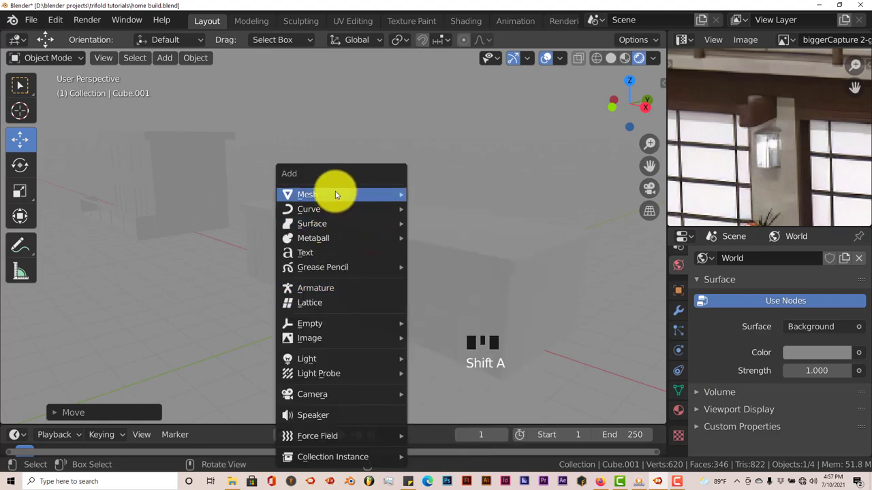
mouse_move(325, 363)
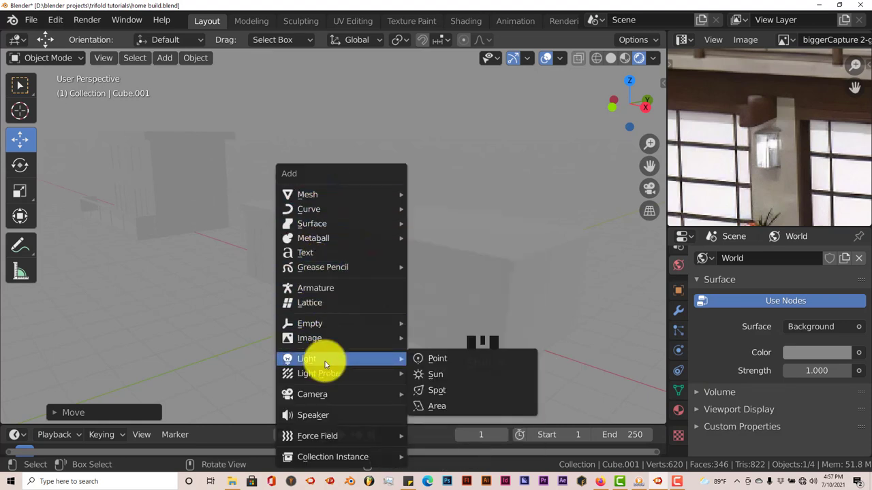
click(439, 374)
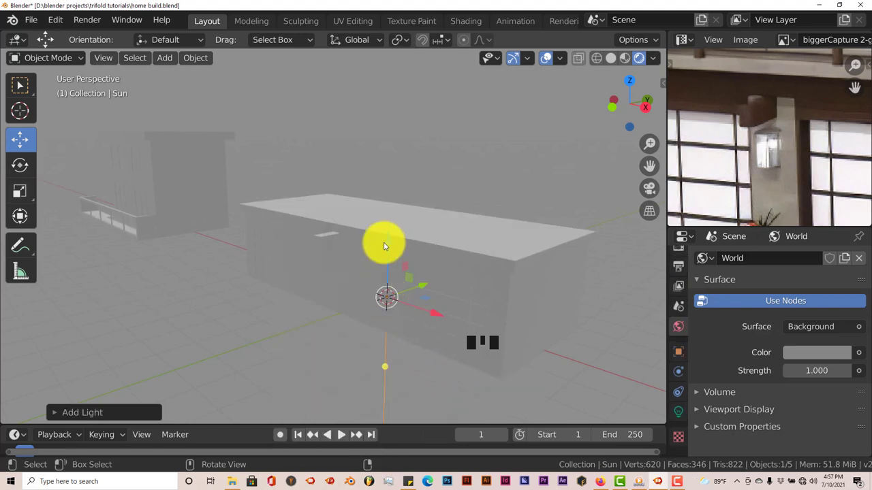
key(g)
drag(381, 164, 284, 306)
middle_drag(285, 307, 259, 311)
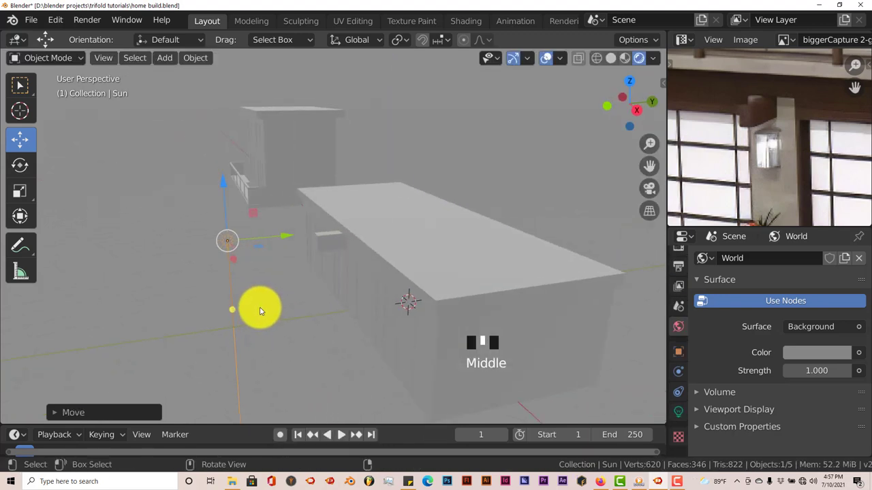
- Rotate the sun light about 40 degrees around the global X axis so it shines onto the garage doors
key(r)
key(x)
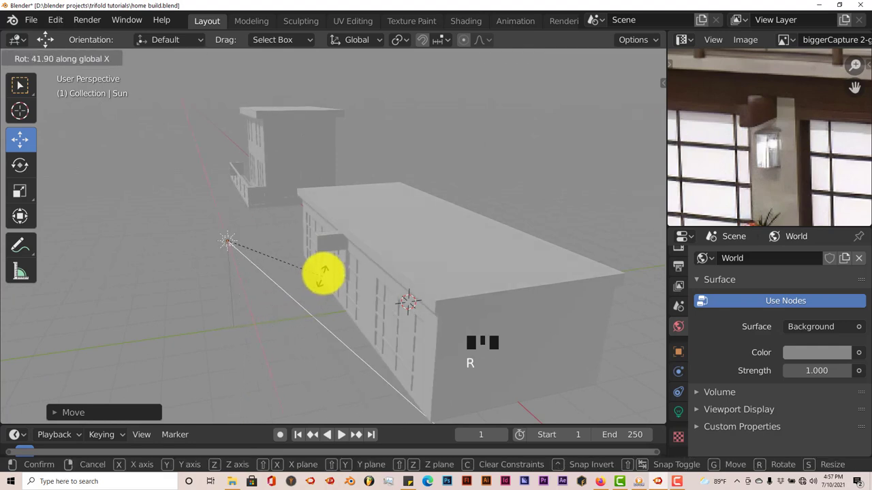
click(313, 281)
middle_drag(313, 281, 394, 297)
middle_drag(340, 292, 323, 235)
- Lower the beam slightly and move it along X to the pillar at the right end of the garage front
click(325, 241)
drag(327, 188, 331, 199)
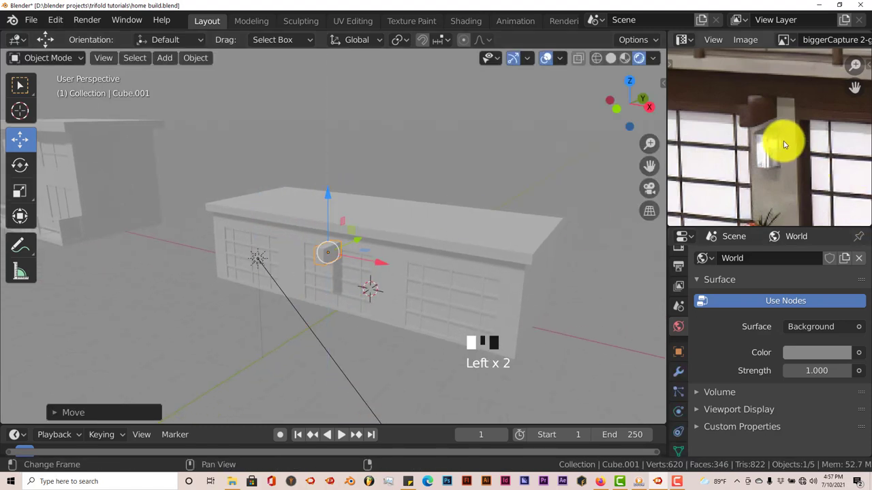
middle_drag(472, 307, 492, 302)
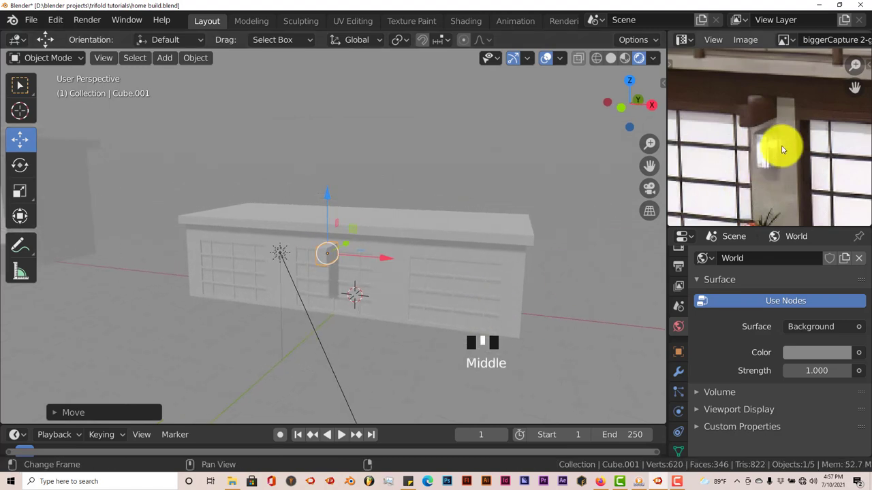
scroll(795, 163, down, 2)
scroll(790, 160, down, 2)
middle_drag(786, 159, 716, 186)
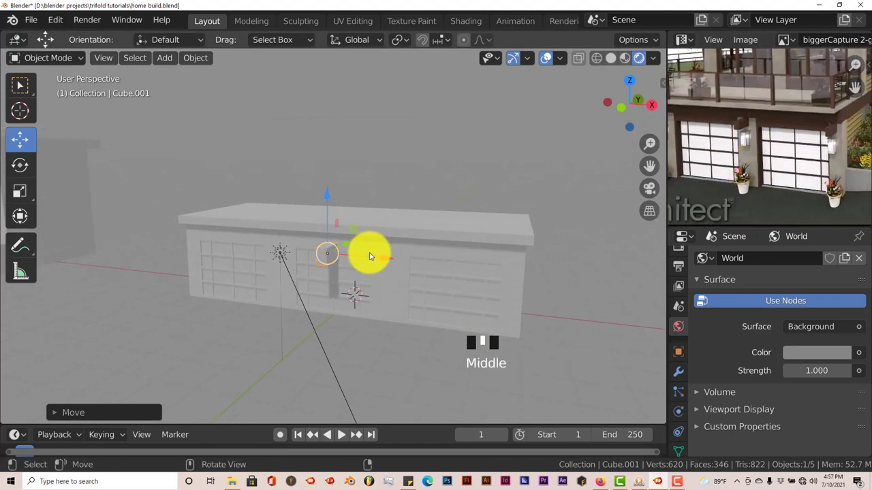
drag(387, 259, 539, 306)
middle_drag(539, 306, 477, 307)
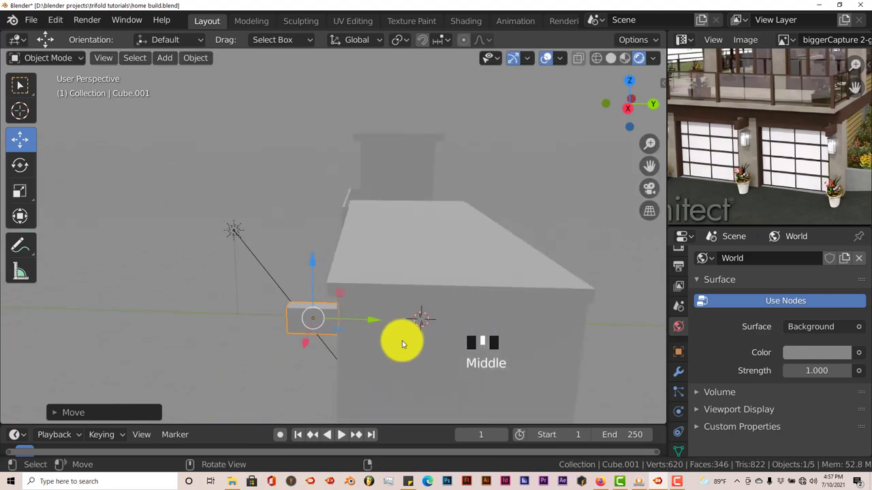
- Raise the beam to the underside of the slab, push it along Y into the wall, and check it in front view
middle_drag(402, 344, 404, 311)
scroll(403, 318, up, 2)
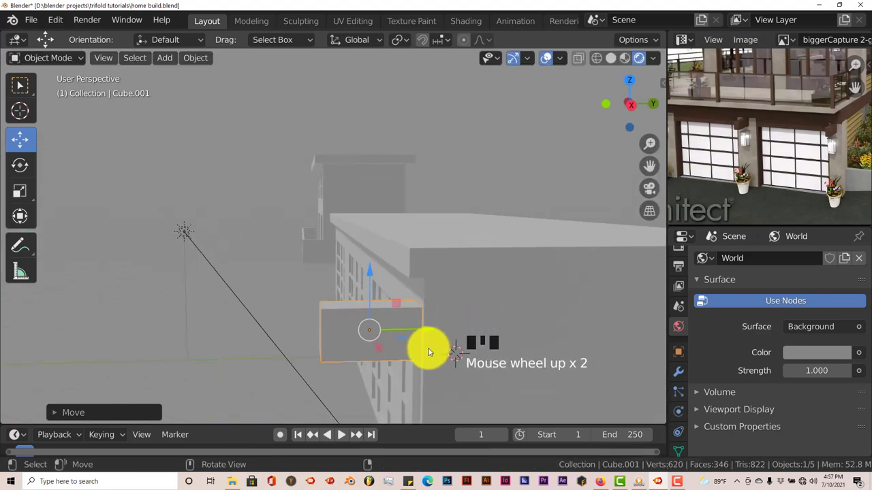
shift+middle_drag(423, 366, 405, 269)
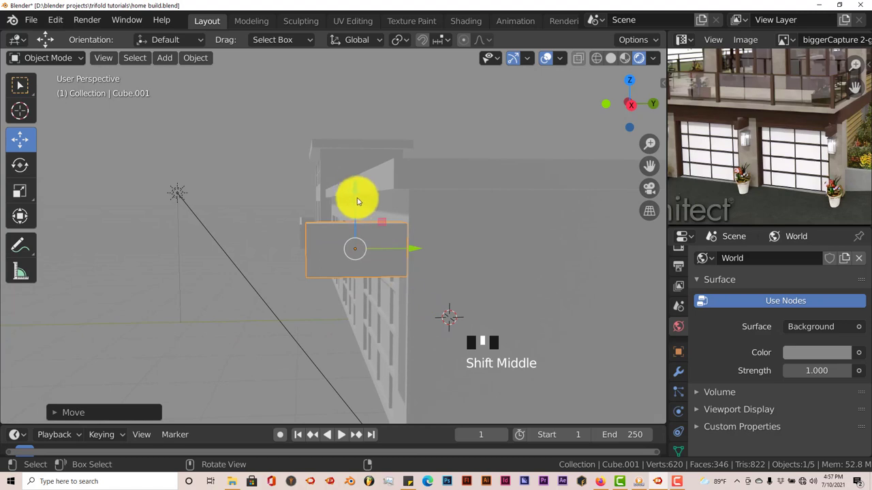
drag(355, 194, 352, 168)
drag(415, 222, 418, 223)
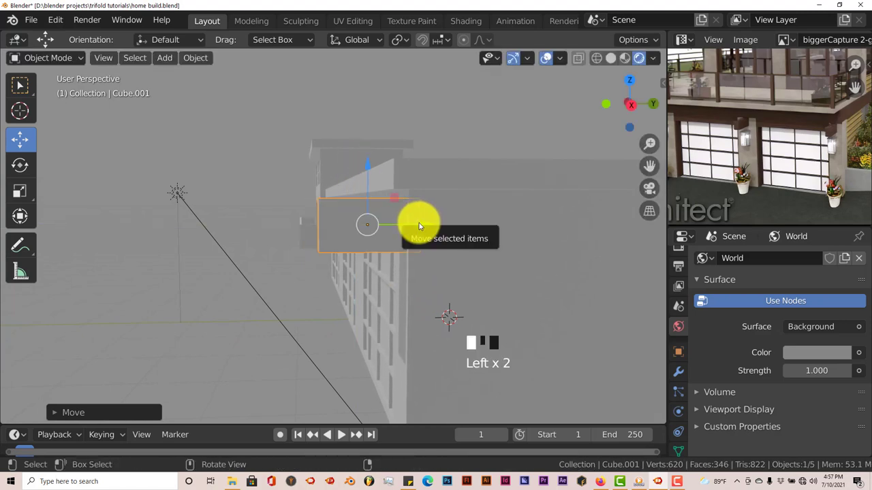
middle_drag(422, 248, 505, 267)
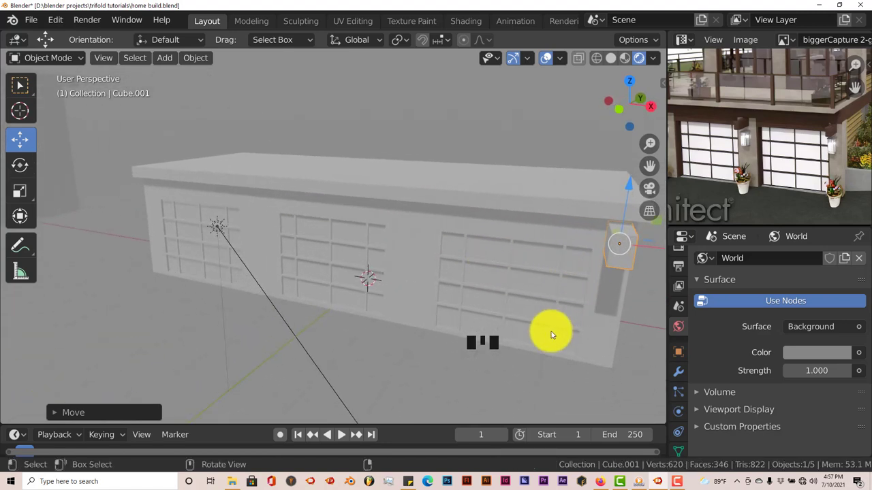
key(KP_1)
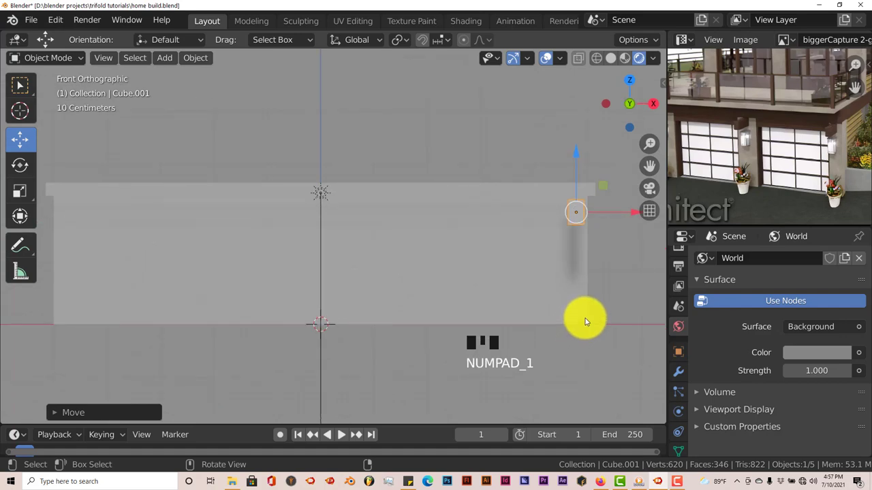
shift+middle_drag(585, 318, 405, 312)
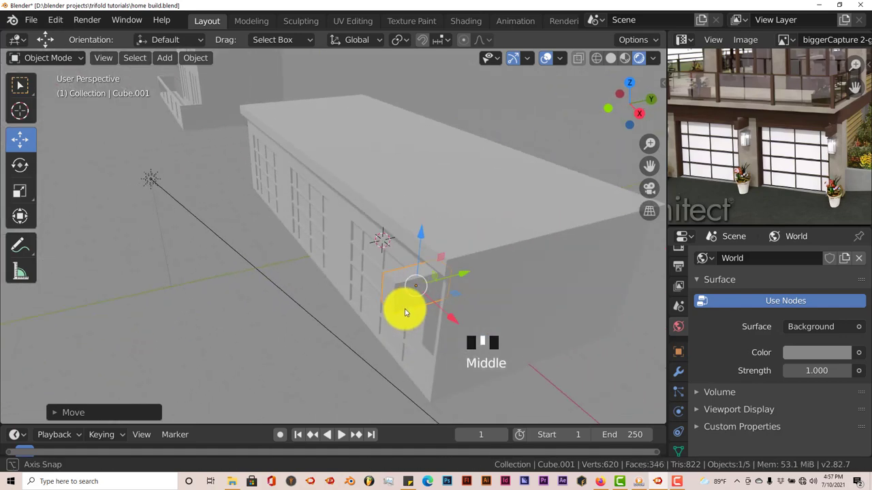
- Scale the beam down along Y to shorten its projection, and adjust its height by scaling along Z
key(s)
key(y)
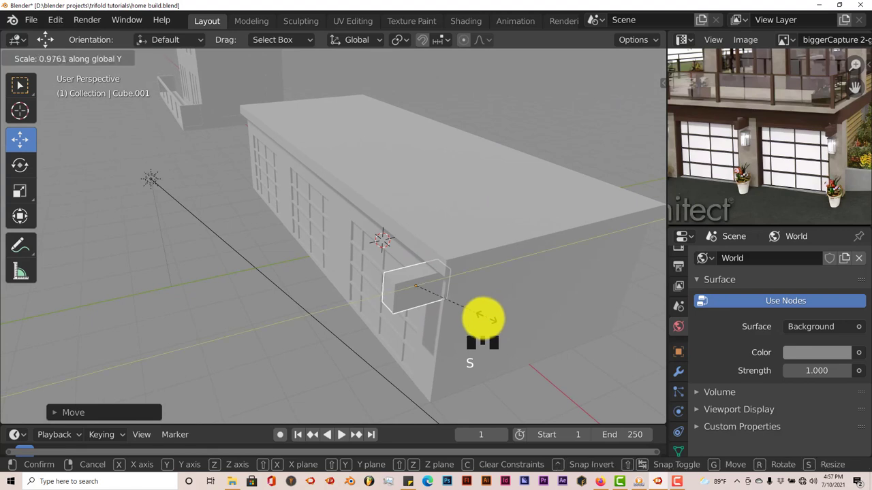
click(462, 332)
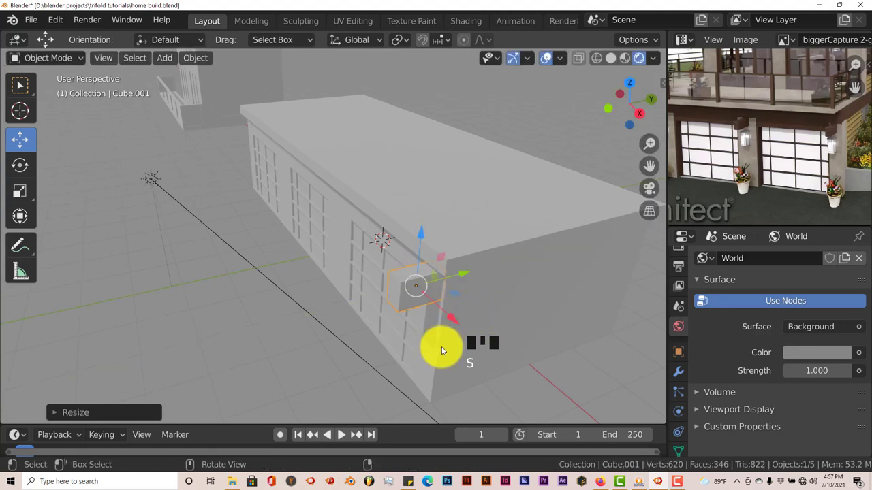
key(s)
key(z)
click(444, 331)
middle_drag(447, 323, 479, 339)
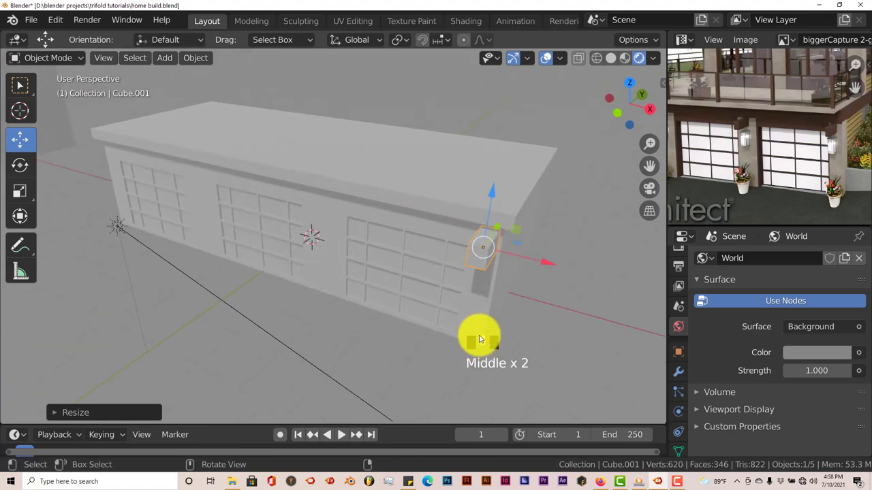
- Narrow the beam to about 0.67 along X and nudge it into position on the end pillar
key(s)
key(x)
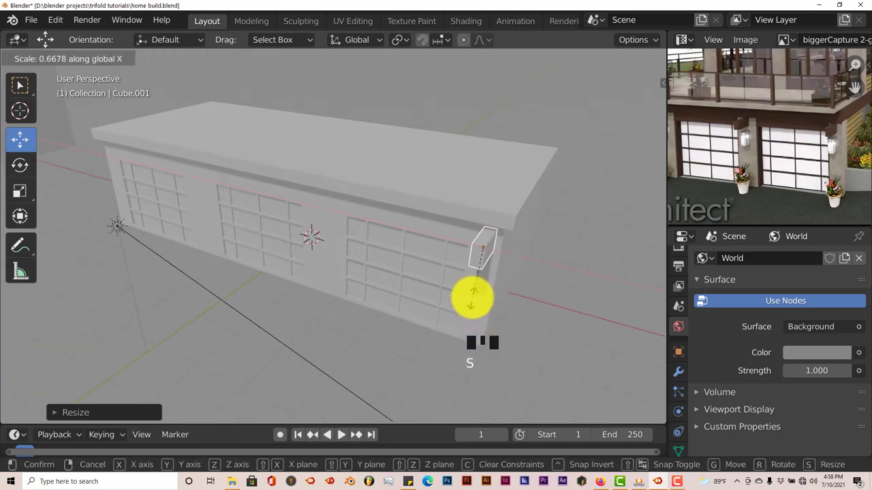
click(472, 298)
middle_drag(470, 296, 424, 297)
drag(456, 278, 470, 286)
middle_drag(457, 318, 514, 296)
middle_drag(485, 254, 424, 249)
- Scale the whole beam down uniformly and adjust its height just under the slab
key(s)
click(487, 274)
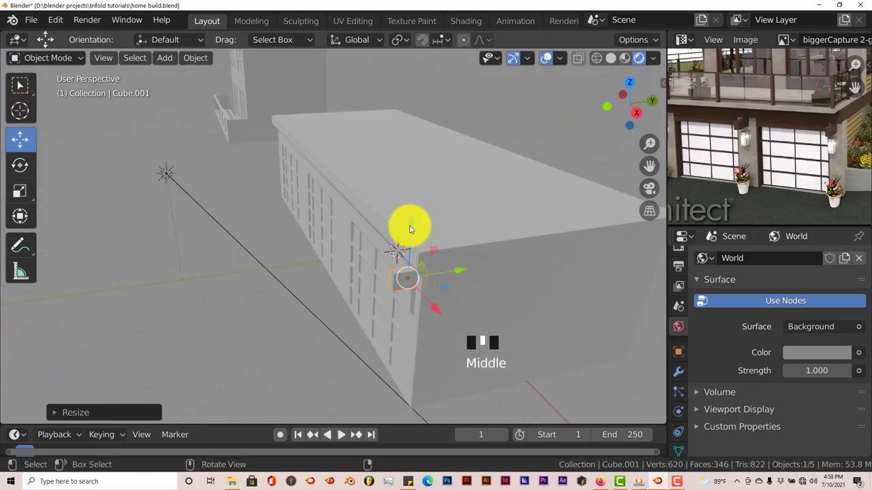
drag(409, 229, 408, 235)
middle_drag(415, 246, 487, 273)
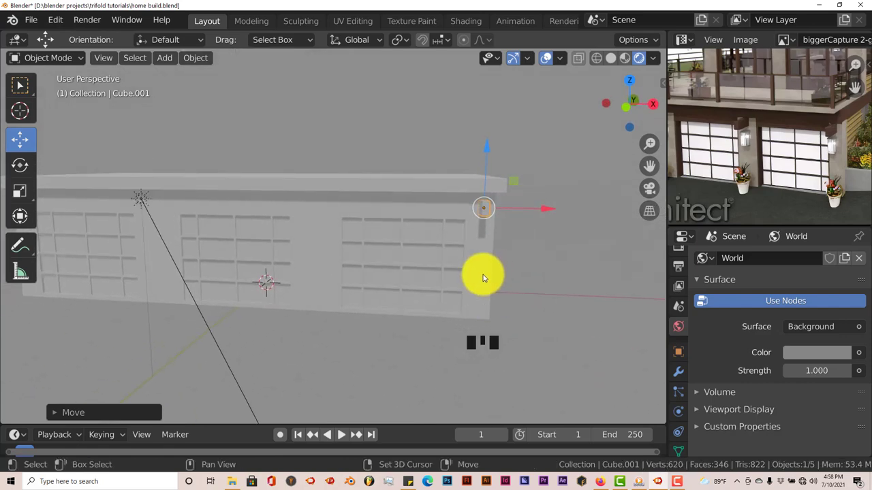
- Place a copy of the beam on the pillar between the middle and right garage doors and save the file
key(shift+d)
click(481, 277)
drag(529, 210, 370, 216)
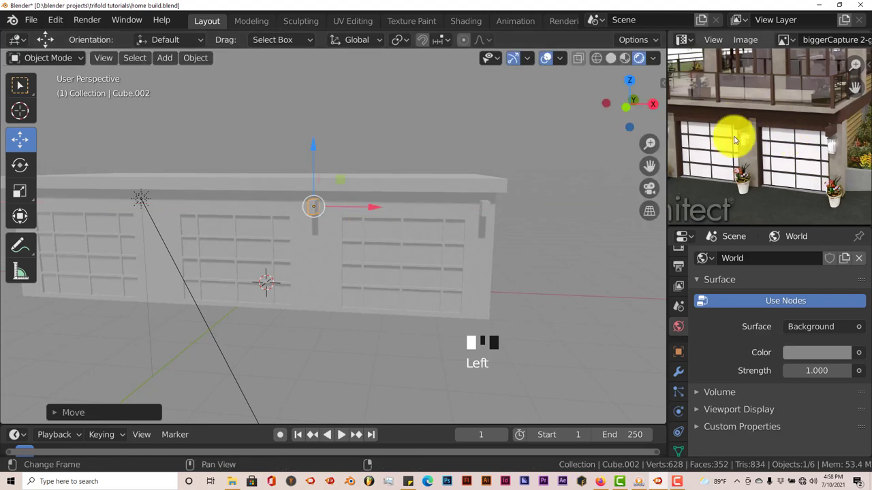
scroll(350, 318, down, 1)
middle_drag(350, 317, 218, 238)
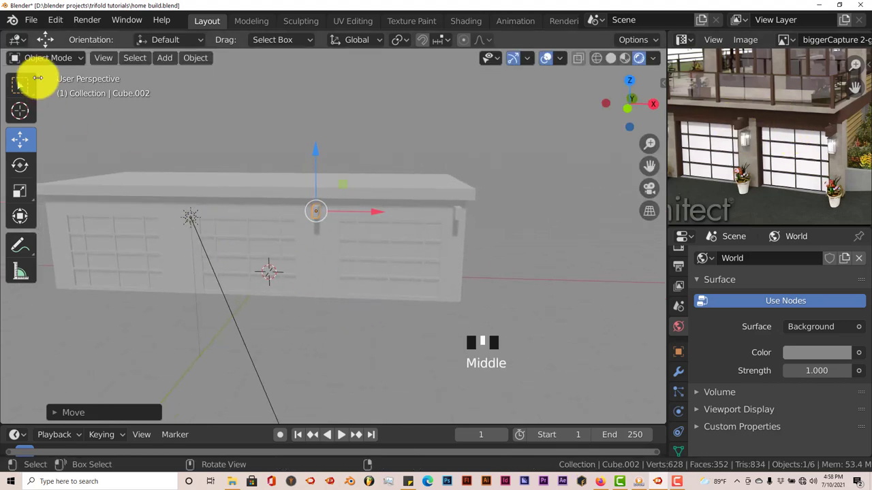
click(31, 20)
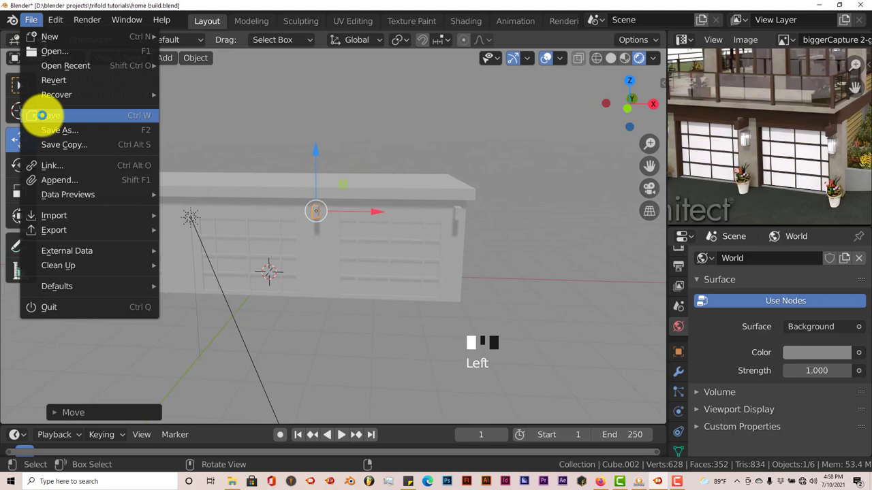
click(42, 115)
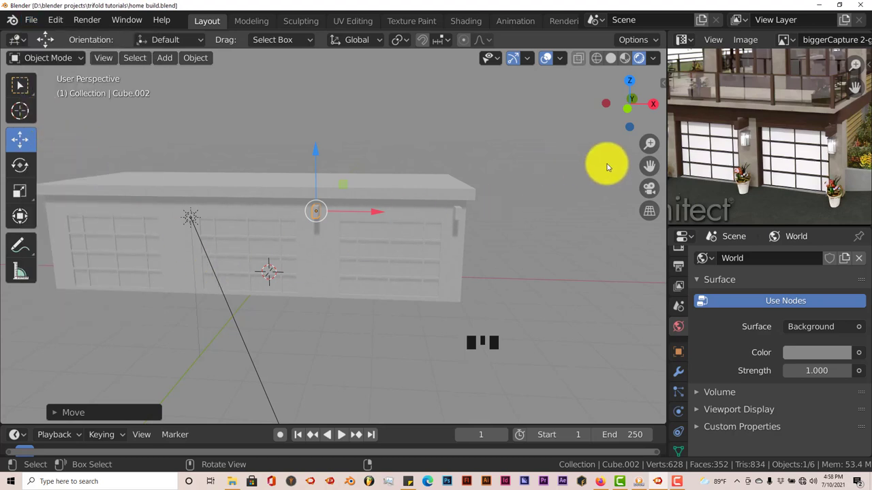
- Place two more beam copies, one between the left and middle garage doors and one at the left end of the wall
drag(650, 165, 468, 292)
scroll(465, 280, up, 2)
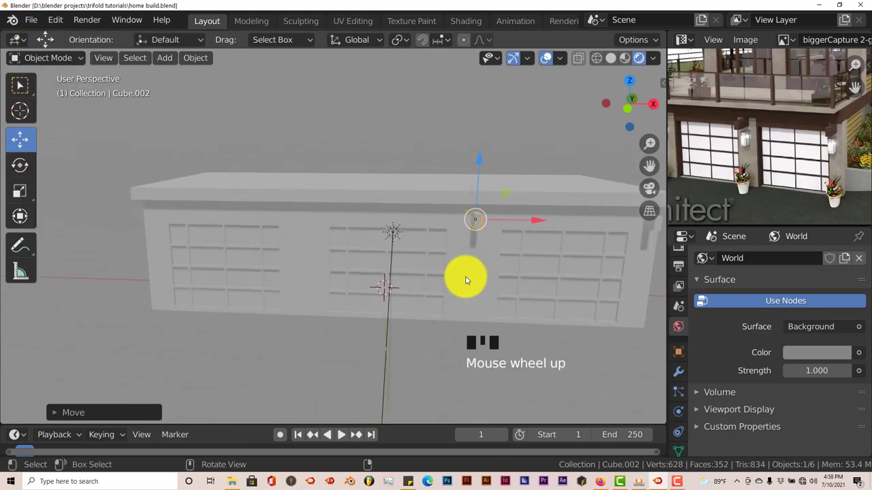
key(shift+d)
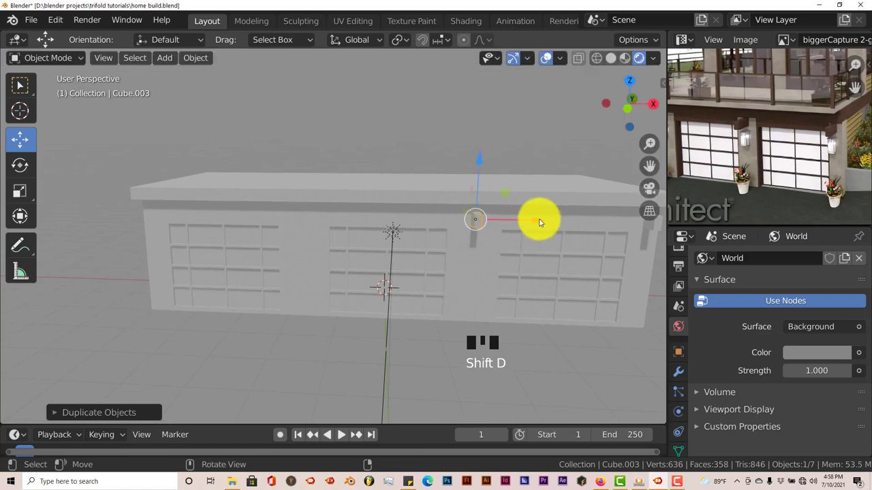
click(371, 222)
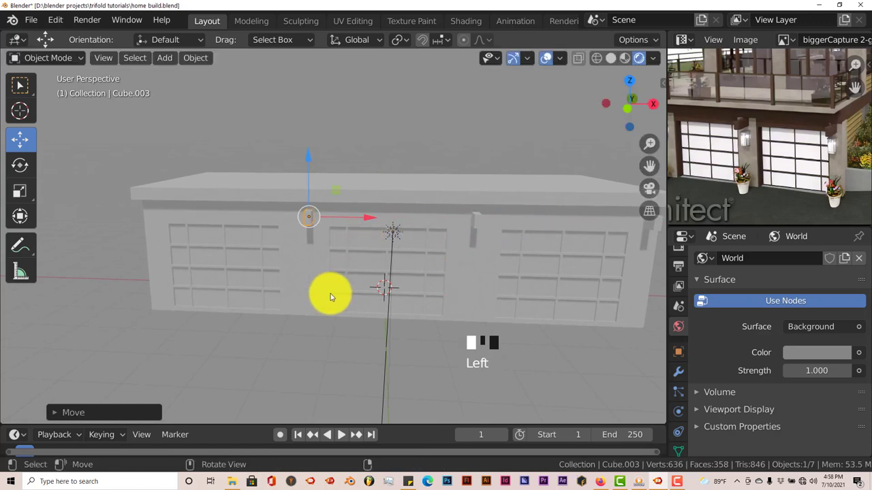
key(shift+d)
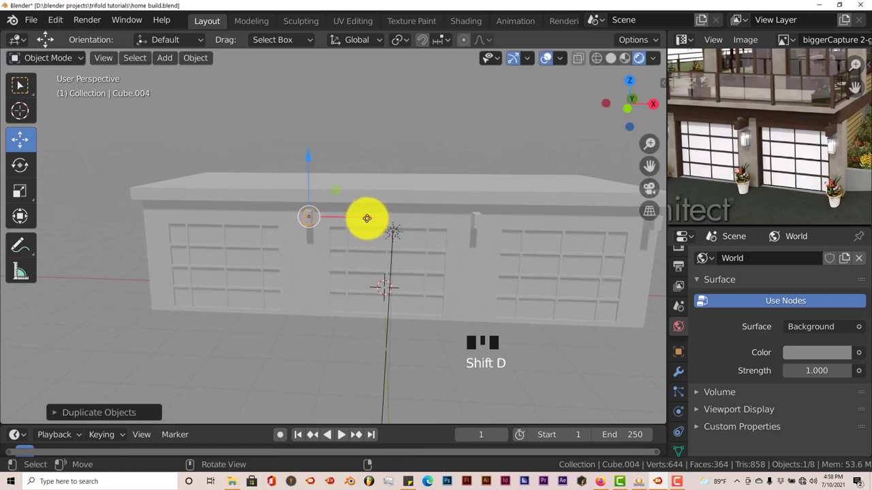
click(213, 225)
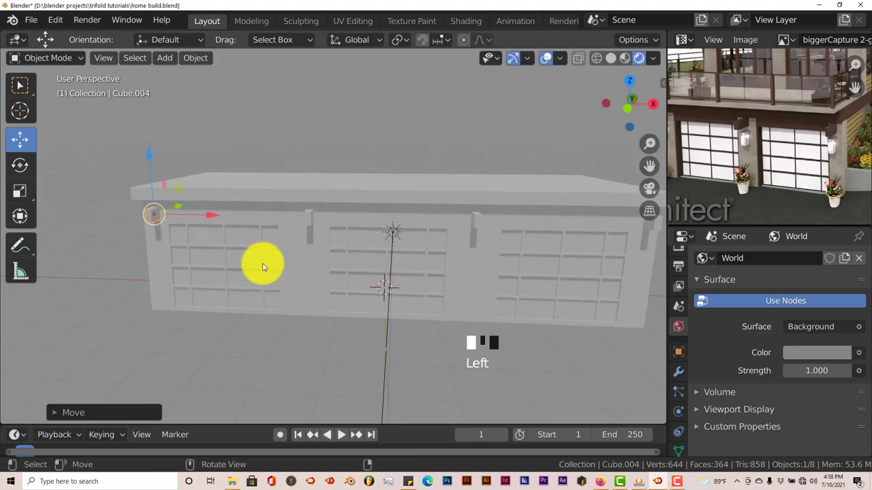
middle_drag(259, 263, 312, 274)
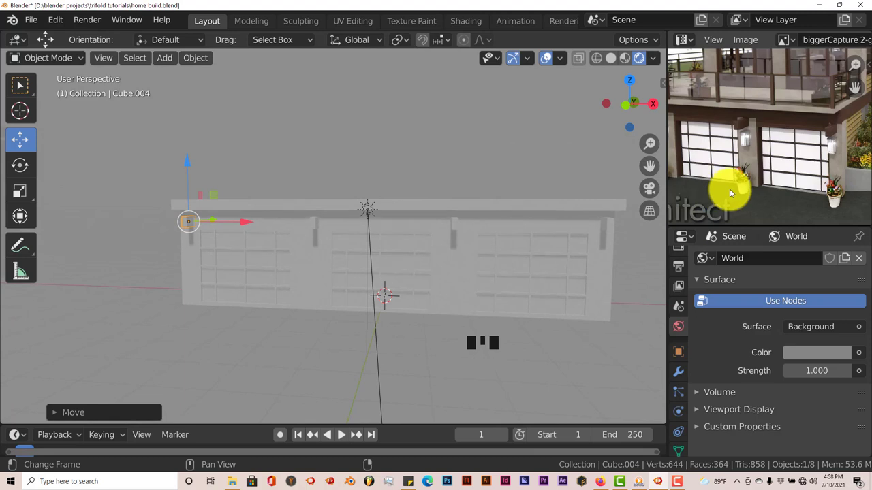
- Raise the separate upper-storey building above the garage height and move it along X until it sits over the garage
middle_drag(729, 189, 712, 194)
mouse_move(424, 324)
middle_down()
mouse_move(370, 335)
mouse_move(399, 334)
mouse_move(408, 323)
middle_up()
scroll(115, 204, down, 2)
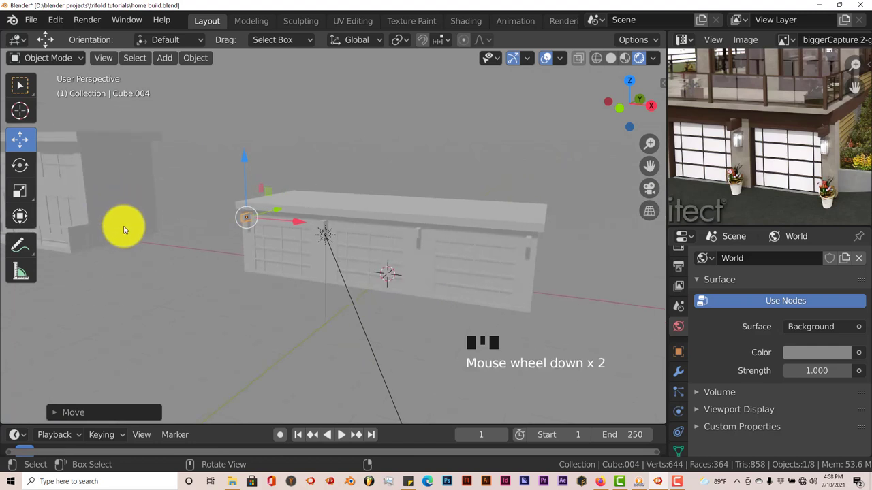
scroll(116, 230, down, 1)
middle_drag(125, 228, 127, 233)
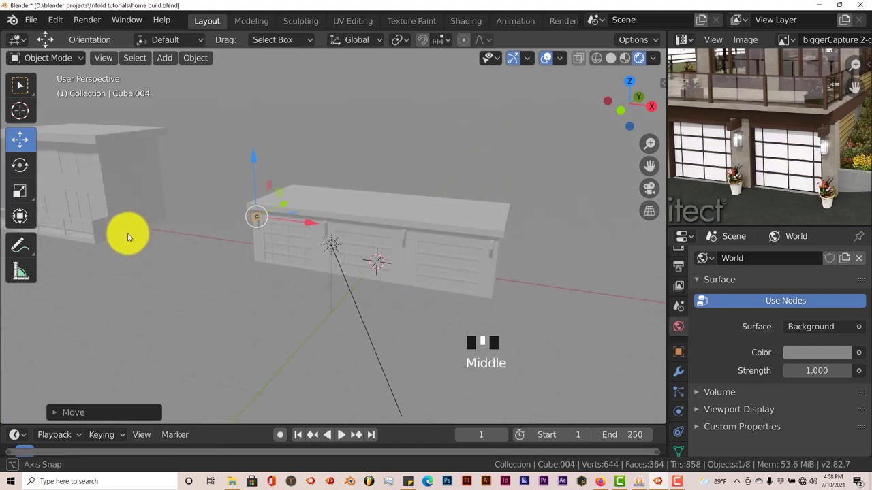
click(103, 183)
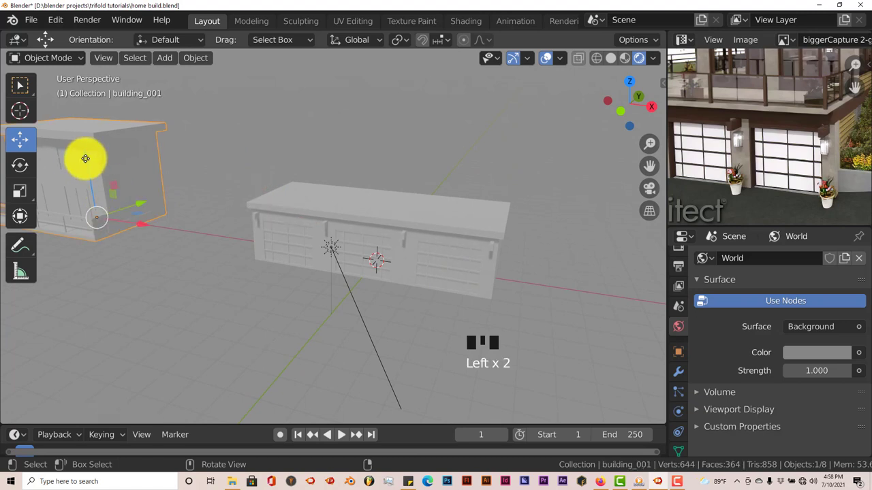
drag(85, 159, 75, 102)
drag(129, 161, 455, 252)
middle_drag(448, 277, 378, 271)
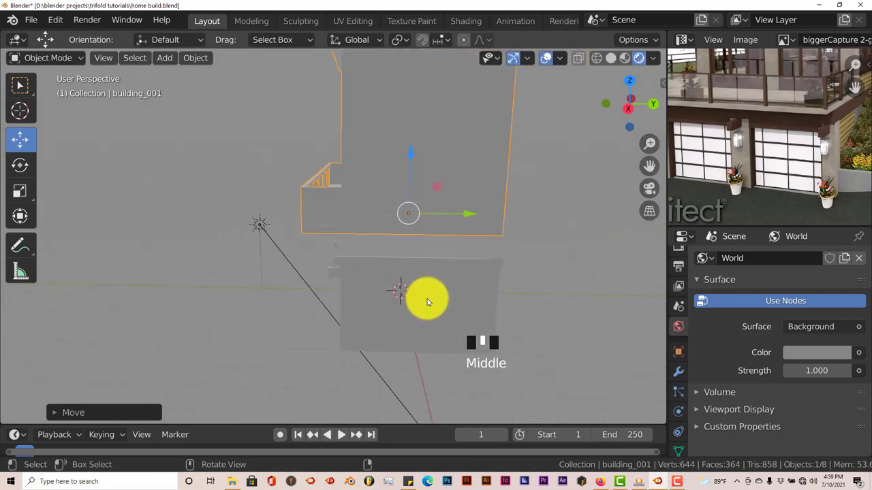
- Shift the upper storey back along Y to match the reference, lower it onto the garage slab, and check it in right view
scroll(397, 302, up, 2)
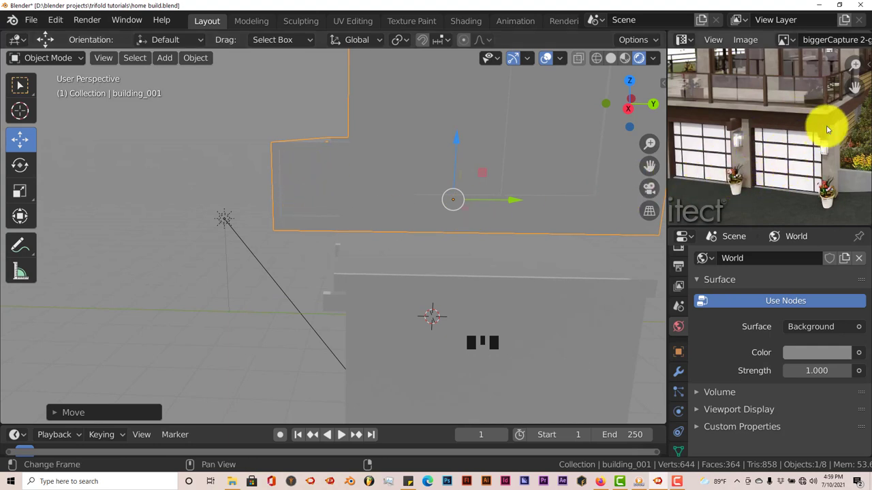
scroll(387, 266, down, 1)
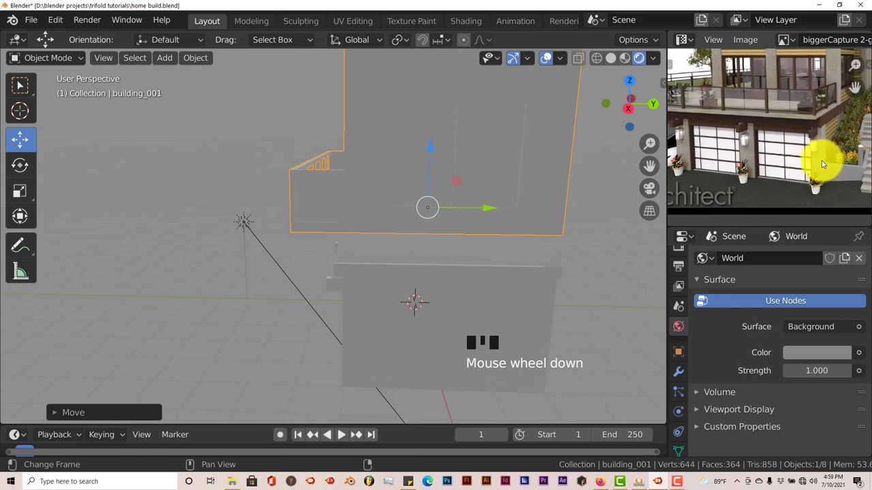
scroll(822, 164, down, 3)
drag(489, 206, 522, 205)
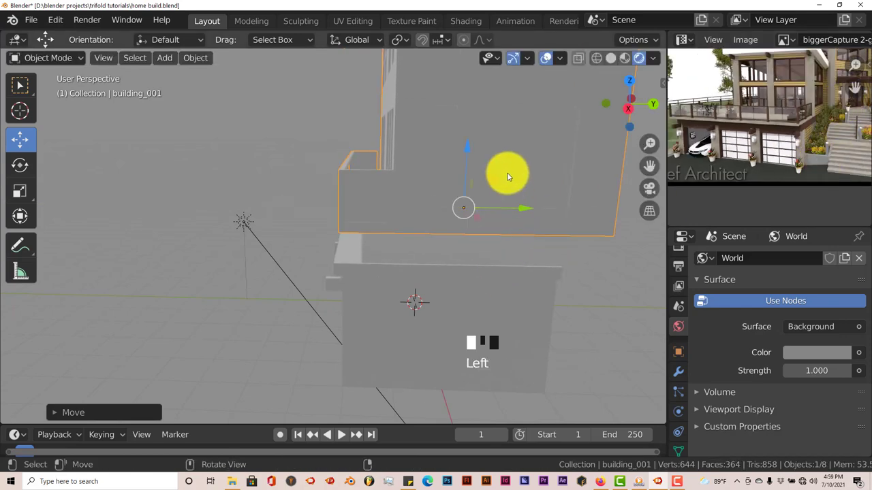
drag(464, 148, 459, 172)
key(KP_3)
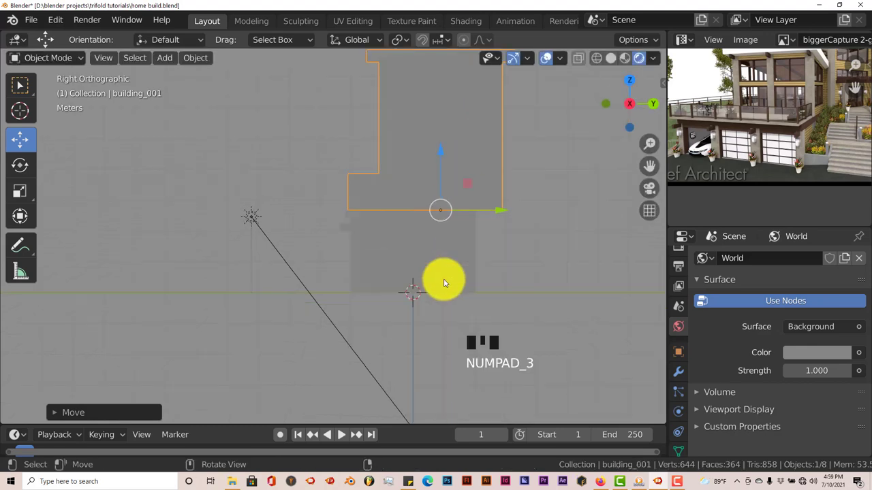
- Nudge the upper storey along Y until its front edge lines up with the front of the garage slab
scroll(448, 280, up, 4)
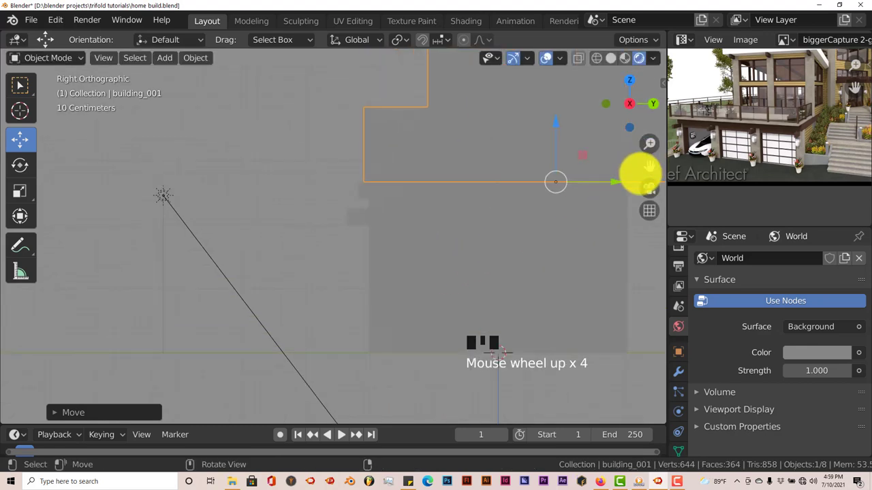
drag(645, 168, 560, 238)
scroll(561, 238, up, 5)
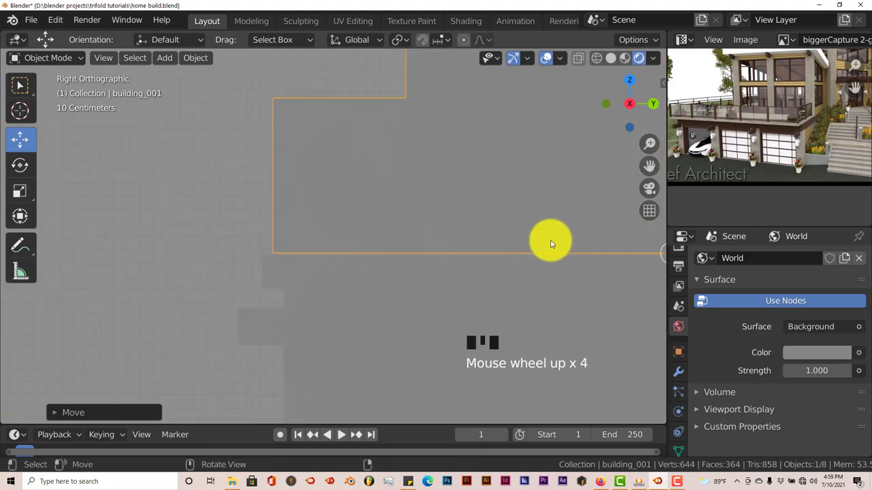
key(g)
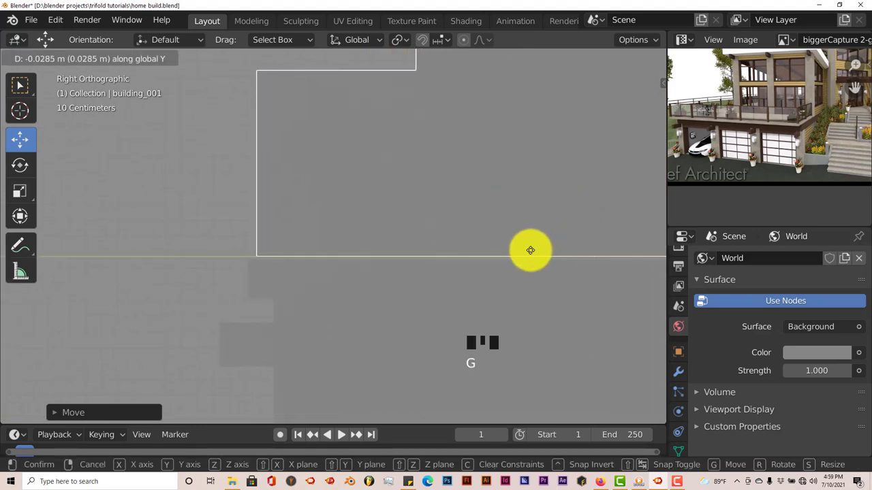
click(525, 253)
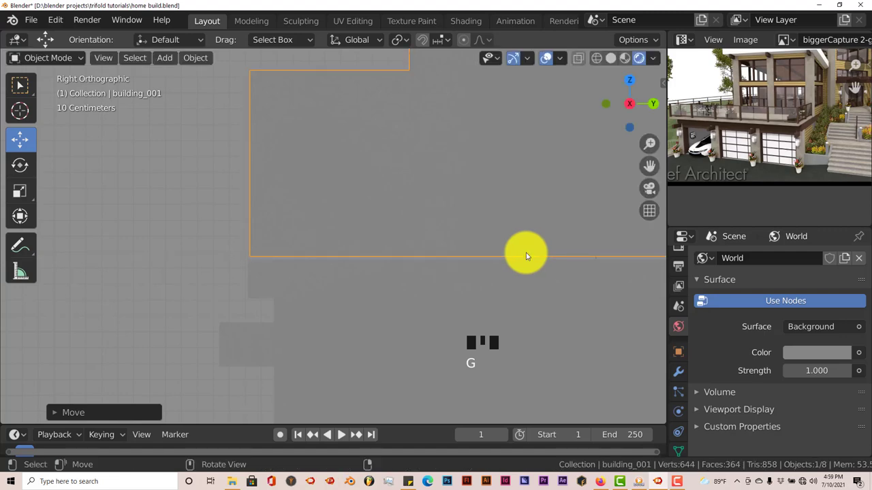
scroll(451, 292, down, 3)
middle_drag(451, 292, 467, 327)
scroll(461, 312, down, 7)
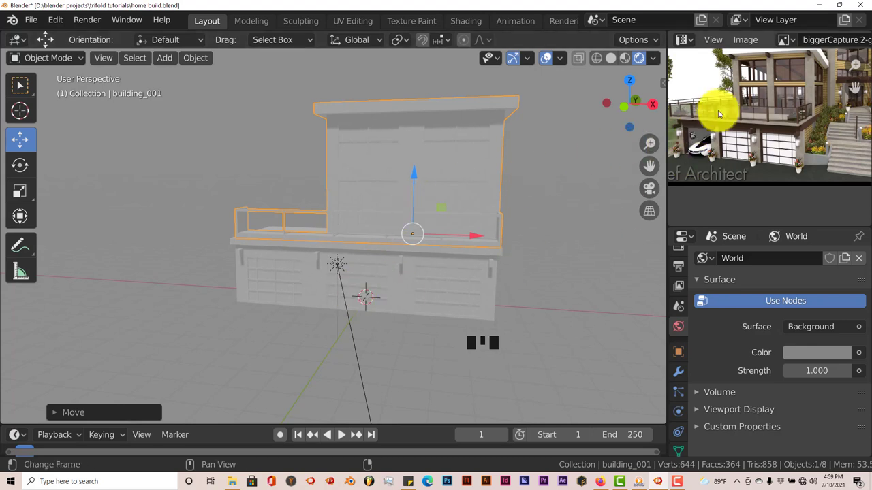
- Examine the beam ends beneath the roof overhang of the upper storey in the reference image
middle_drag(779, 88, 814, 135)
scroll(744, 157, up, 3)
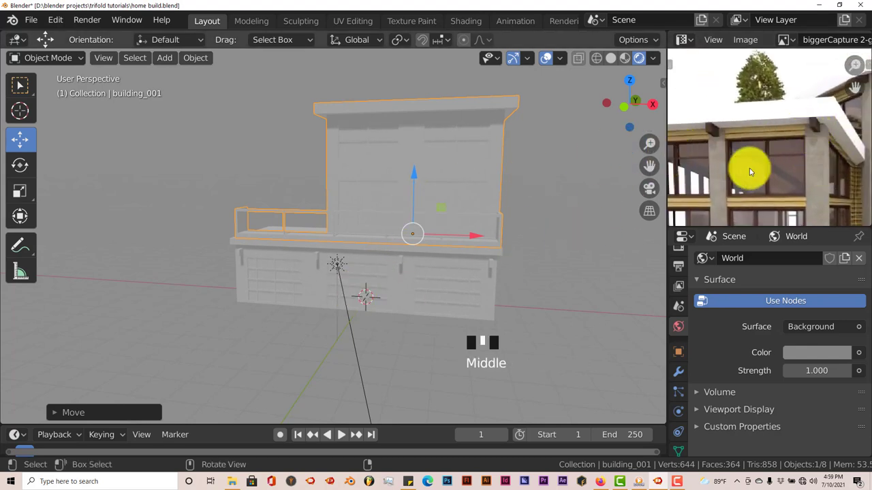
middle_drag(784, 161, 768, 153)
scroll(767, 150, up, 1)
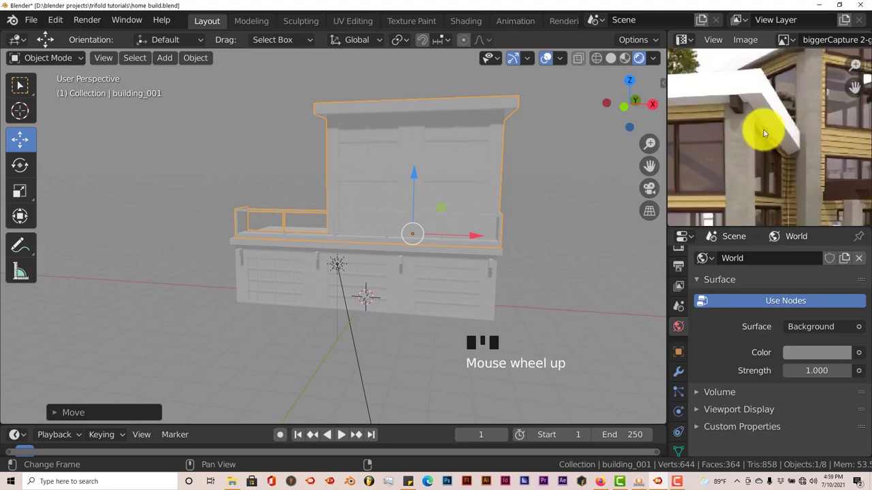
middle_drag(759, 188, 831, 126)
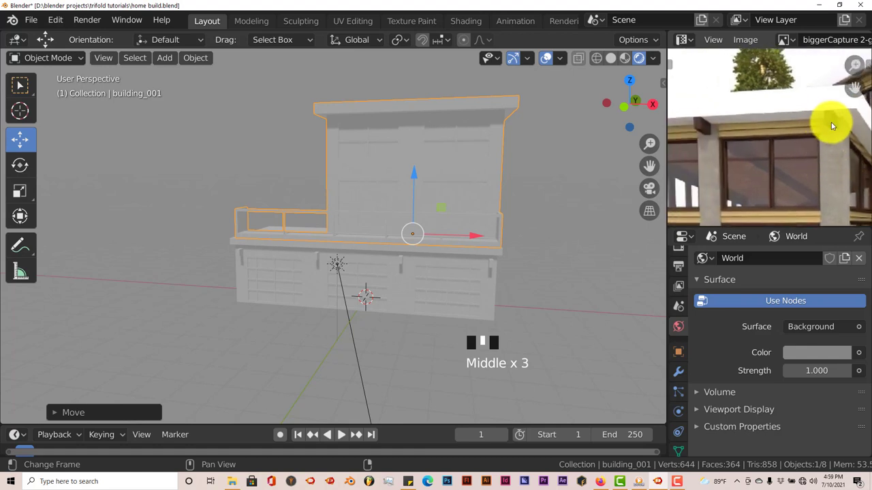
middle_click(497, 284)
scroll(739, 188, down, 2)
middle_drag(737, 194, 779, 199)
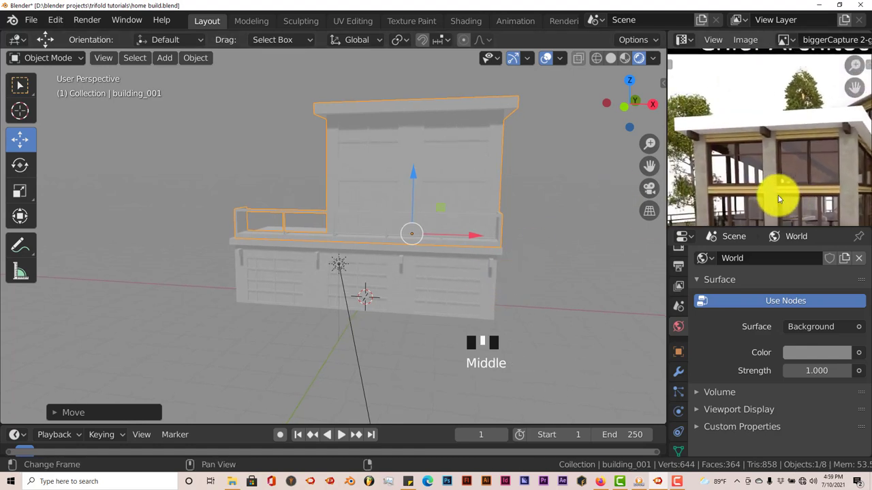
- Duplicate the beam at the right end of the garage and raise the copy along Z to just below the roof
click(493, 266)
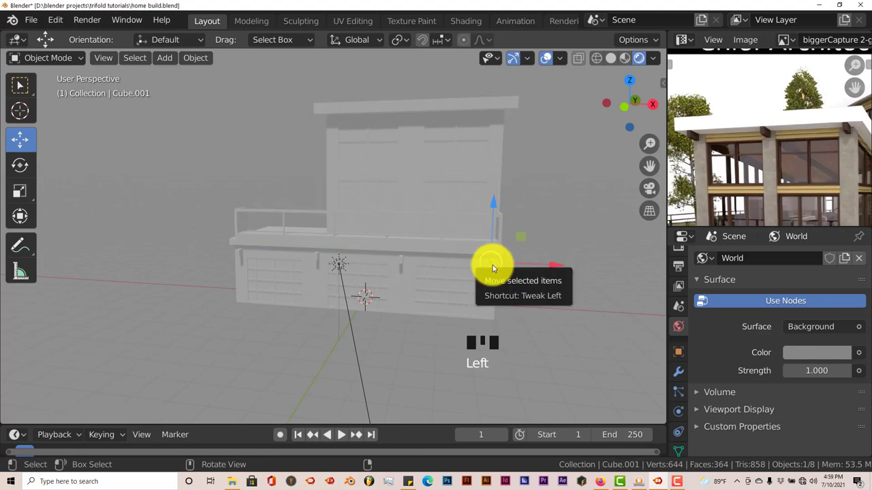
key(shift+d)
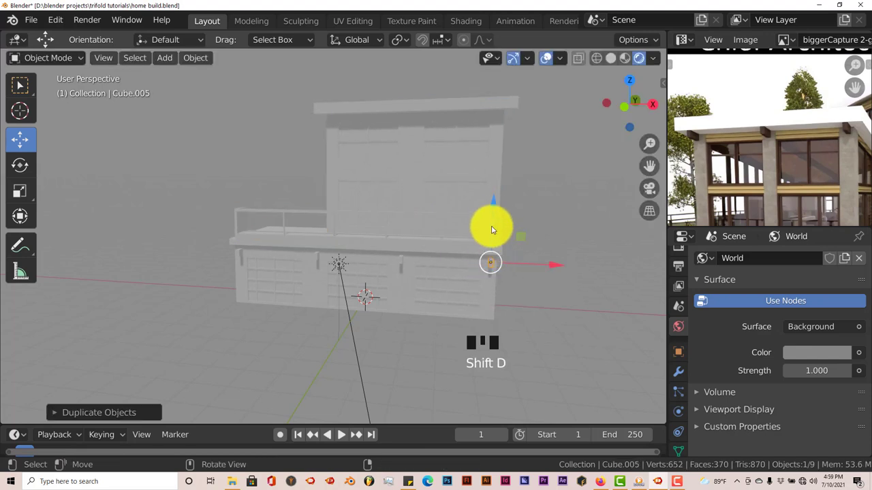
drag(492, 225, 486, 70)
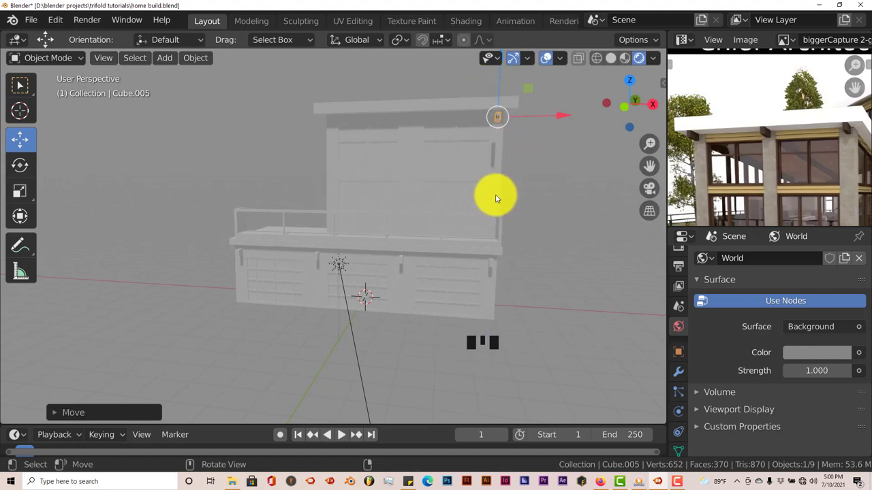
- In right view, shift the copied beam back along Y to the upper wall and raise it against the roof overhang's underside
key(KP_3)
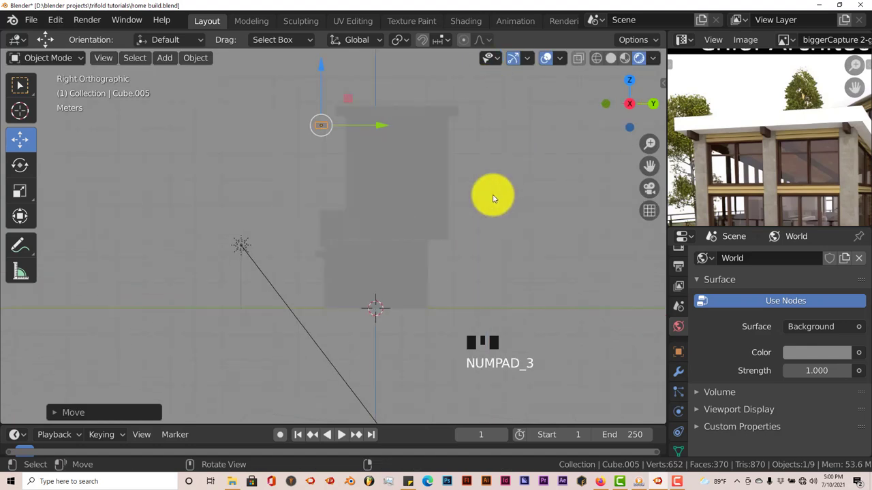
scroll(482, 196, up, 3)
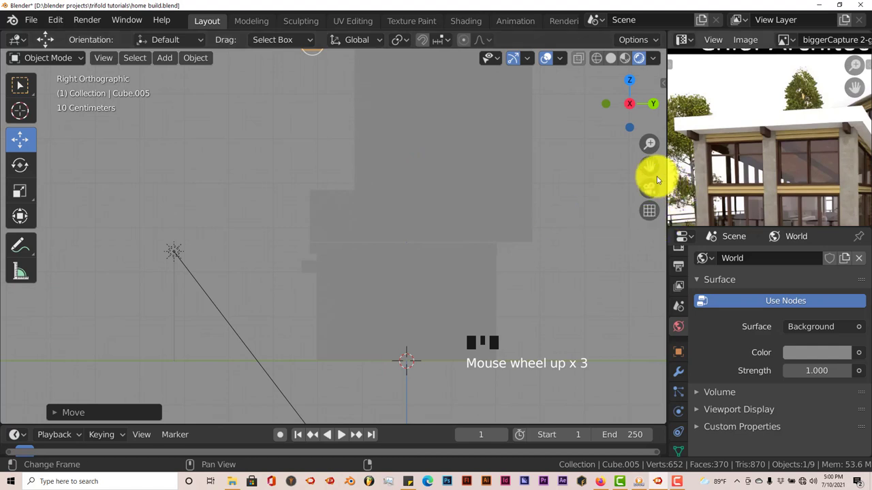
click(636, 205)
drag(636, 206, 626, 317)
scroll(320, 182, up, 3)
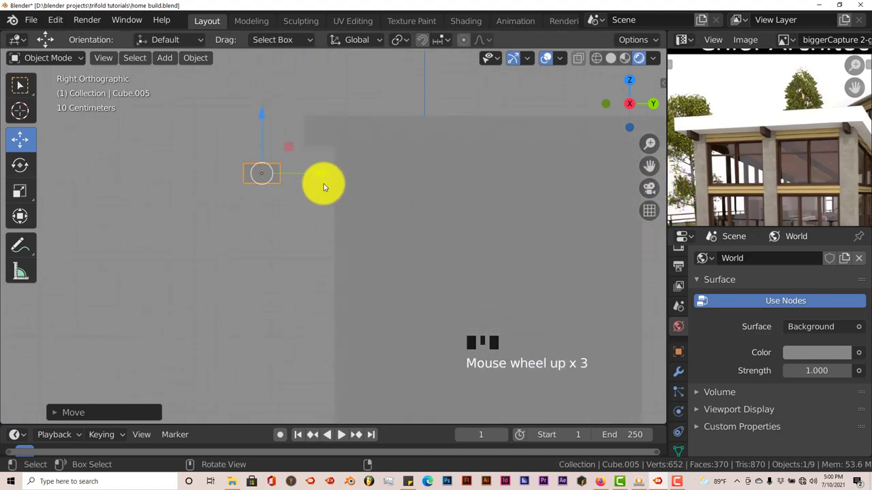
drag(320, 177, 382, 182)
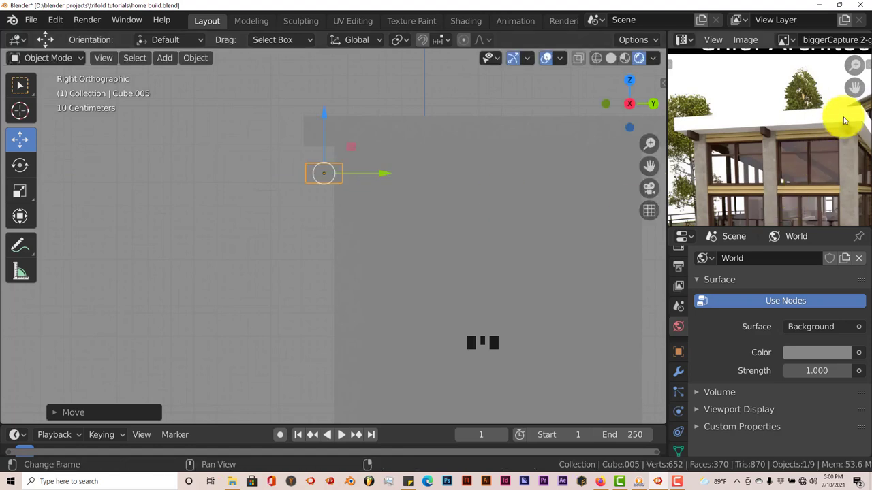
middle_drag(840, 136, 788, 165)
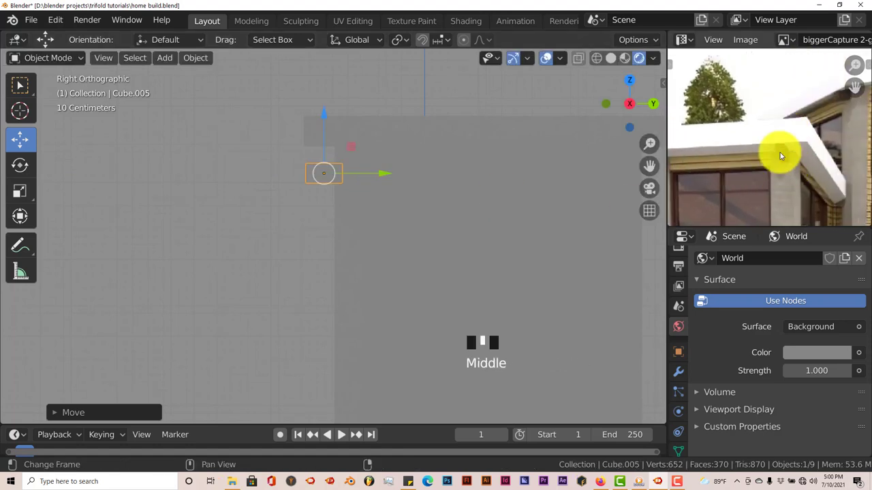
scroll(803, 143, up, 2)
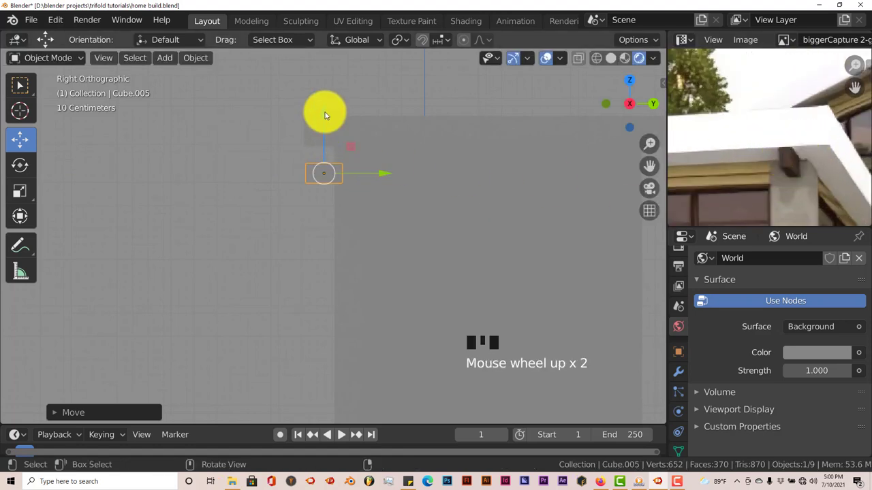
drag(325, 116, 327, 95)
- Duplicate the roof beam and slide the copy along X to the upper storey's middle pillar
key(KP_1)
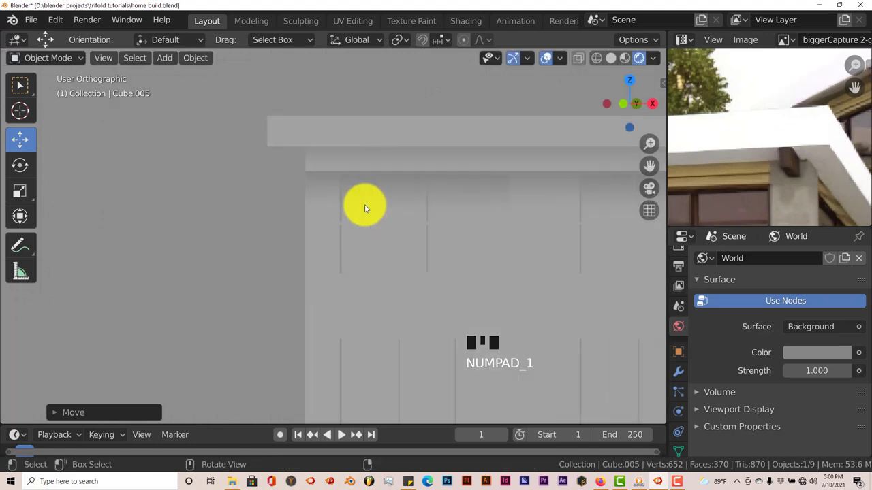
scroll(379, 171, down, 6)
mouse_move(452, 273)
middle_down()
mouse_move(438, 236)
mouse_move(443, 260)
middle_up()
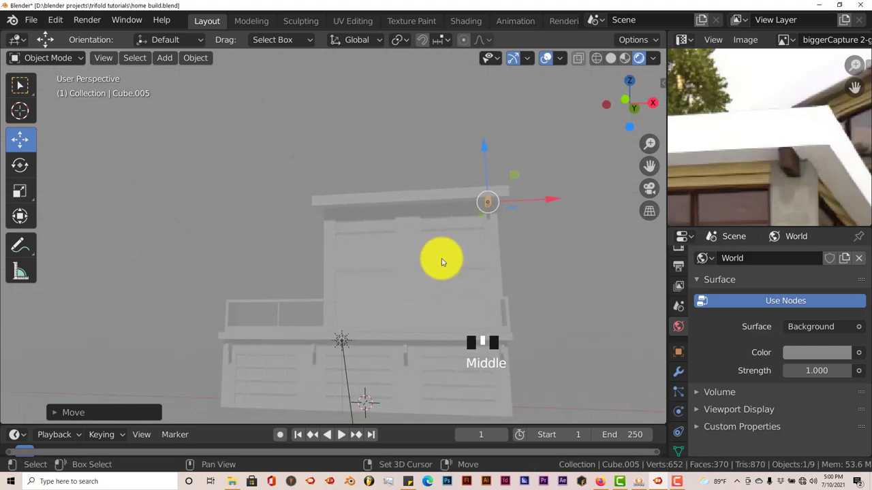
key(shift+d)
click(508, 204)
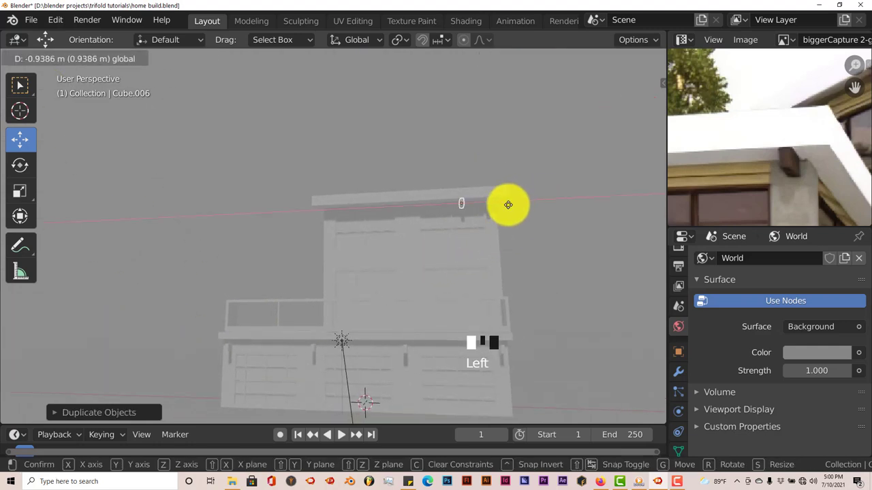
click(461, 206)
- Duplicate the middle roof beam, slide the copy along X to the upper storey's left pillar, and check all three beams
key(shift+d)
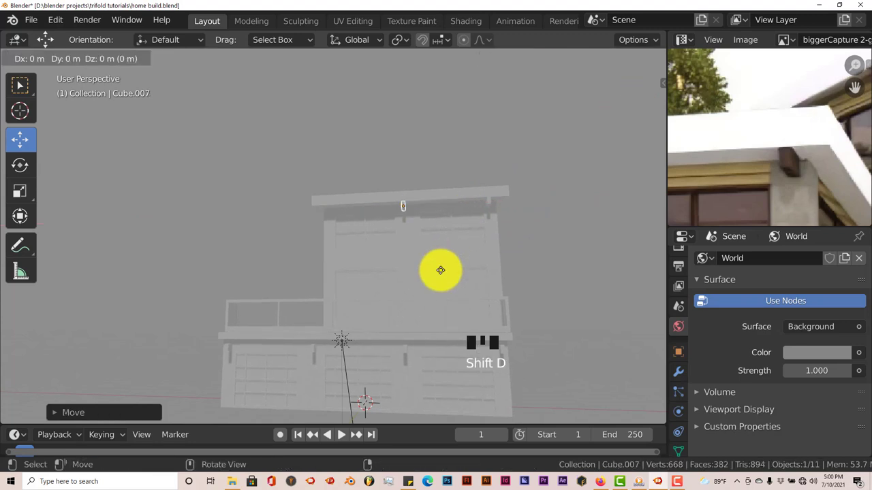
right_click(440, 271)
drag(457, 203, 388, 210)
middle_drag(389, 267, 460, 284)
scroll(378, 290, up, 3)
scroll(378, 289, up, 1)
middle_drag(375, 290, 464, 266)
scroll(503, 252, down, 2)
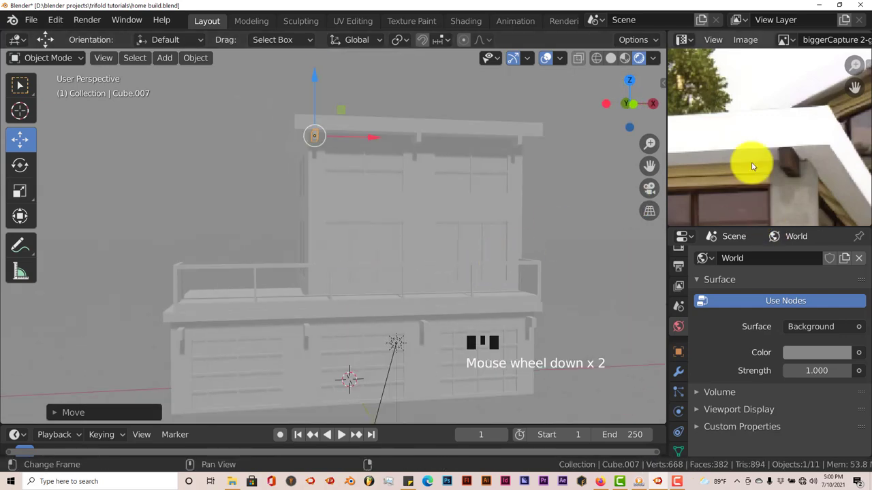
- Compare the stacked building with the reference image and examine the reference's taller curved-roof section next to it
scroll(757, 163, down, 5)
middle_drag(762, 176, 758, 148)
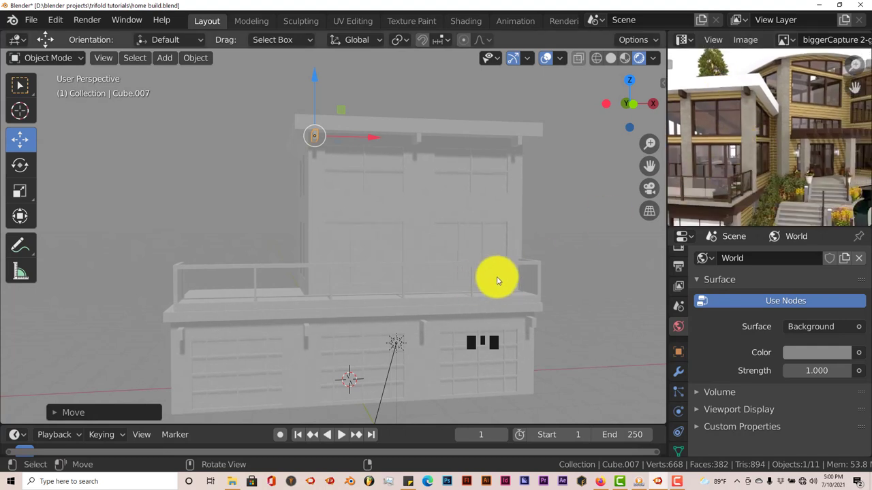
middle_drag(409, 268, 370, 268)
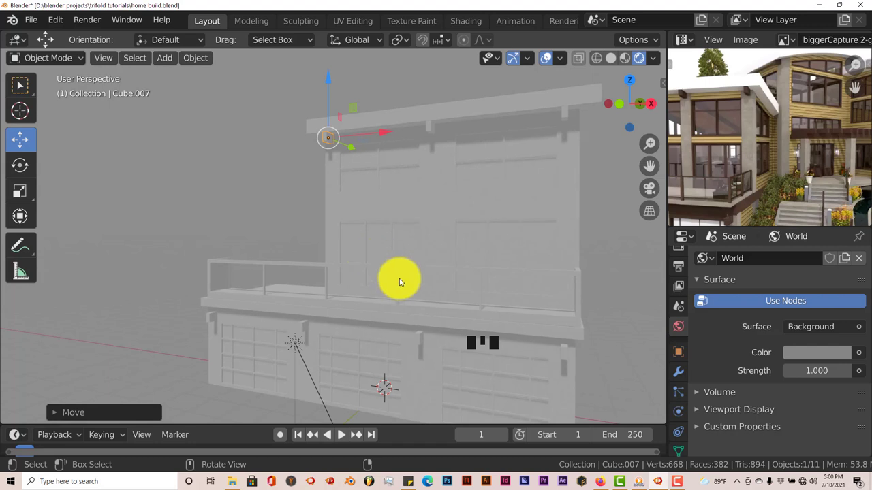
scroll(384, 329, down, 2)
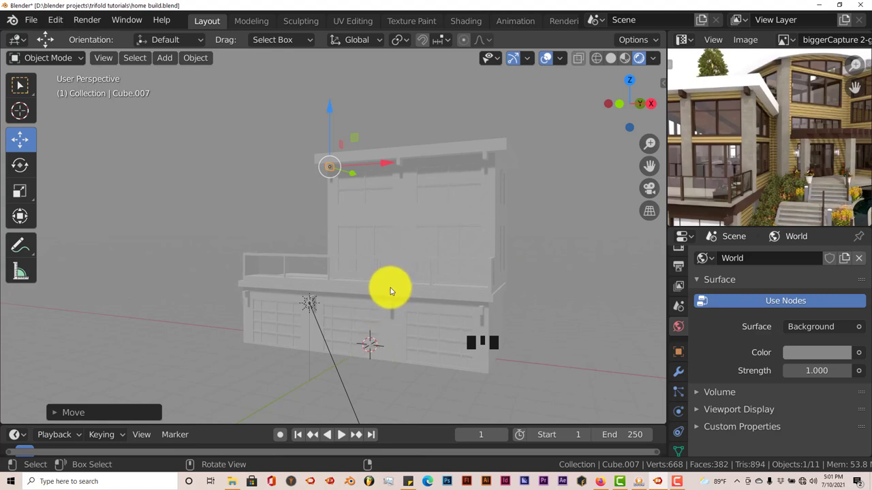
middle_drag(390, 291, 404, 303)
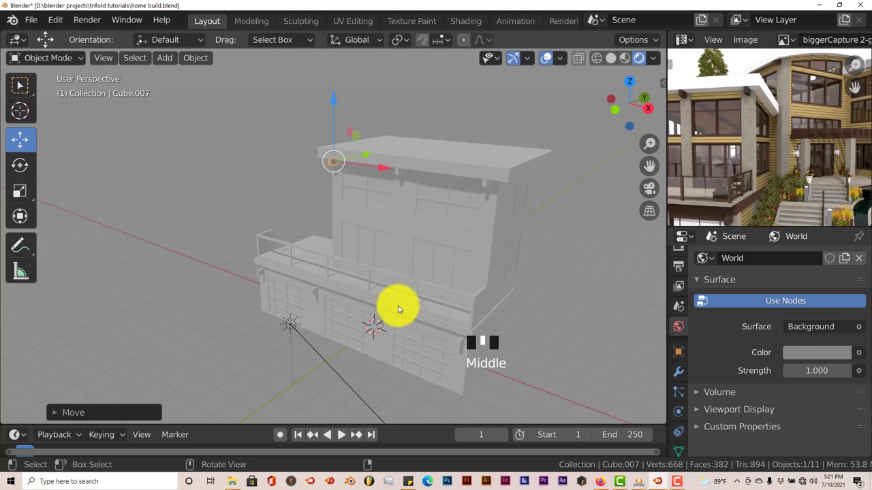
middle_drag(804, 218, 753, 203)
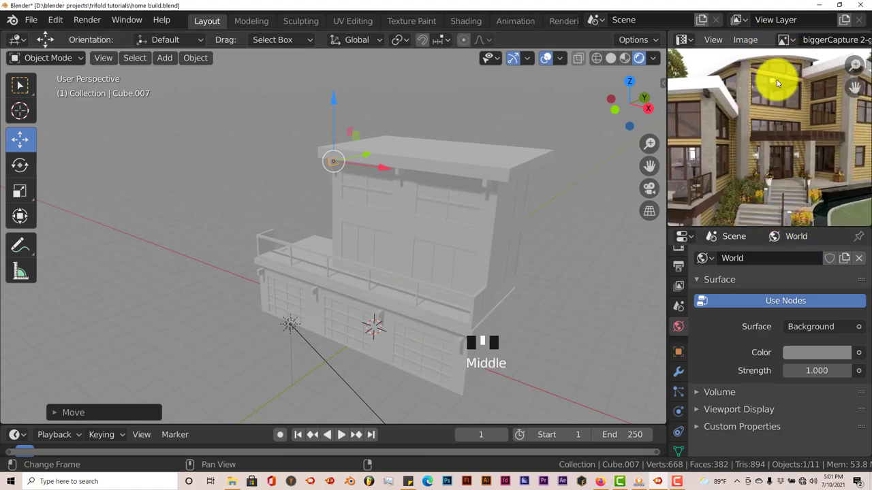
middle_drag(766, 129, 778, 181)
scroll(753, 156, up, 3)
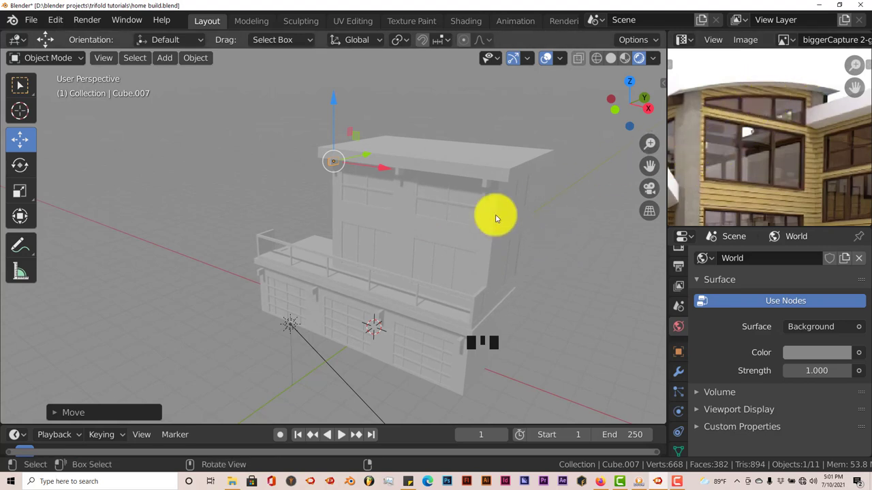
middle_drag(733, 102, 794, 107)
scroll(381, 239, down, 1)
scroll(390, 246, up, 2)
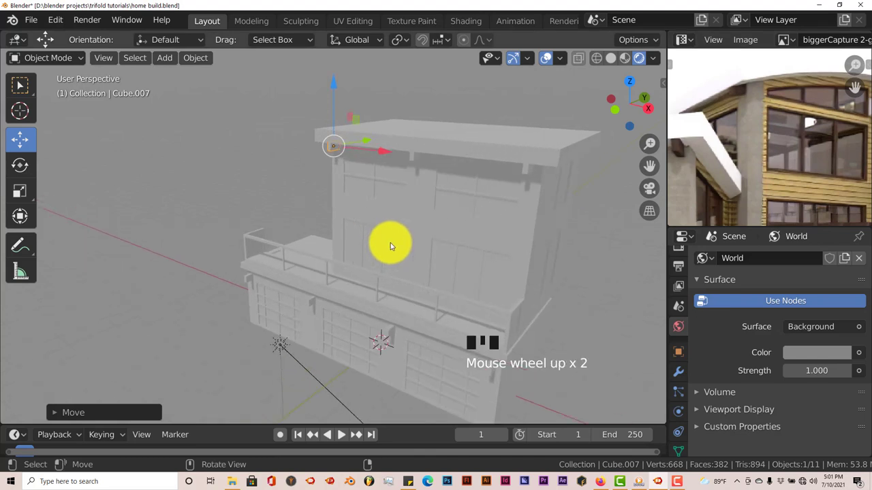
- Review the stacked building from the front and side, and save the file
mouse_move(390, 246)
middle_down()
mouse_move(370, 229)
mouse_move(356, 236)
mouse_move(390, 232)
mouse_move(382, 244)
mouse_move(402, 250)
mouse_move(402, 263)
mouse_move(399, 243)
mouse_move(399, 251)
middle_up()
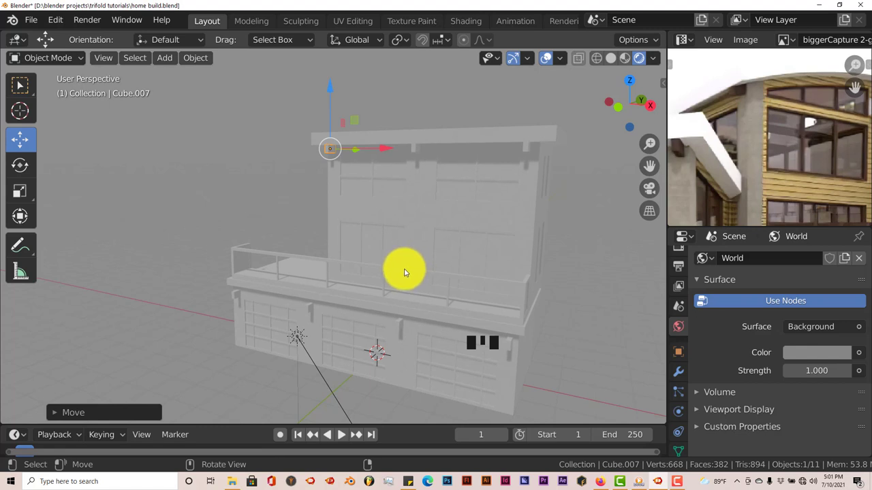
mouse_move(404, 272)
middle_down()
mouse_move(397, 255)
mouse_move(400, 277)
middle_up()
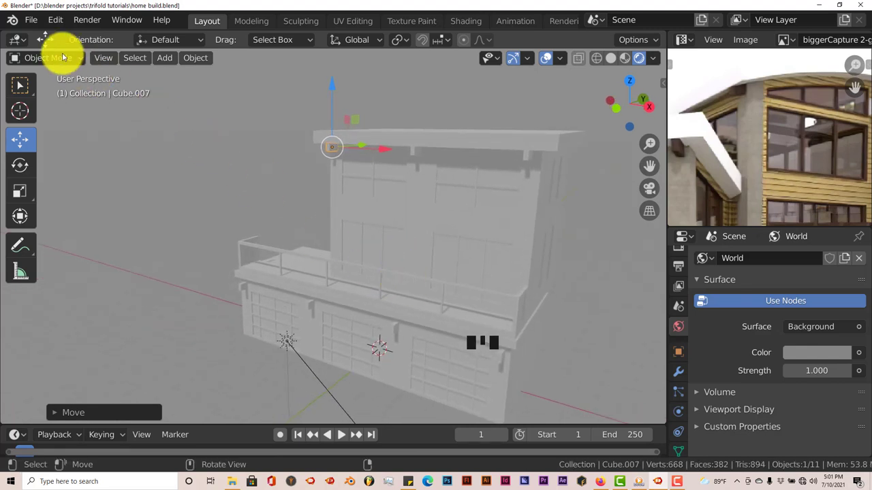
click(30, 20)
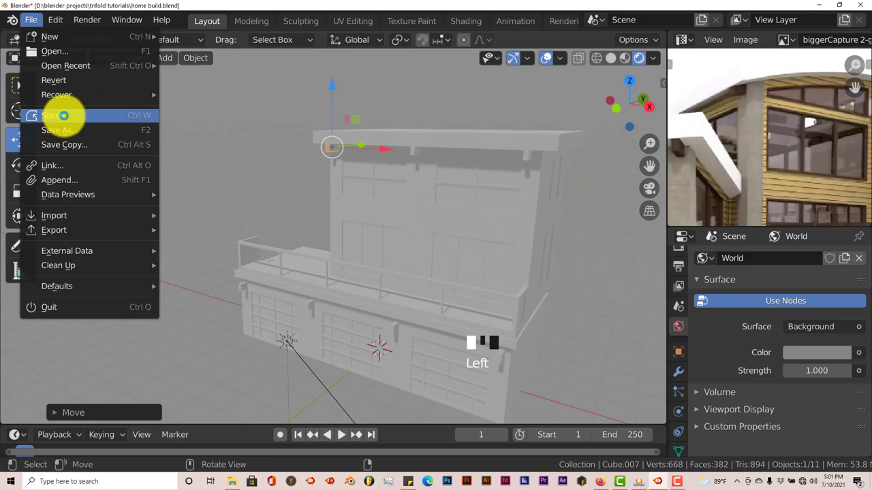
click(64, 116)
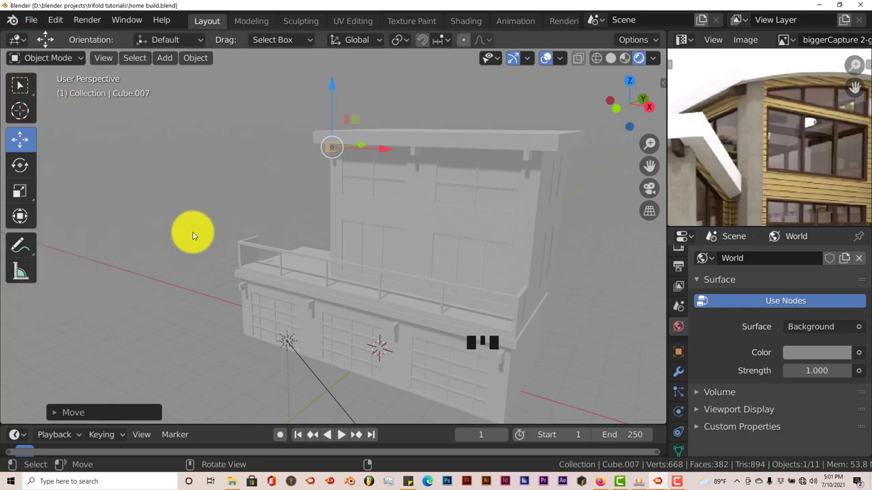